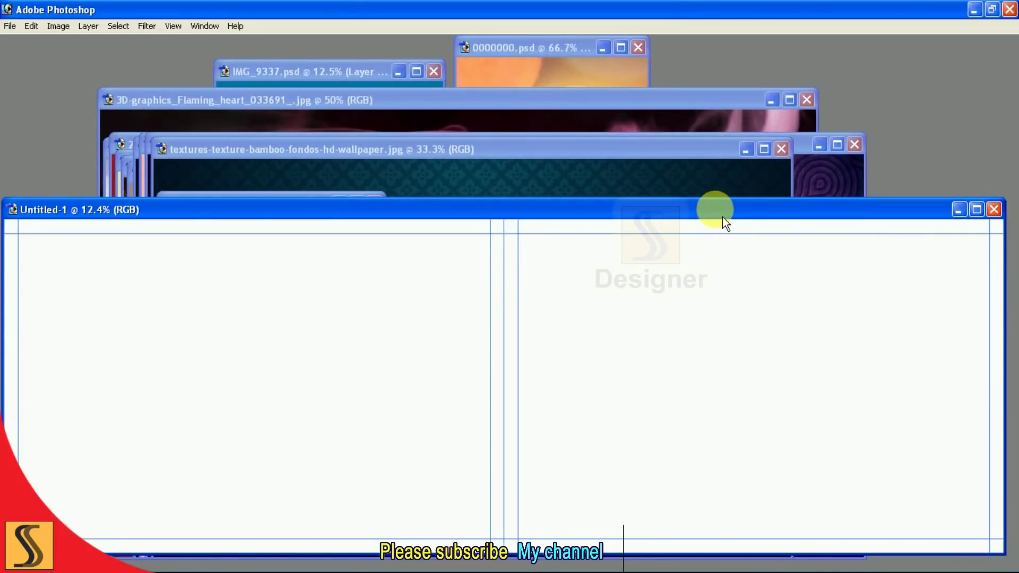
Confirm in Image Size that the spread is 10800×3600 px (36 × 12 in at 300 ppi), without changes.
left_click_drag(734, 218, 738, 170)
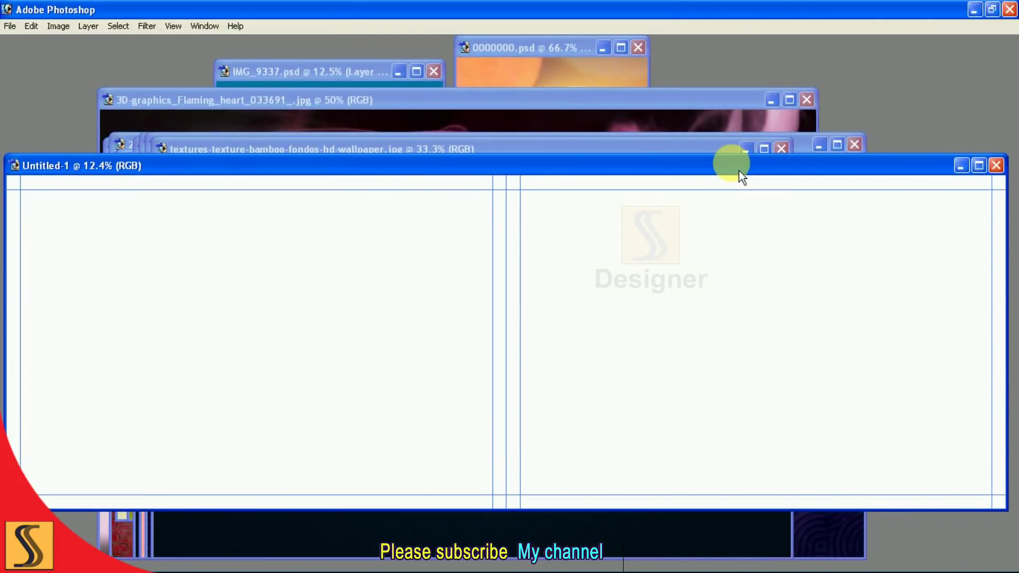
right_click(739, 170)
left_click(779, 186)
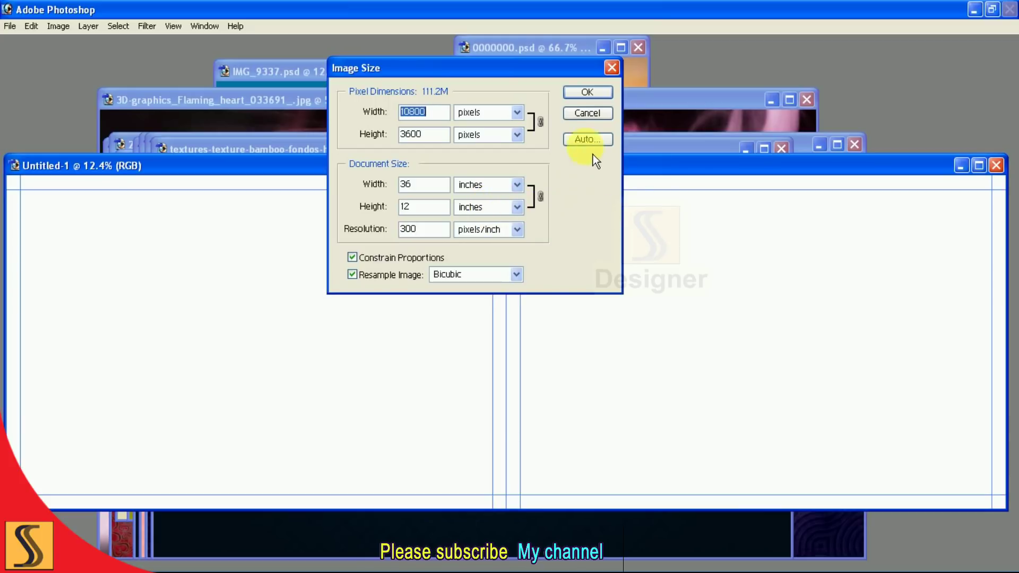
left_click(601, 100)
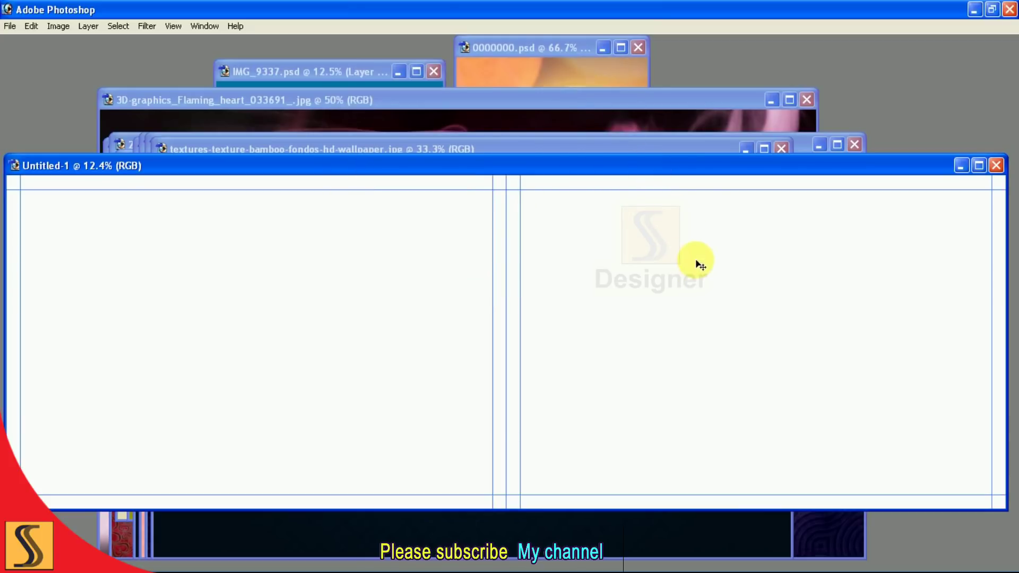
Restore the panels and bring the purple vintage texture image to the front.
left_click_drag(696, 177, 697, 166)
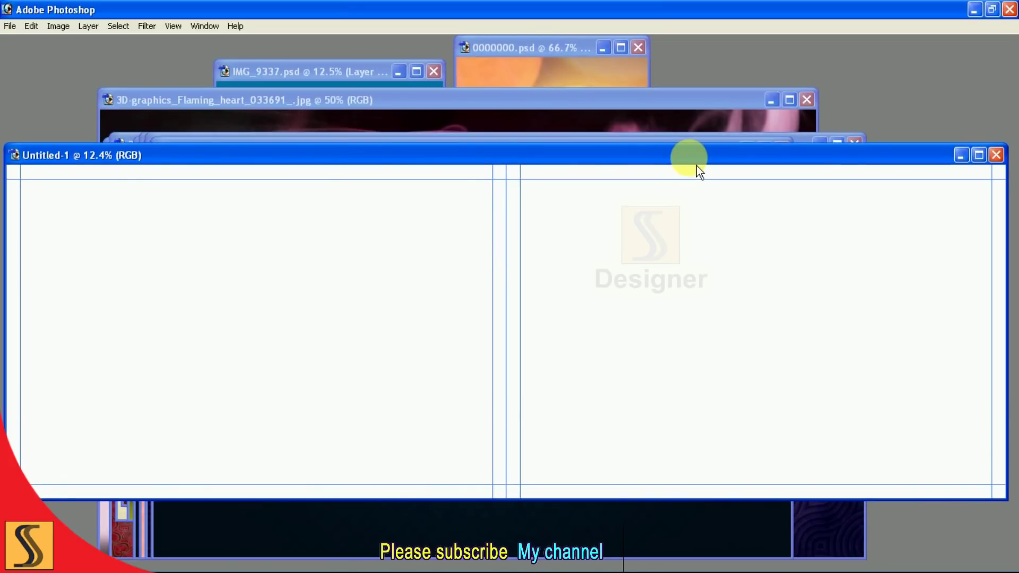
key("ctrl+Tab")
key("Tab")
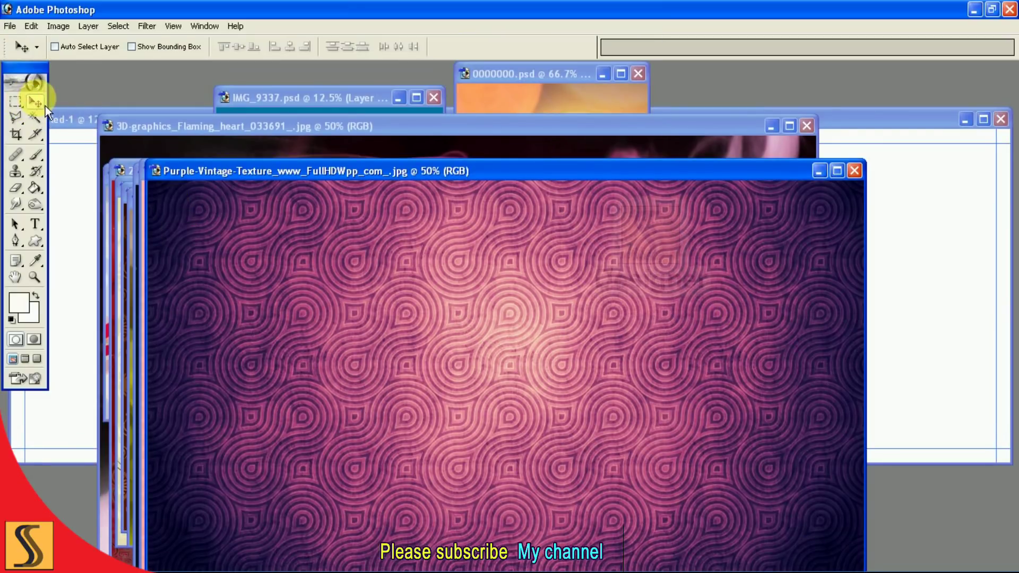
Drag the purple texture into the spread and position it toward the right page.
left_click_drag(863, 271, 909, 275)
key("f")
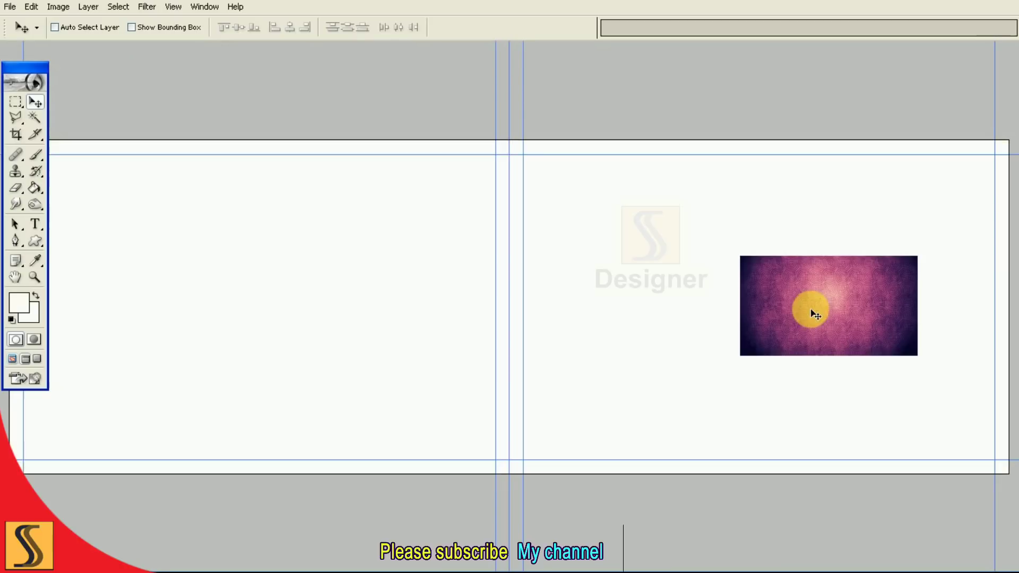
key("ctrl+t")
left_click_drag(812, 304, 615, 290)
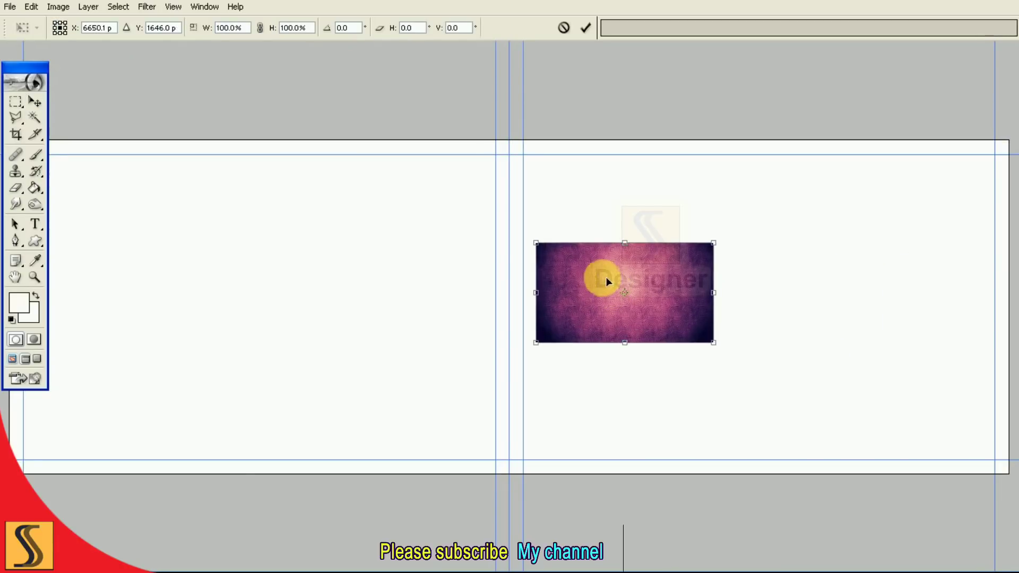
left_click_drag(687, 317, 921, 428)
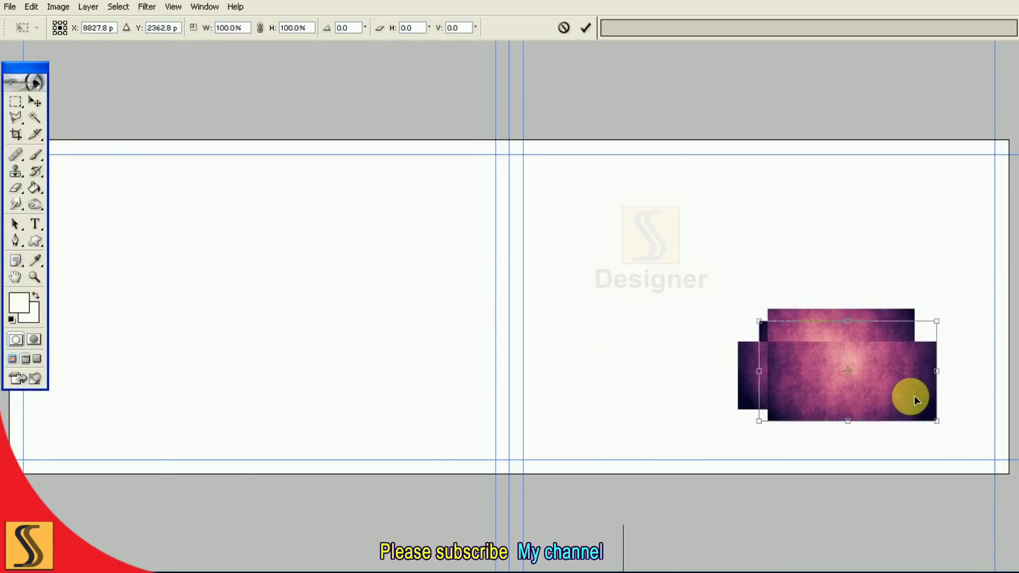
Scale the texture to about 361% so it covers the right page, and commit.
left_click_drag(831, 374, 409, 178)
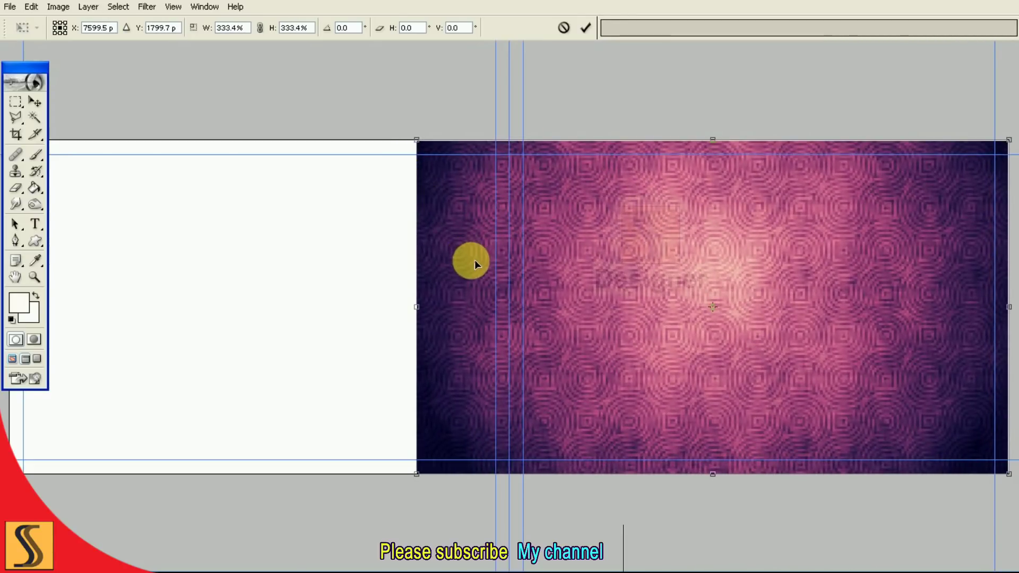
key("ctrl+minus")
left_click_drag(456, 421, 441, 440)
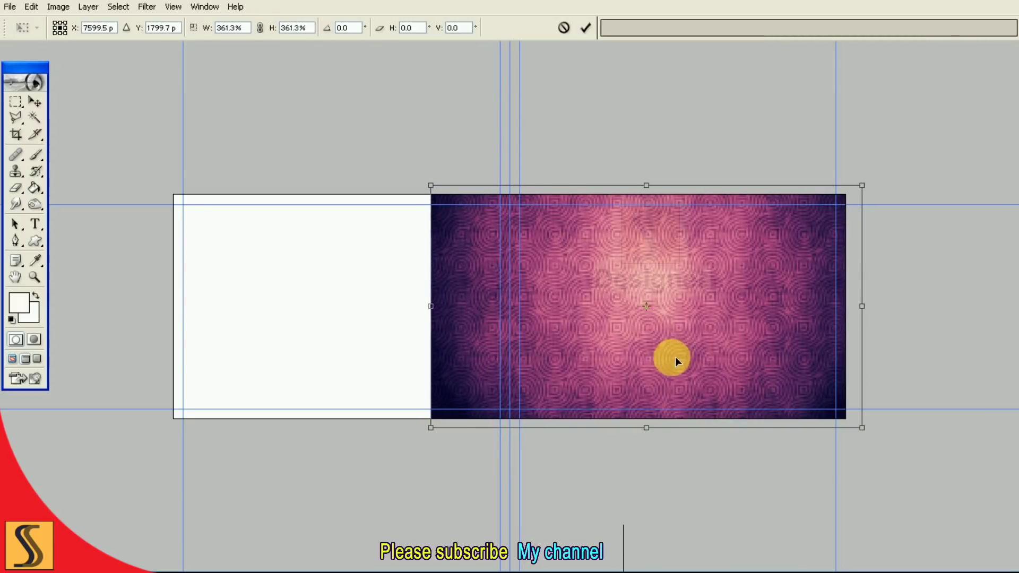
left_click_drag(675, 356, 671, 359)
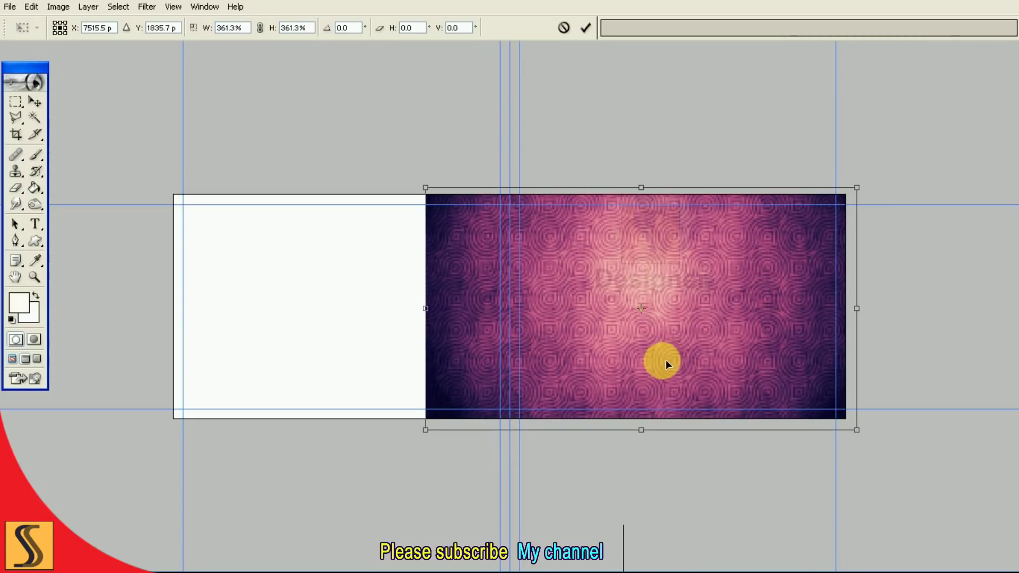
left_click(586, 29)
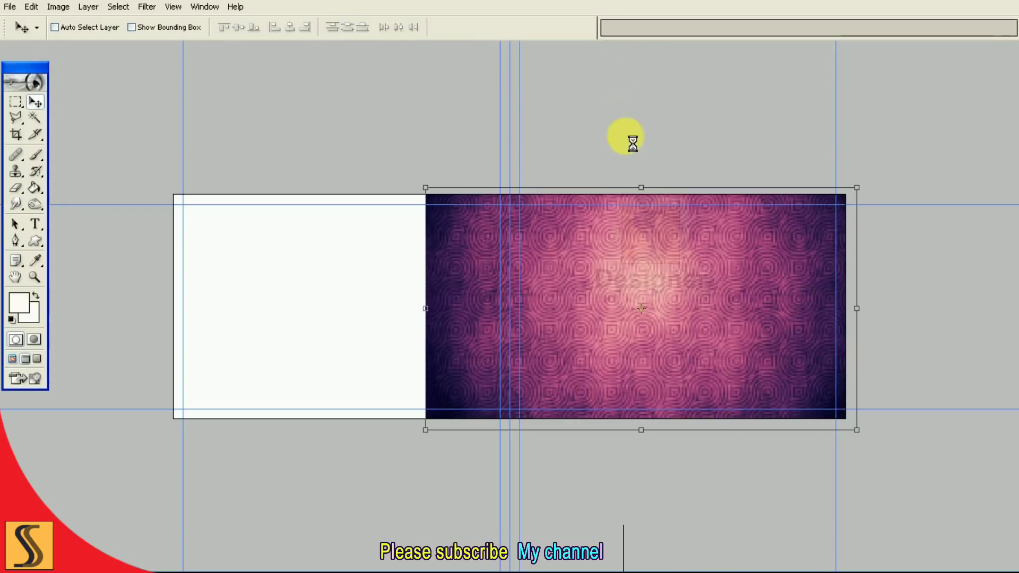
key("F7")
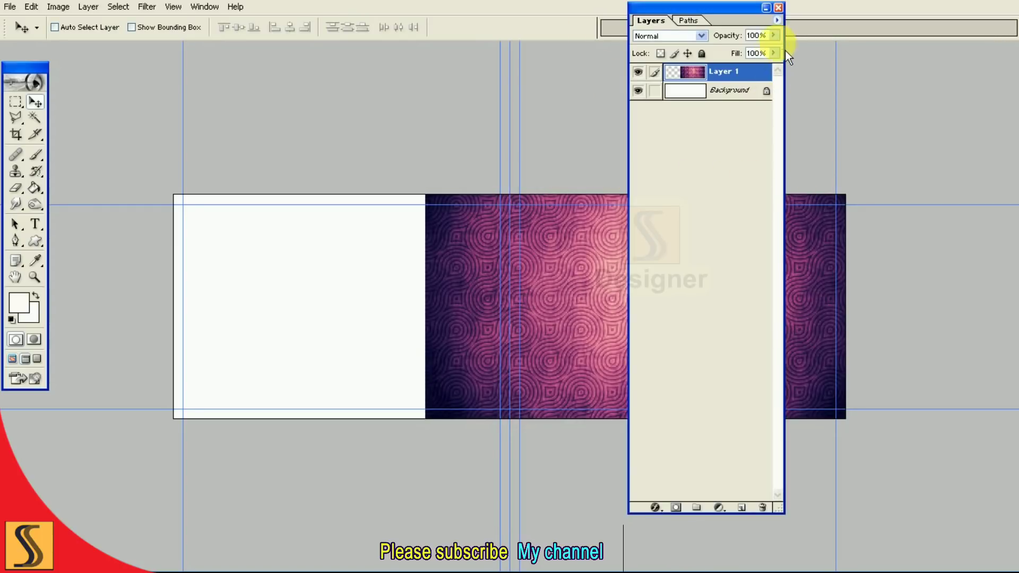
left_click(777, 21)
Duplicate the texture as Layer 1 copy and stretch it over the left page.
left_click(817, 66)
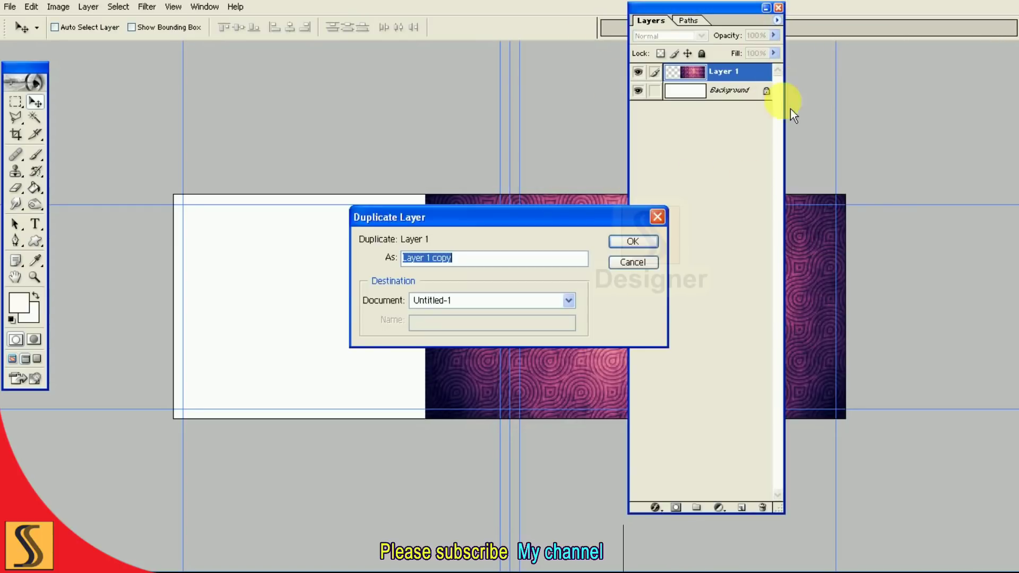
left_click(648, 243)
key("Tab")
mouse_move(719, 293)
left_mouse_down()
mouse_move(518, 305)
mouse_move(451, 298)
left_mouse_up()
key("ctrl+t")
left_click_drag(587, 414, 663, 449)
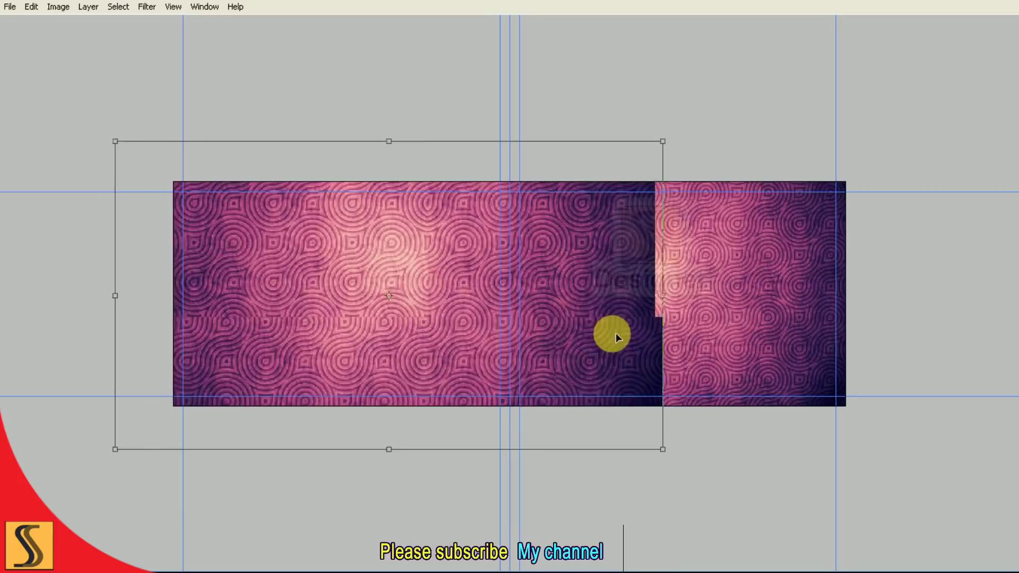
left_click_drag(616, 334, 638, 334)
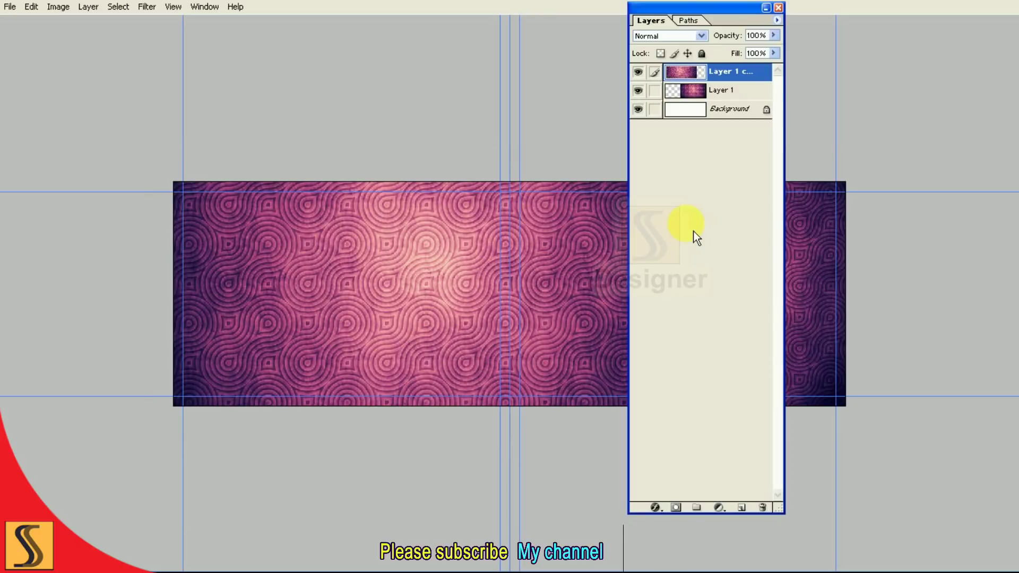
Place the copy below Layer 1 and make Layer 1 the working layer.
key("ctrl+bracketleft")
key("ctrl+bracketright")
key("ctrl+bracketleft")
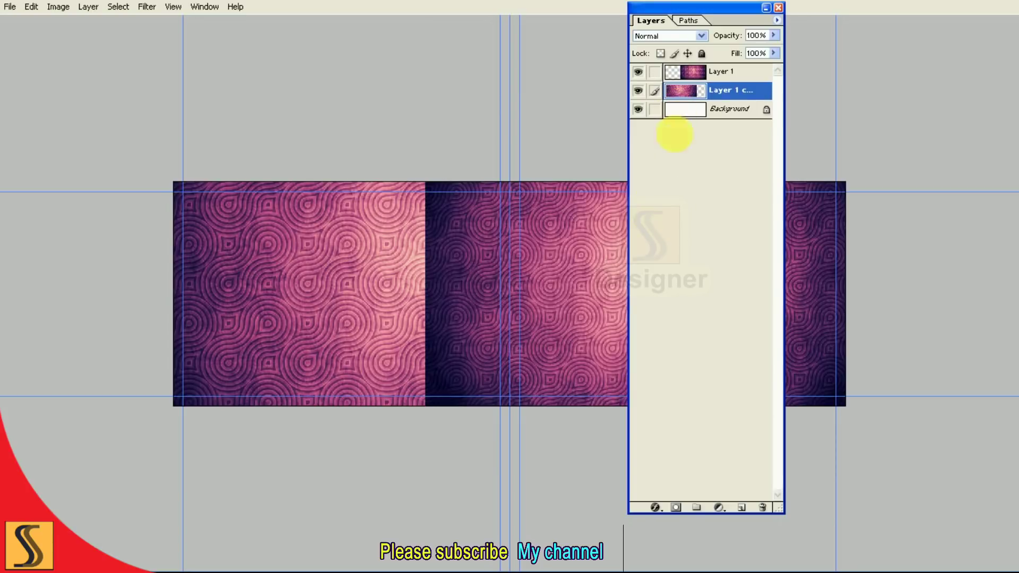
key("Tab")
right_click(586, 284)
left_click(591, 285)
key("F7")
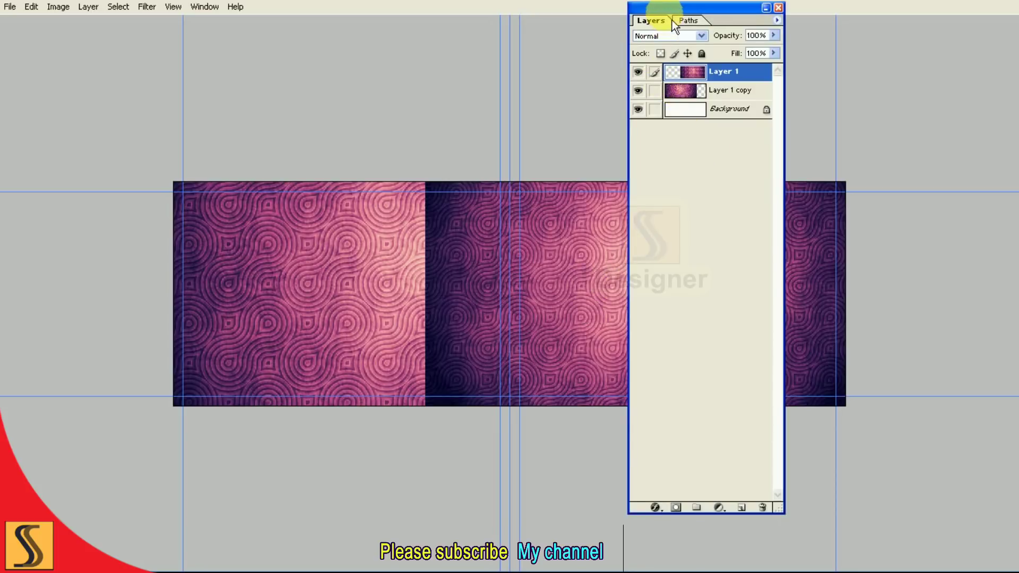
left_click_drag(671, 20, 859, 33)
key("Tab")
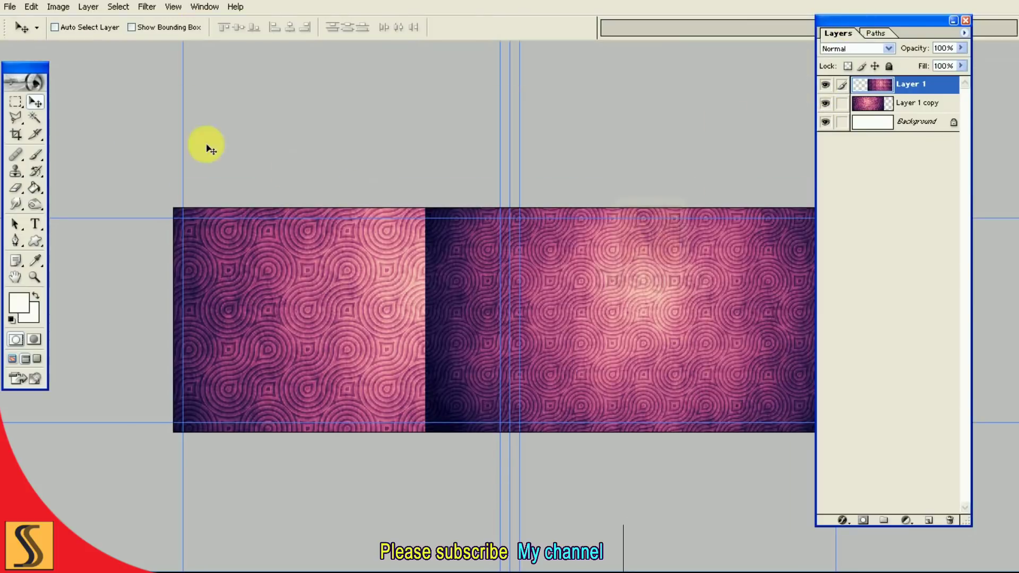
Erase Layer 1's seam with a ~2100 px soft eraser, then drop to 20% opacity and smaller brushes.
left_click(17, 188)
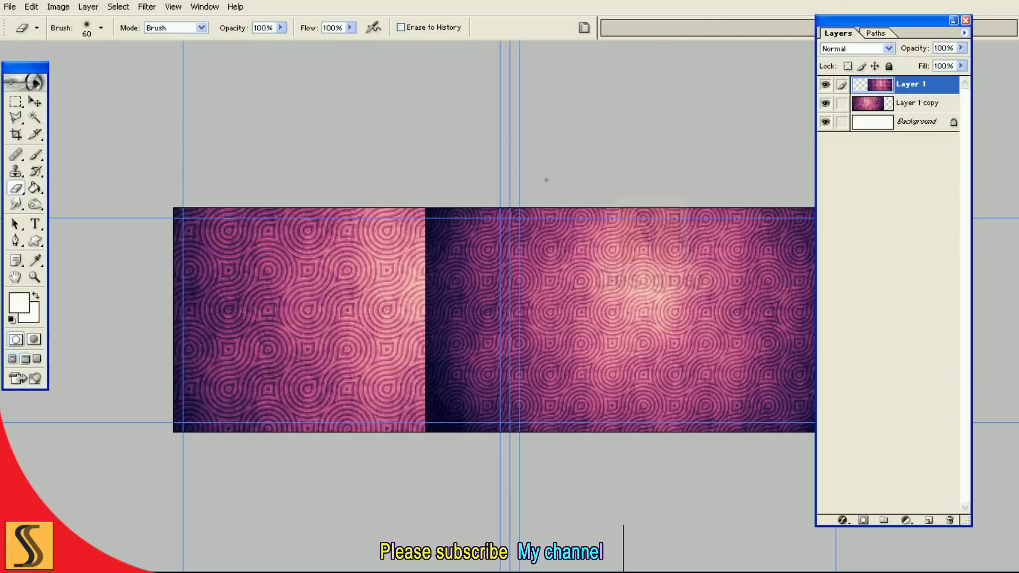
key("bracketright")
key("bracketright")
key("bracketright")
key("bracketright")
key("bracketright")
key("bracketright")
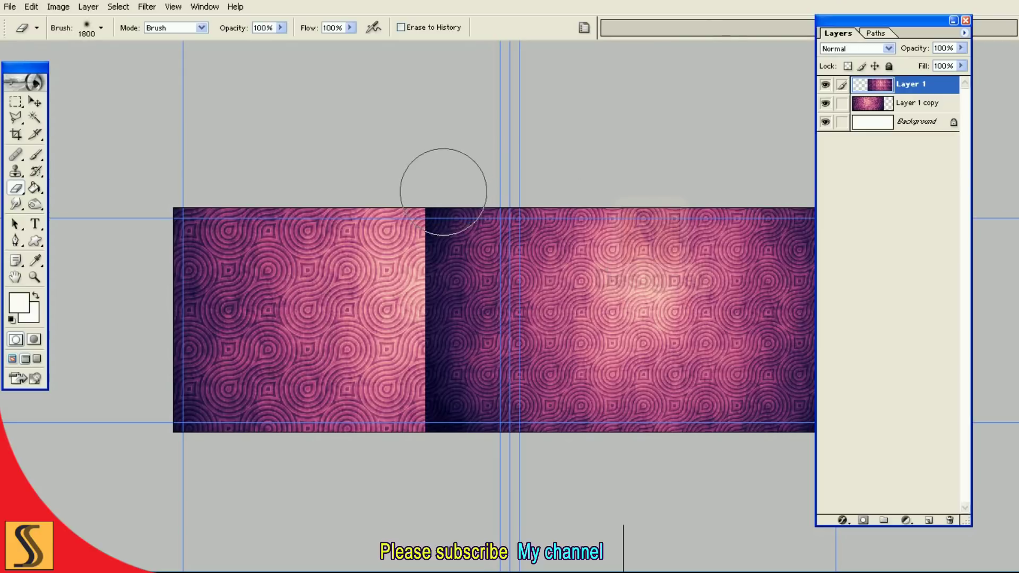
left_click_drag(416, 333, 417, 420)
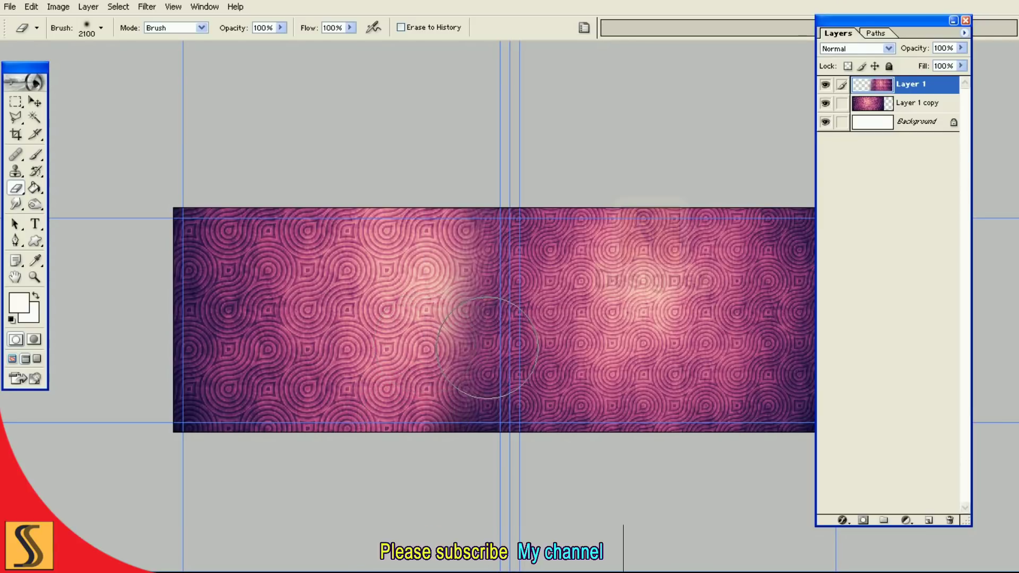
key("bracketleft")
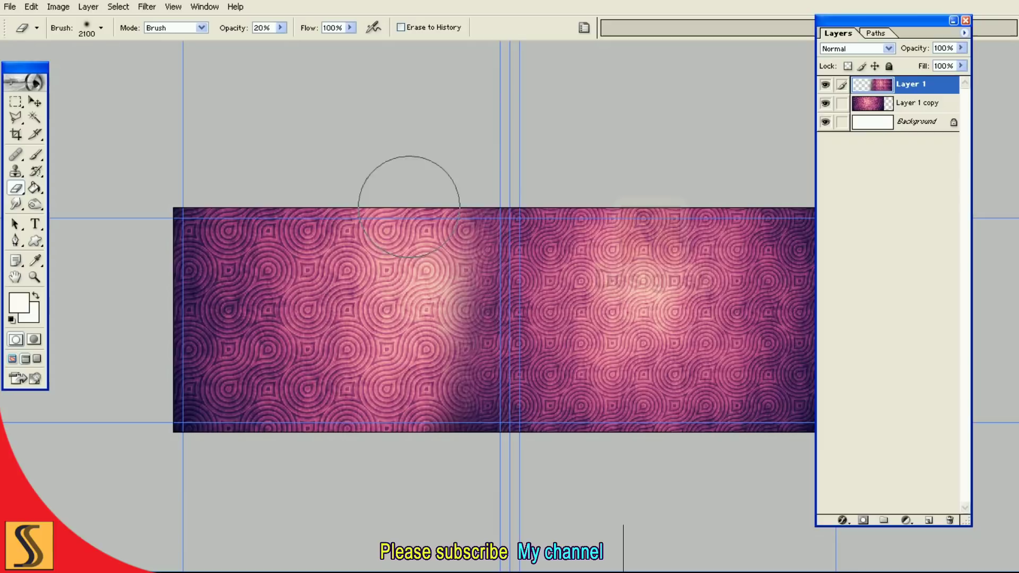
key("2")
key("bracketleft")
key("bracketleft")
key("bracketleft")
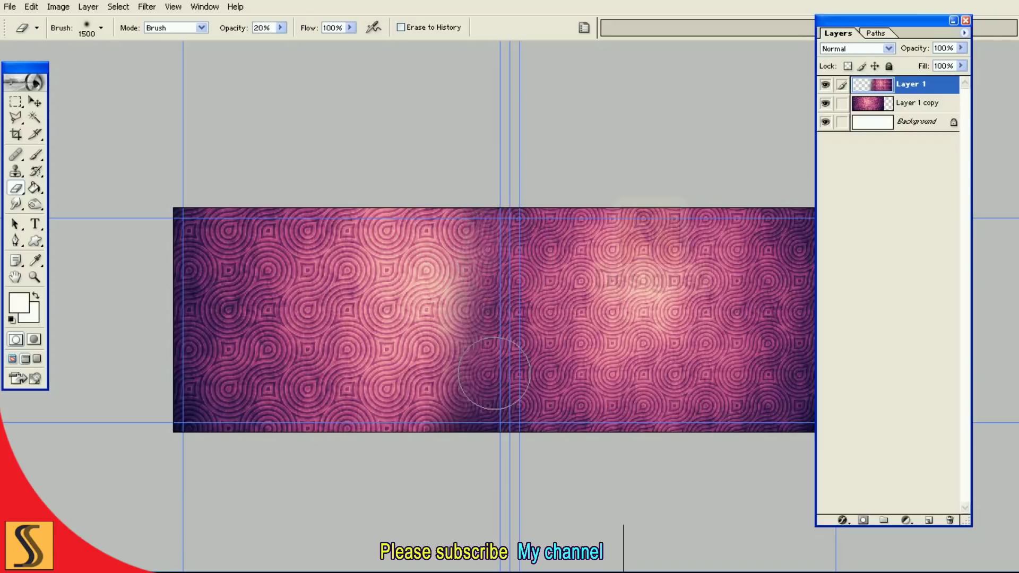
key("bracketleft")
key("bracketleft")
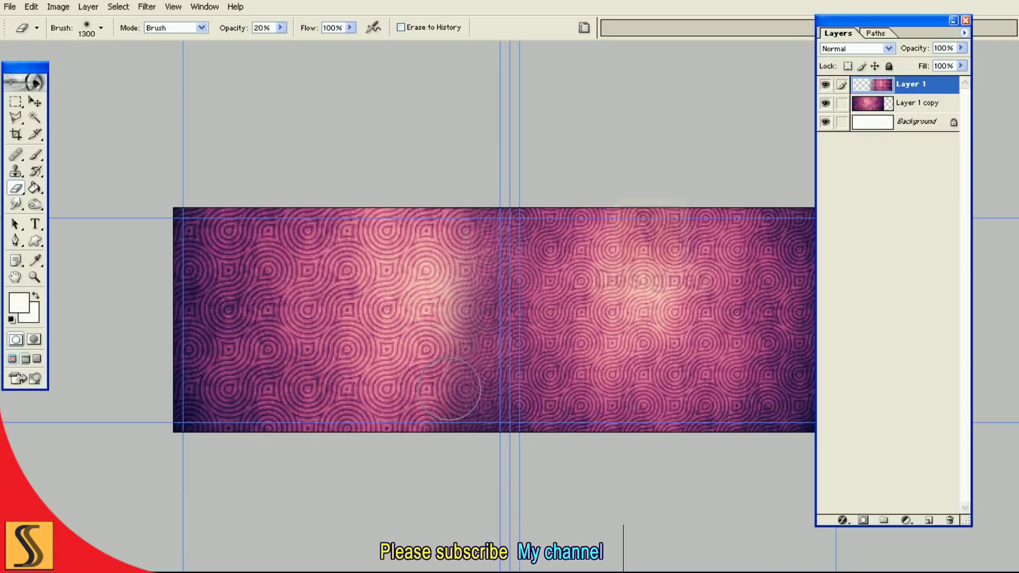
Select the Layer 1 copy in the Layers palette.
key("F7")
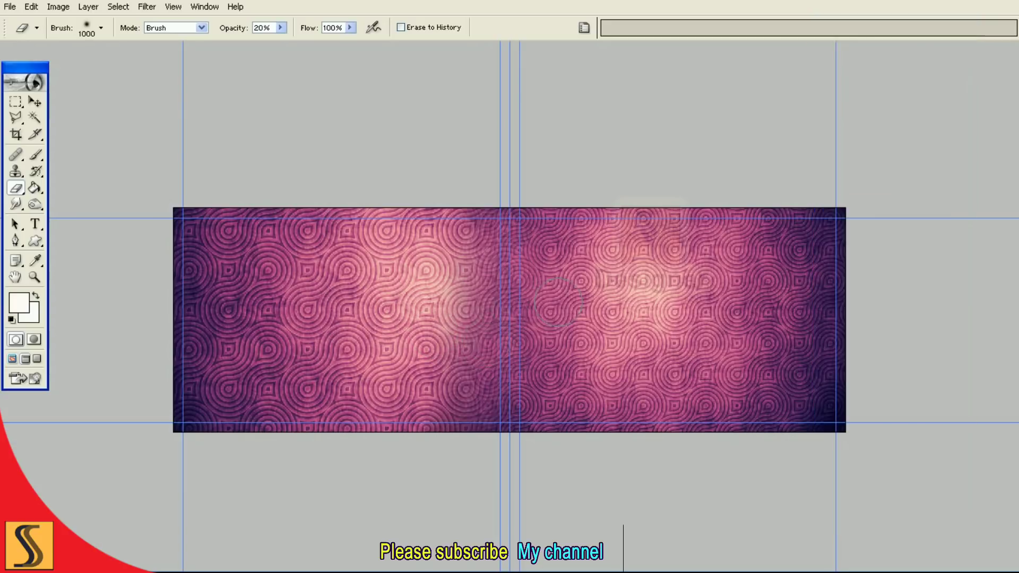
key("F7")
left_click(869, 109, "ctrl")
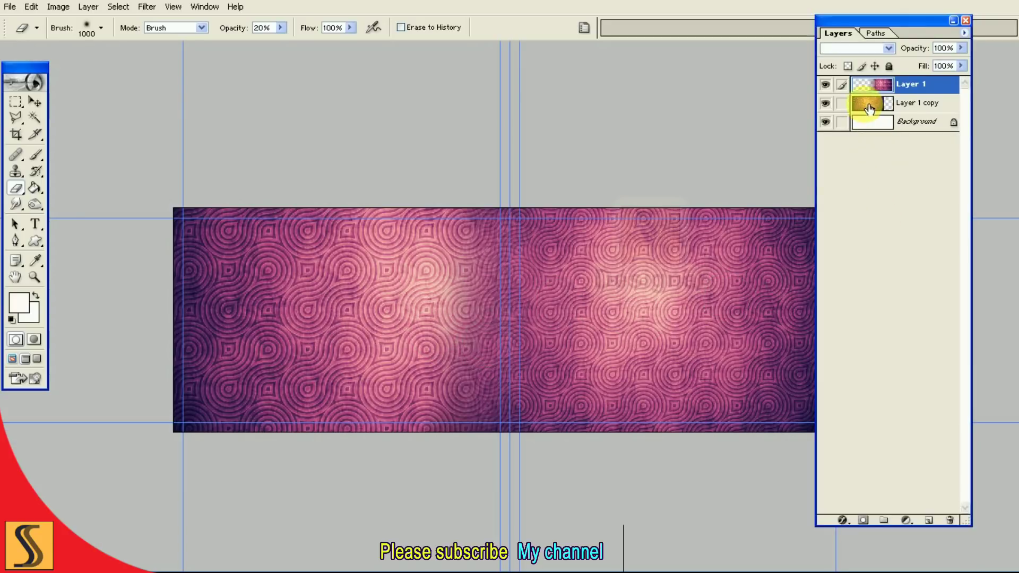
Rescale the Layer 1 copy to about 113% wide and shift it slightly right.
key("v")
key("ctrl+0")
key("ctrl+t")
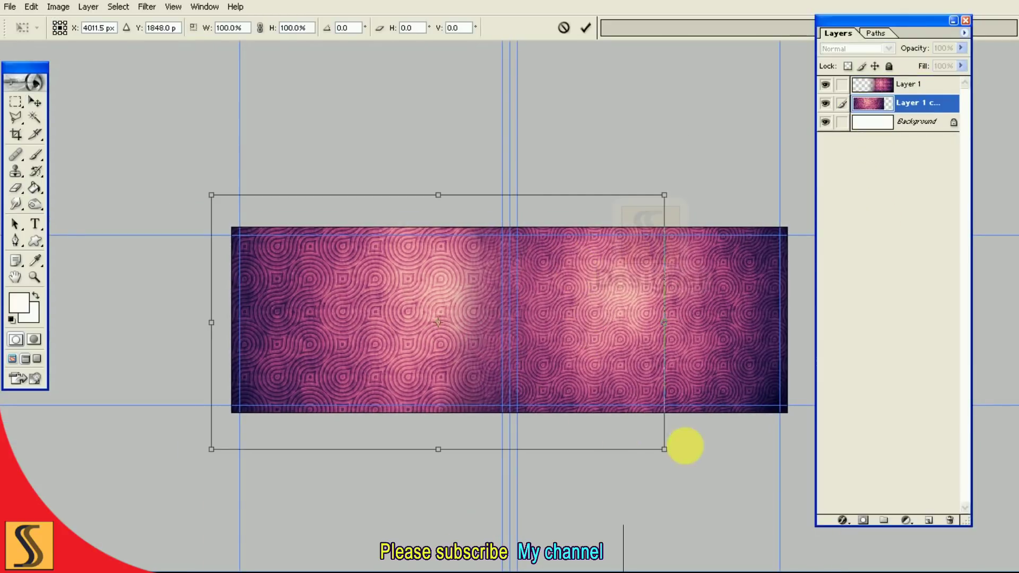
left_click_drag(664, 450, 694, 466)
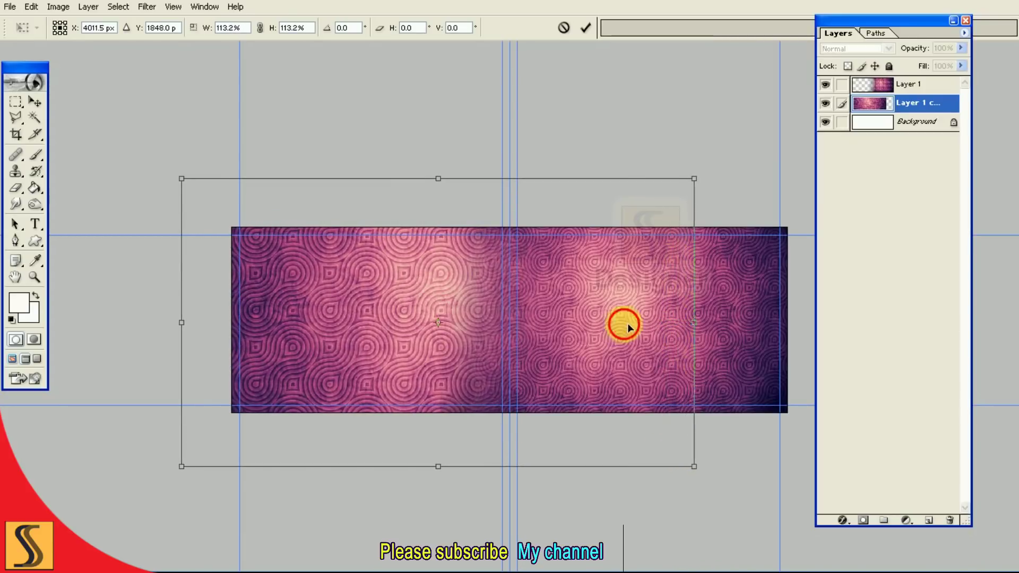
left_click_drag(628, 327, 656, 329)
left_click_drag(648, 181, 646, 207)
left_click_drag(725, 325, 719, 326)
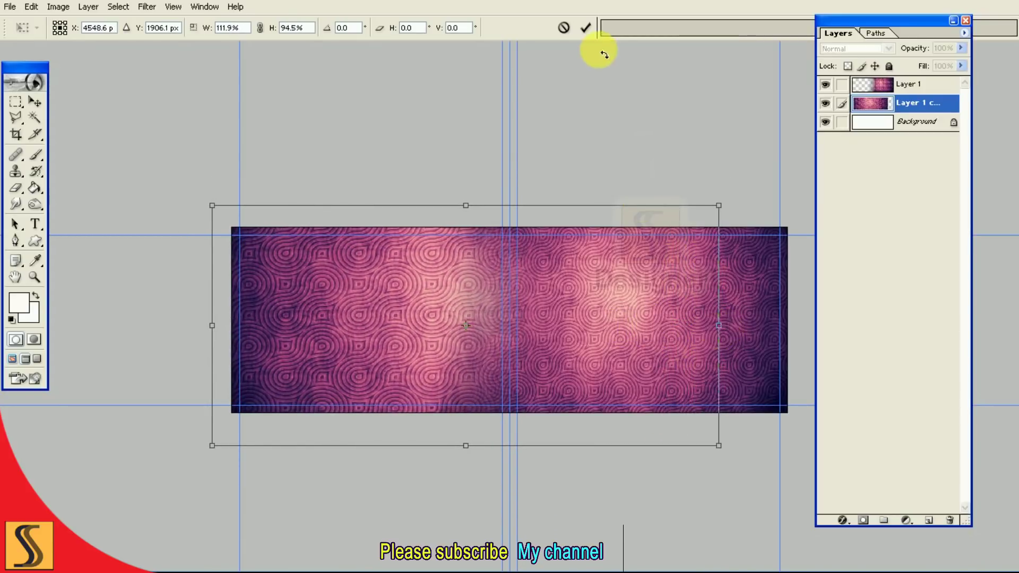
left_click(586, 28)
Link Layer 1, its copy and Background, then Merge Linked into one Background layer.
key("Tab")
key("ctrl+0")
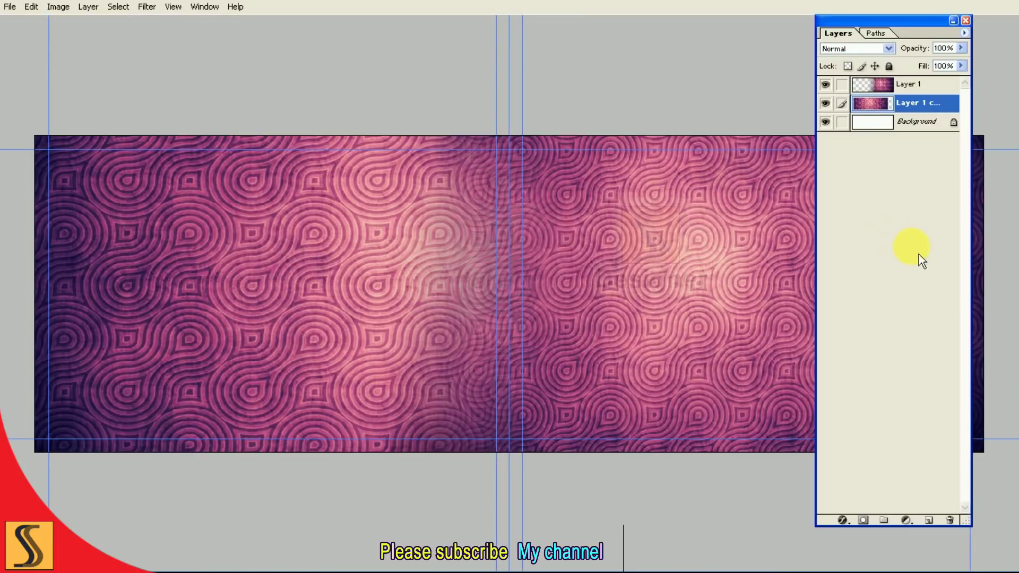
key("super")
key("Escape")
left_click(842, 84)
left_click(842, 122)
left_click(965, 33)
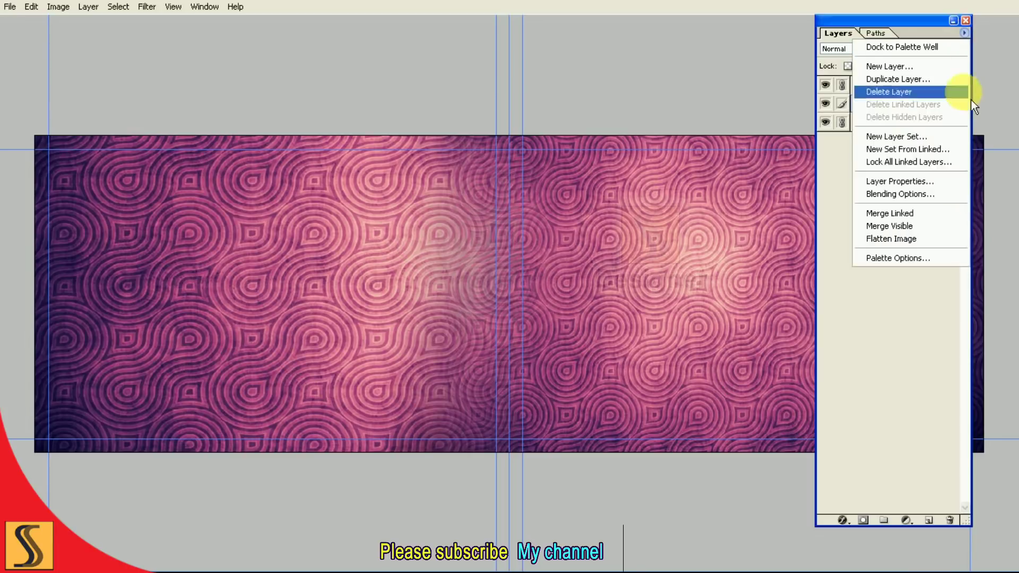
left_click(921, 224)
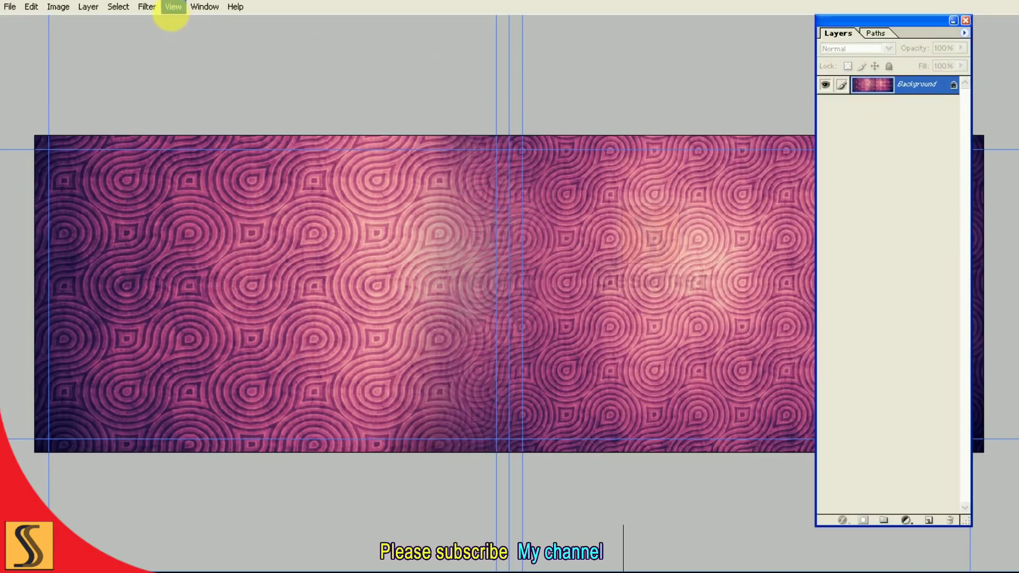
Apply a Gaussian Blur with a 20-pixel radius to the merged Background.
left_click(147, 7)
mouse_move(155, 98)
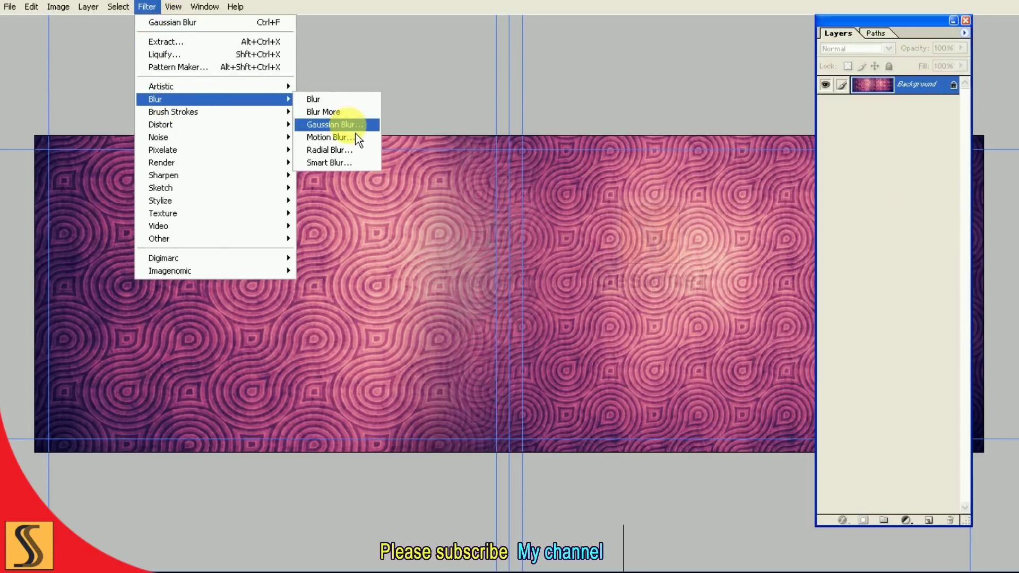
left_click(350, 125)
type("15")
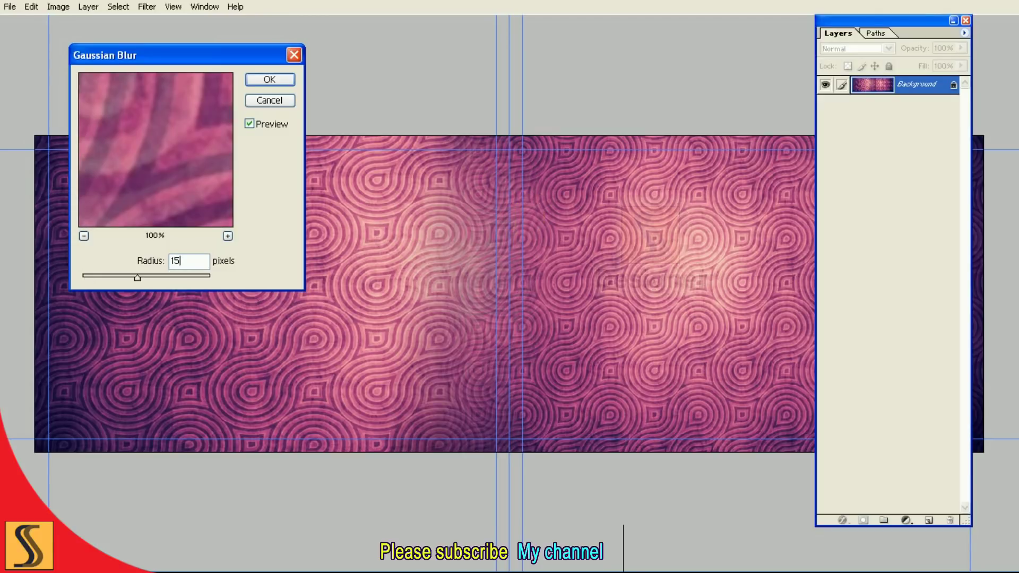
key("BackSpace")
key("BackSpace")
type("20")
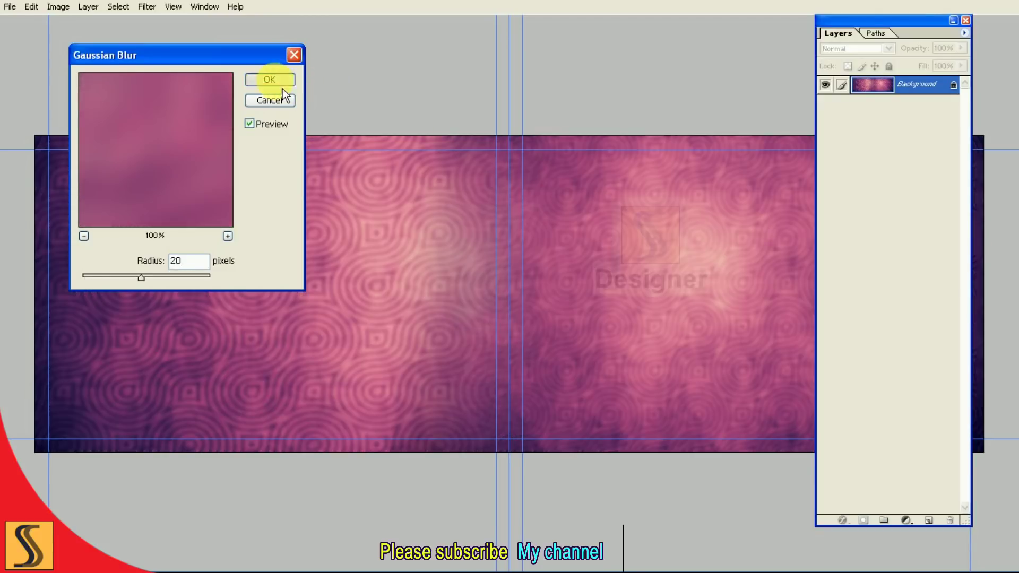
left_click(270, 79)
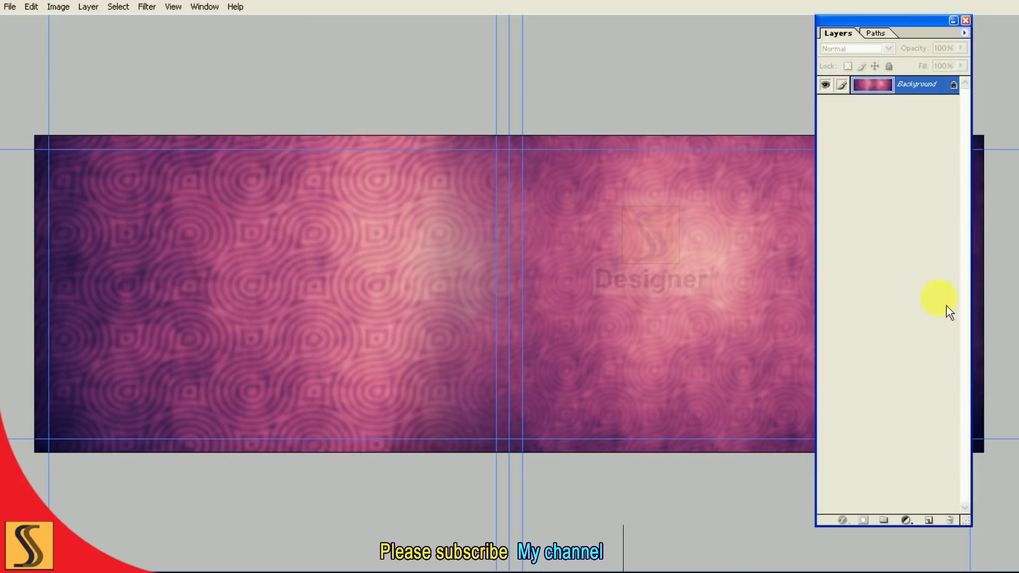
Add a Hue/Saturation adjustment layer with Hue -67, Saturation -24, Lightness -70.
left_click(906, 521)
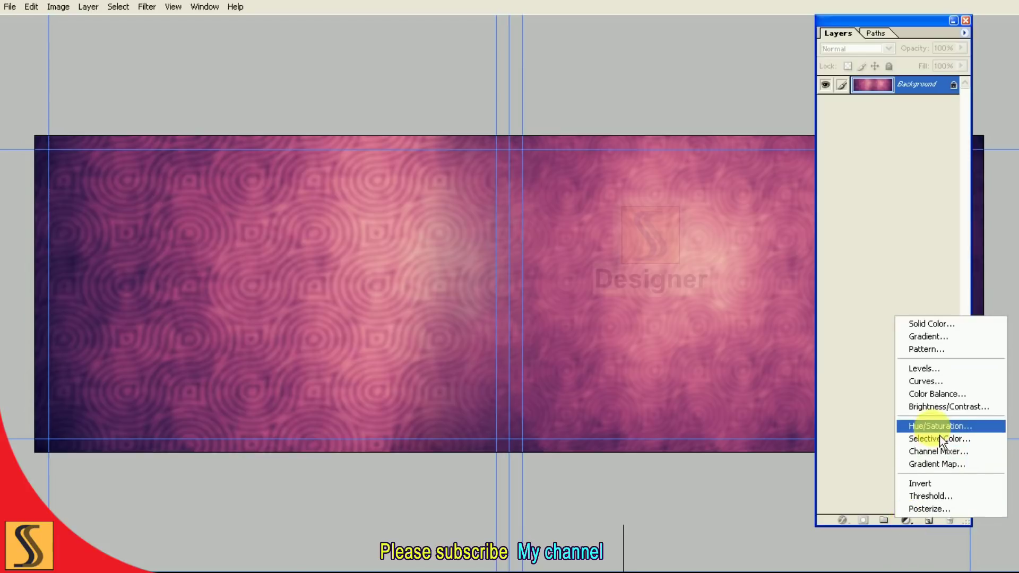
left_click(927, 423)
left_click_drag(584, 383, 957, 254)
key("Tab")
key("Tab")
type("70")
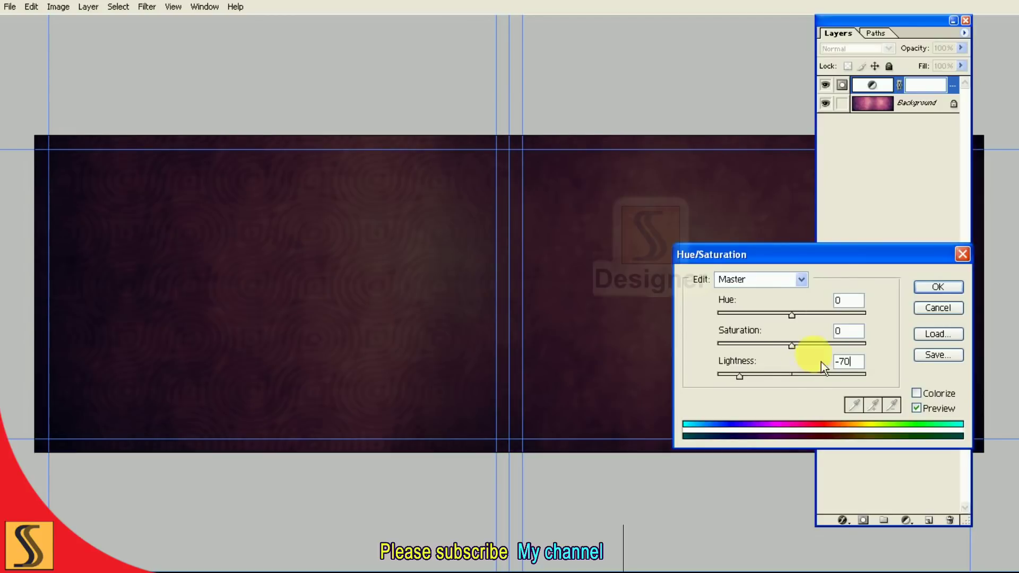
left_click_drag(824, 259, 832, 237)
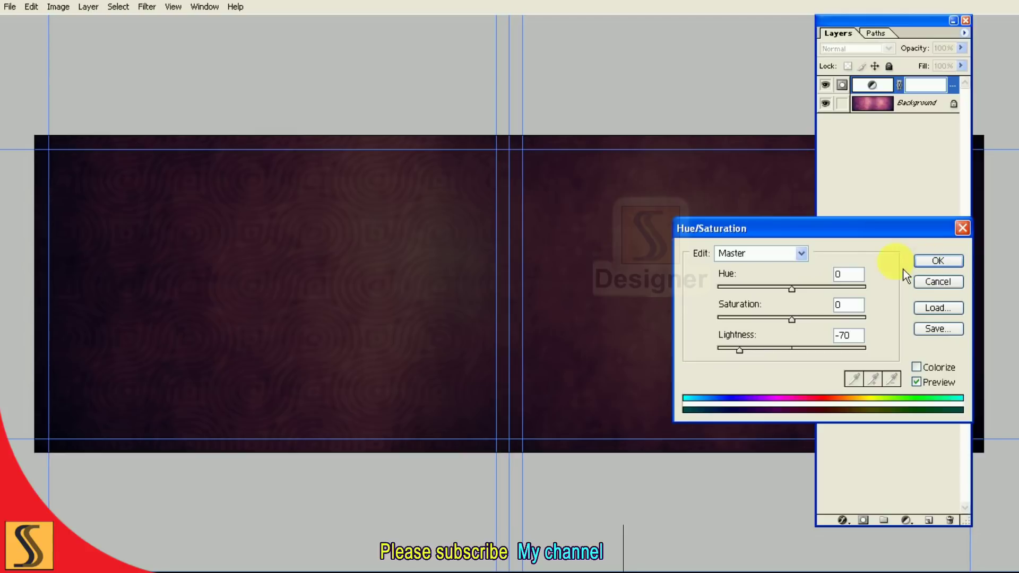
left_click_drag(792, 289, 756, 289)
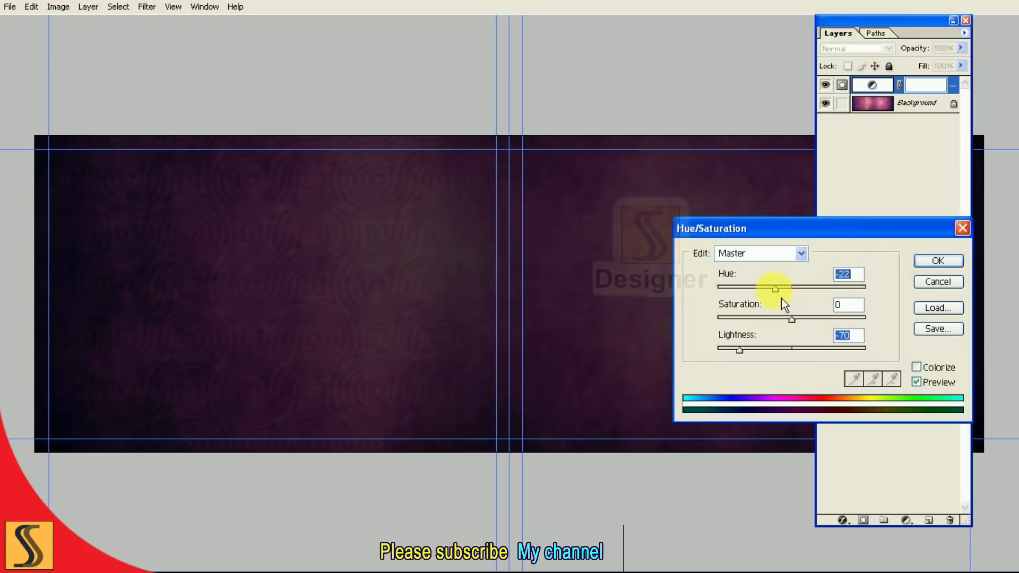
mouse_move(763, 298)
left_mouse_down()
mouse_move(808, 295)
mouse_move(758, 296)
mouse_move(783, 327)
left_mouse_up()
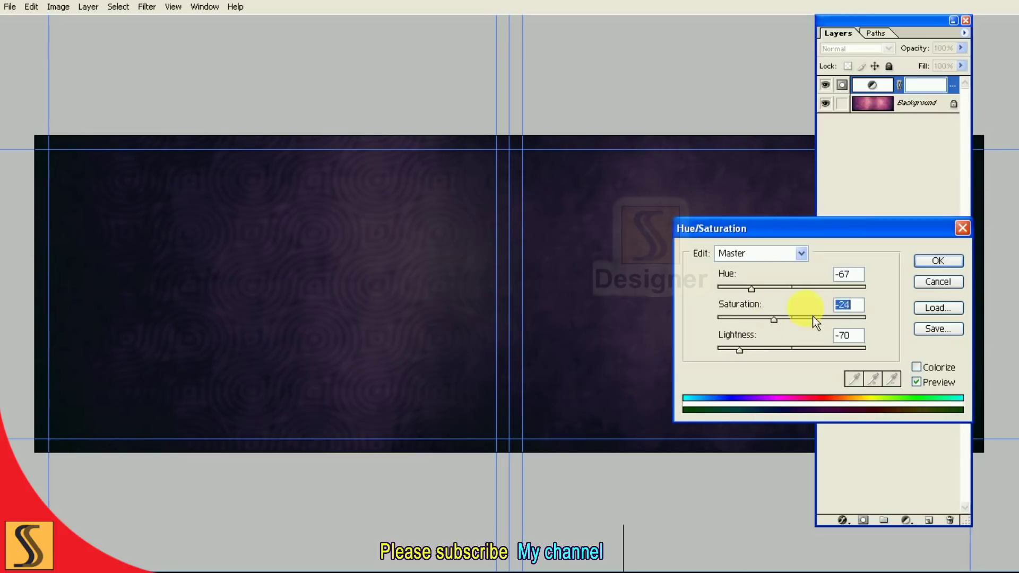
left_click(937, 266)
Hide the Layers panel and show the Tools palette from the Window menu.
left_click(842, 103)
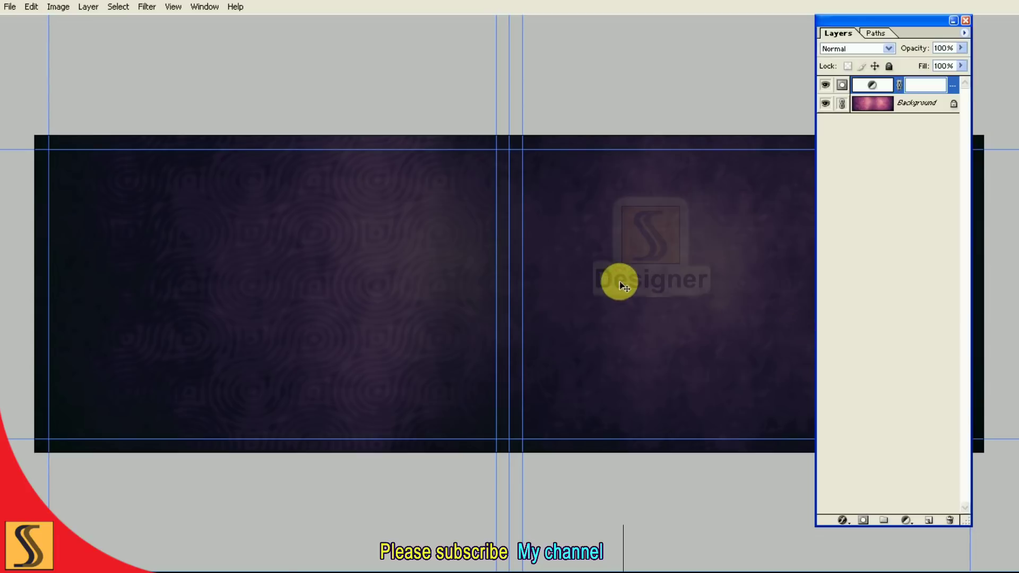
key("F7")
left_click(204, 7)
left_click(209, 52)
Erase a broad pink glow band across both pages with a huge soft eraser.
left_click(20, 190)
key("bracketright")
key("bracketright")
key("bracketright")
key("bracketright")
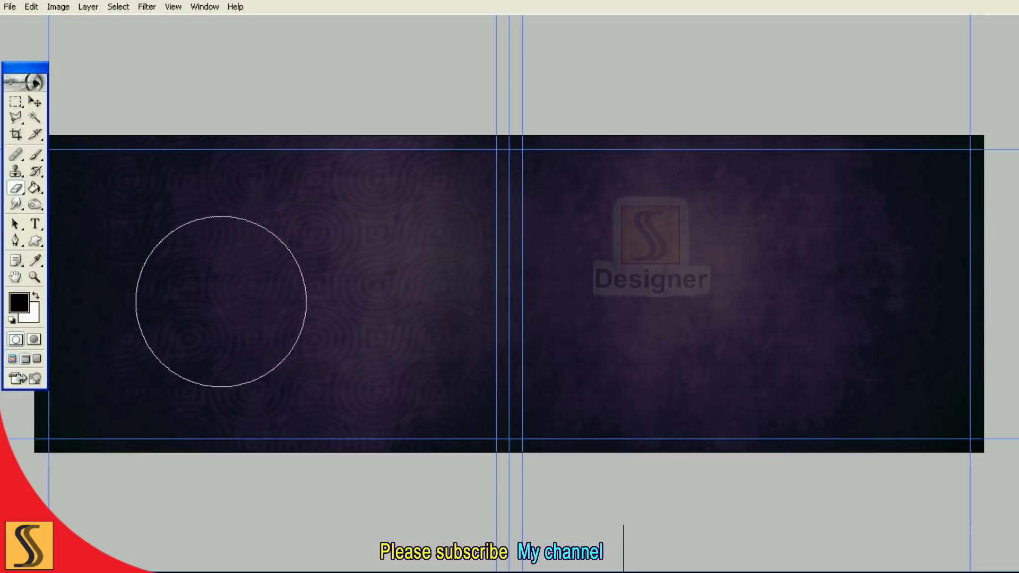
left_click(345, 266)
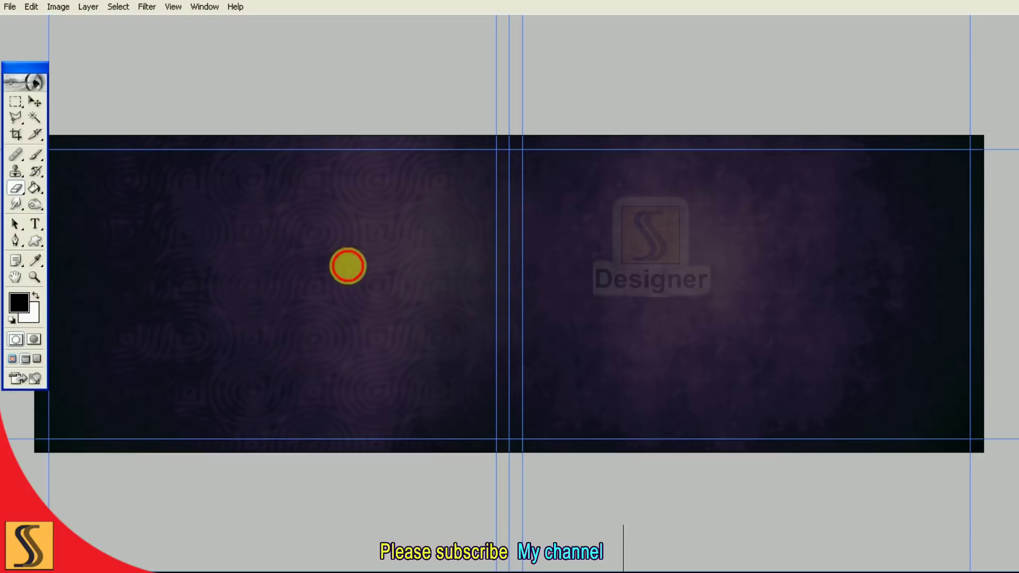
key("x")
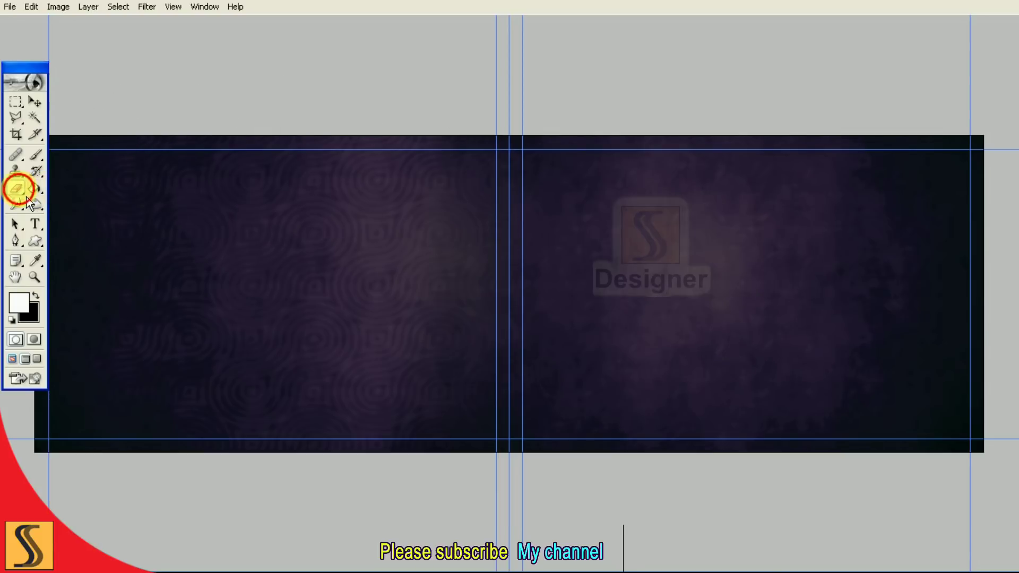
key("Return")
left_click(283, 28)
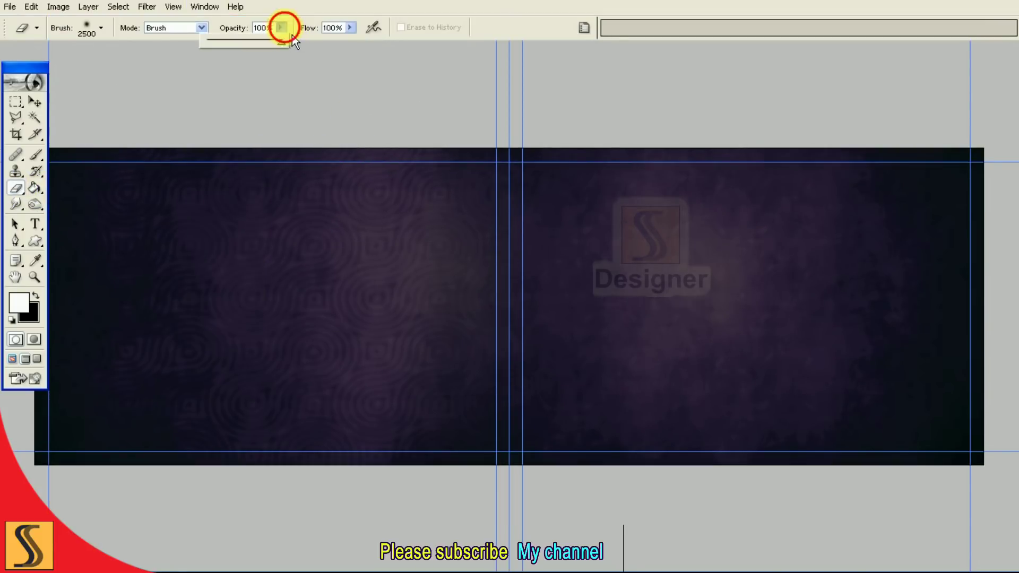
left_click_drag(325, 75, 432, 204)
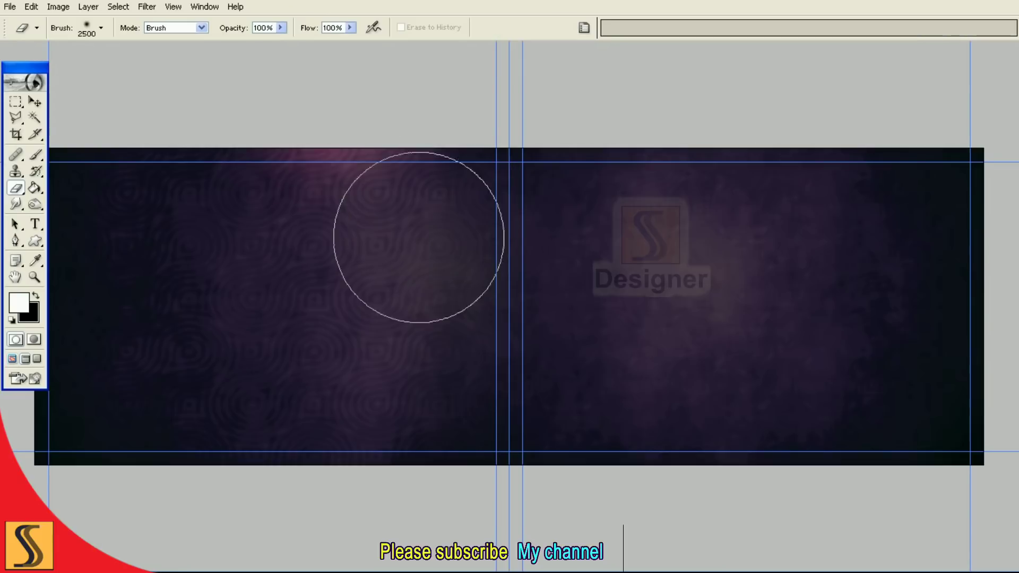
left_click(400, 287)
key("ctrl+0")
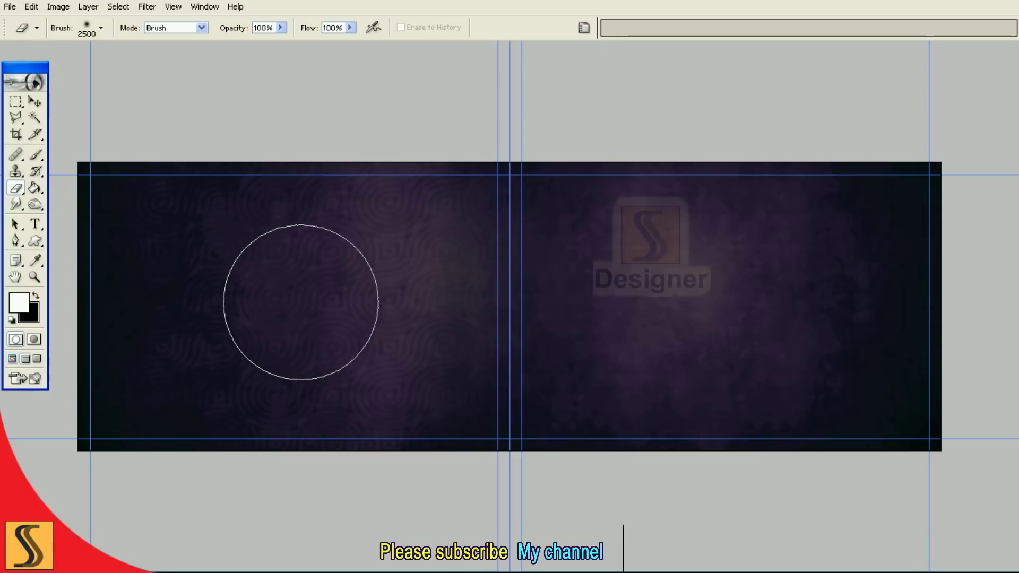
left_click_drag(313, 299, 731, 312)
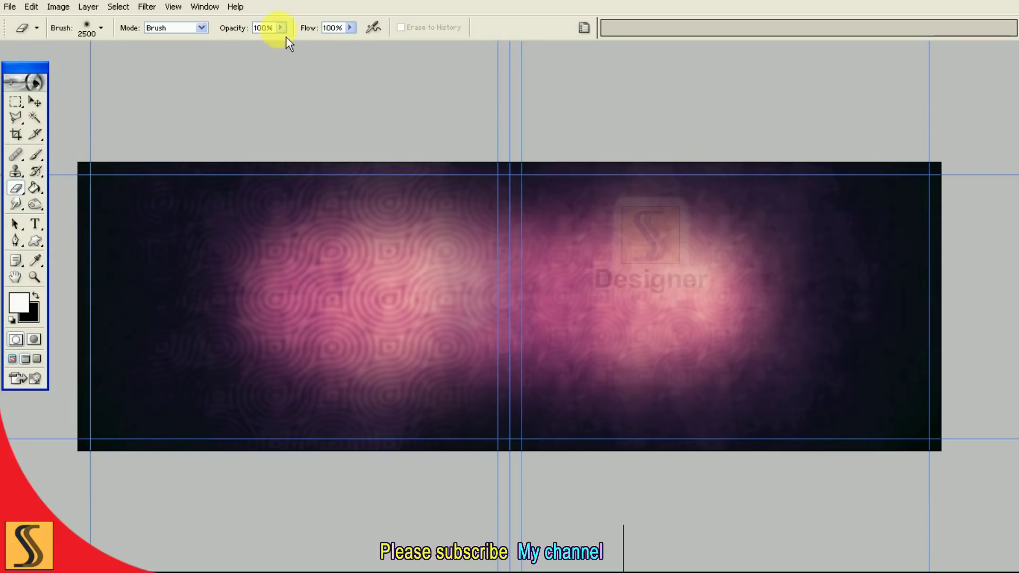
With a smaller eraser at 14% strength, lightly brighten areas on both pages.
left_click_drag(228, 51, 225, 52)
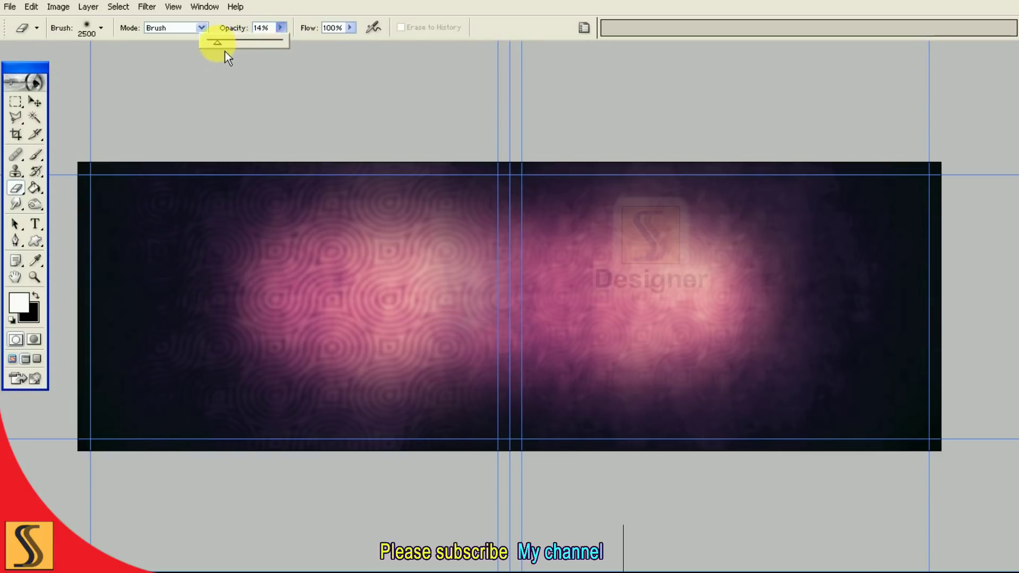
key("bracketleft")
key("bracketleft")
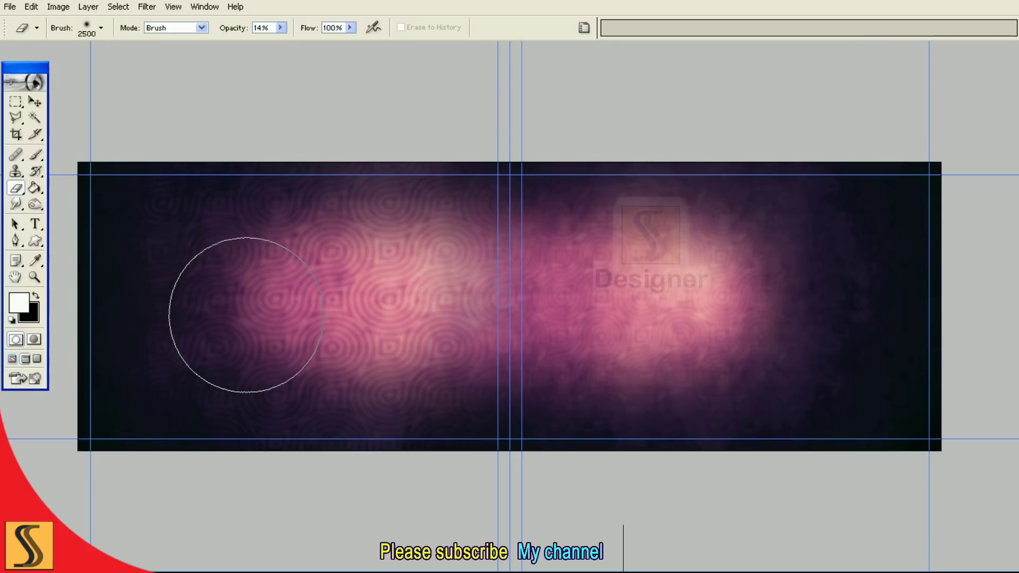
key("bracketleft")
key("bracketleft")
key("bracketleft")
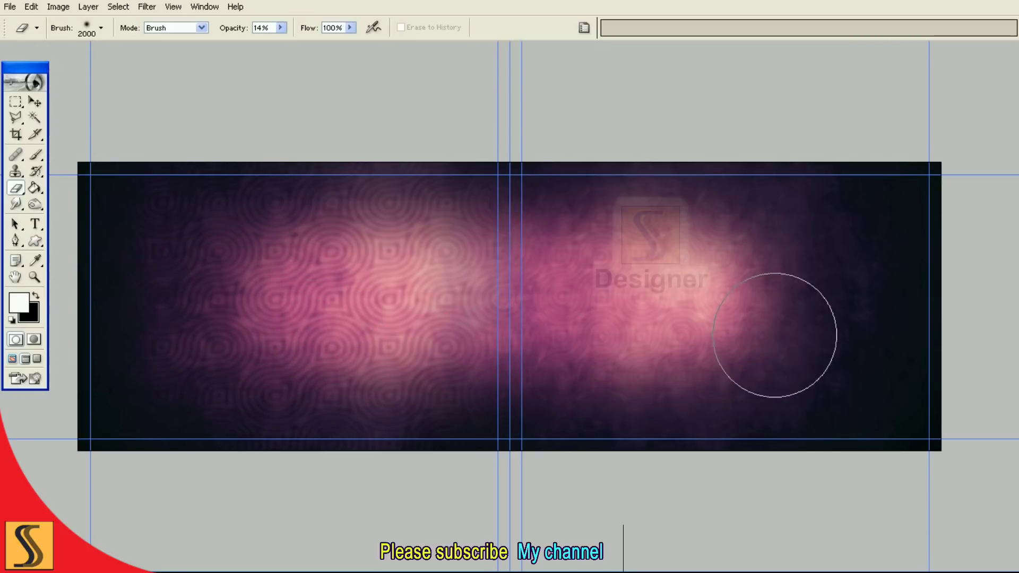
key("bracketleft")
key("bracketleft")
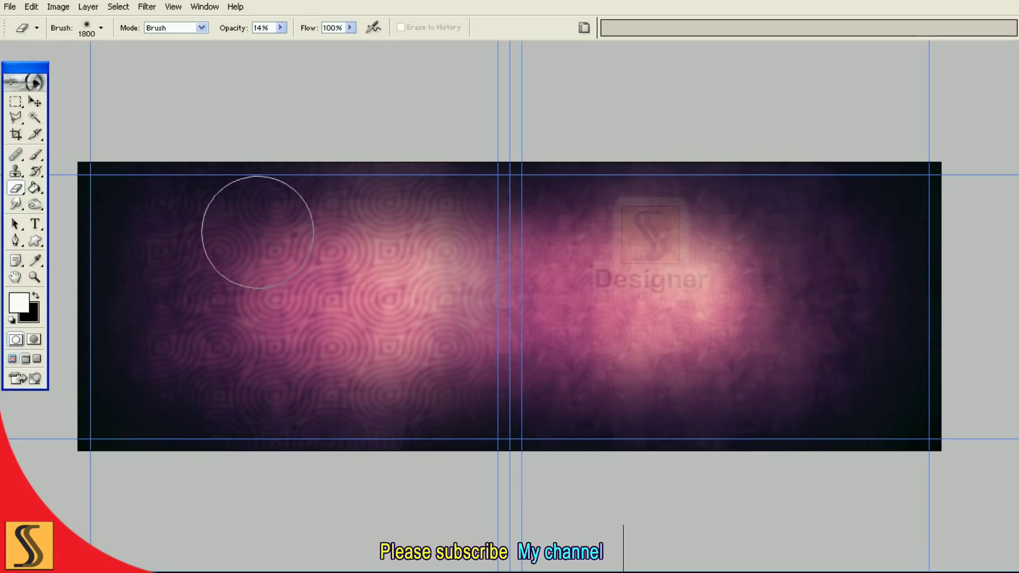
key("bracketleft")
left_click_drag(814, 380, 779, 328)
left_click(842, 275)
mouse_move(769, 244)
left_mouse_down()
mouse_move(812, 353)
mouse_move(747, 266)
mouse_move(819, 346)
mouse_move(805, 264)
left_mouse_up()
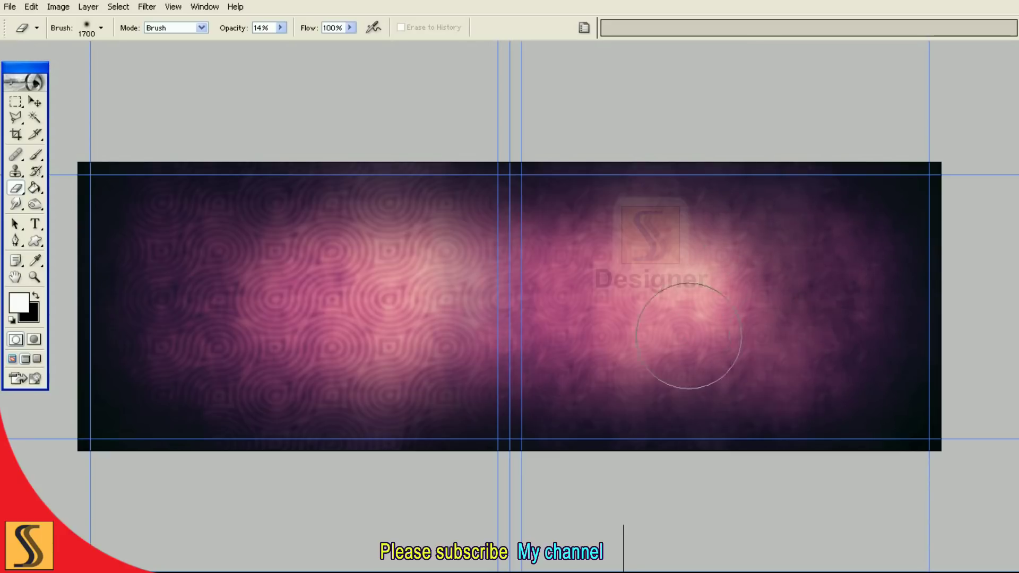
mouse_move(196, 294)
left_mouse_down()
mouse_move(180, 257)
mouse_move(174, 270)
mouse_move(228, 323)
mouse_move(346, 333)
left_mouse_up()
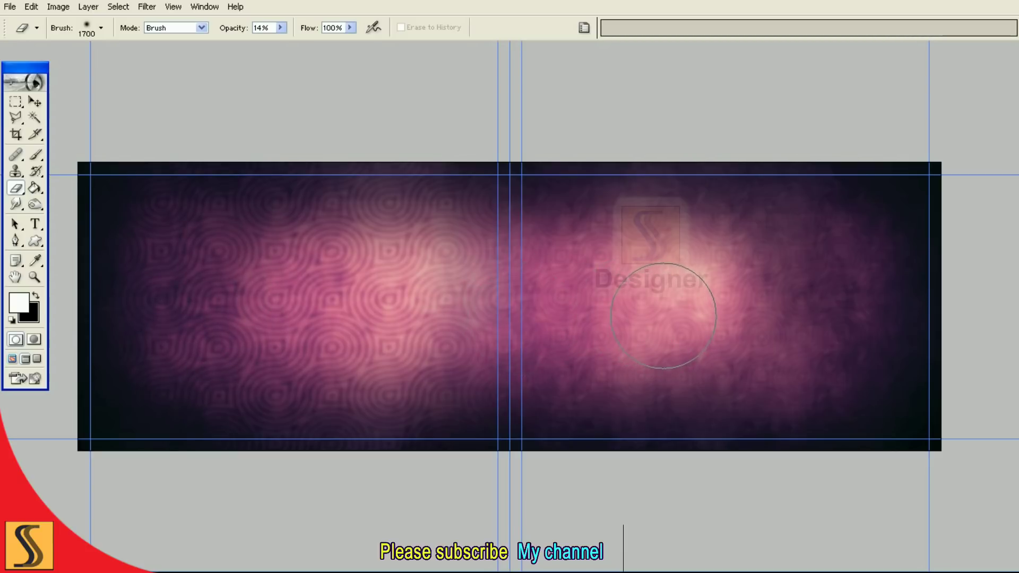
Set the Hue/Saturation overlay layer's opacity to 88%.
key("Tab")
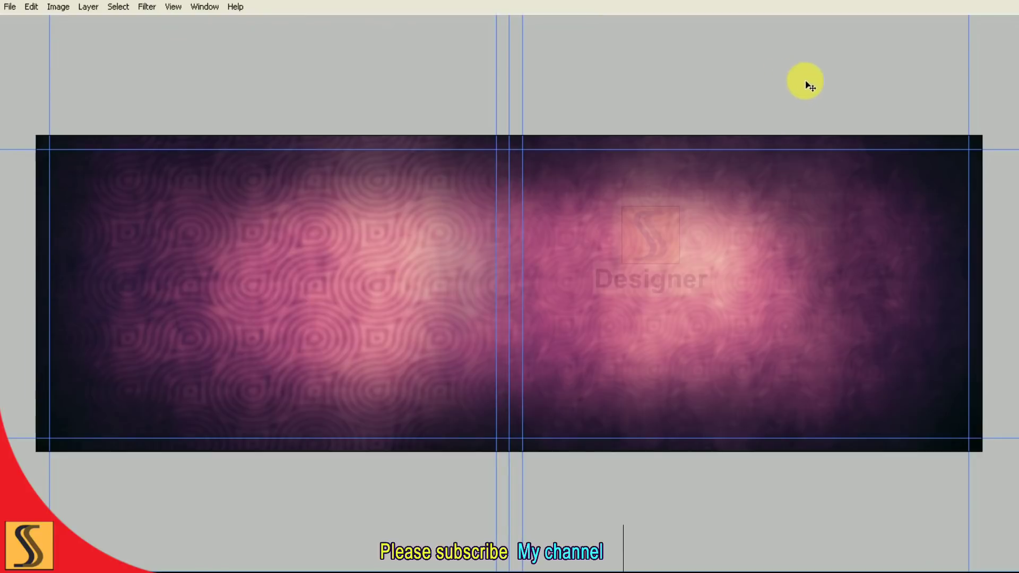
key("F7")
left_click(826, 86)
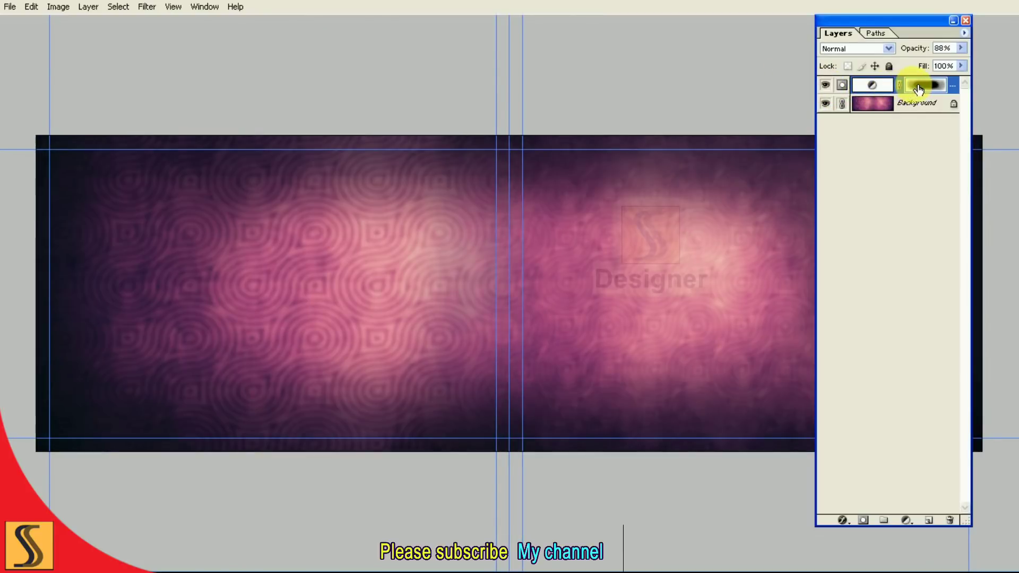
left_click(964, 51)
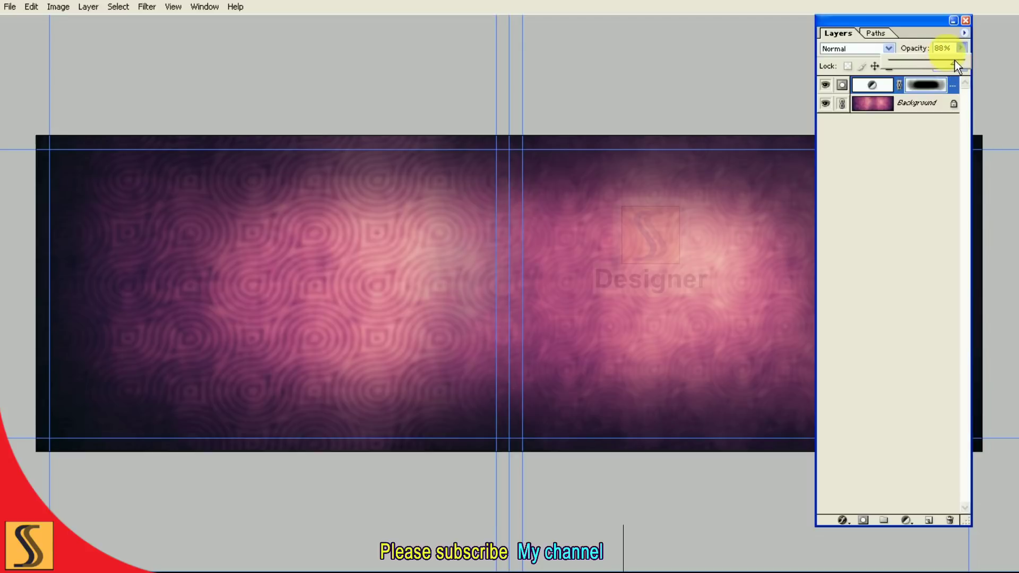
left_click(967, 56)
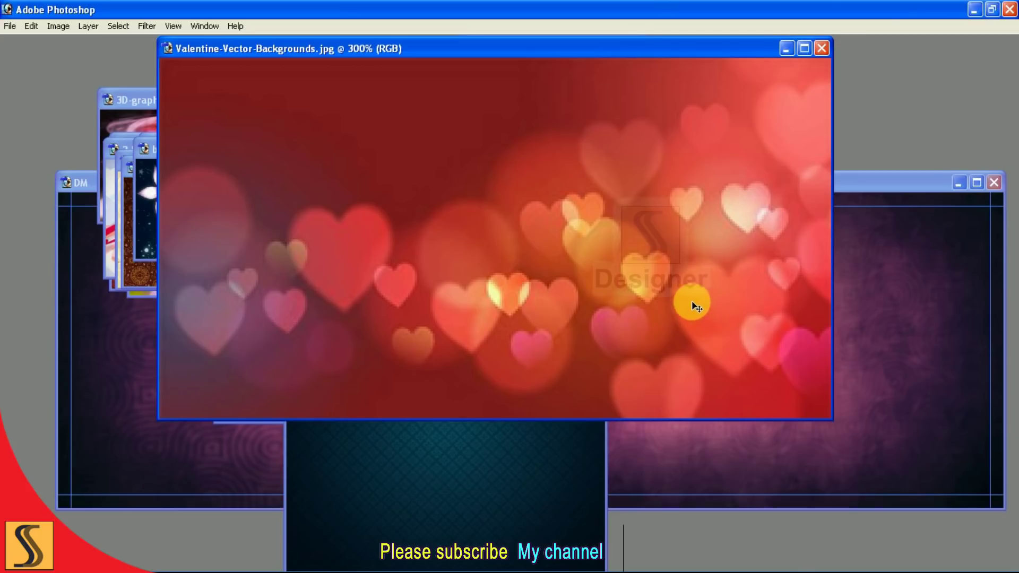
Place the red heart-bokeh image, enlarge it over most of the spread, and nudge it right.
mouse_move(694, 301)
left_mouse_down()
mouse_move(879, 366)
mouse_move(841, 330)
left_mouse_up()
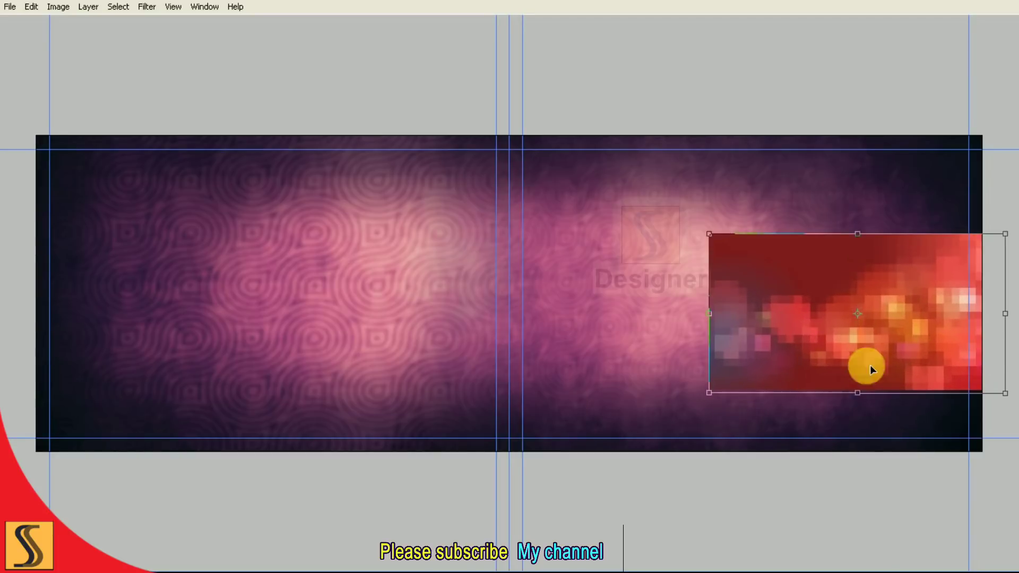
left_click_drag(928, 329, 912, 390)
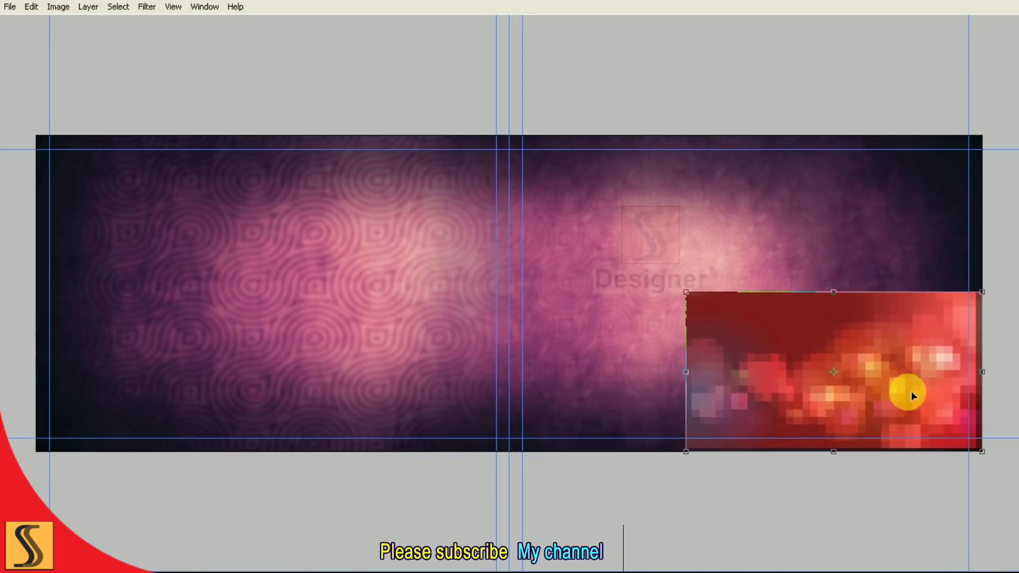
left_click_drag(686, 293, 368, 184)
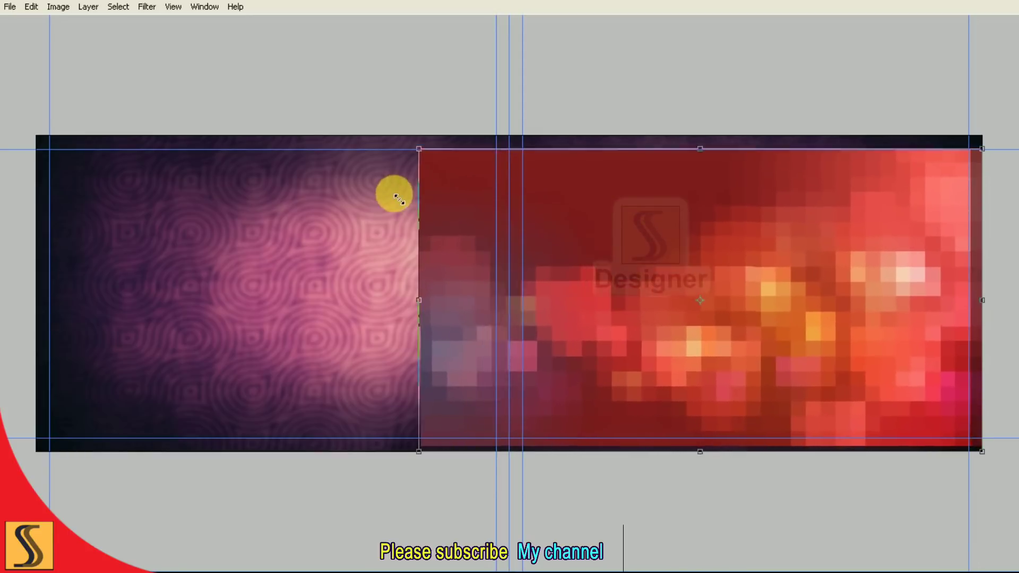
mouse_move(376, 129)
left_mouse_down()
mouse_move(298, 106)
mouse_move(281, 80)
left_mouse_up()
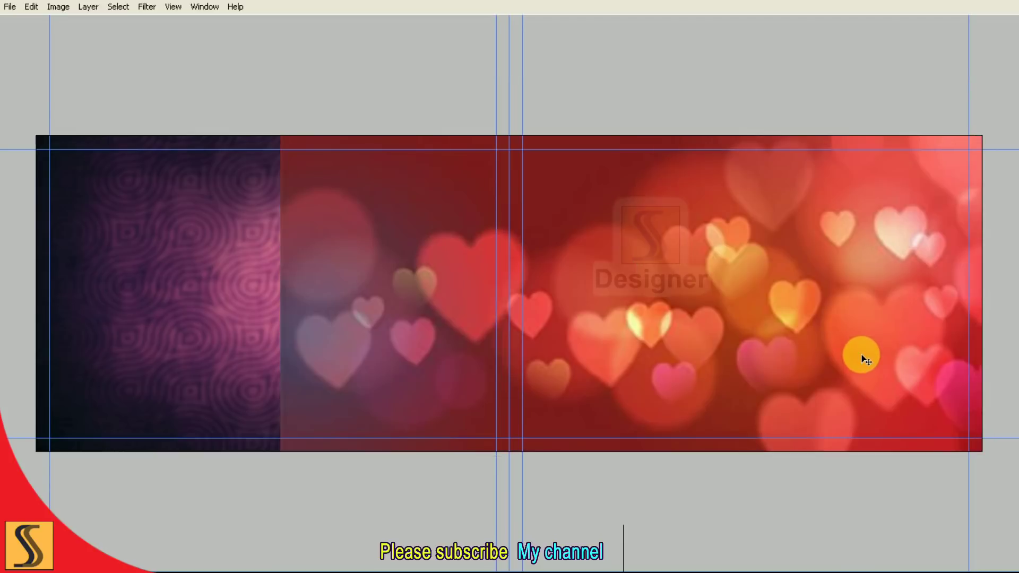
key("Right")
key("Right")
key("Right")
key("Right")
key("Right")
key("Right")
key("F7")
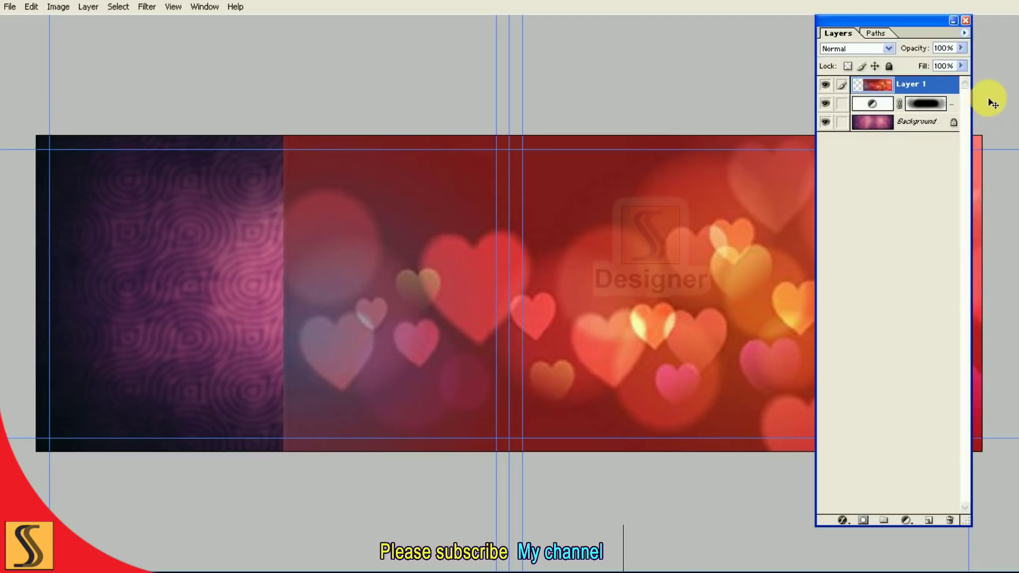
Duplicate the hearts layer as Layer 1 copy.
left_click(825, 84)
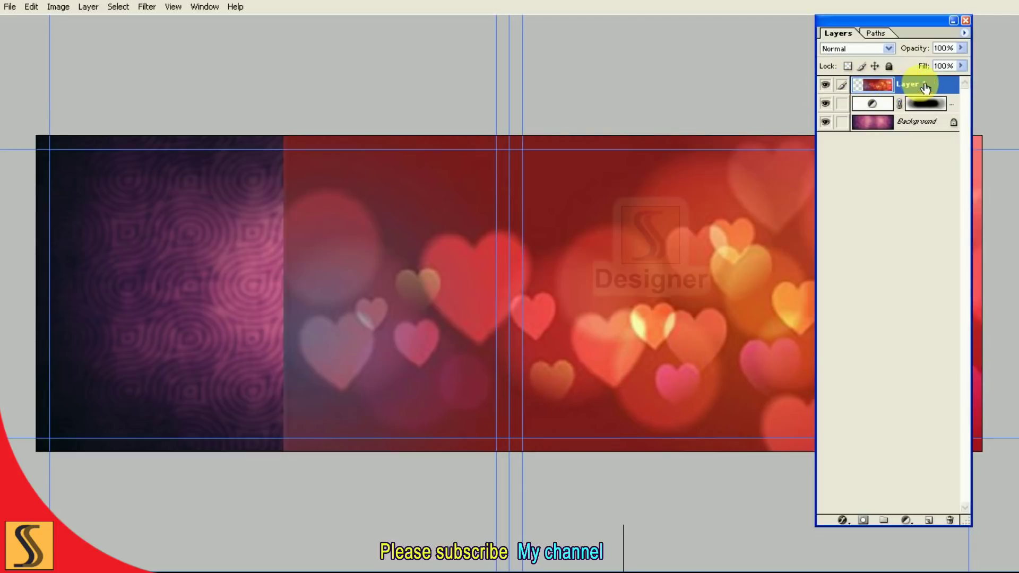
left_click(965, 33)
left_click(924, 79)
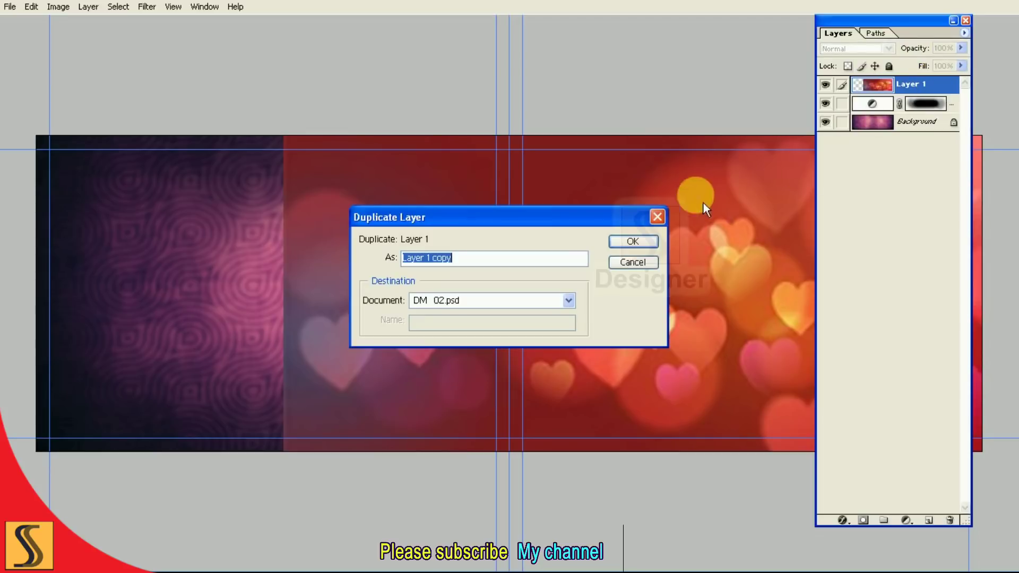
left_click(641, 245)
Flip the hearts copy horizontally and move it over the left page.
key("F7")
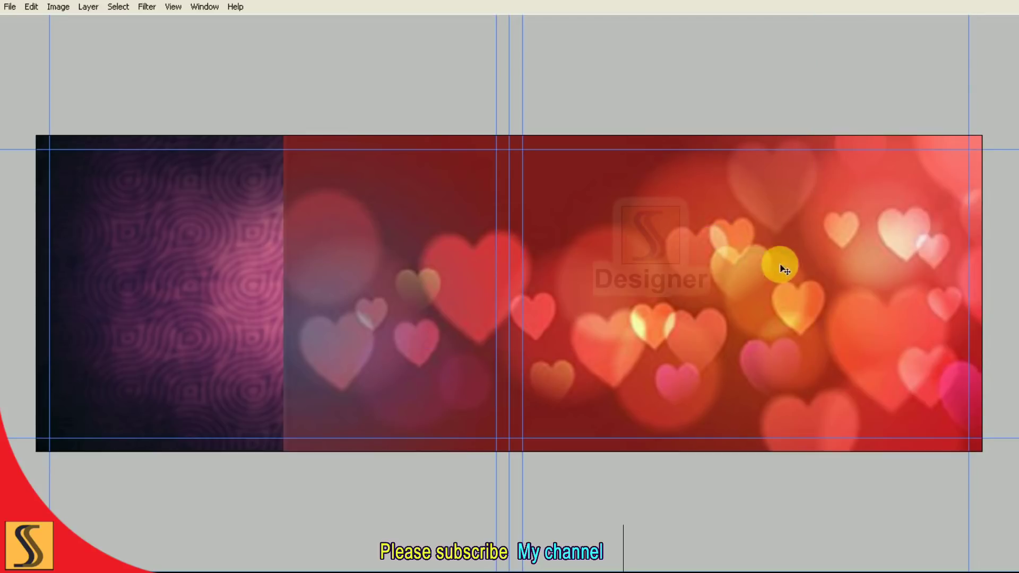
key("ctrl+t")
right_click(841, 251)
left_click(904, 399)
left_click_drag(881, 366, 596, 316)
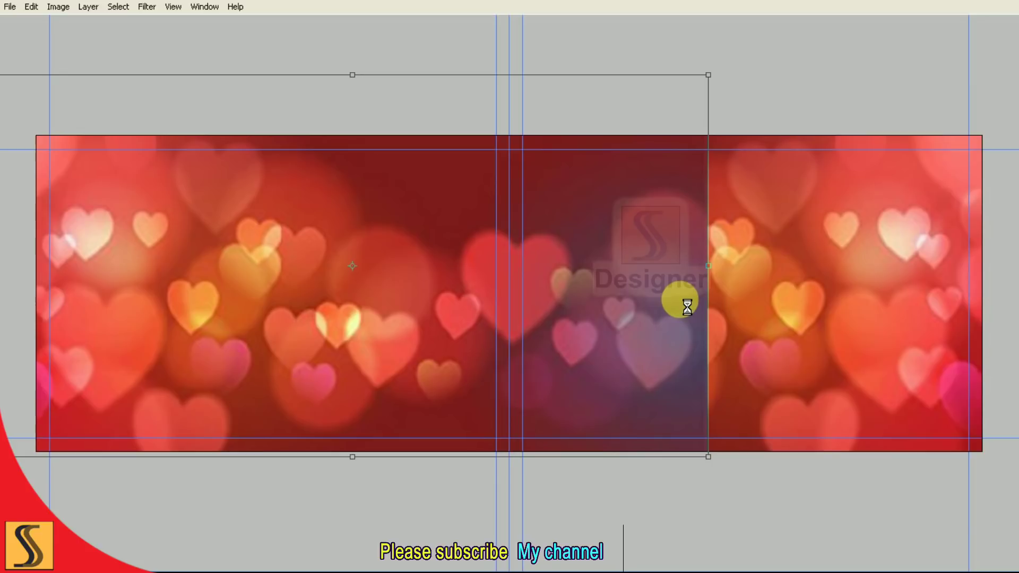
key("F7")
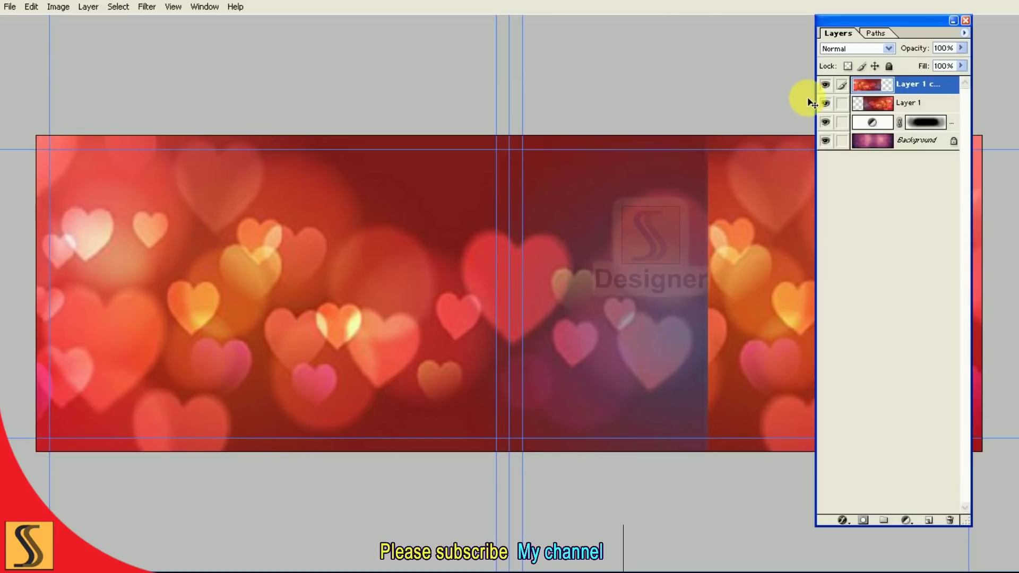
Move the mirrored copy below the original hearts layer and reselect the original.
left_click(826, 85)
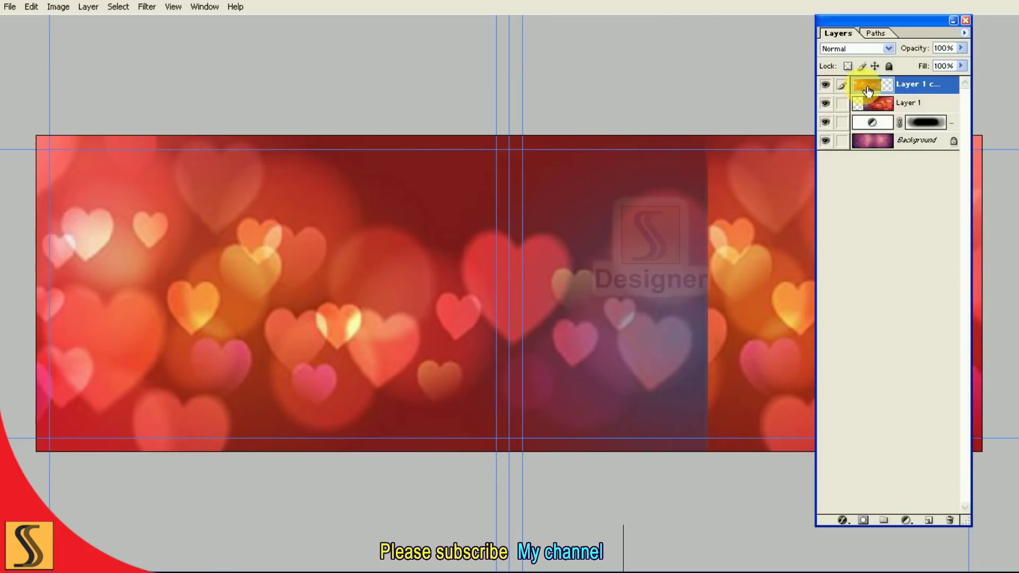
left_click_drag(858, 92, 859, 111)
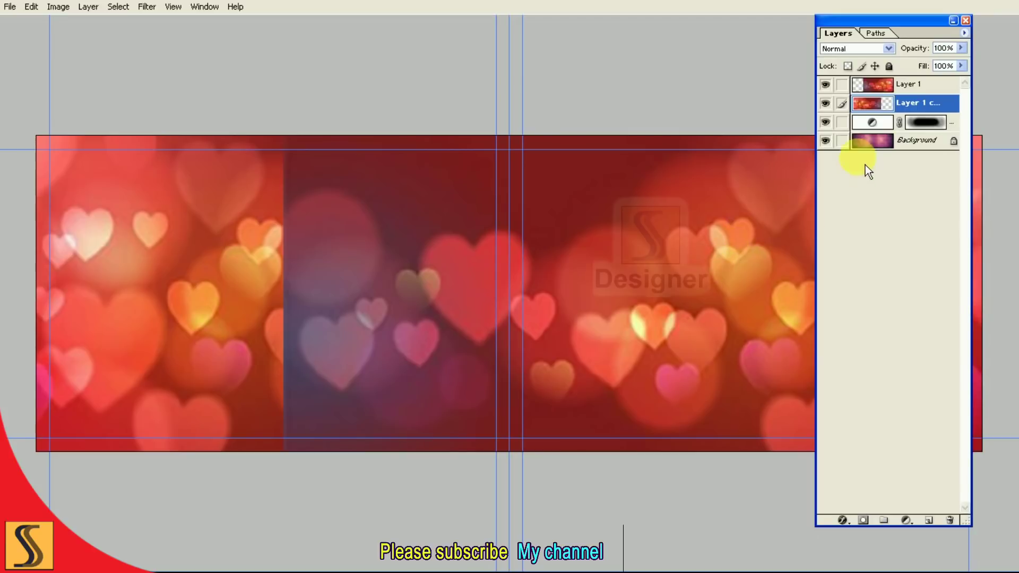
left_click(835, 105)
left_click(826, 85)
left_click(870, 85)
Erase the hard left edge of the original hearts layer to soften the seam.
key("alt+w")
left_click(210, 52)
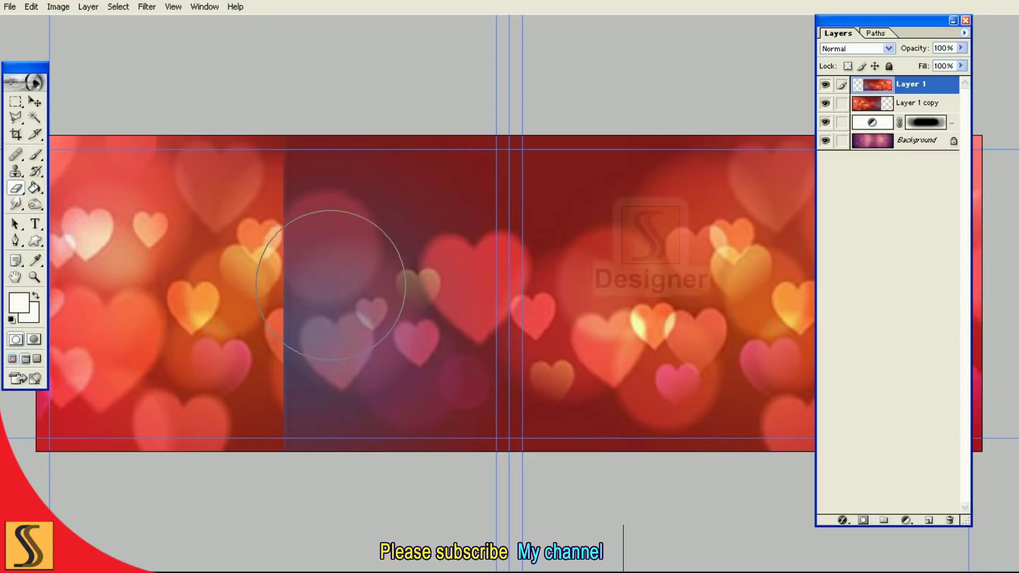
key("F7")
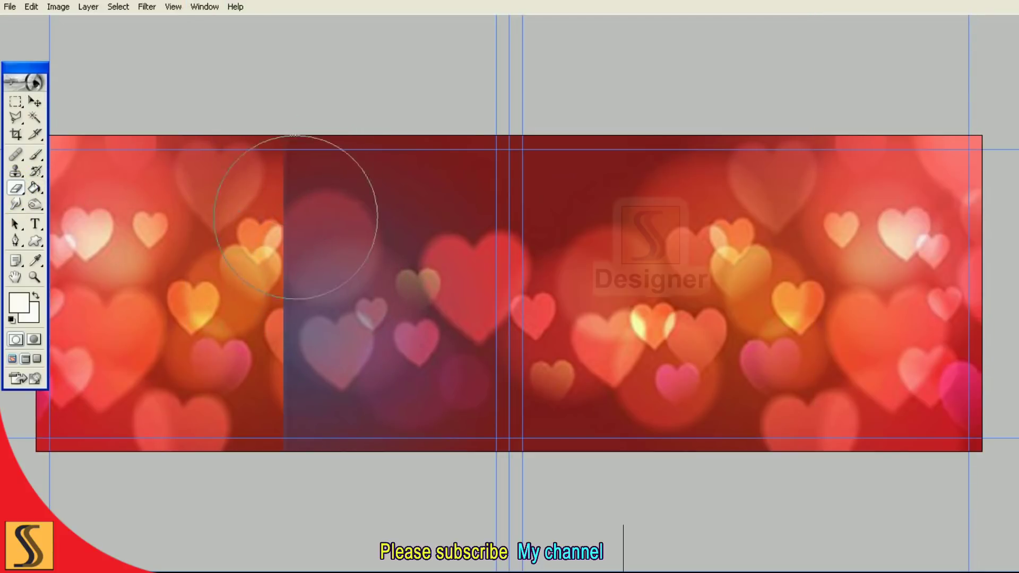
left_click_drag(296, 217, 292, 409)
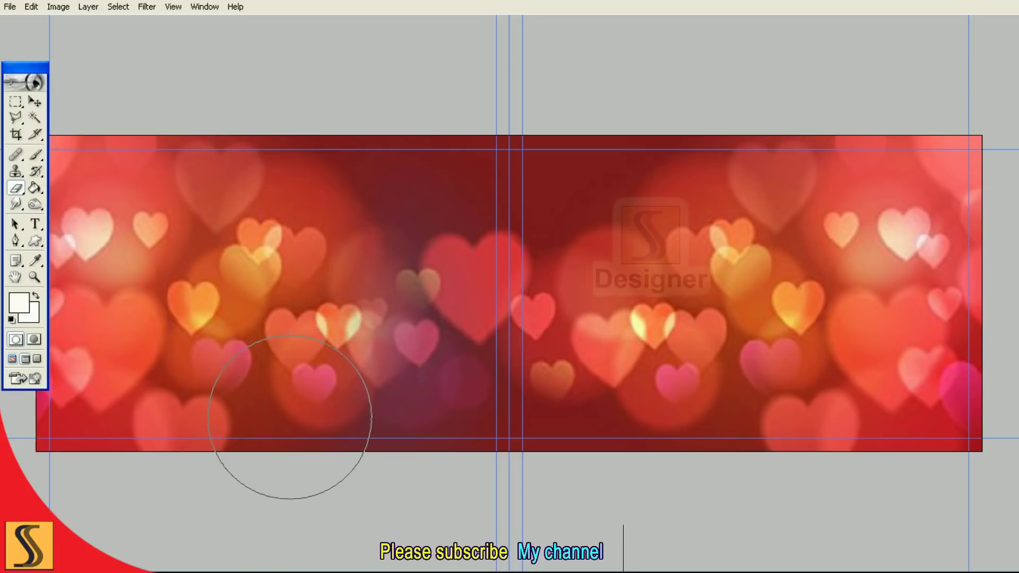
Link Layer 1 copy to Layer 1 and merge the linked hearts into one layer.
key("F7")
left_click(841, 103)
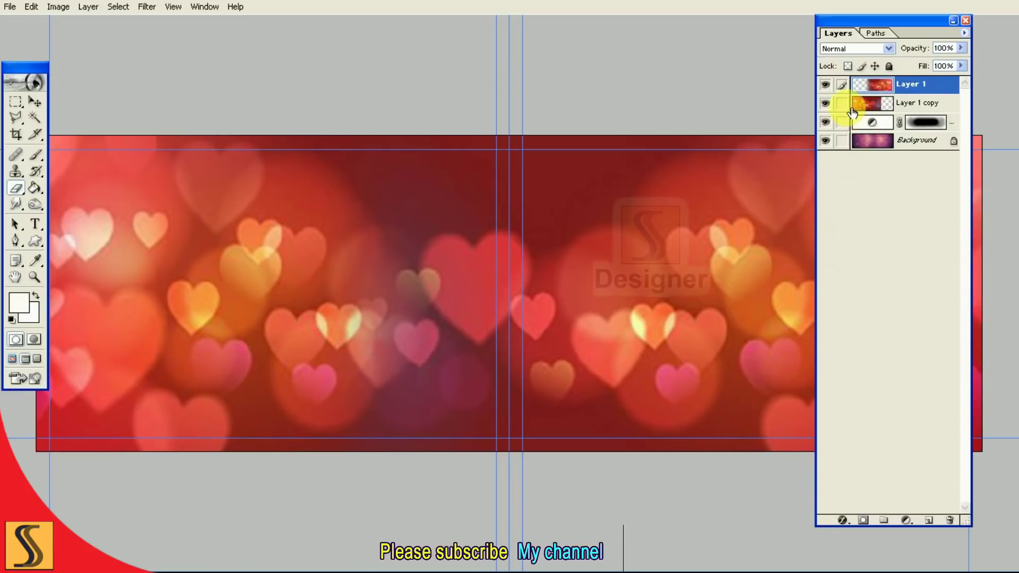
left_click(964, 33)
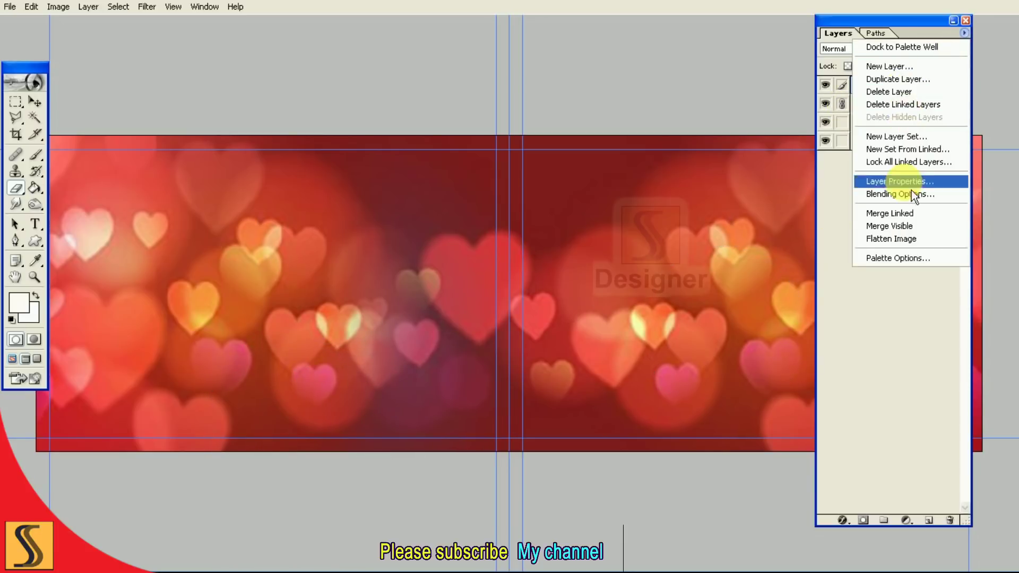
left_click(892, 211)
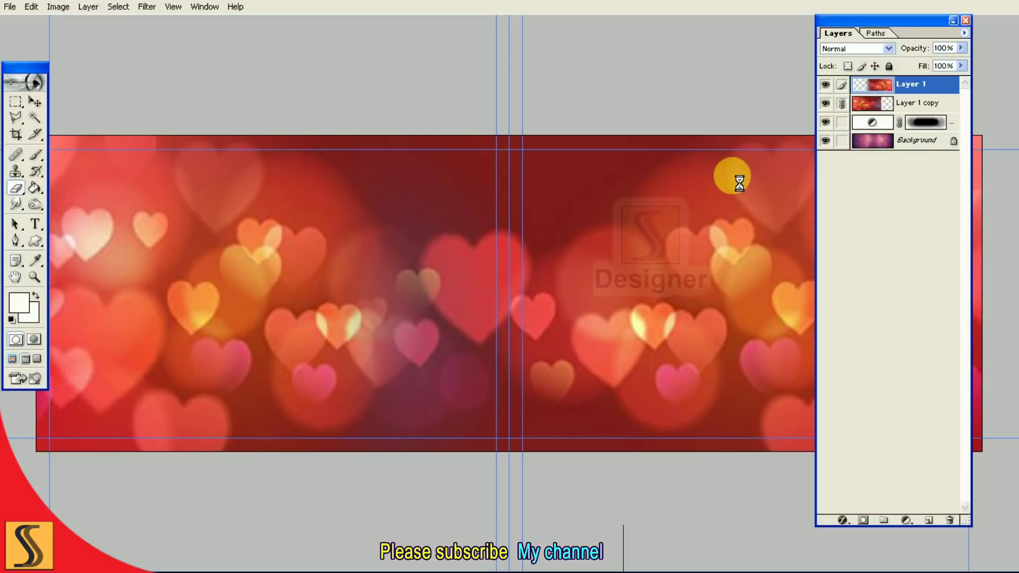
key("super")
key("super")
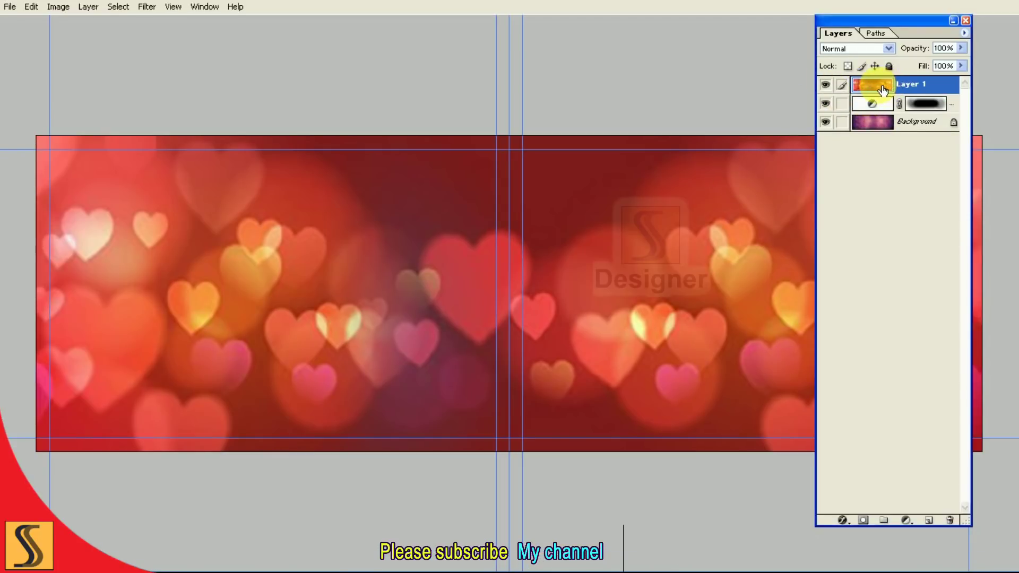
Move the hearts layer below the adjustment layer and set its opacity to 69%.
left_click_drag(882, 90, 873, 113)
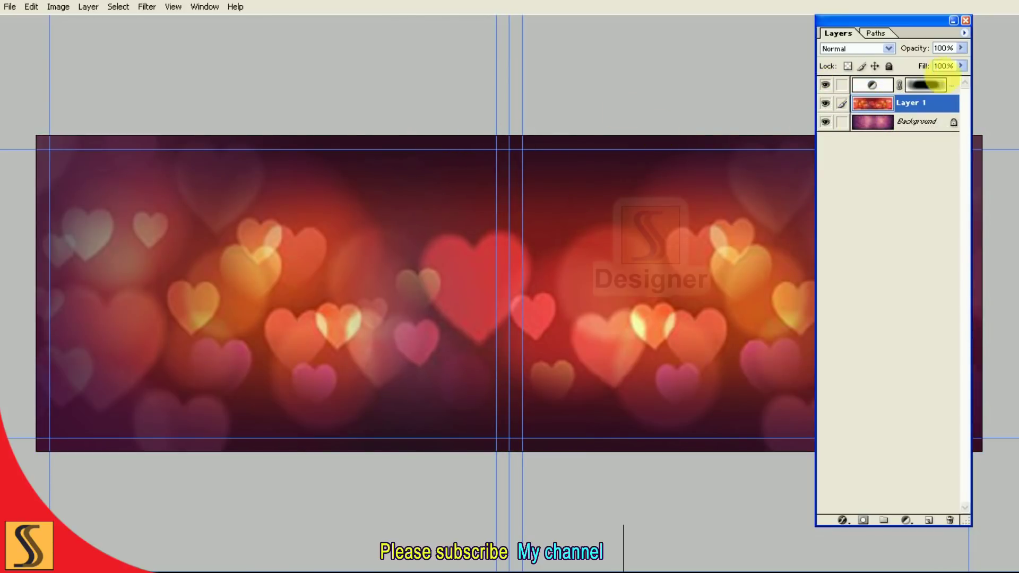
left_click_drag(939, 69, 935, 69)
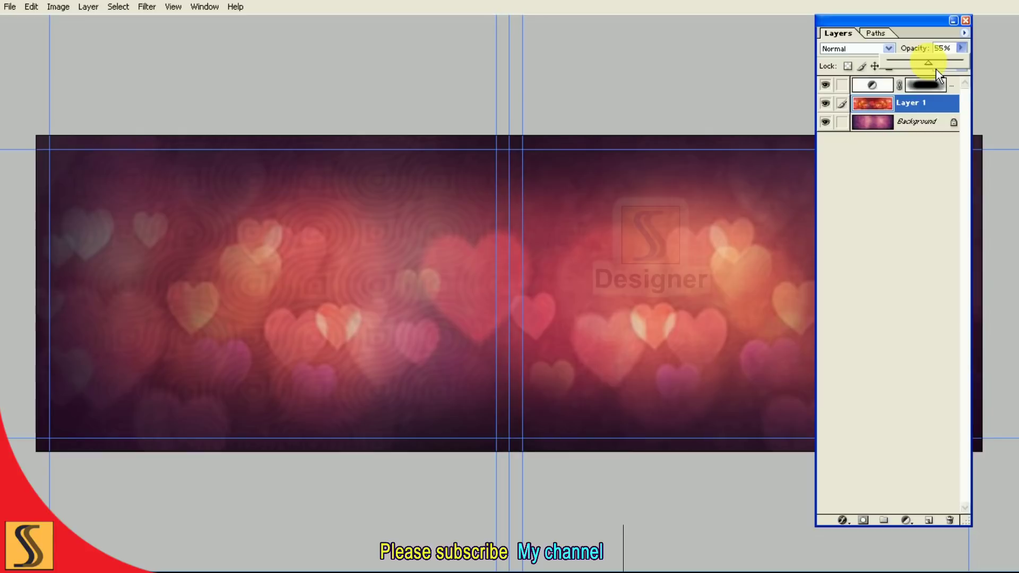
left_click_drag(944, 71, 947, 71)
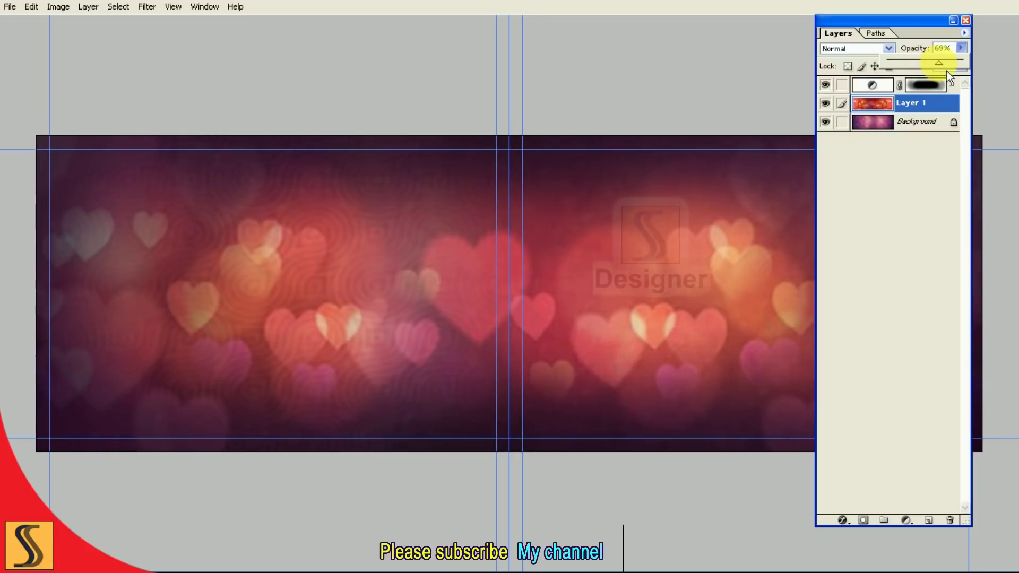
Apply a Gaussian Blur with a 25-pixel radius to the hearts layer.
left_click(155, 16)
left_click(361, 121)
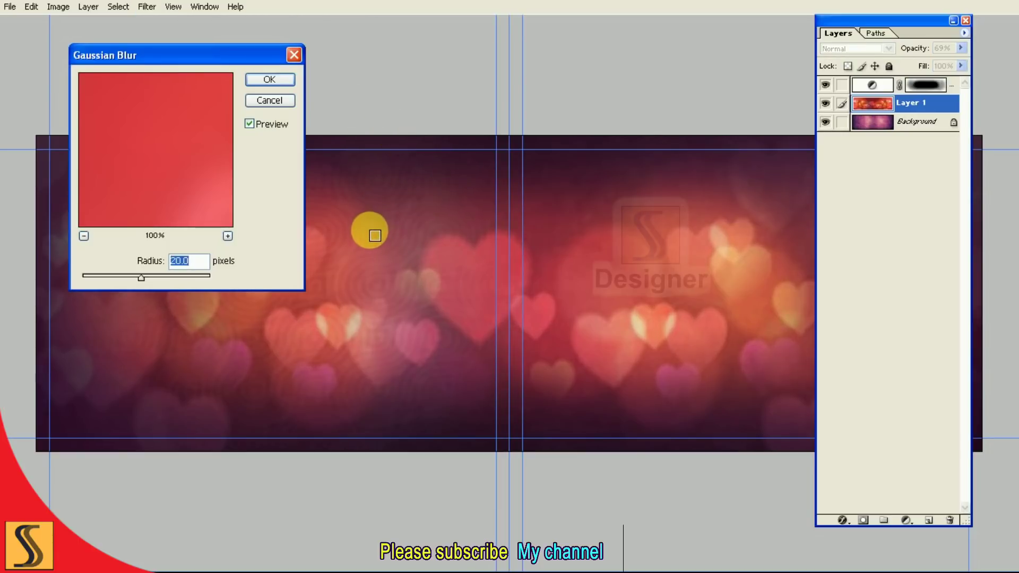
type("25")
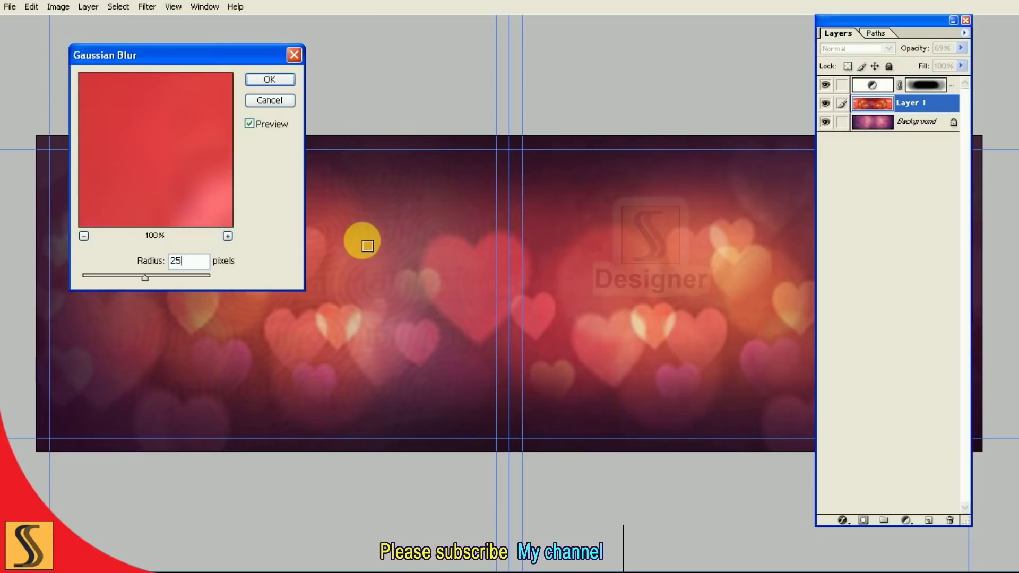
left_click(273, 85)
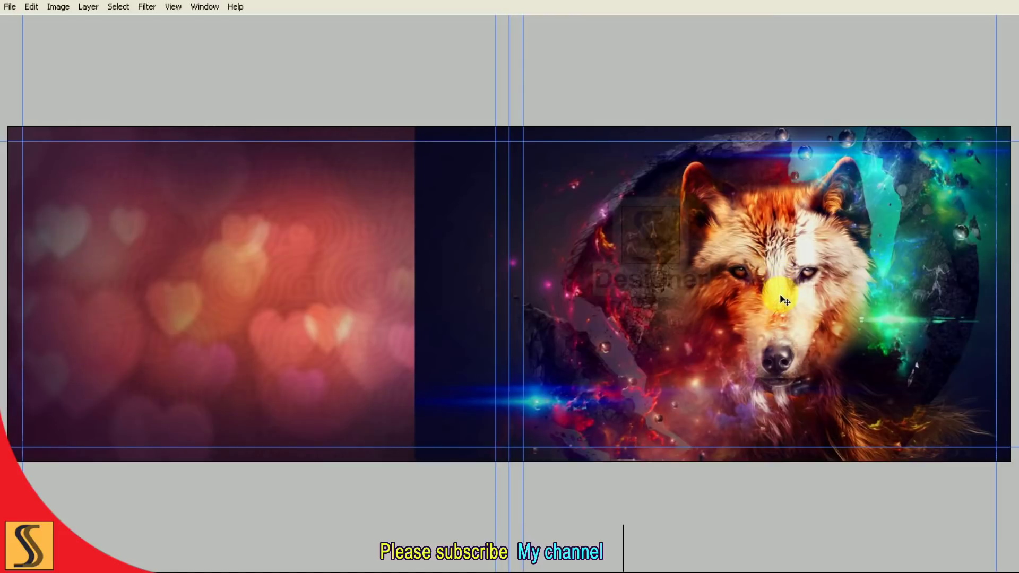
Set the wolf's Layer 2 to Lighten blend mode and shift it about 80 px left.
key("F7")
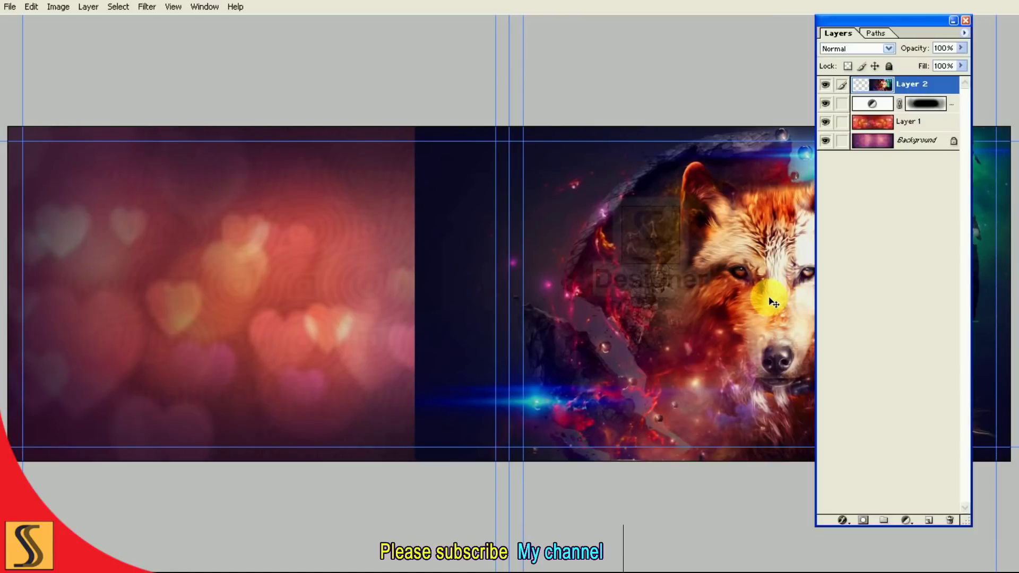
left_click(826, 85)
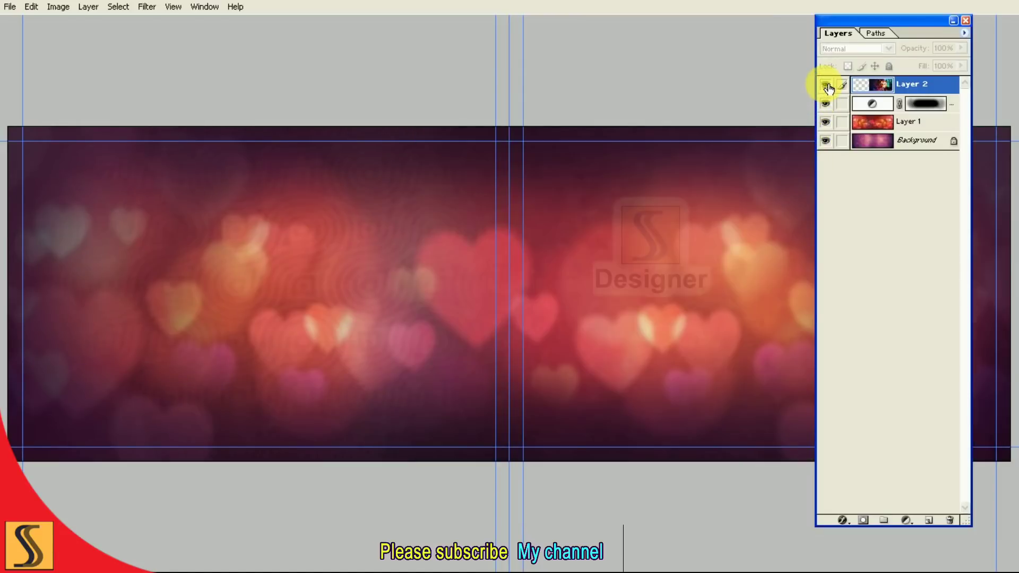
left_click(857, 48)
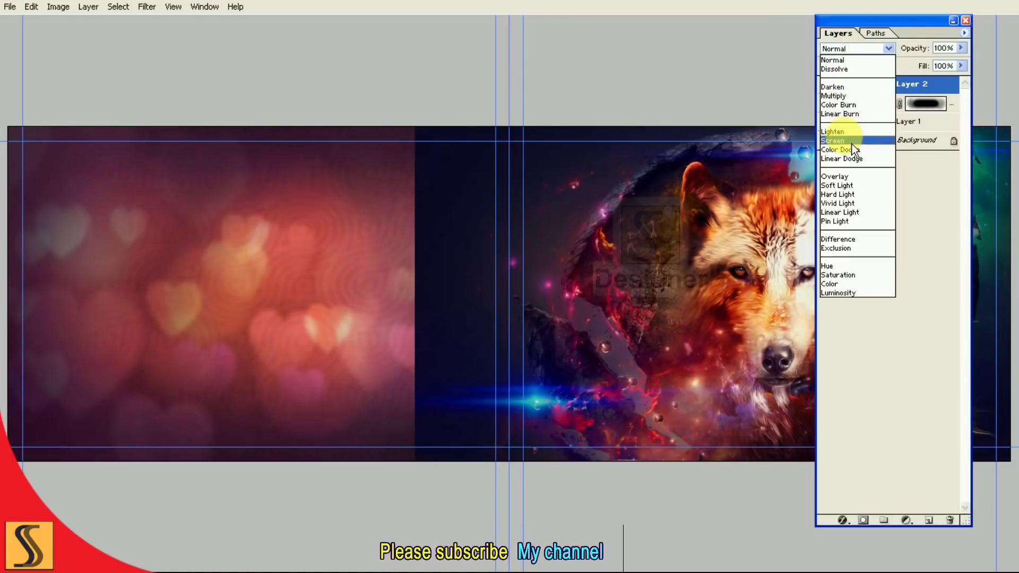
left_click(852, 143)
key("F7")
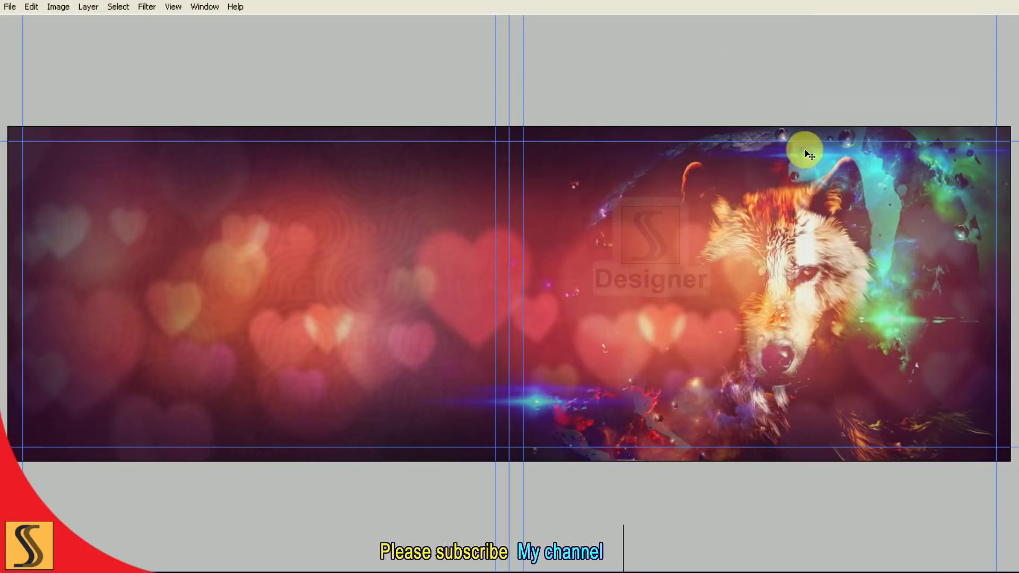
left_click_drag(843, 297, 798, 296)
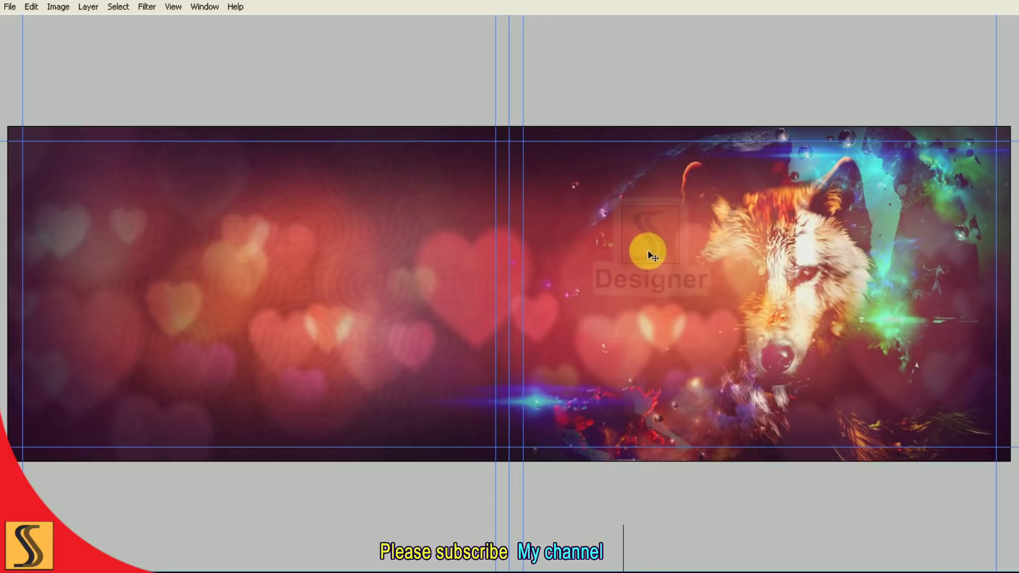
key("Tab")
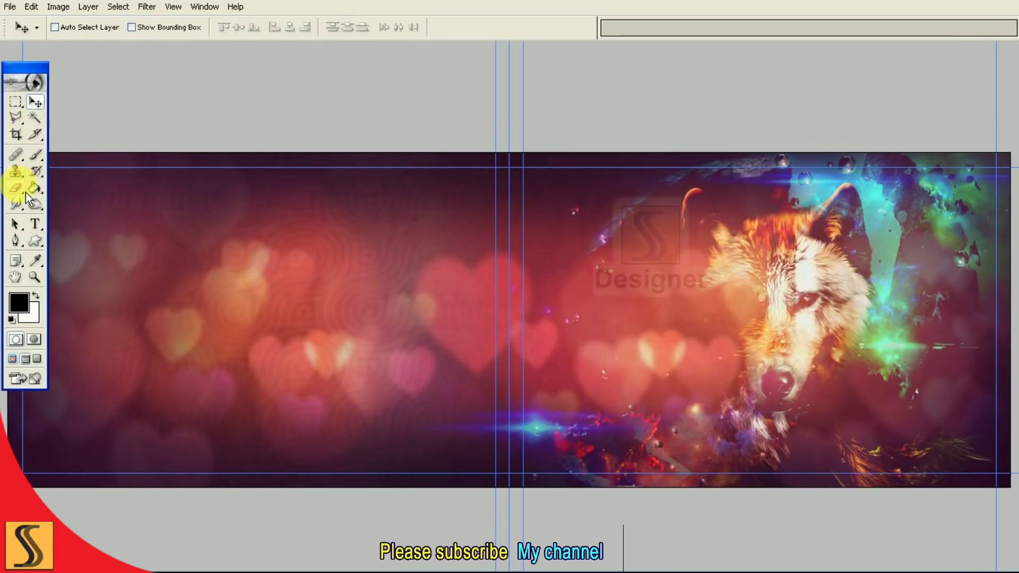
Fade the wolf's muzzle and lower face with a large soft eraser brush.
left_click(26, 192)
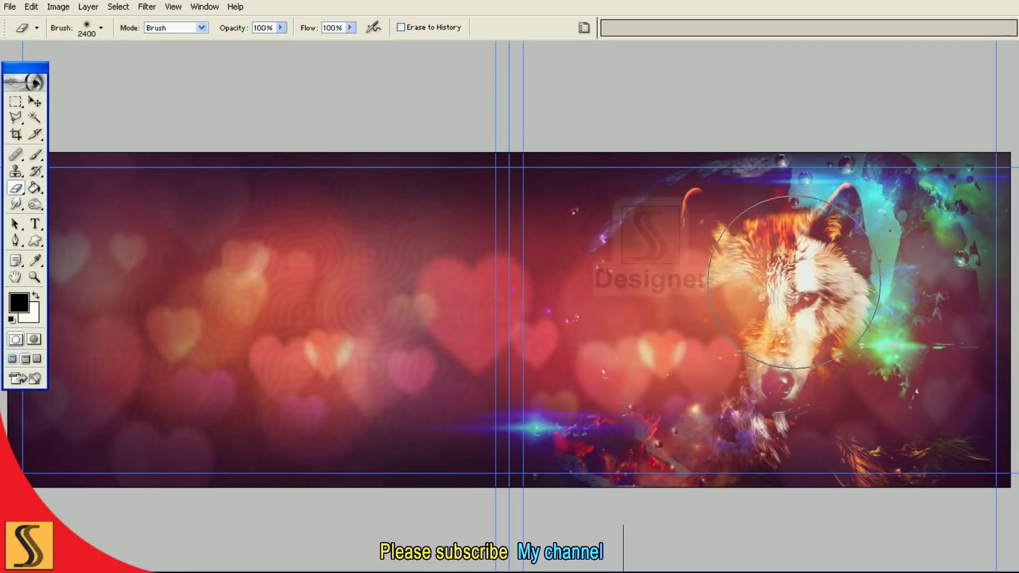
left_click(788, 325)
key("bracketleft")
key("bracketleft")
key("bracketleft")
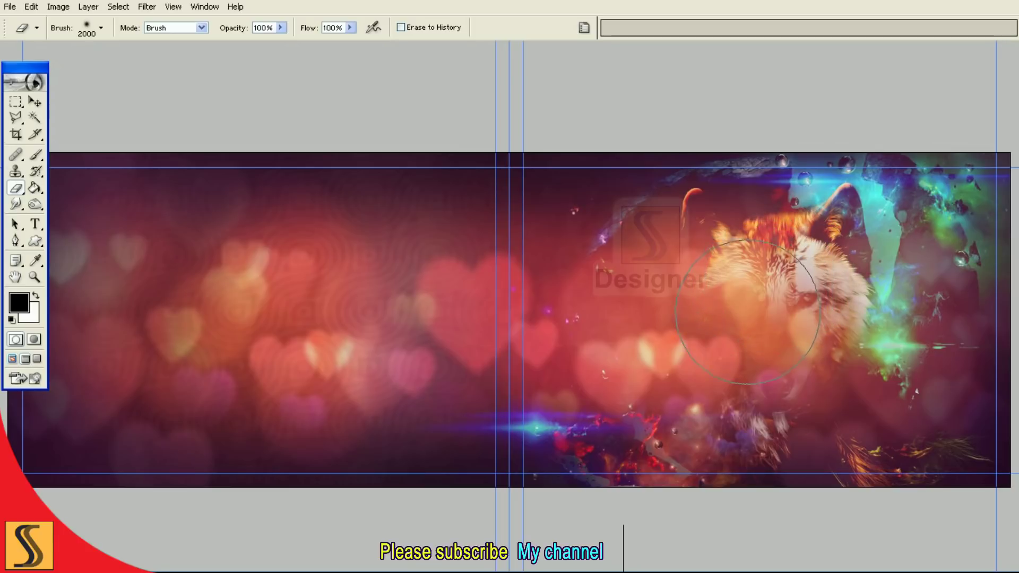
left_click(746, 317)
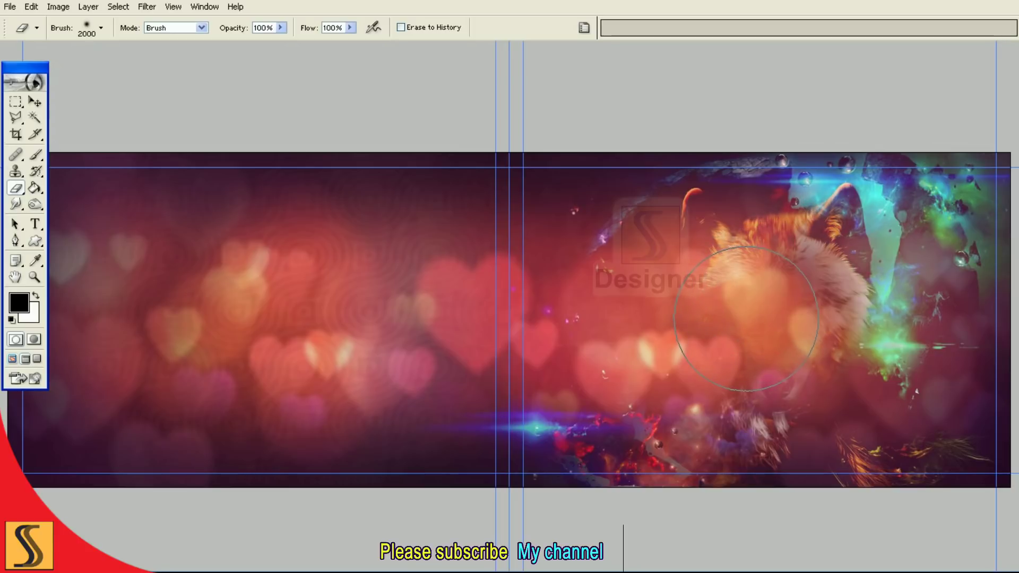
key("ctrl+minus")
Start duplicating the wolf layer Layer 2 from the Layers palette menu.
key("v")
key("F7")
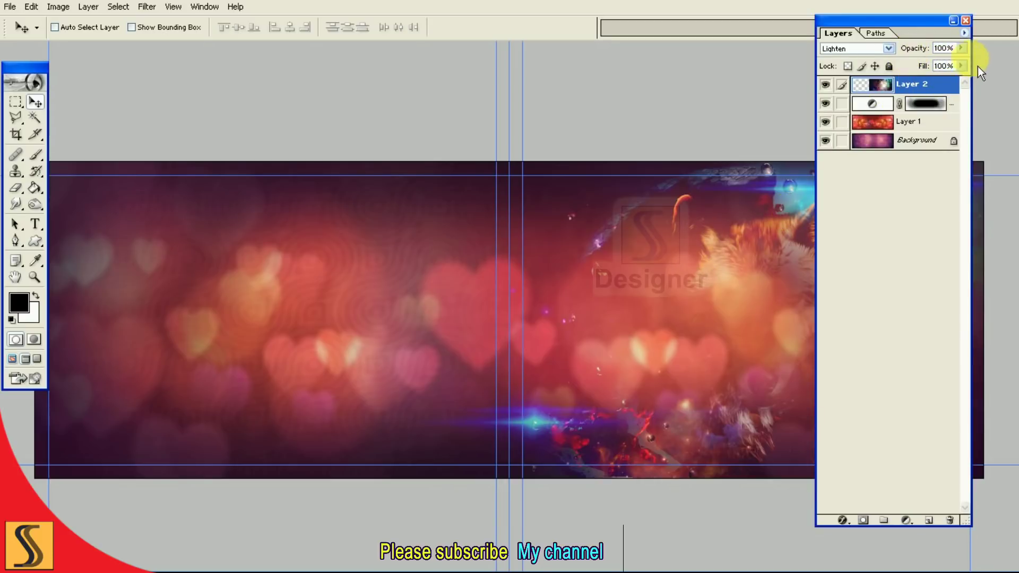
left_click(964, 33)
left_click(988, 75)
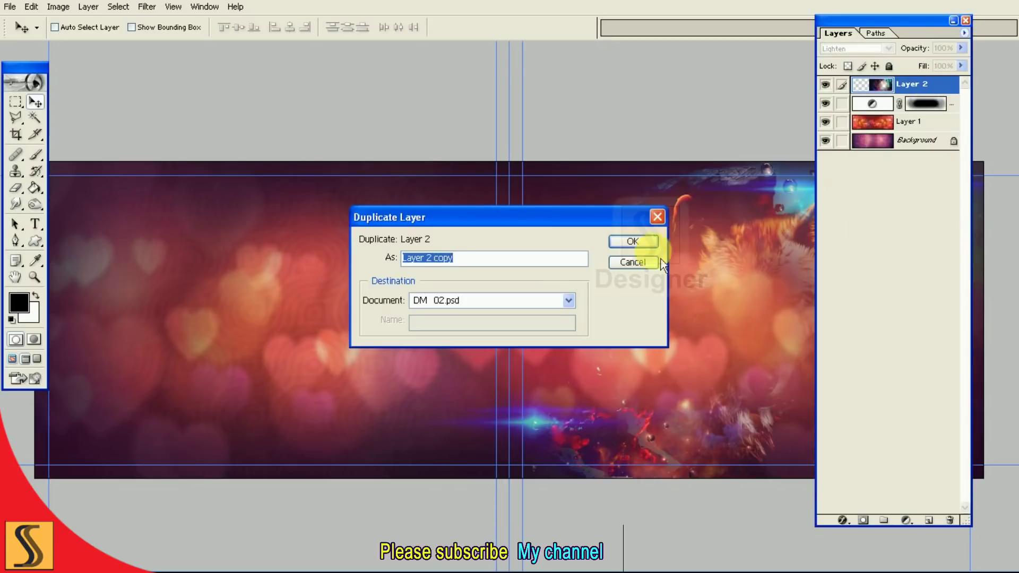
Create Layer 2 copy, flip it horizontally, and place it enlarged on the left page.
left_click(641, 240)
key("Tab")
key("ctrl+t")
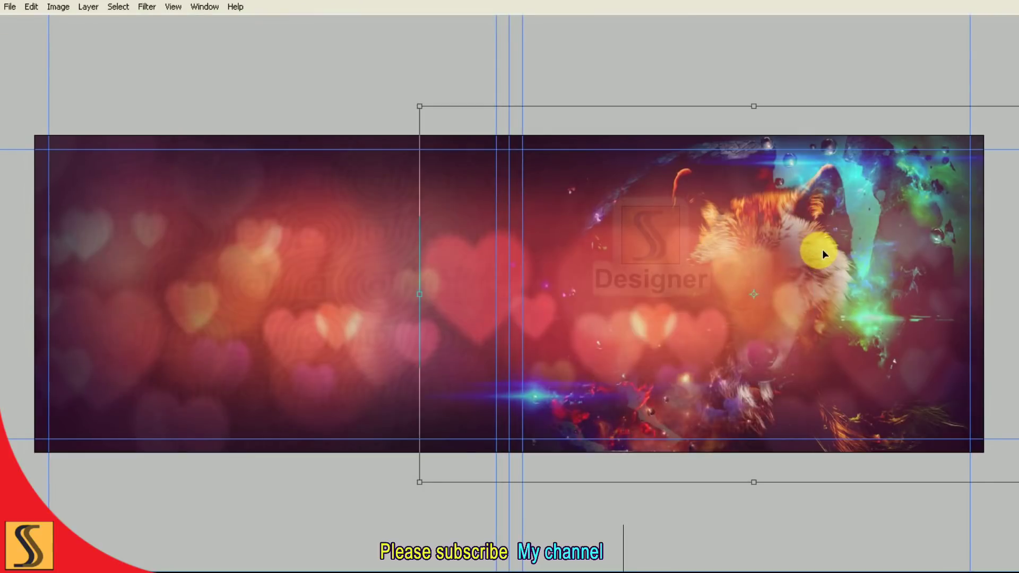
right_click(817, 251)
left_click(865, 392)
left_click_drag(770, 290, 320, 319)
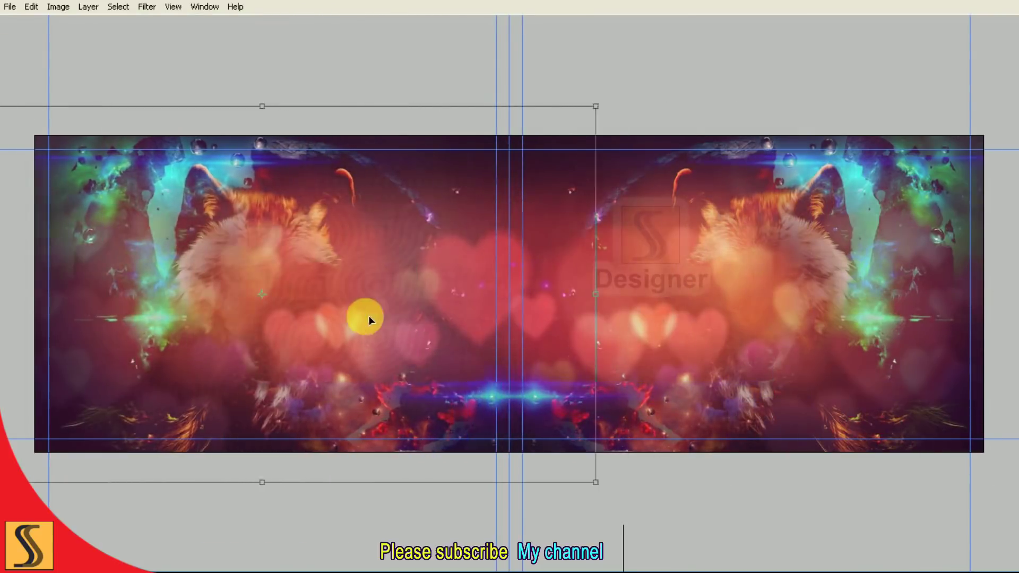
key("ctrl+minus")
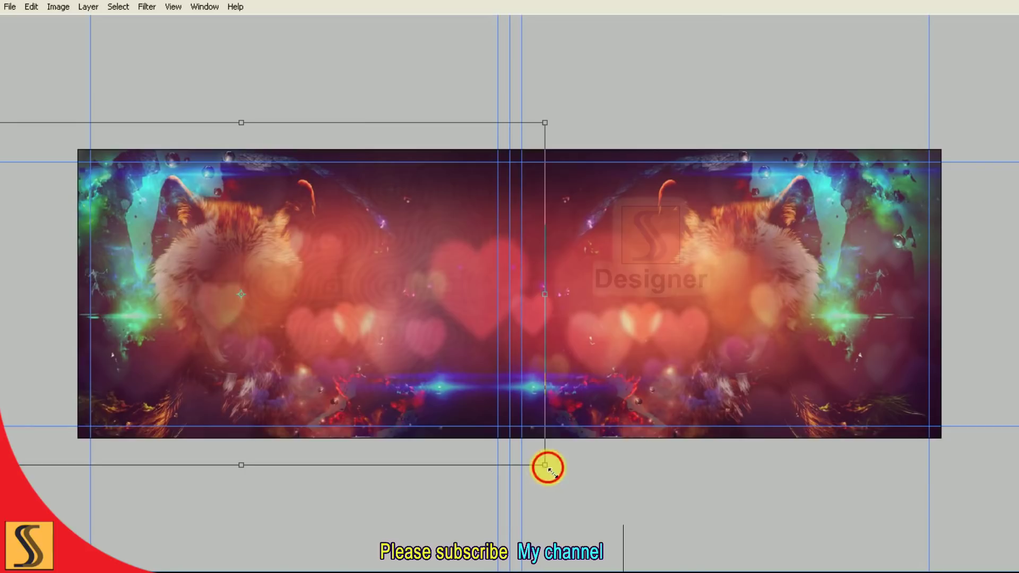
left_click_drag(545, 465, 523, 404)
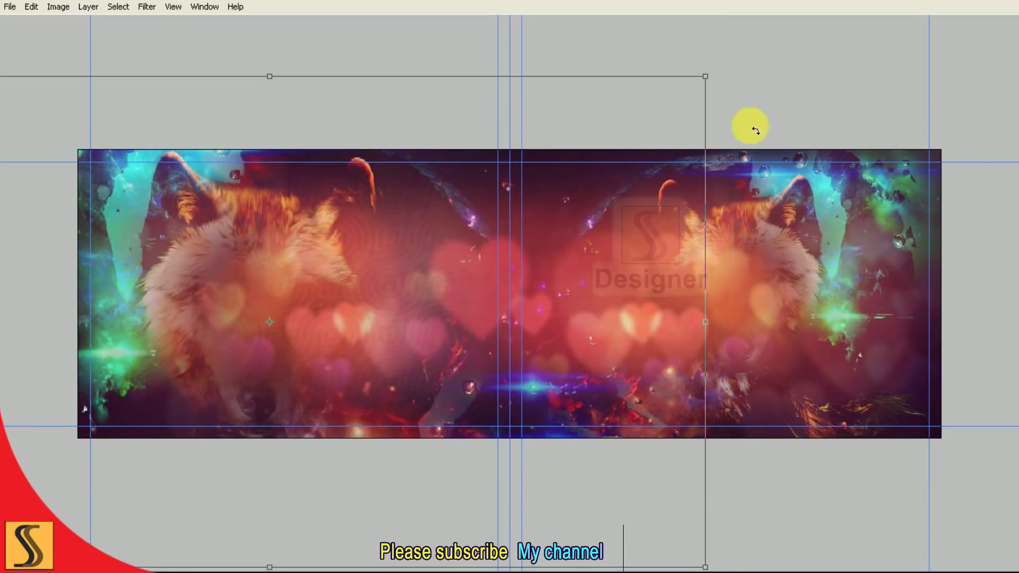
mouse_move(705, 77)
left_mouse_down()
mouse_move(757, 48)
mouse_move(684, 122)
left_mouse_up()
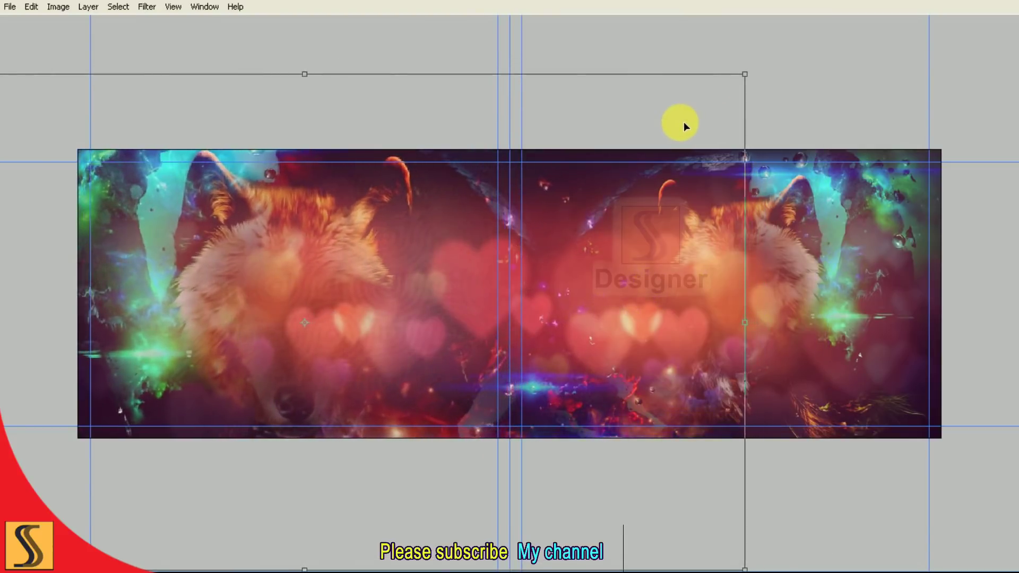
key("Return")
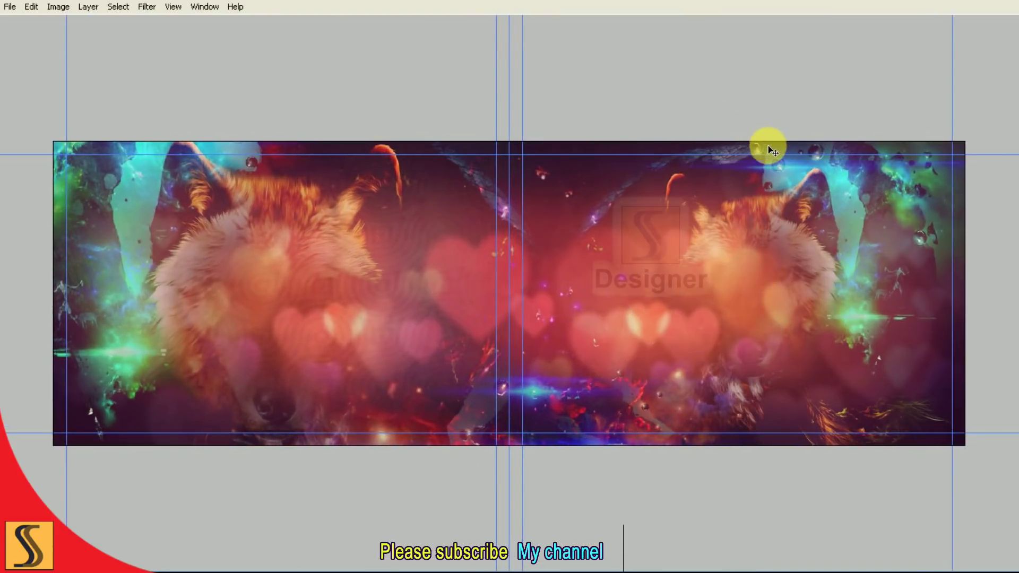
Scale the mirrored left-page wolf up further and nudge it slightly right.
key("F7")
left_click(826, 85)
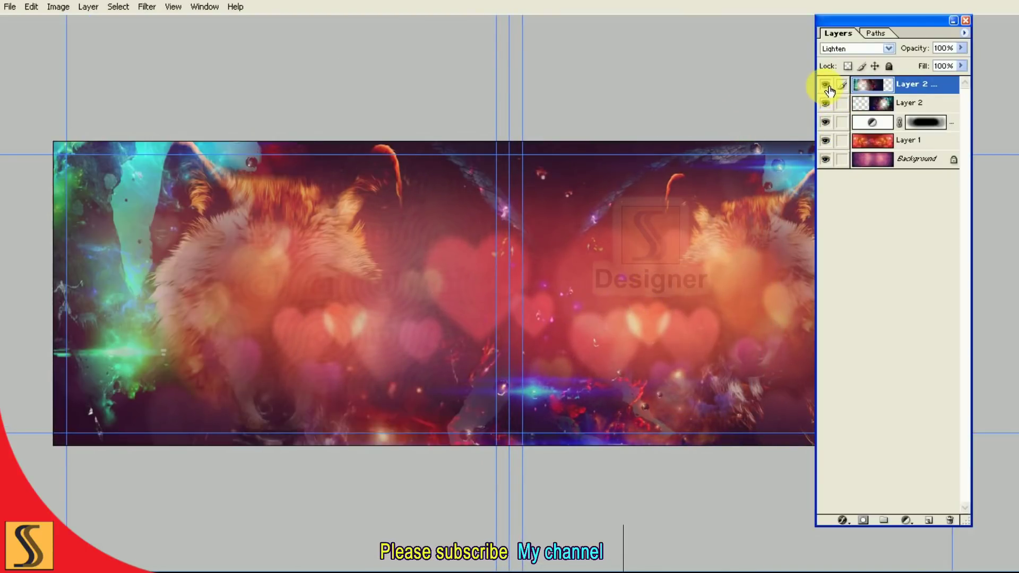
key("F7")
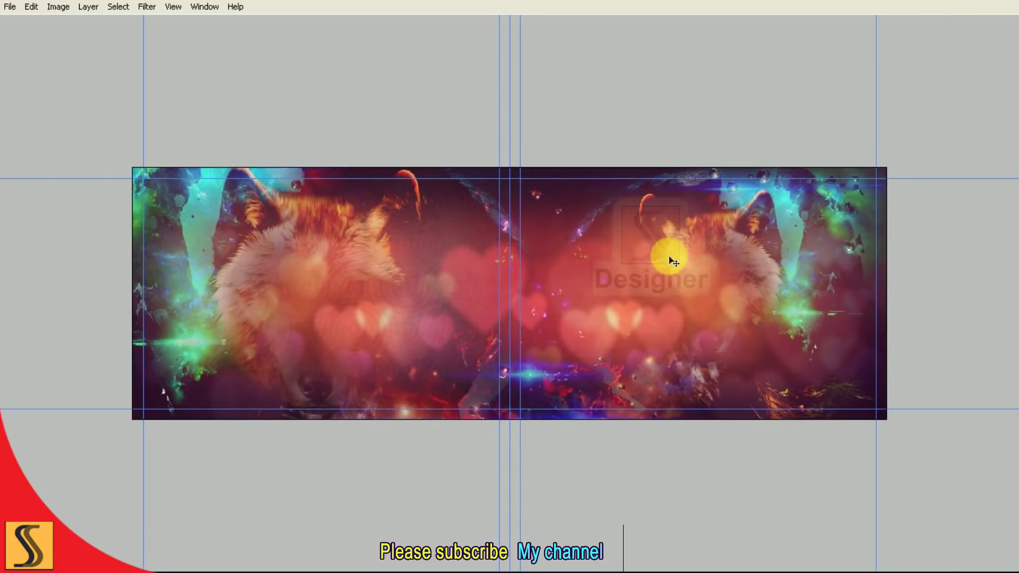
key("ctrl+t")
left_click_drag(712, 169, 734, 157)
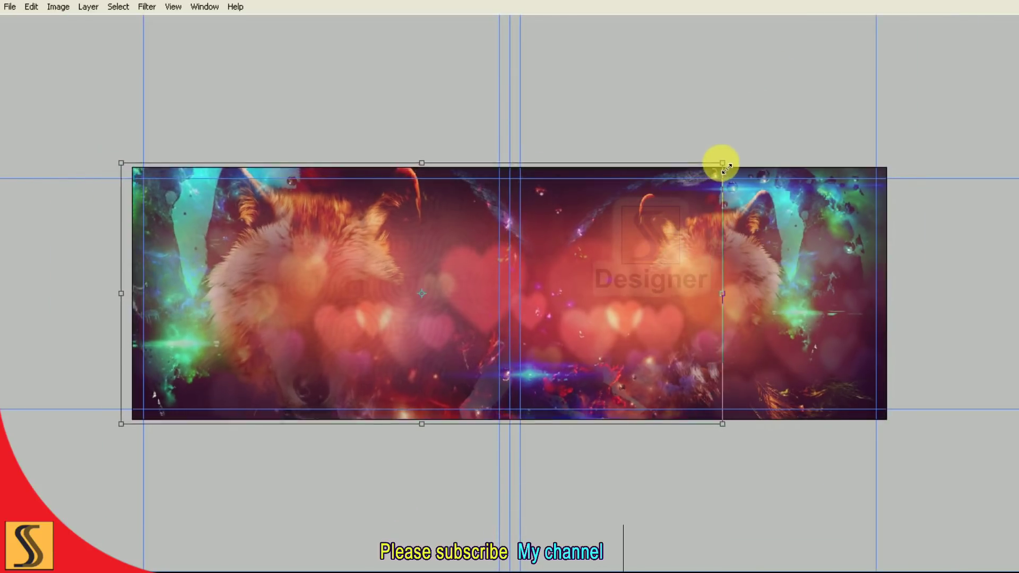
left_click_drag(734, 429, 780, 439)
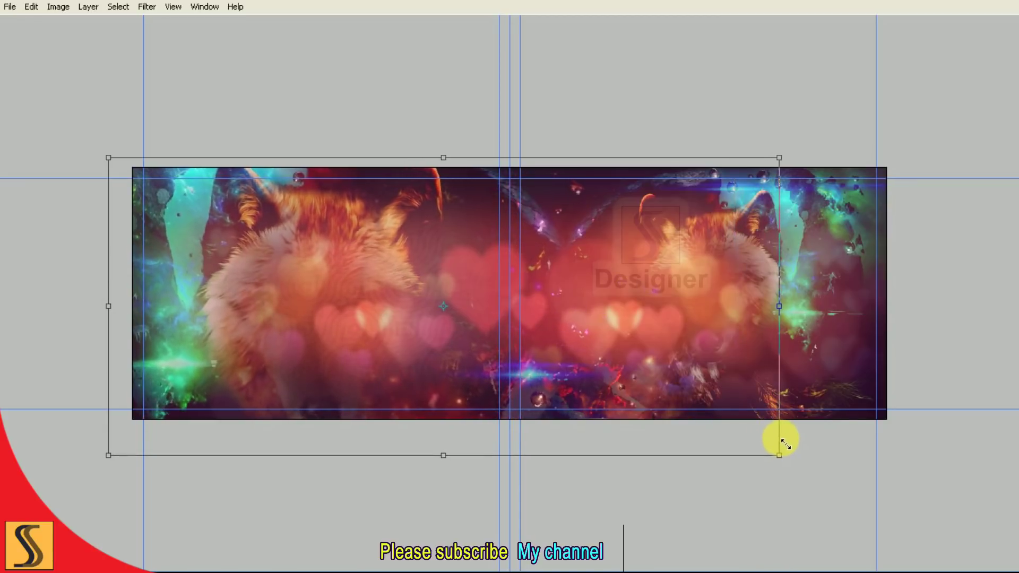
left_click_drag(691, 233, 693, 232)
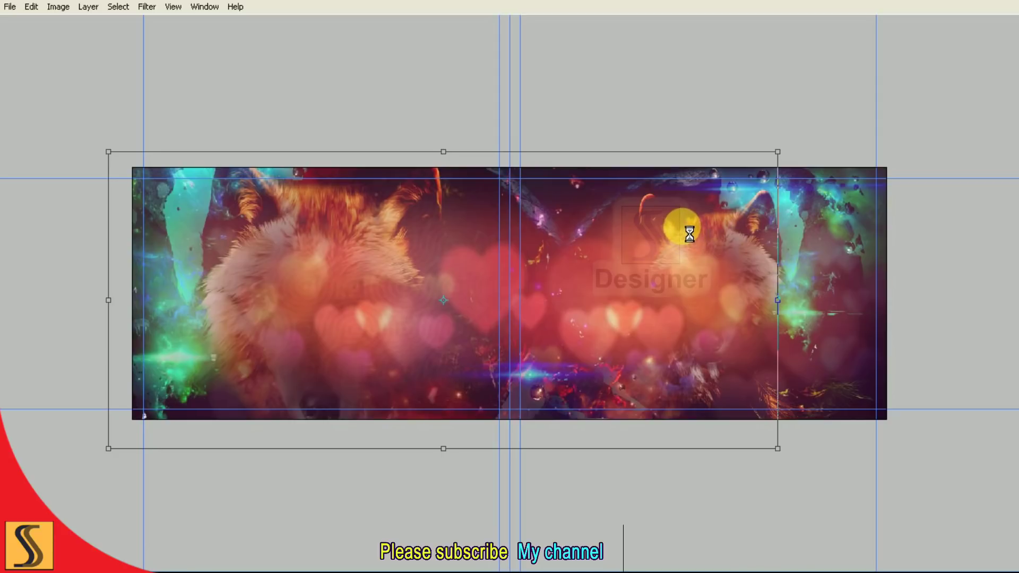
key("ctrl+0")
key("F7")
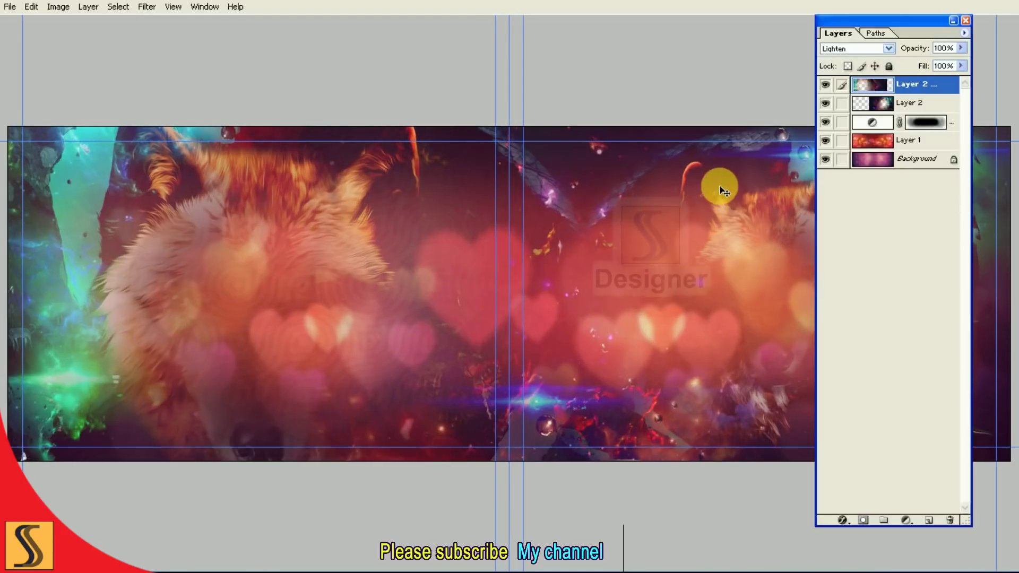
Restack the layers so the masked Hue/Saturation layer sits on top, above both wolf layers.
left_click(826, 84)
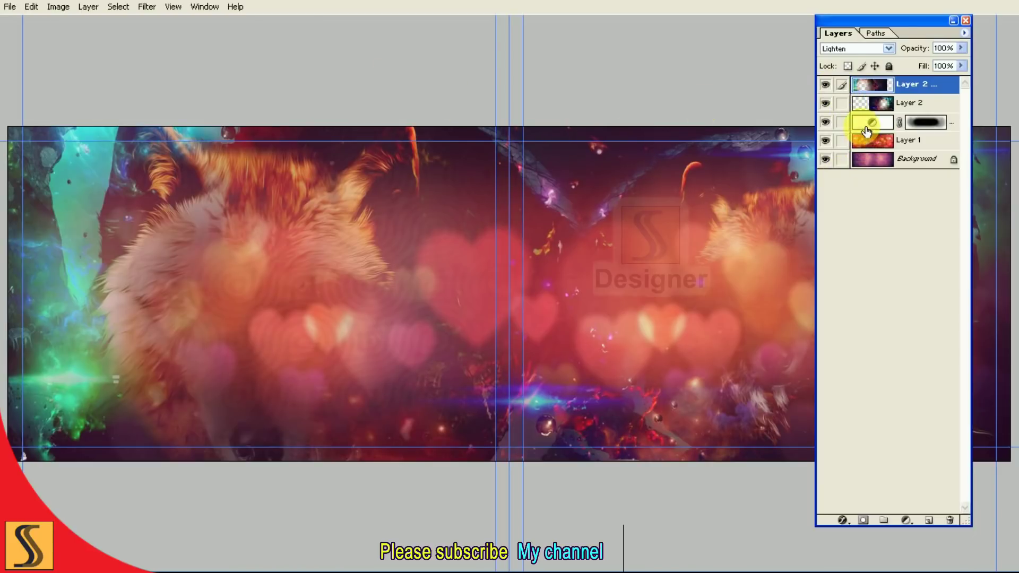
left_click_drag(897, 84, 898, 119)
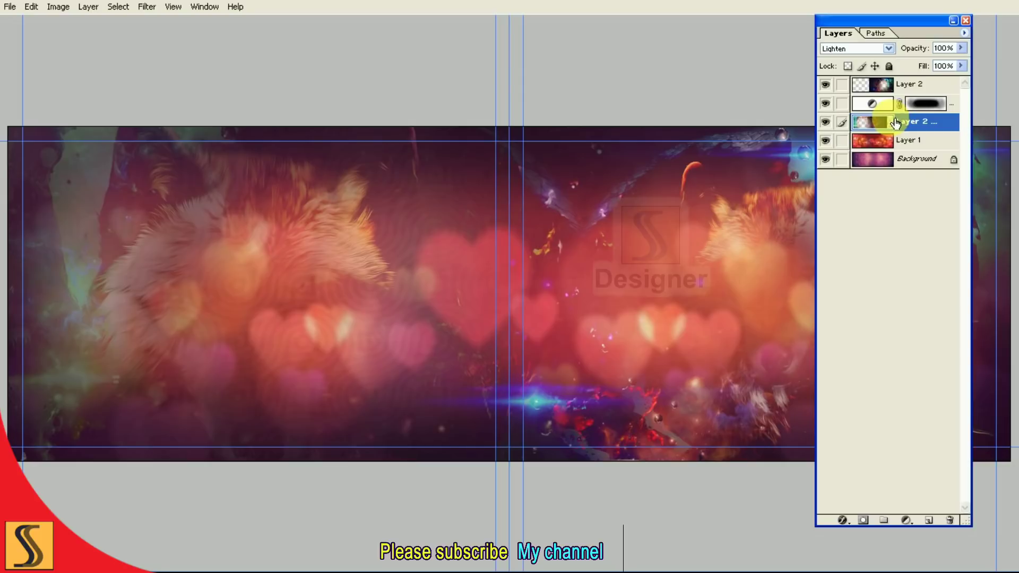
left_click_drag(909, 84, 912, 113)
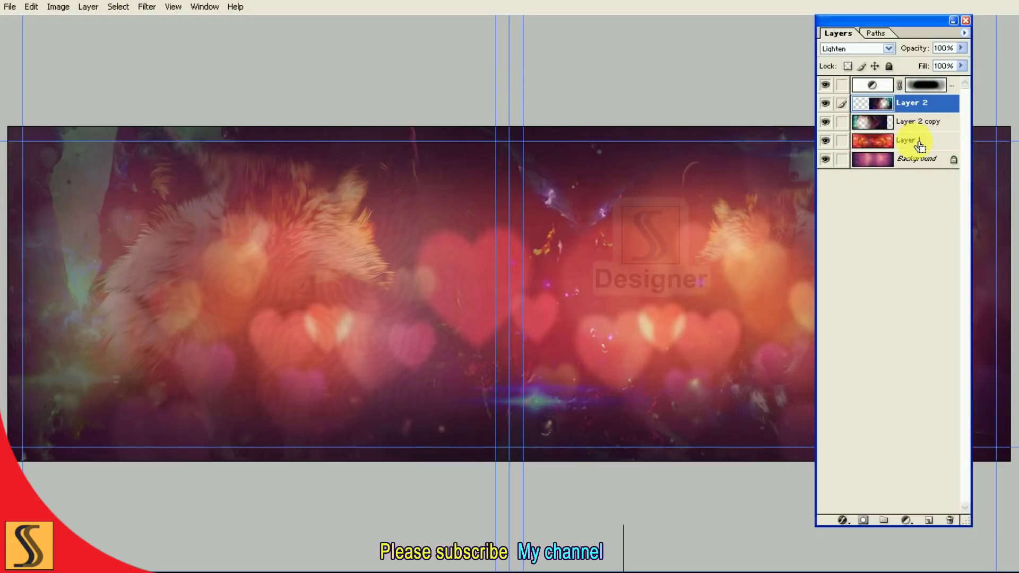
key("Tab")
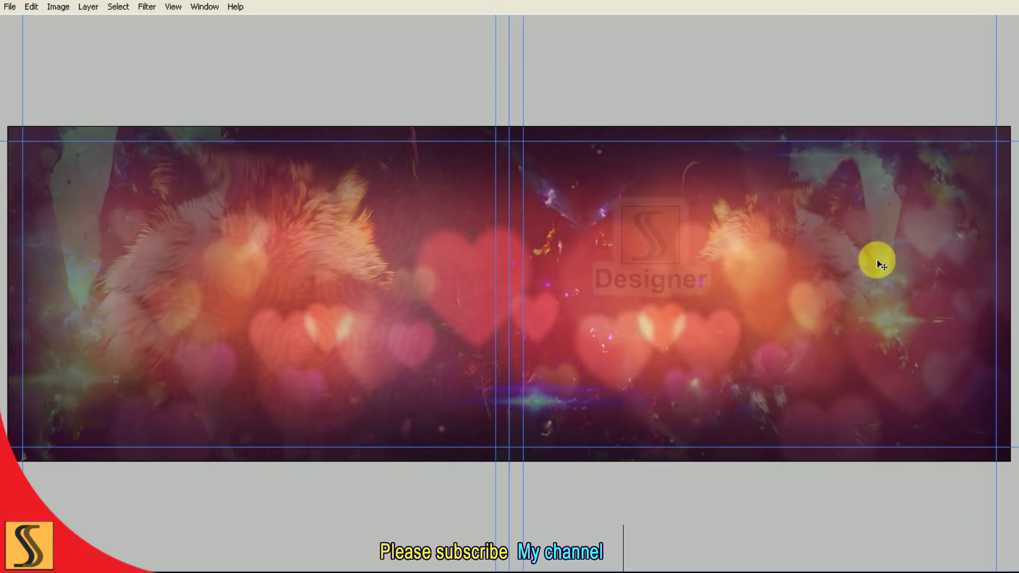
key("Tab")
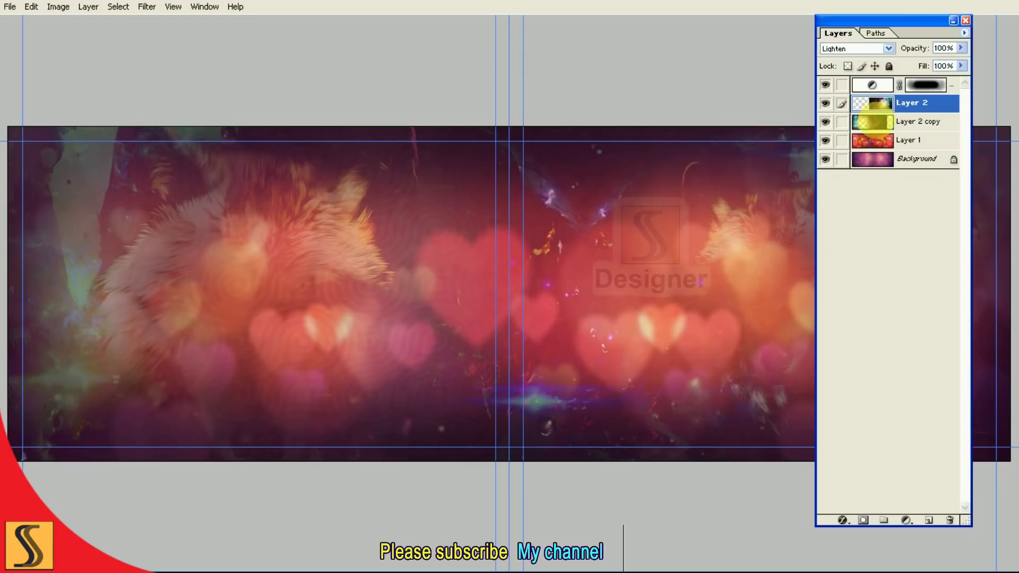
left_click_drag(876, 104, 876, 85)
left_click_drag(857, 21, 489, 29)
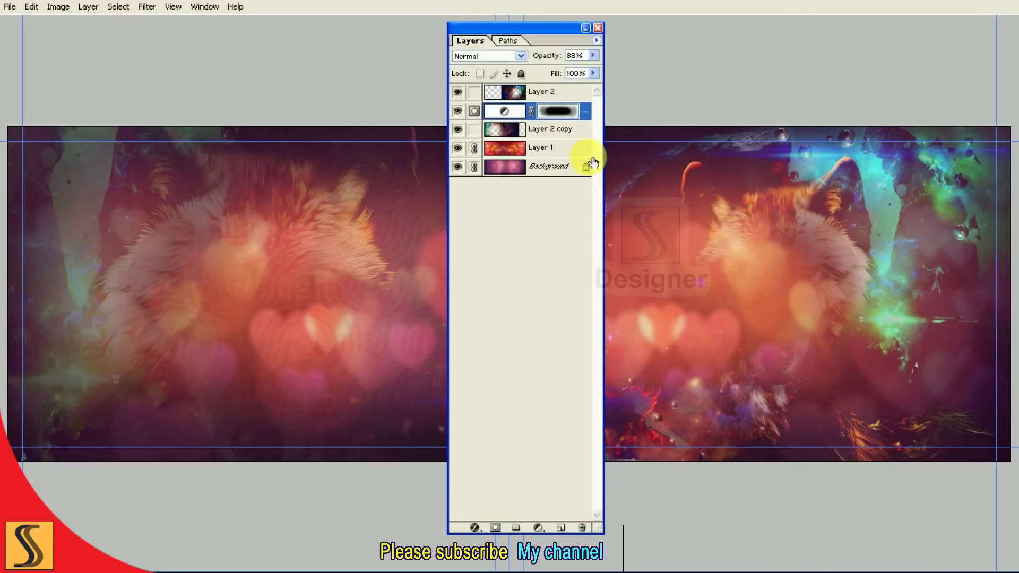
left_click_drag(555, 114, 552, 88)
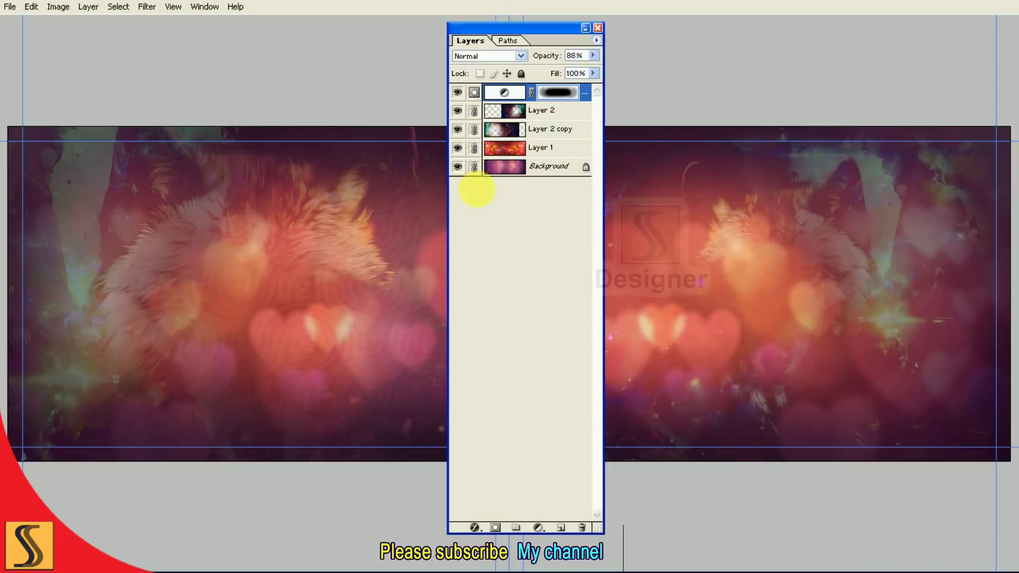
key("Tab")
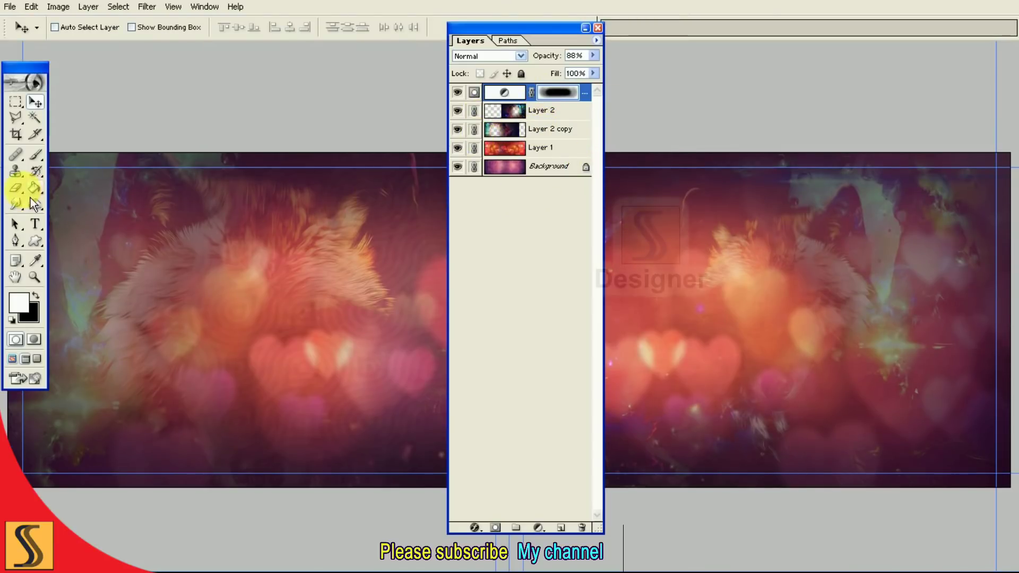
Softly erase the overlay over the right-page wolf using a 14% opacity, 1600 px eraser.
left_click(15, 188)
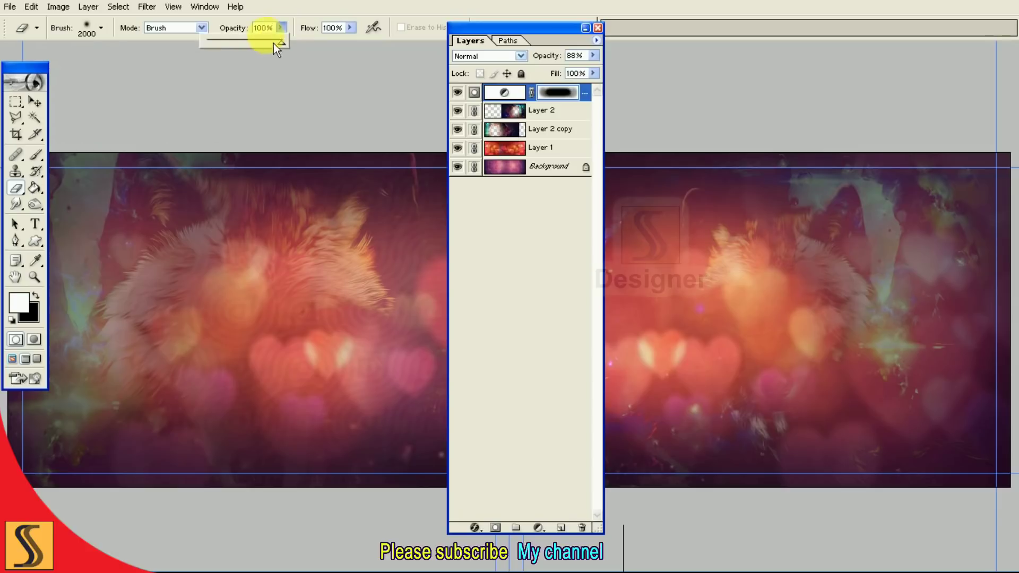
left_click_drag(232, 50, 224, 50)
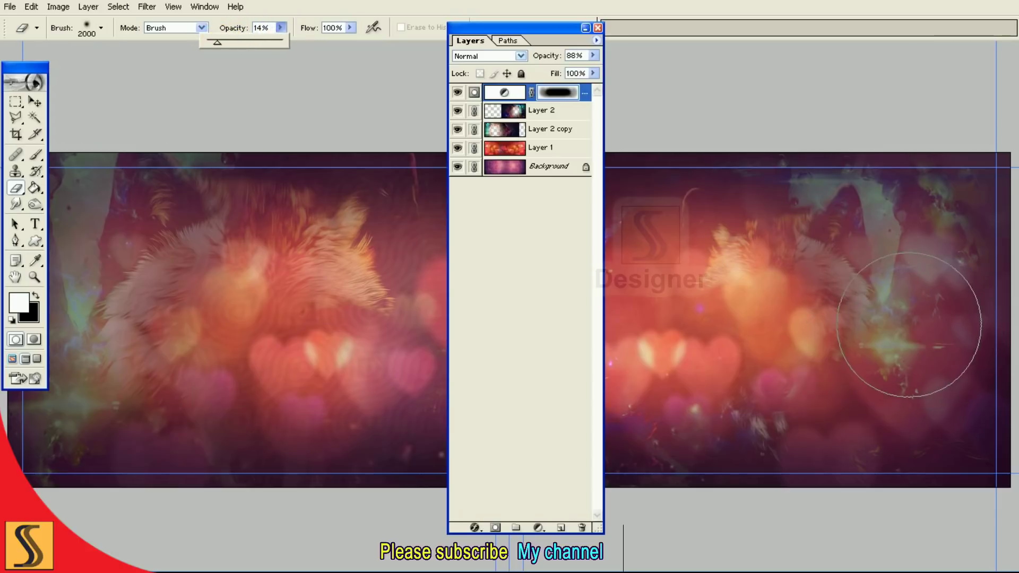
key("bracketleft")
key("bracketleft")
key("bracketleft")
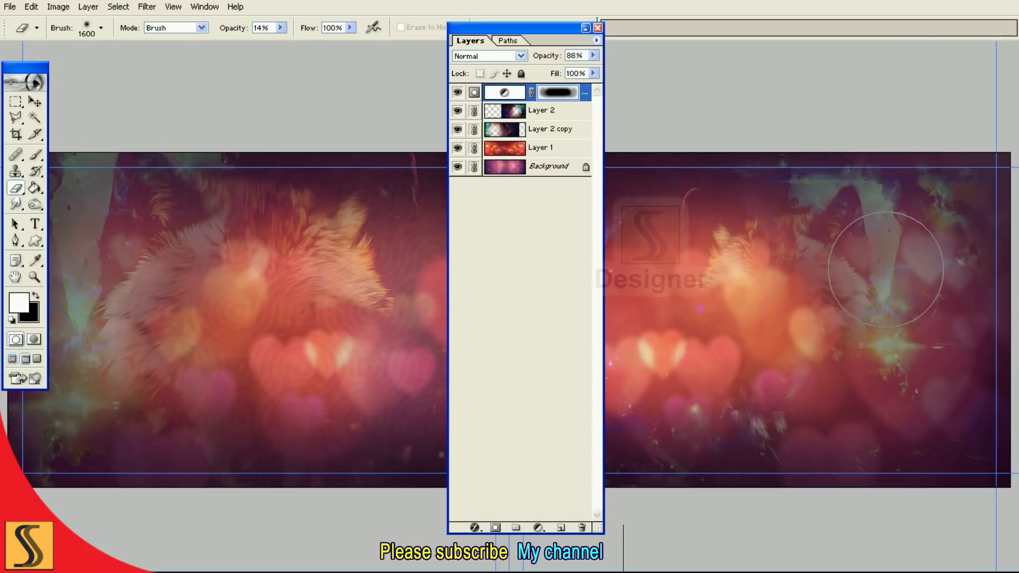
key("bracketleft")
key("bracketleft")
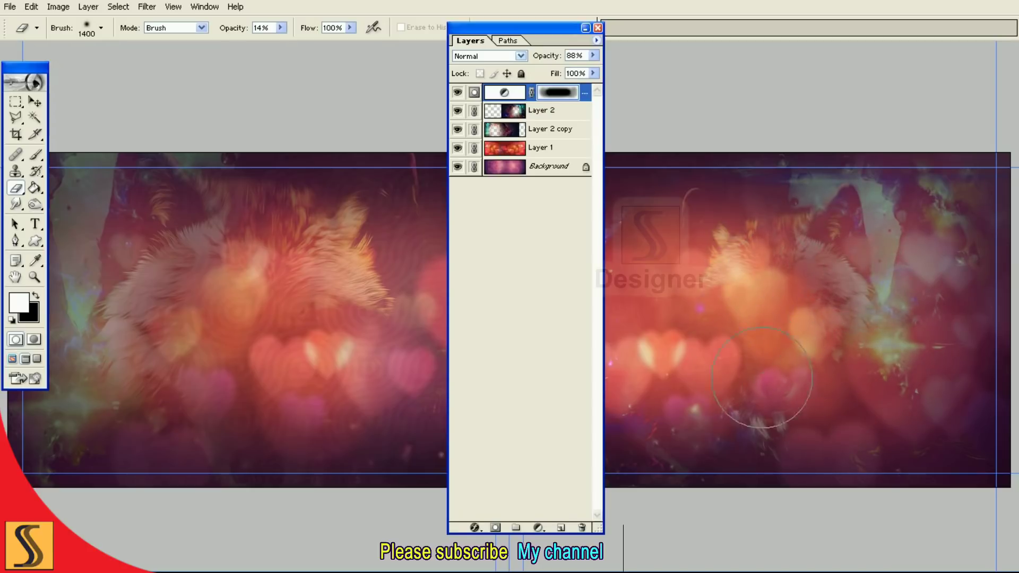
key("bracketright")
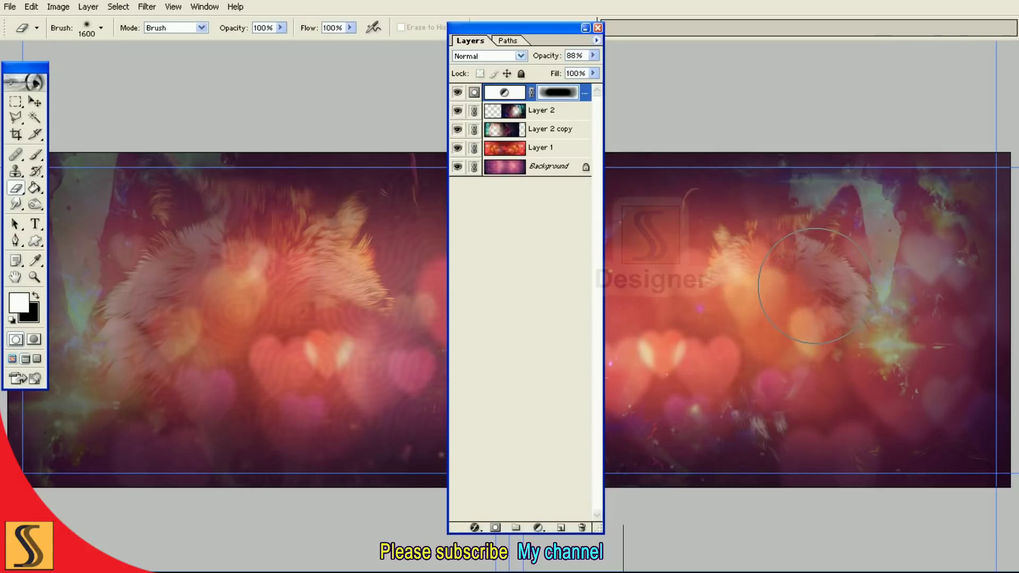
key("Tab")
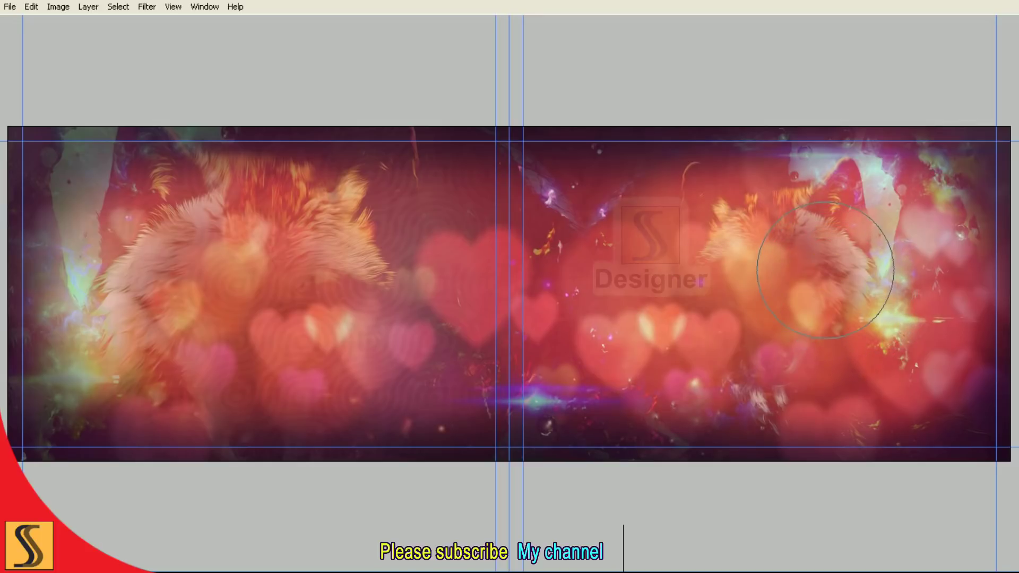
key("F7")
left_click(546, 110)
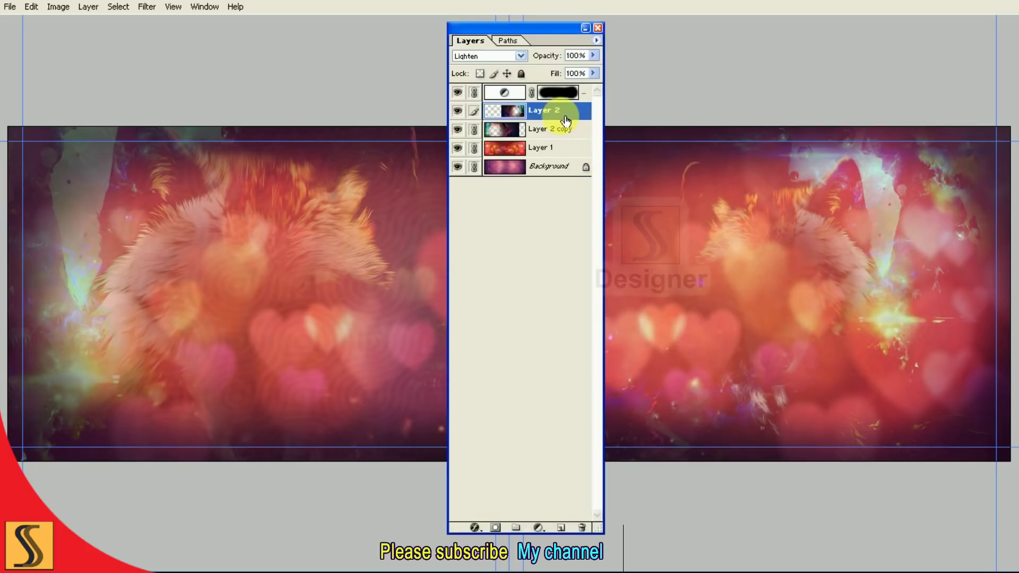
Duplicate Layer 2 as Layer 2 copy 2, move it to the top, and lower its opacity.
left_click(457, 110)
left_click(601, 62)
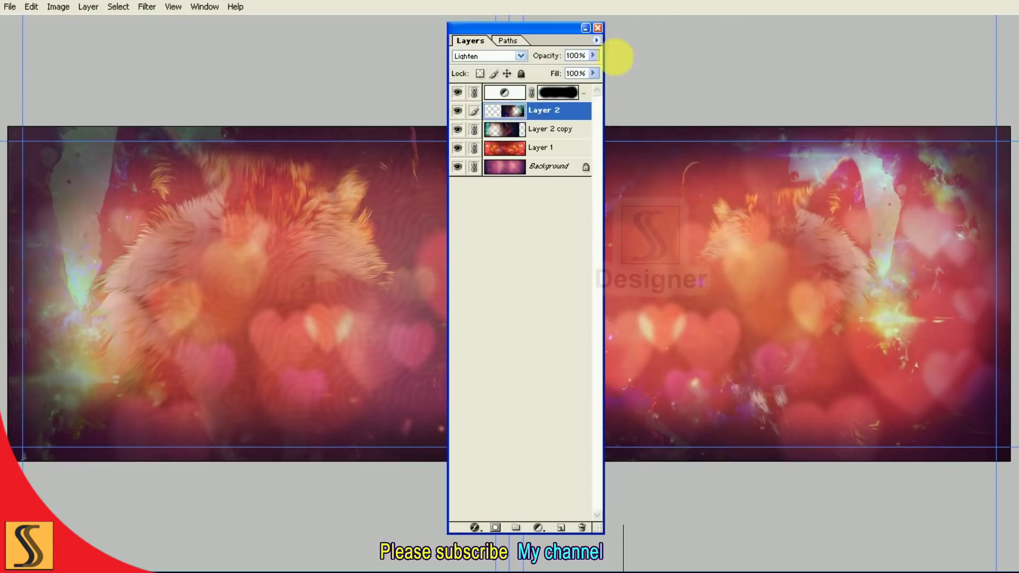
left_click(597, 40)
left_click(648, 87)
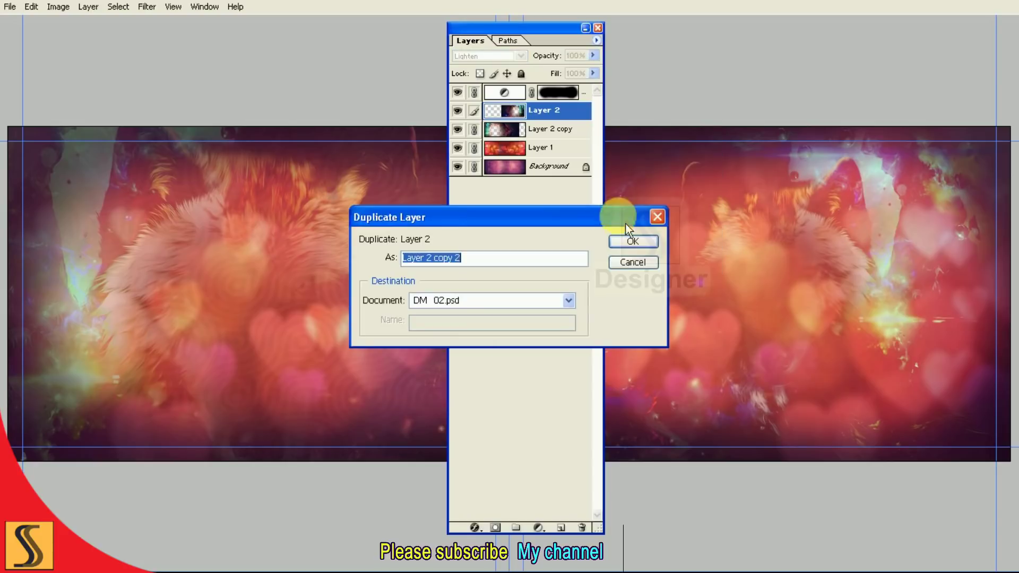
left_click(637, 243)
left_click_drag(546, 110, 546, 87)
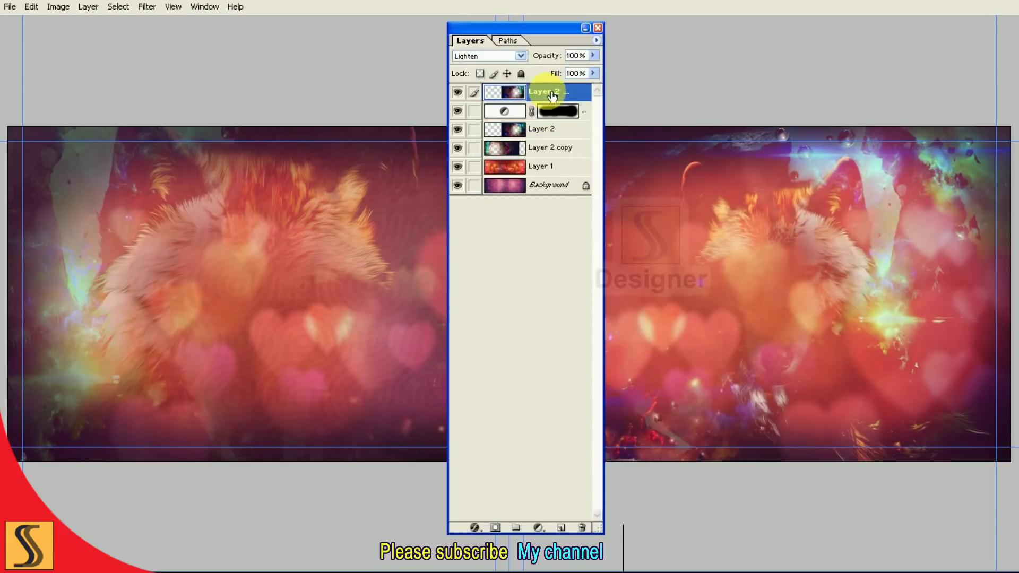
left_click_drag(473, 111, 486, 228)
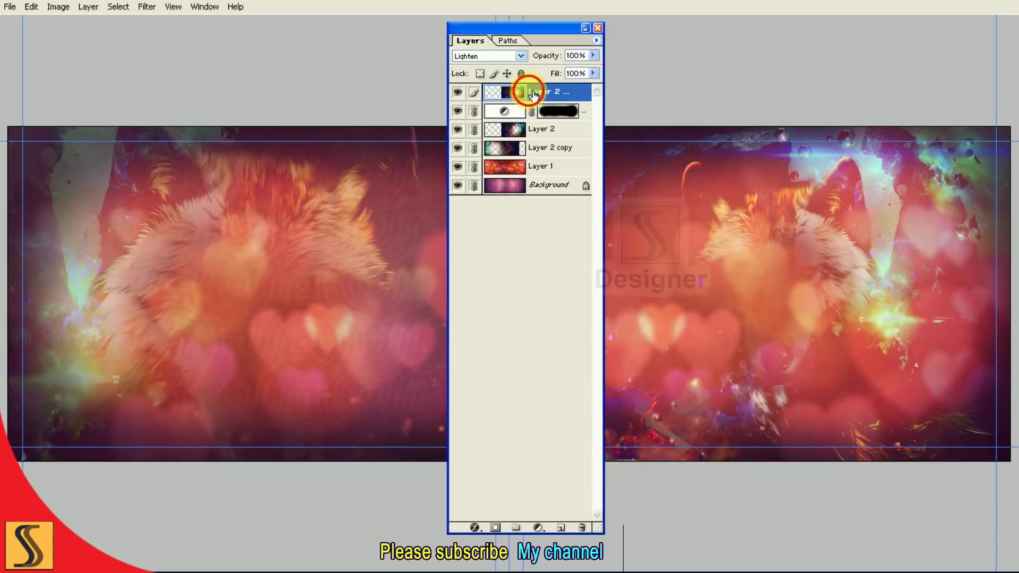
left_click_drag(575, 77, 561, 79)
Drag the pink heart swirl image from its window onto the spread's right page.
key("Tab")
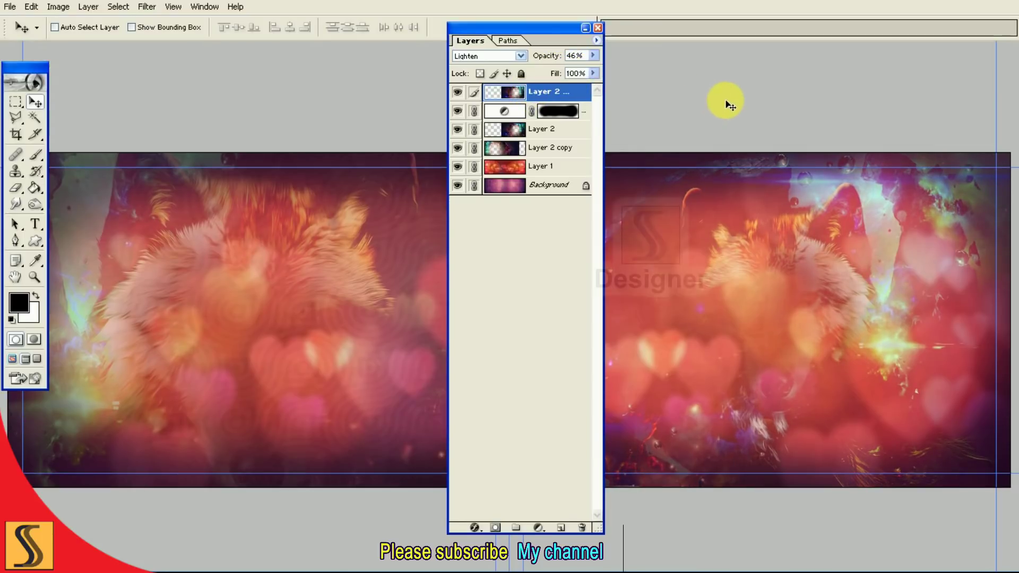
key("Tab")
key("f")
key("f")
left_click_drag(227, 164, 837, 392)
key("f")
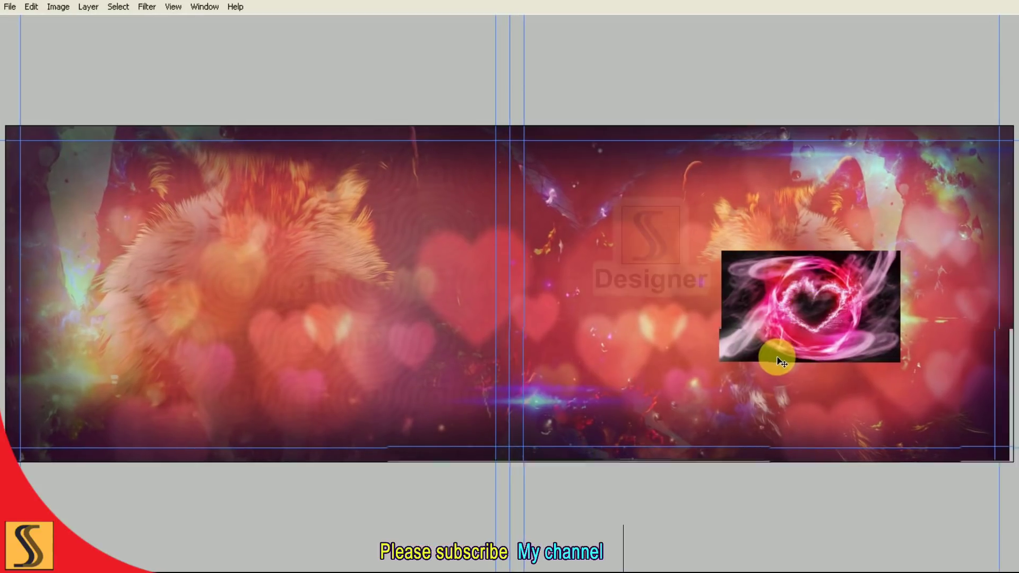
Enlarge the heart swirl with Free Transform so it covers the right page.
key("ctrl+plus")
key("ctrl+t")
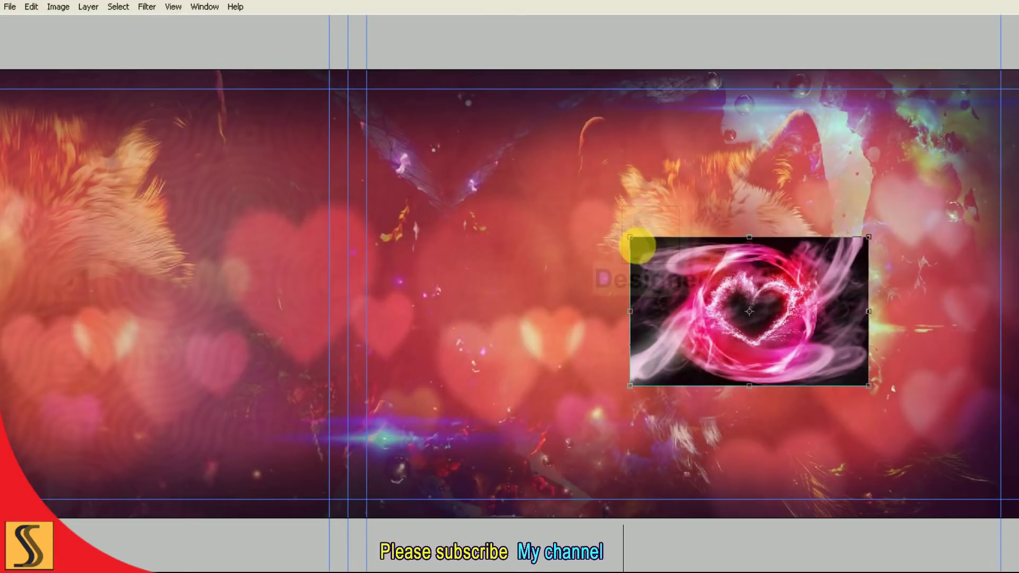
left_click_drag(630, 237, 487, 183)
left_click_drag(812, 227, 744, 211)
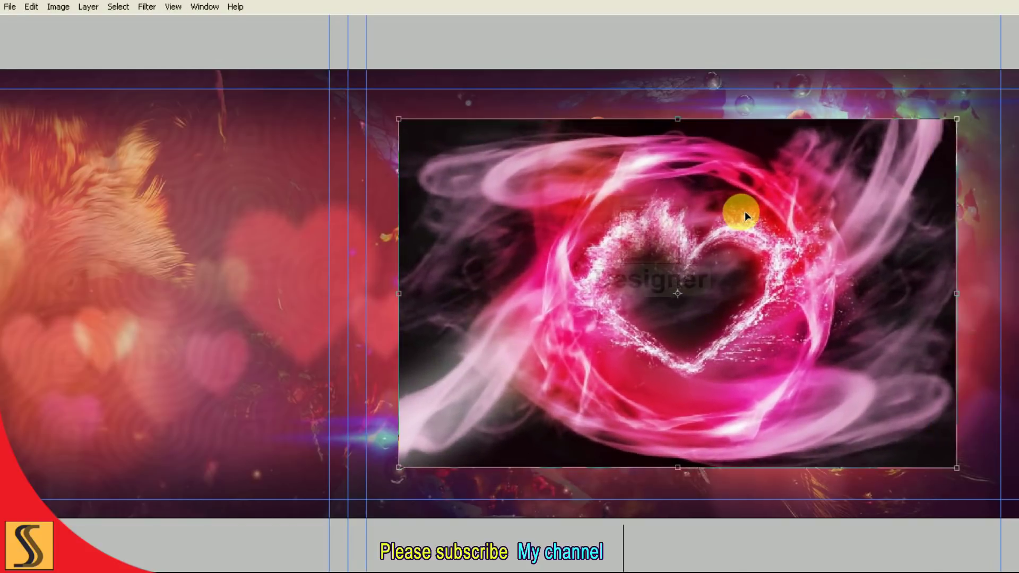
mouse_move(399, 119)
left_mouse_down()
mouse_move(325, 91)
mouse_move(285, 48)
left_mouse_up()
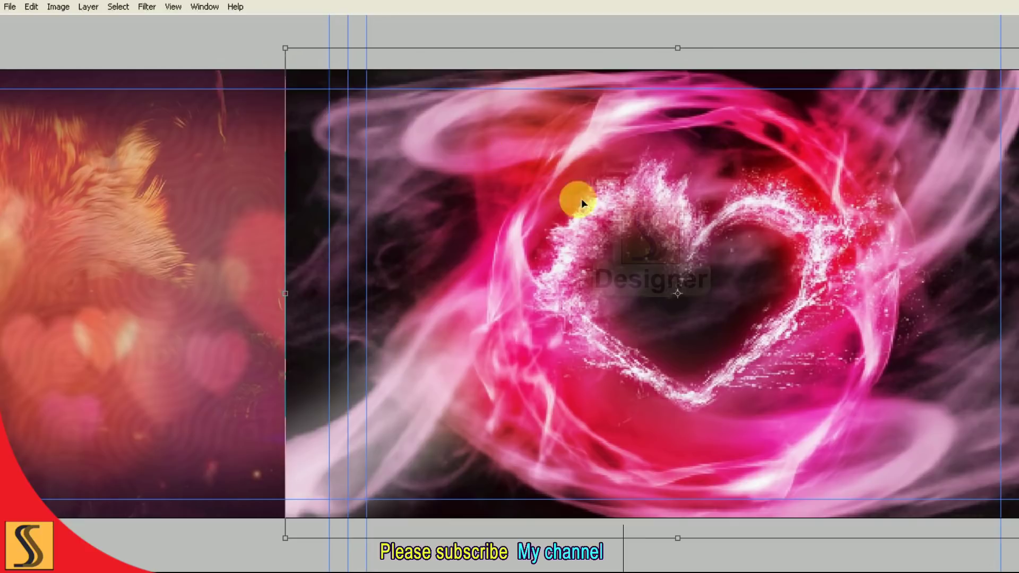
key("Return")
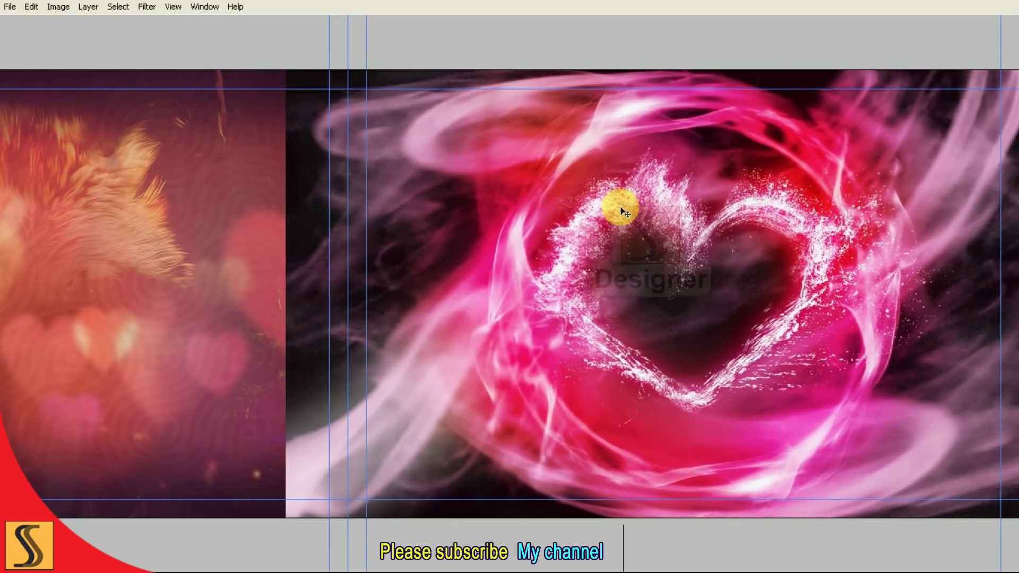
Set the heart swirl layer to Screen blend mode and bring the IMG_9337 couple photo forward.
key("F7")
key("super")
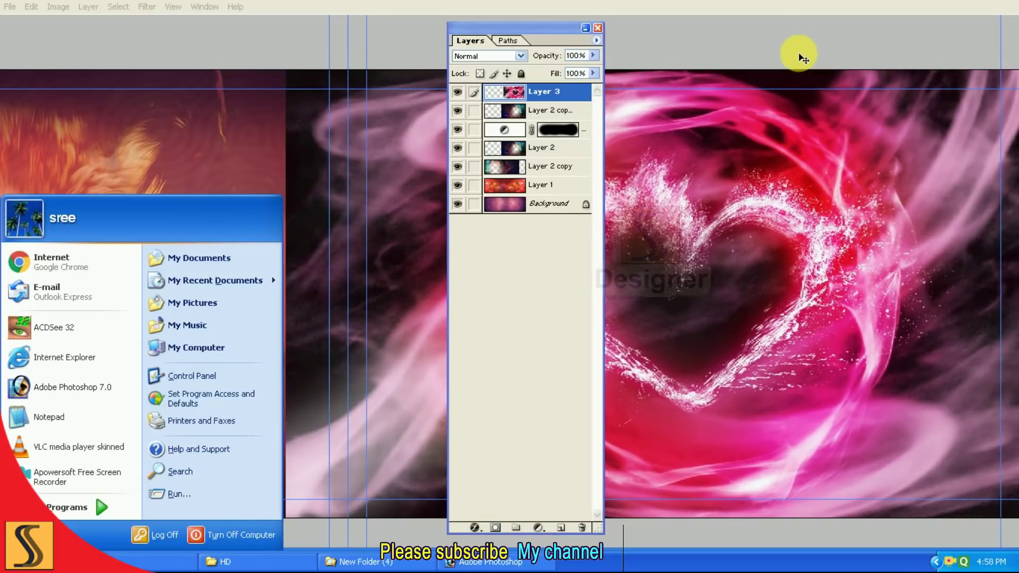
left_click(801, 57)
left_click(485, 56)
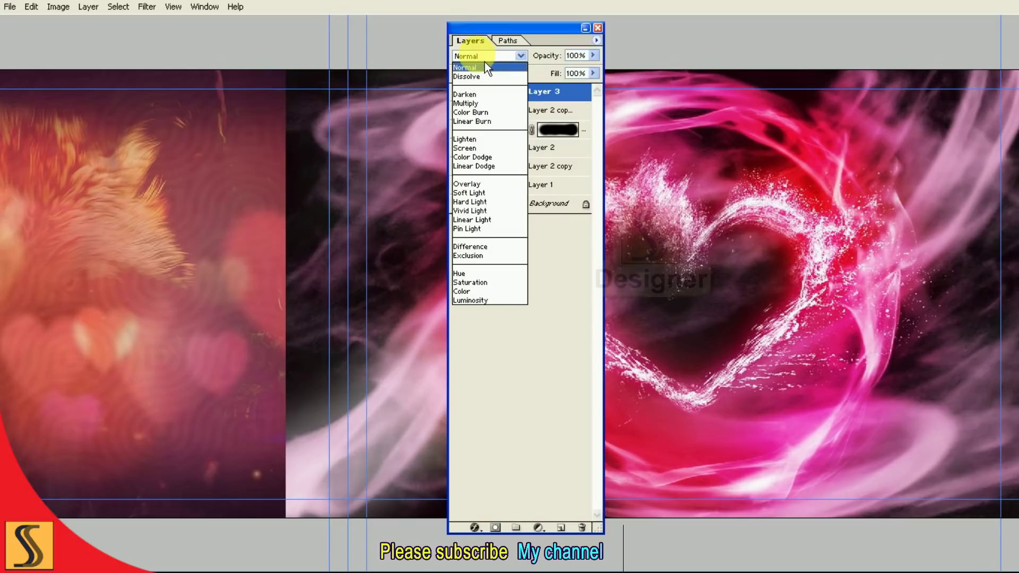
left_click(477, 148)
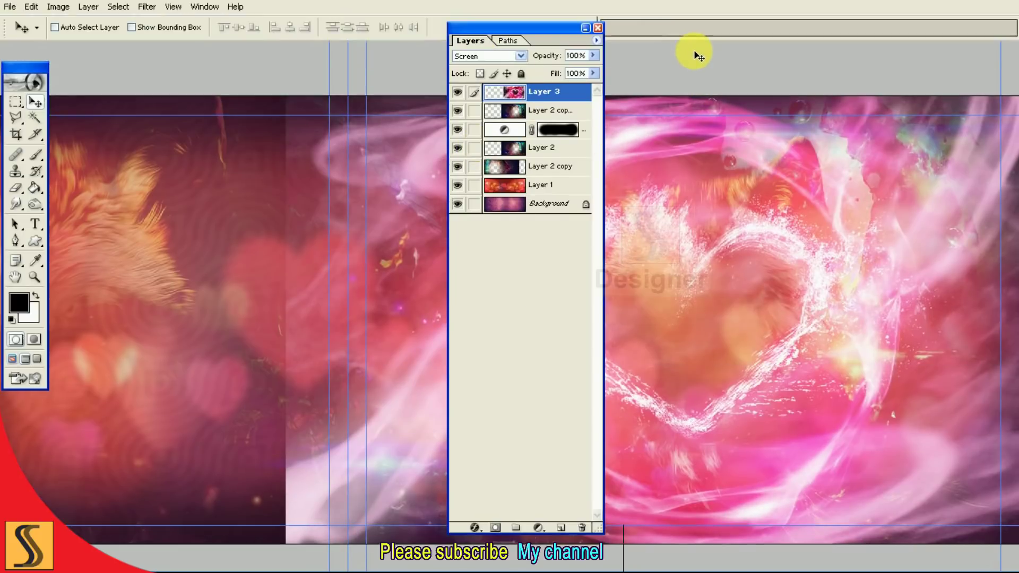
key("Tab")
key("f")
left_click(411, 167)
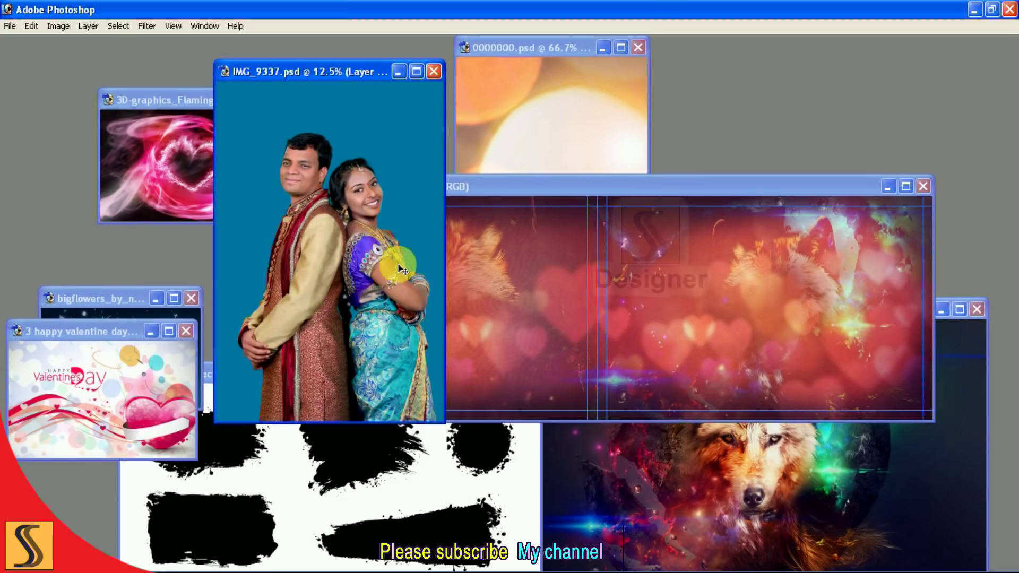
Drag the couple cutout into the album spread and shift it right on the right page.
key("F7")
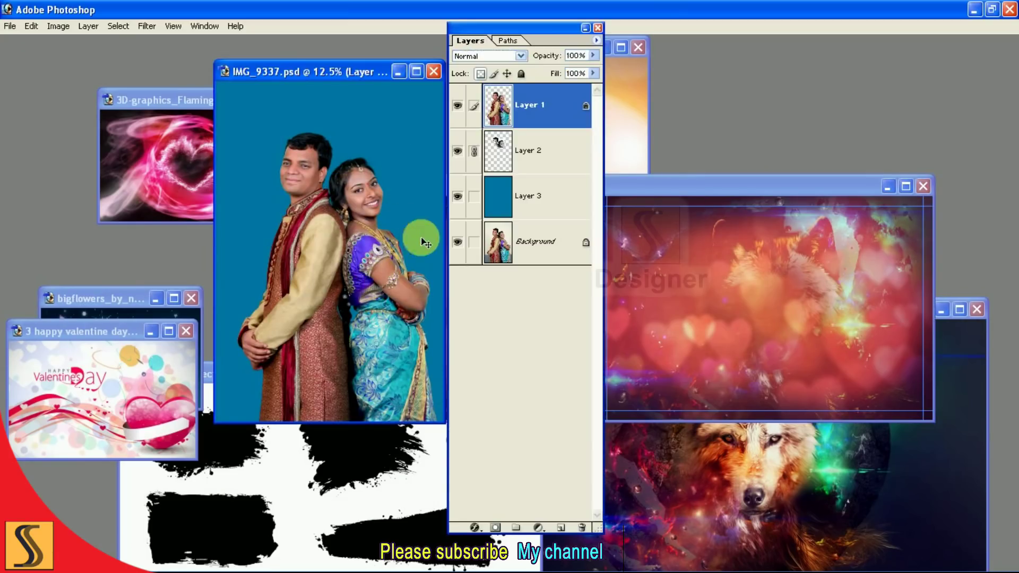
key("F7")
mouse_move(374, 286)
left_mouse_down()
mouse_move(518, 268)
mouse_move(747, 329)
left_mouse_up()
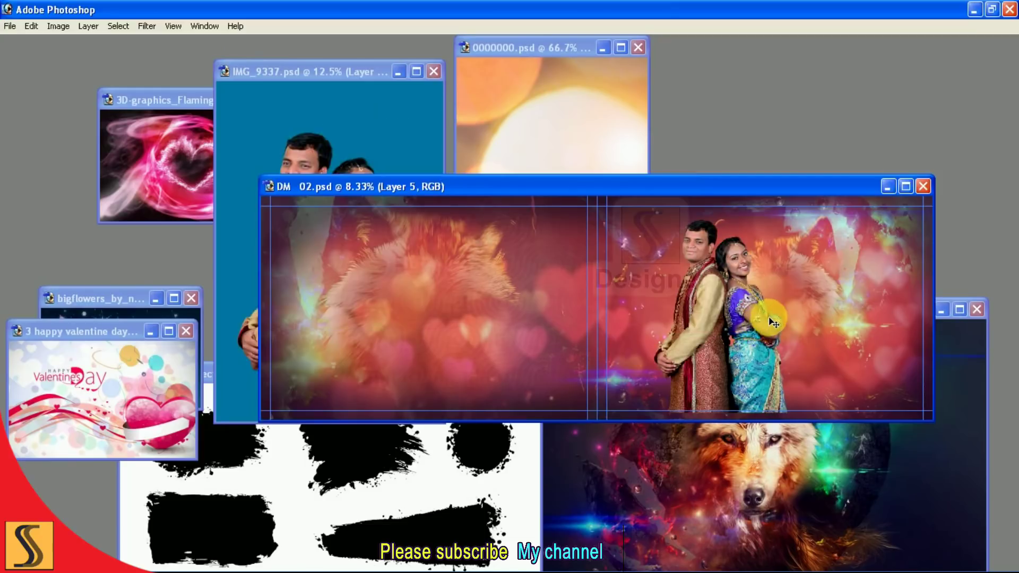
key("f")
key("ctrl+plus")
scroll(712, 352, "right", 3)
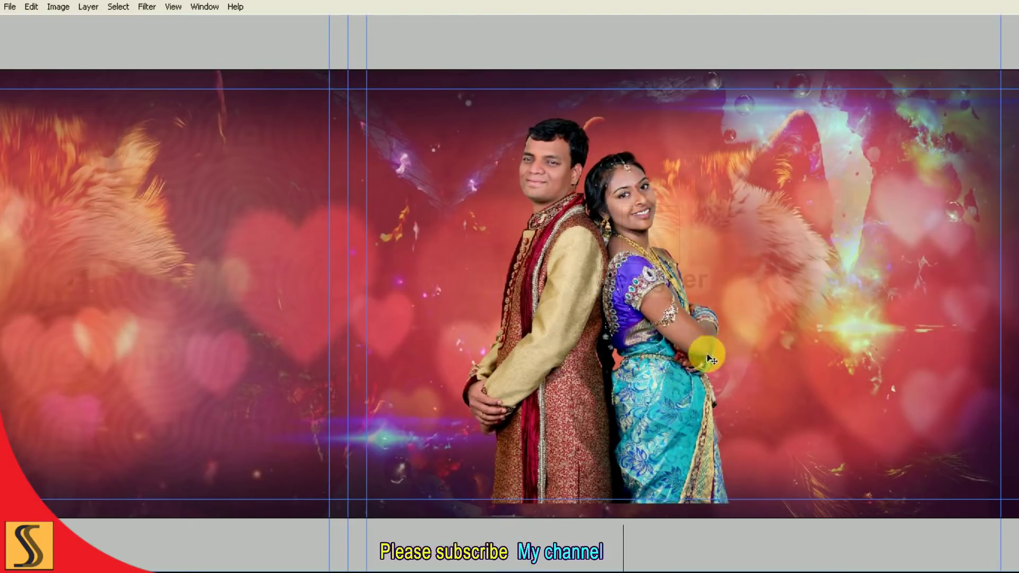
left_click_drag(670, 382, 769, 403)
Scale the couple up so it reaches the bottom edge of the page.
key("ctrl+t")
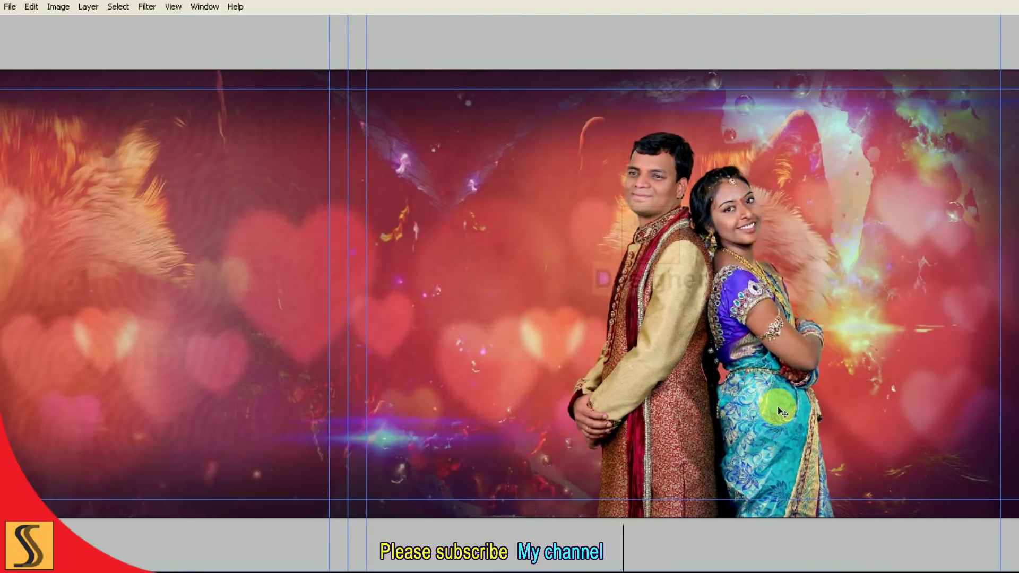
left_click_drag(847, 113, 859, 91)
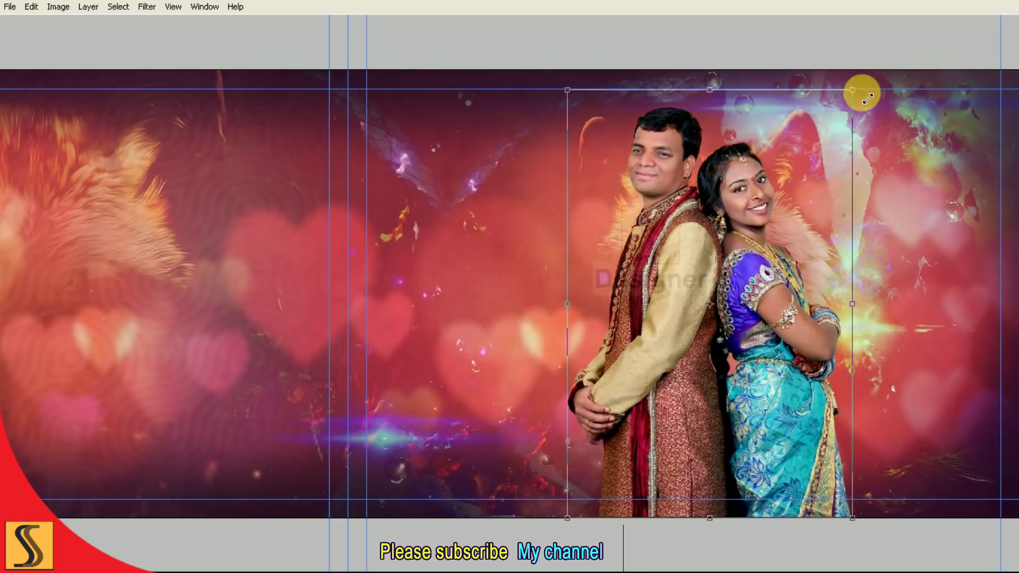
mouse_move(860, 518)
left_mouse_down()
mouse_move(866, 547)
mouse_move(906, 546)
left_mouse_up()
double_click(807, 466)
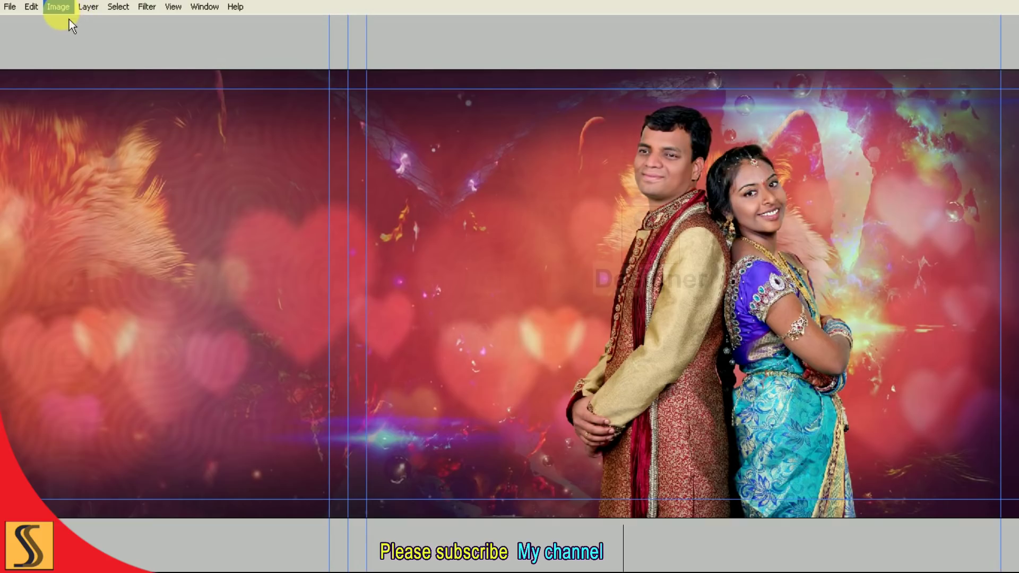
left_click(58, 7)
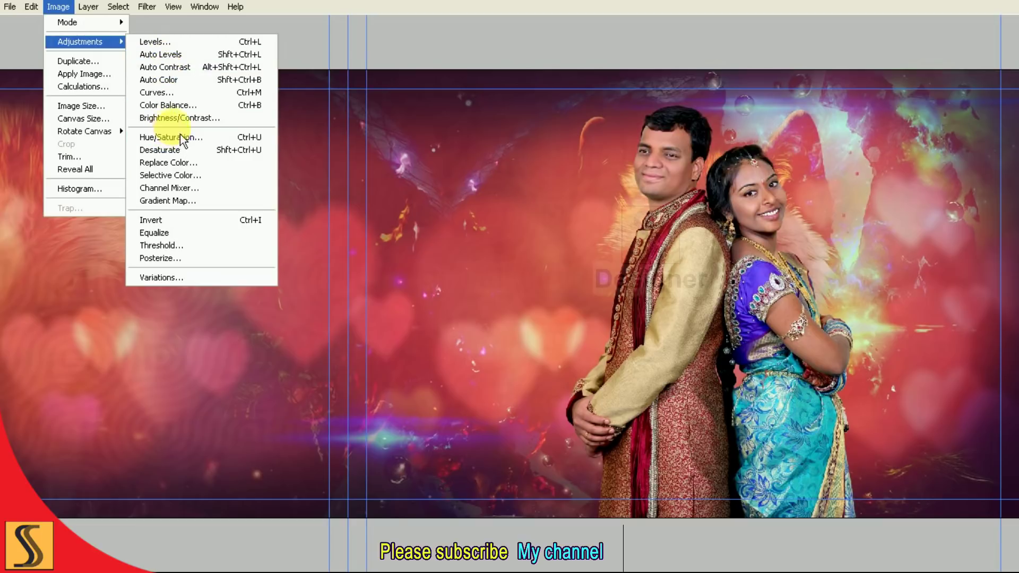
Raise the couple photo's brightness by 8 and contrast by 12.
left_click(211, 120)
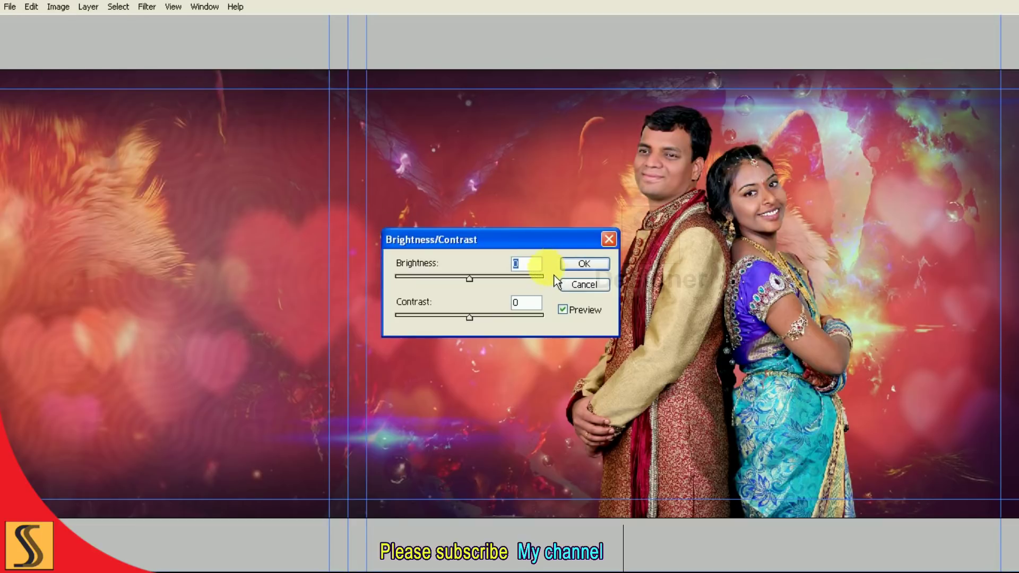
type("+8")
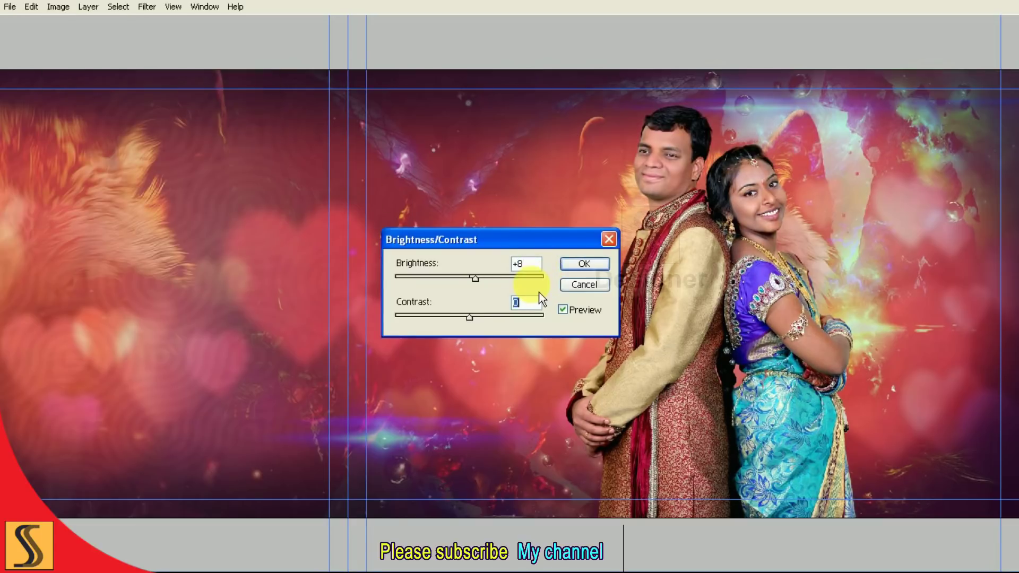
type("2")
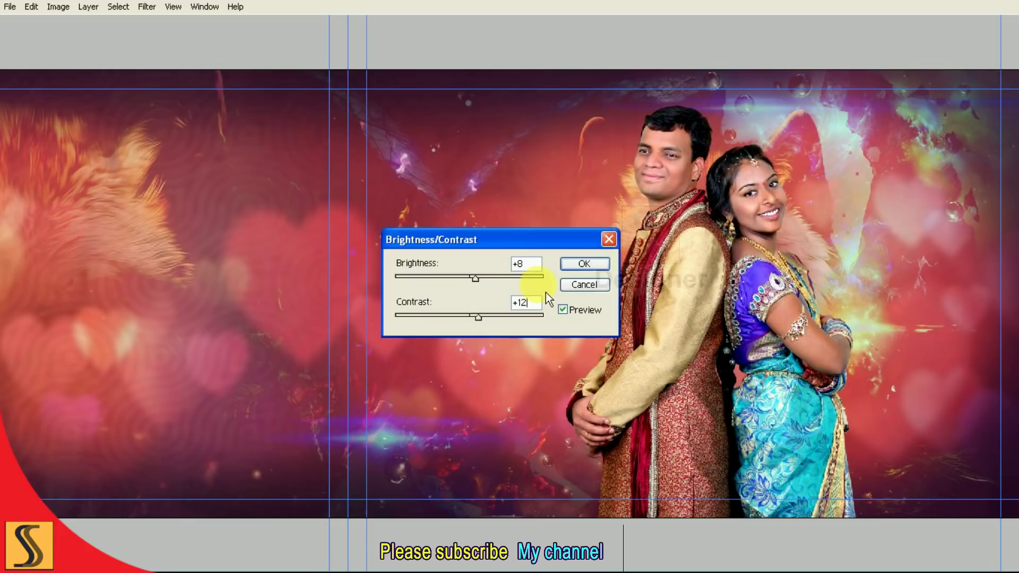
left_click(593, 265)
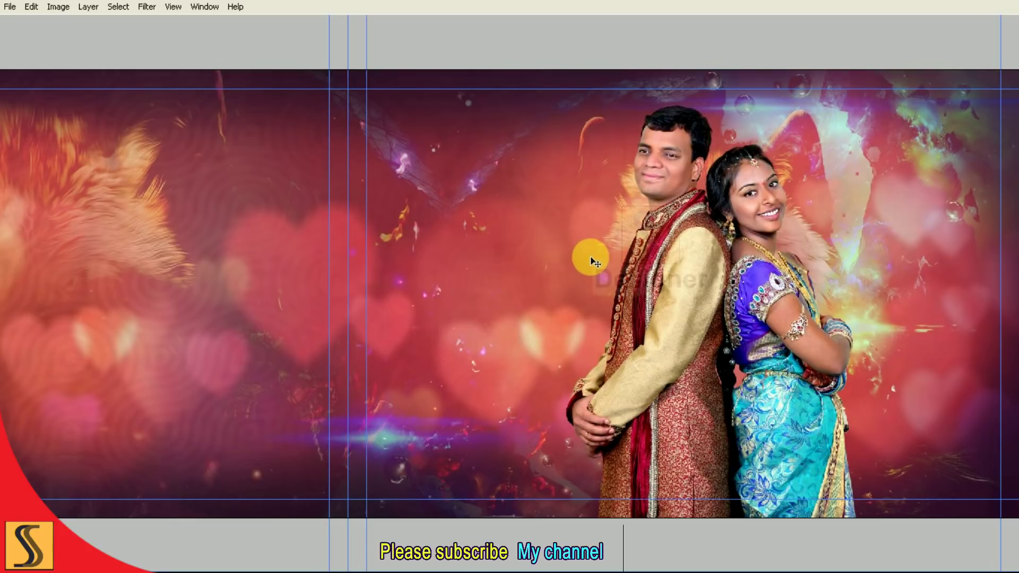
Apply Levels to the couple photo with input values 12, 1.00 and 245.
left_click(58, 6)
mouse_move(79, 41)
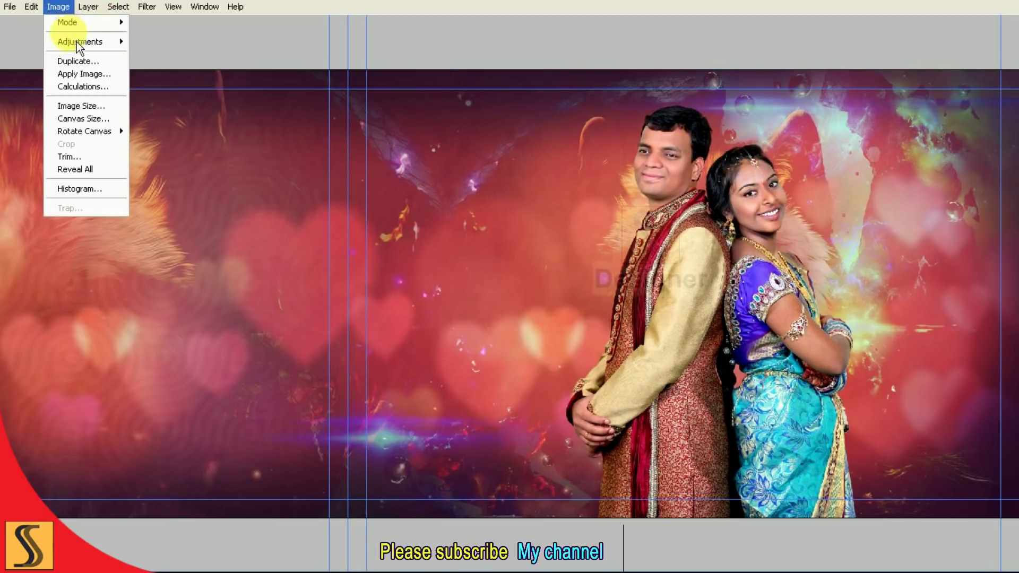
left_click(159, 41)
left_click_drag(605, 146, 259, 154)
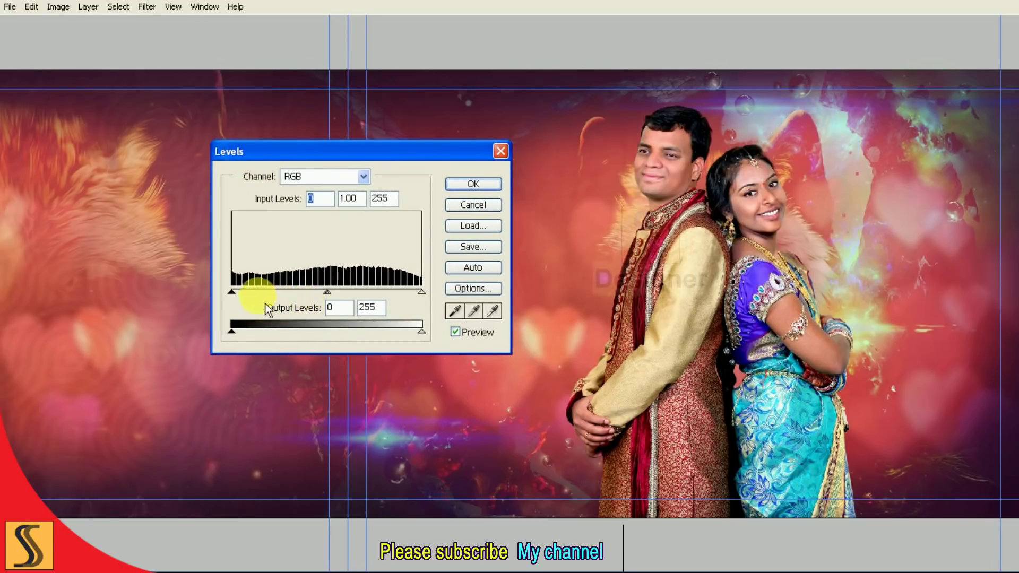
left_click_drag(231, 292, 248, 298)
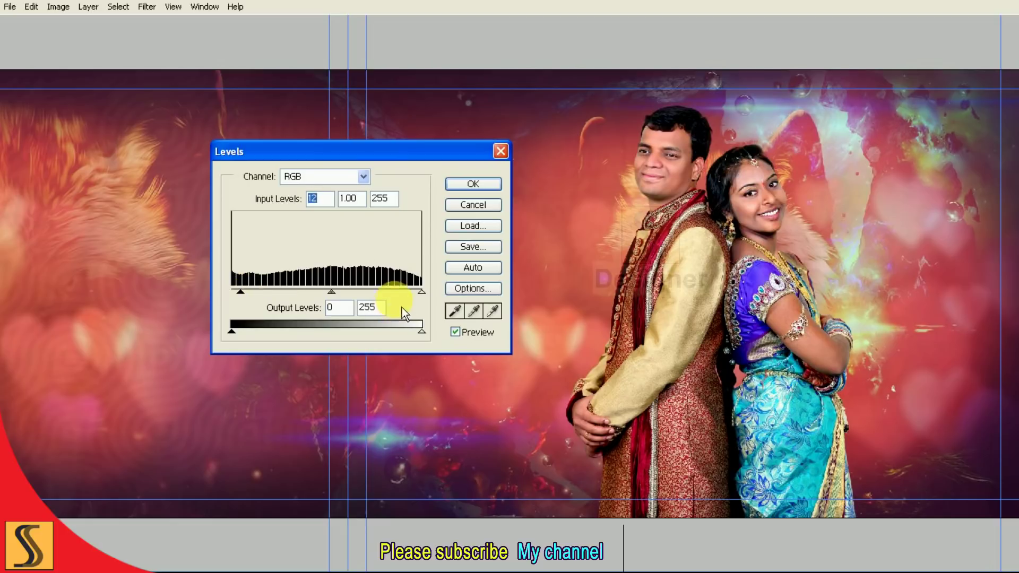
left_click_drag(427, 297, 422, 299)
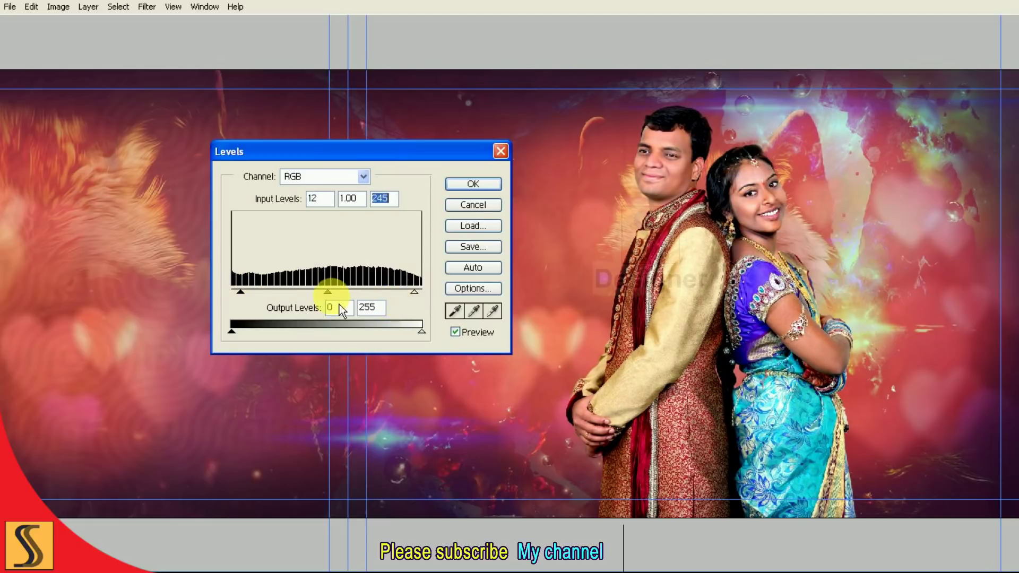
left_click(477, 184)
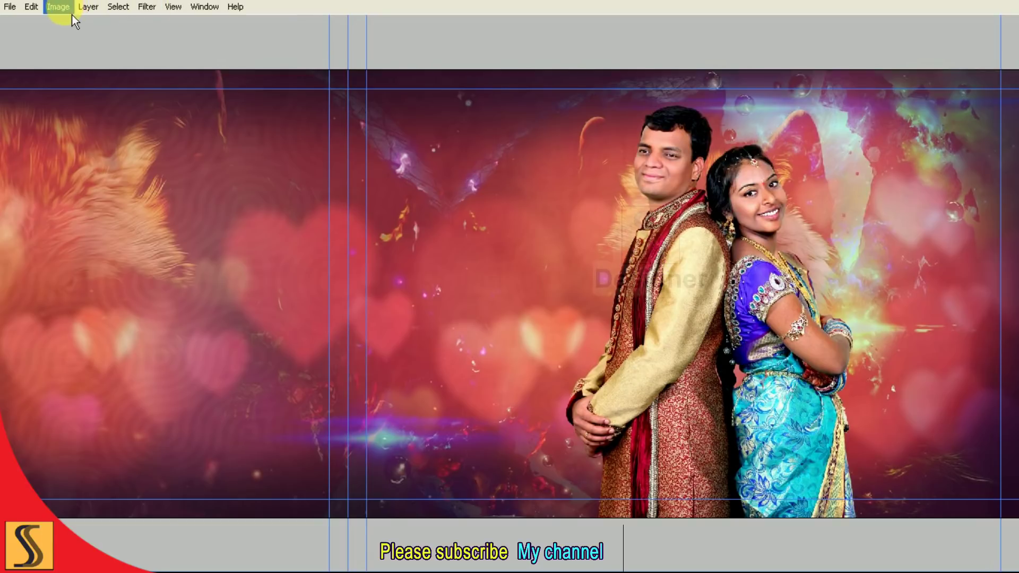
Set the couple photo's midtone Color Balance to -31, 0, +22 for a cooler look.
left_click(59, 7)
mouse_move(79, 41)
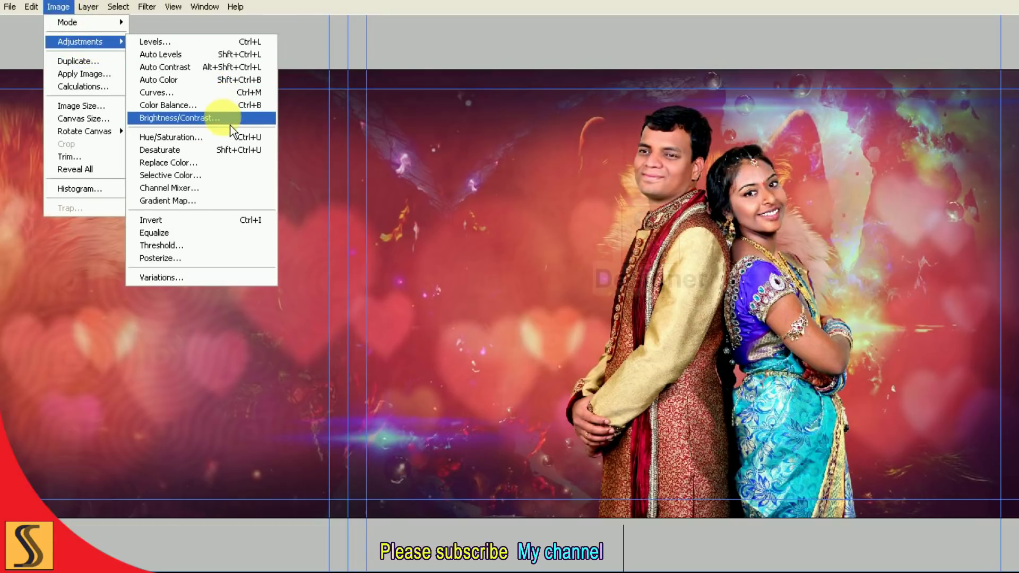
left_click(222, 111)
left_click_drag(605, 97, 252, 114)
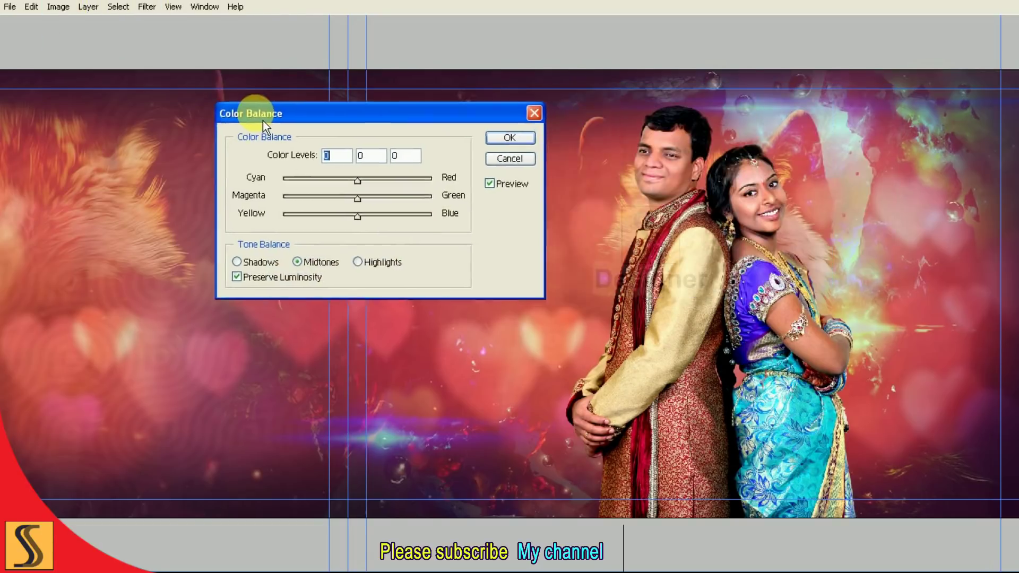
mouse_move(368, 226)
left_mouse_down()
mouse_move(381, 225)
mouse_move(359, 190)
mouse_move(342, 189)
left_mouse_up()
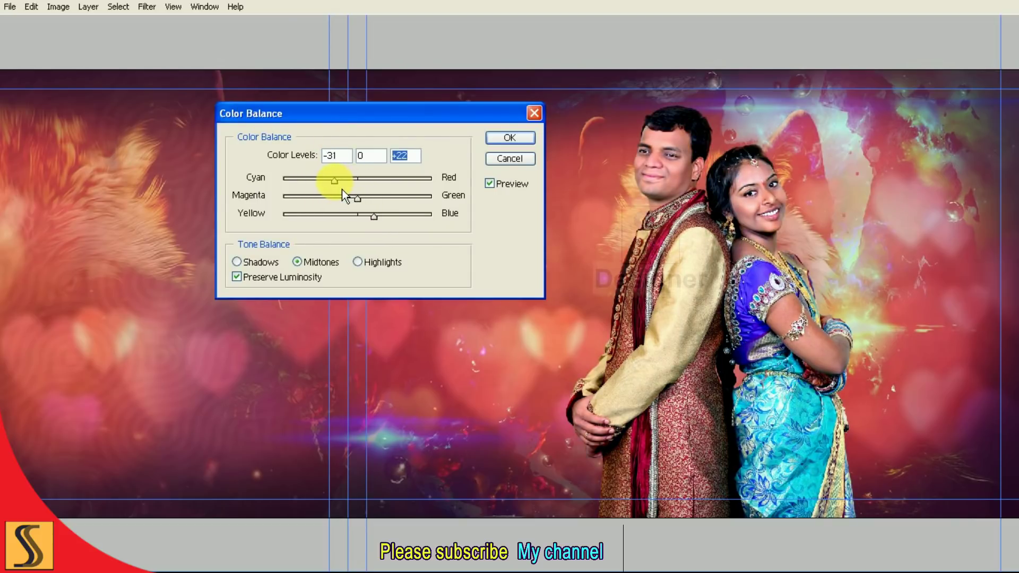
left_click(509, 138)
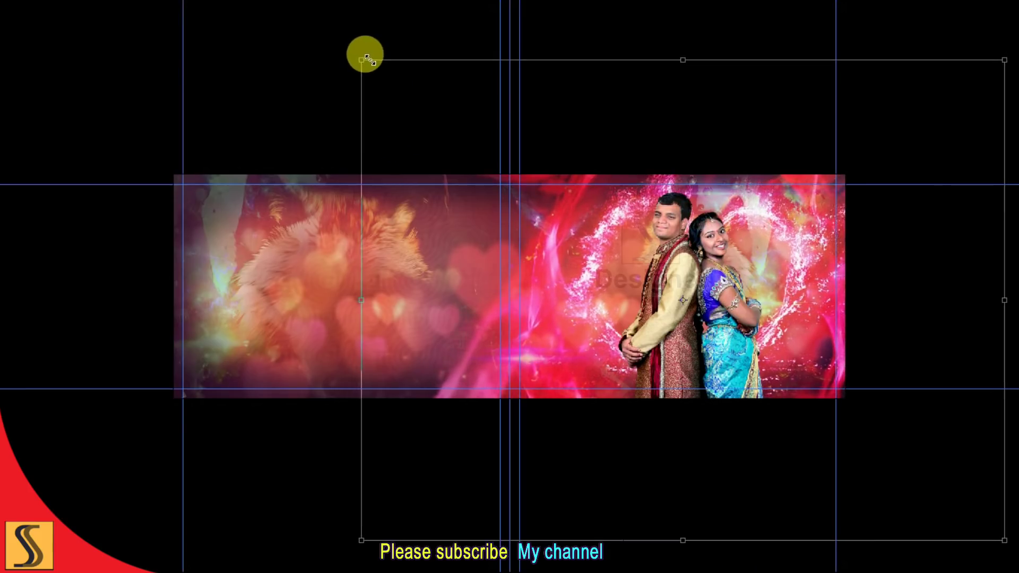
Resize the duplicated heart swirl with corner and edge handles so it frames the couple.
left_click_drag(354, 53, 364, 62)
left_click_drag(506, 67, 500, 88)
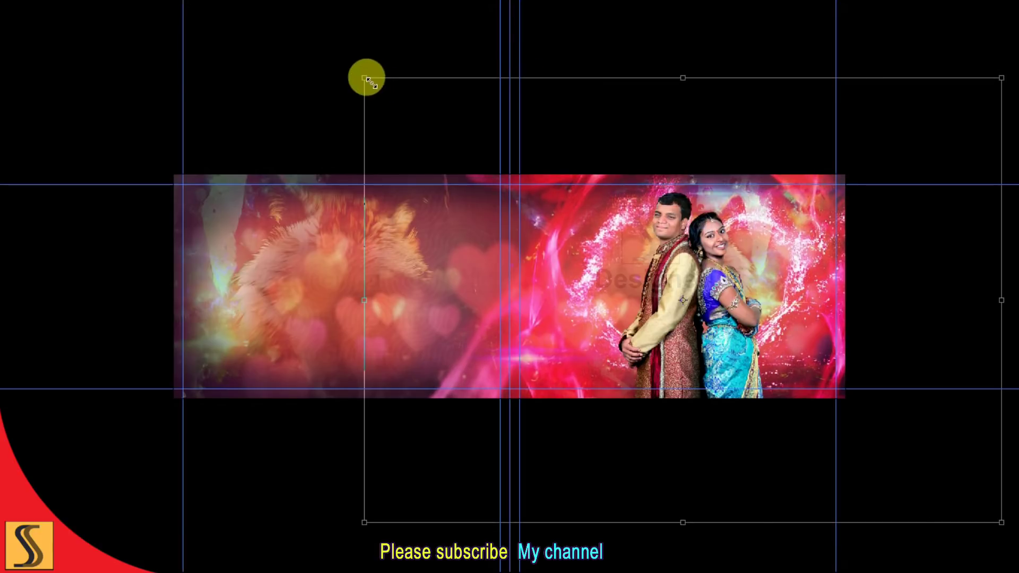
left_click_drag(364, 78, 351, 77)
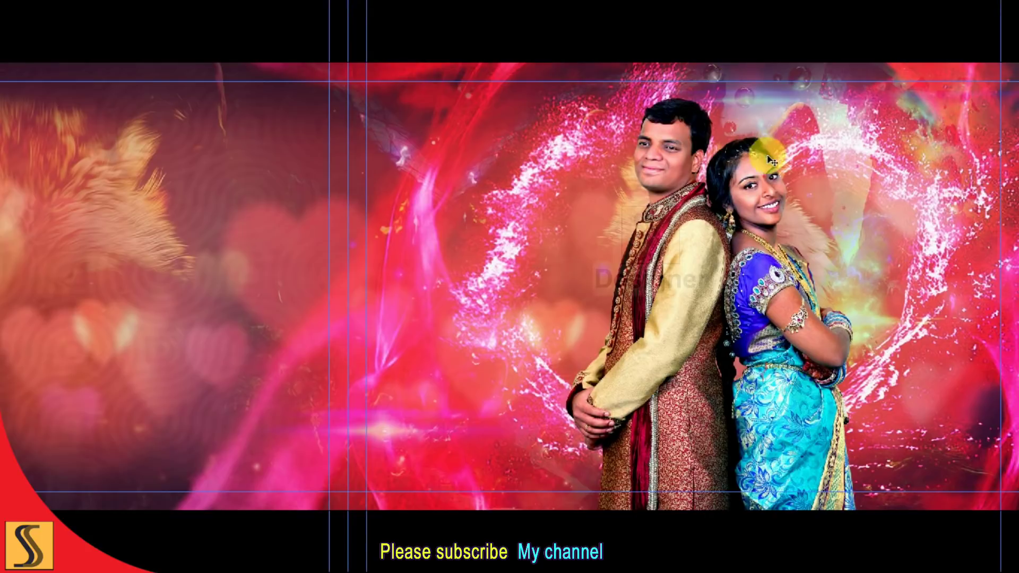
key("F7")
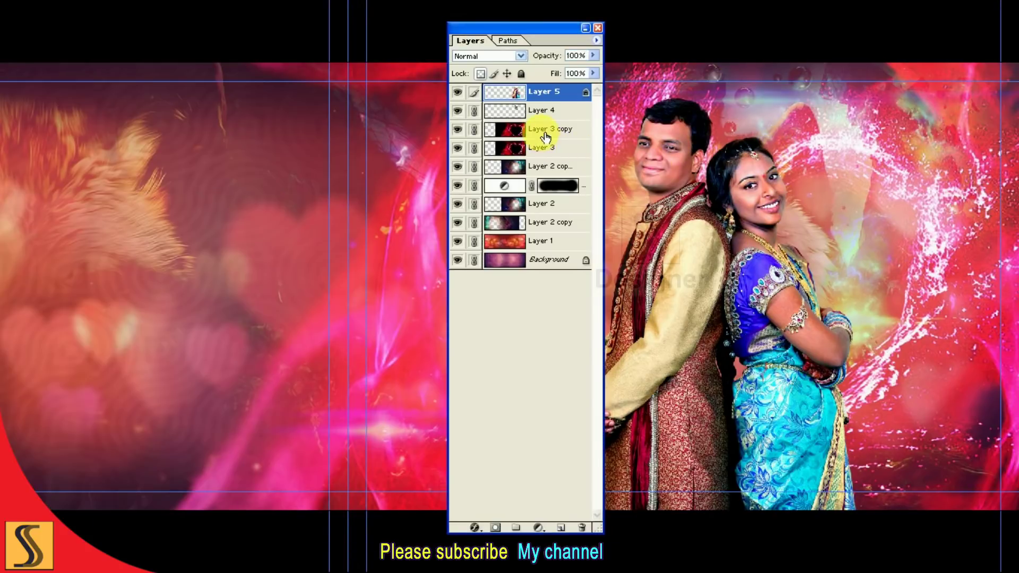
left_click(546, 132)
left_click(503, 60)
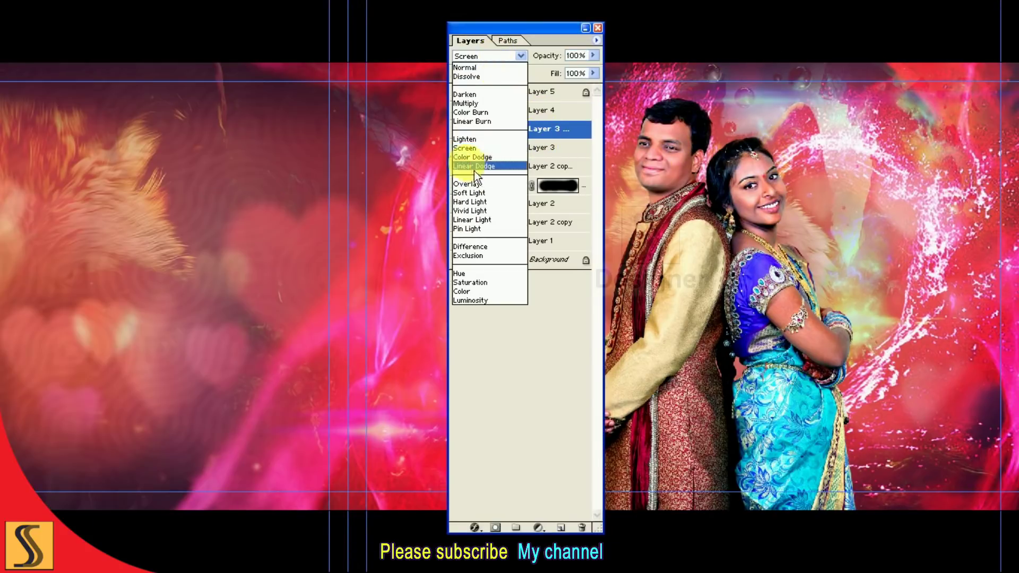
left_click(484, 152)
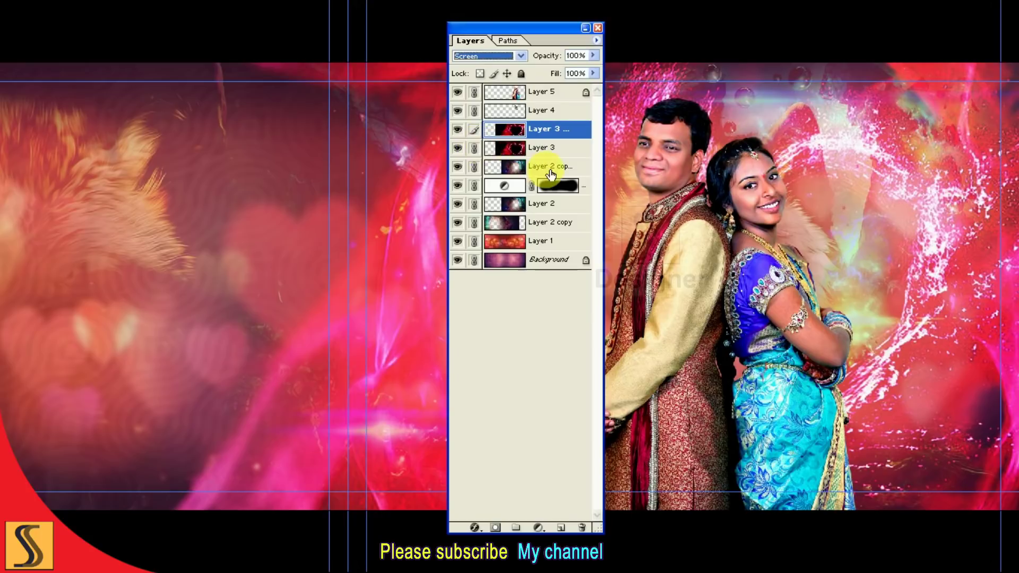
left_click(564, 145)
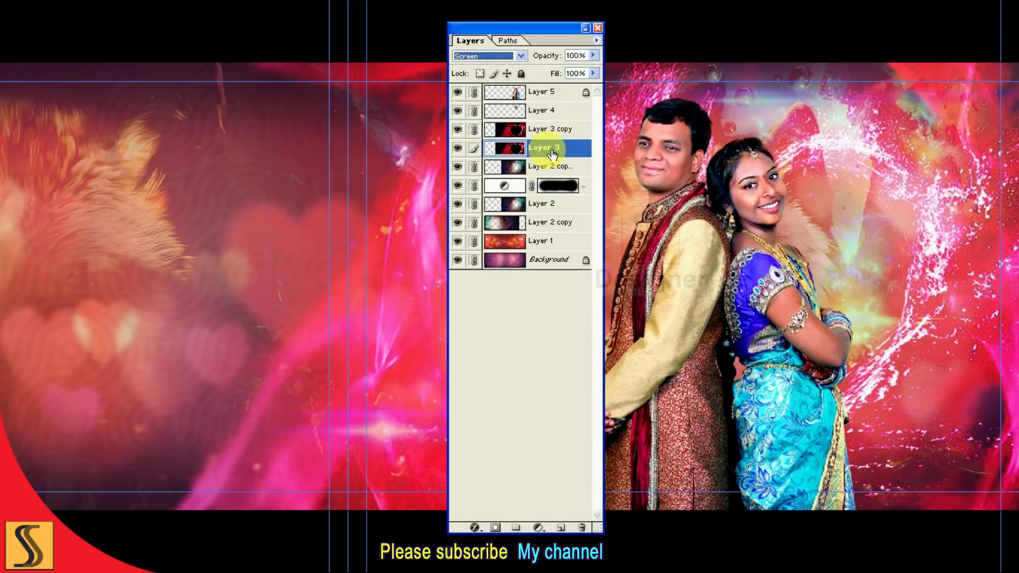
left_click(504, 57)
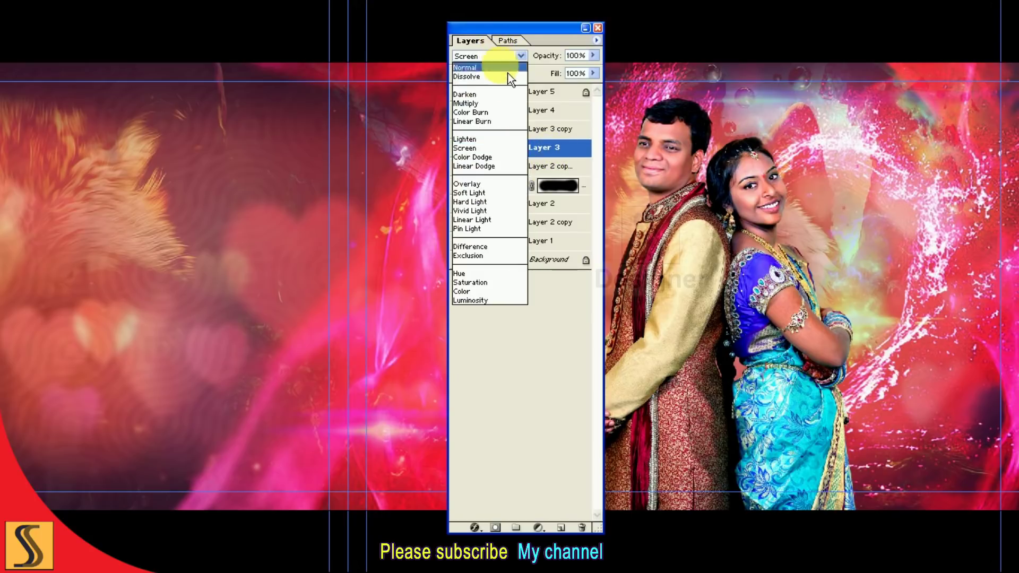
left_click(484, 150)
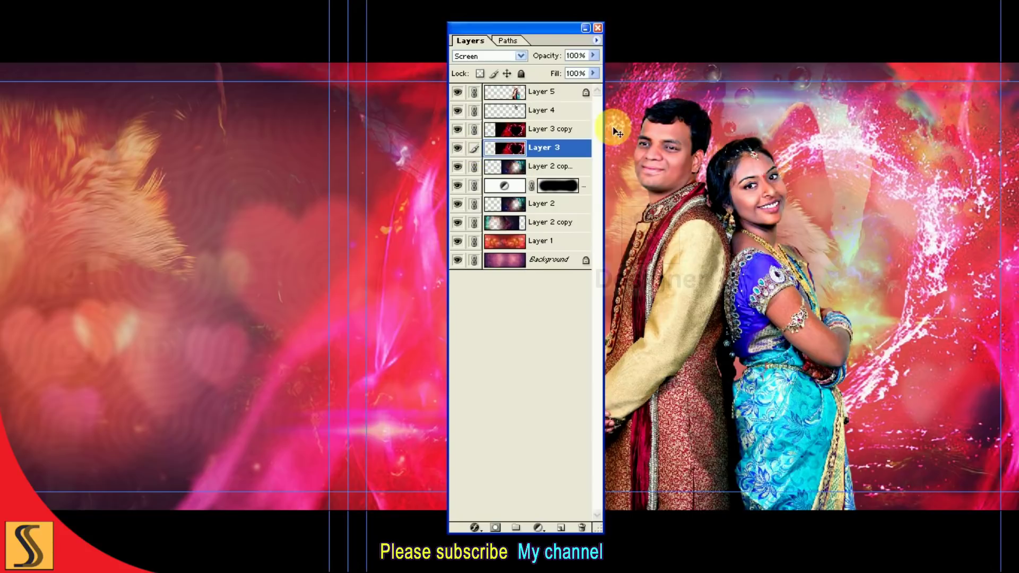
left_click(457, 129)
left_click(488, 56)
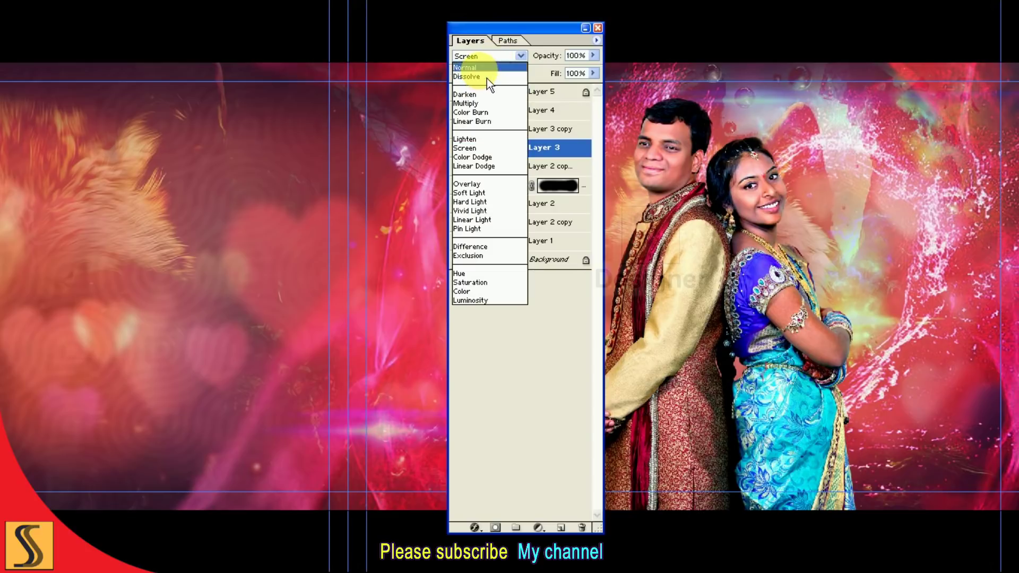
left_click(486, 69)
key("Tab")
key("Tab")
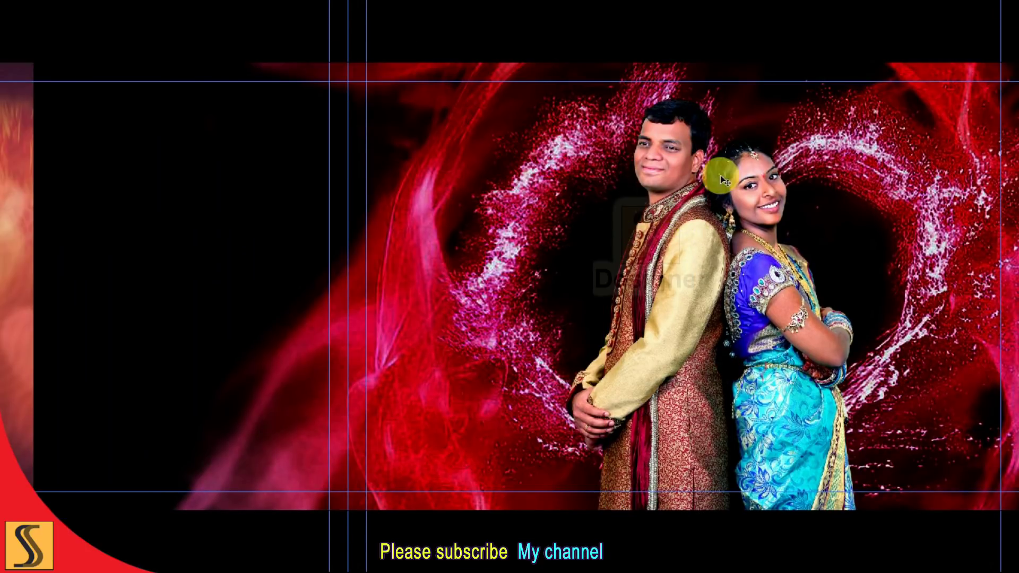
key("F7")
left_click(493, 56)
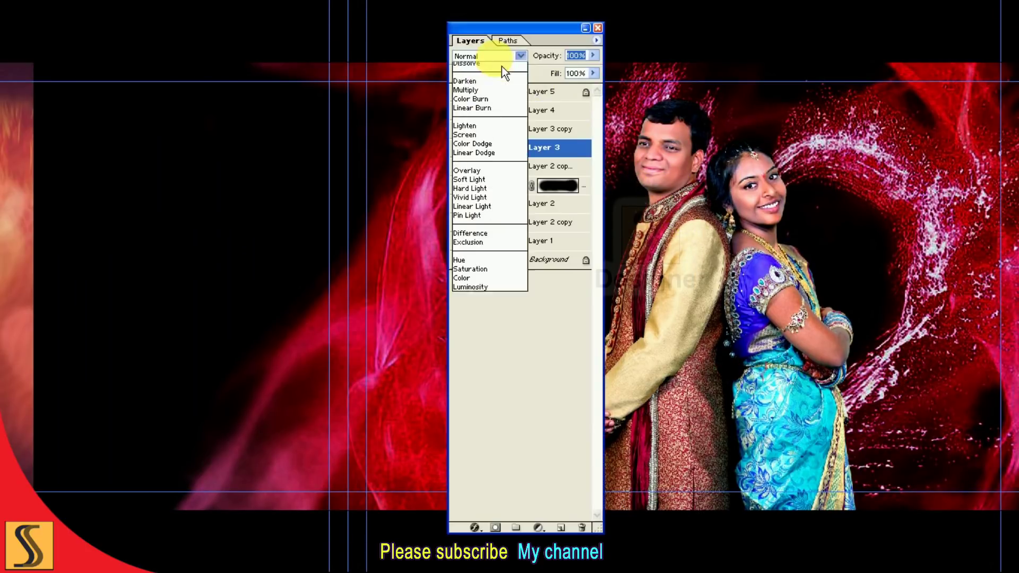
left_click(467, 148)
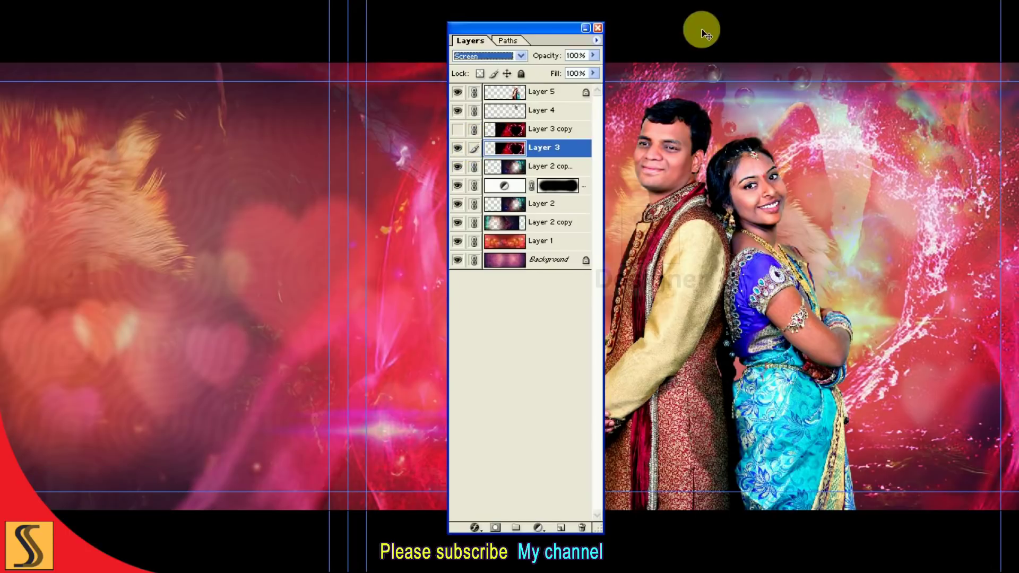
left_click(457, 130)
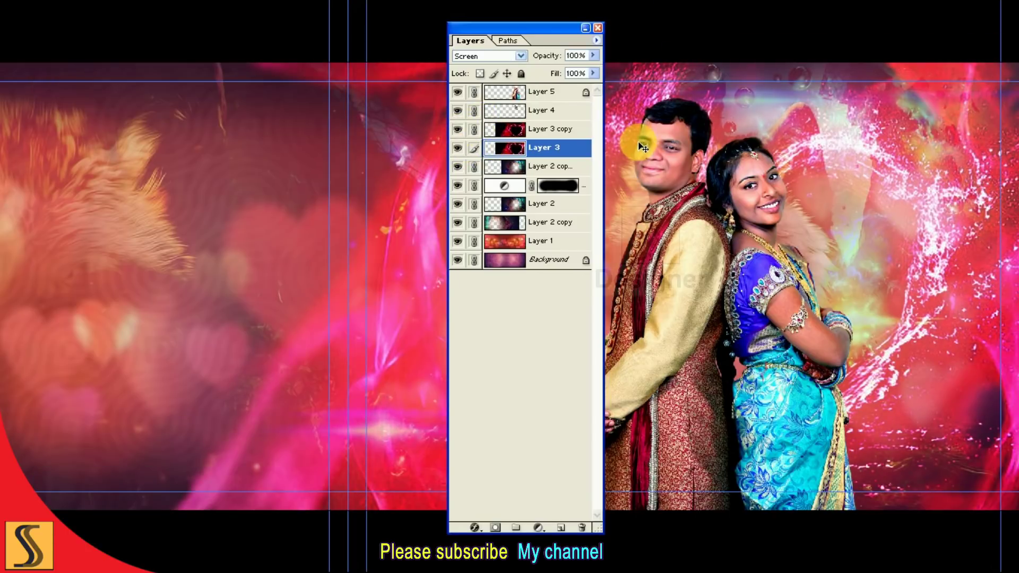
left_click(576, 133)
left_click(596, 41)
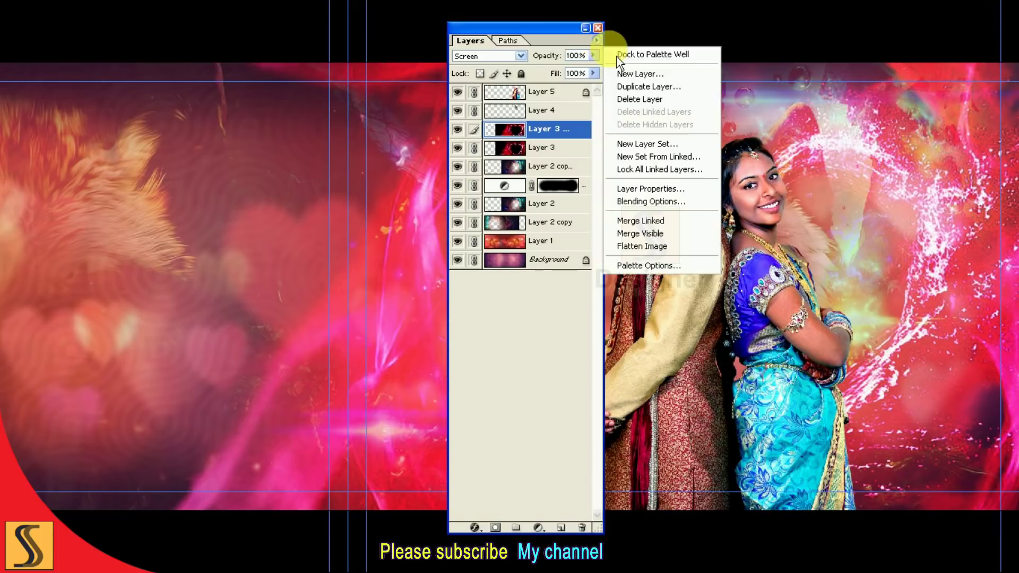
Duplicate the red swirl layer twice, move the copies to the top and link the layers below.
left_click(658, 91)
left_click(632, 241)
left_click_drag(531, 130, 546, 91)
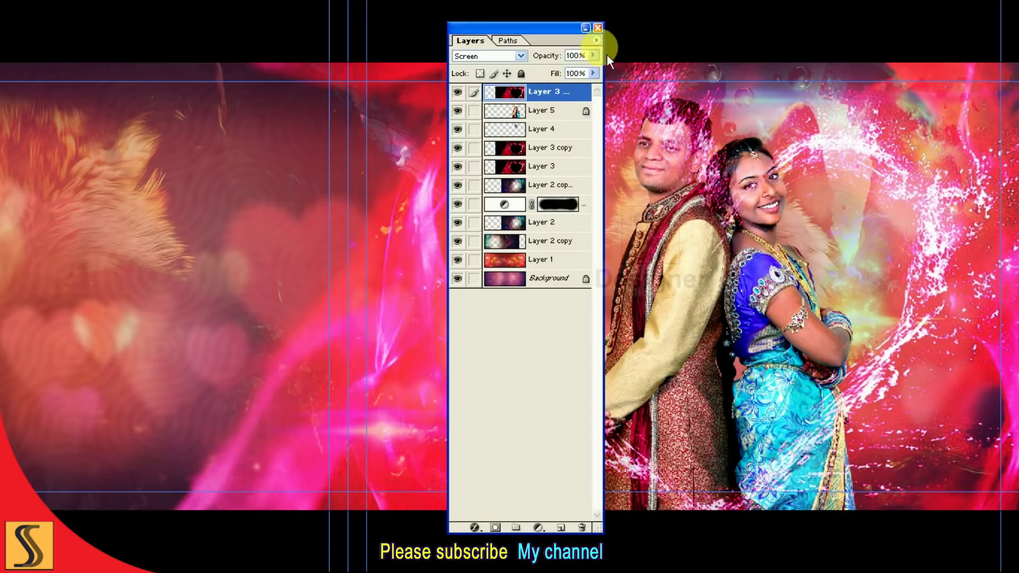
left_click(597, 41)
left_click(645, 84)
left_click(637, 236)
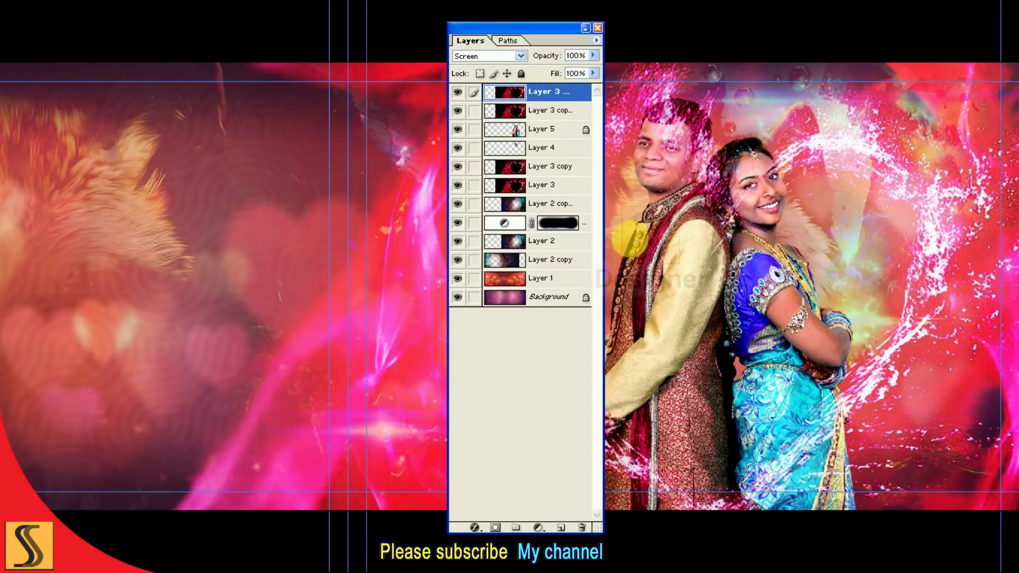
left_click_drag(478, 118, 485, 345)
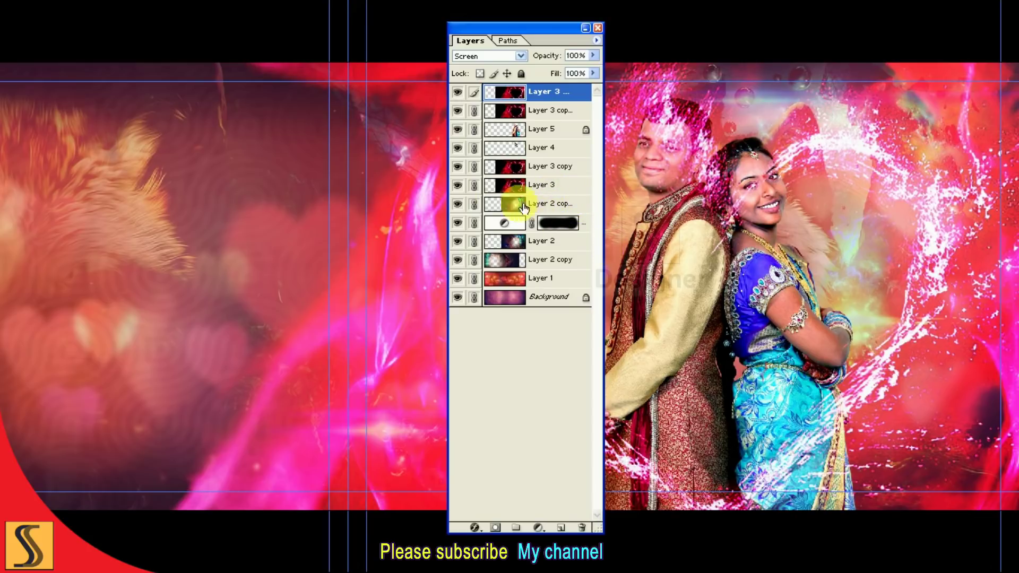
Hide Layer 3 copy to check how the swirl affects the couple.
key("Tab")
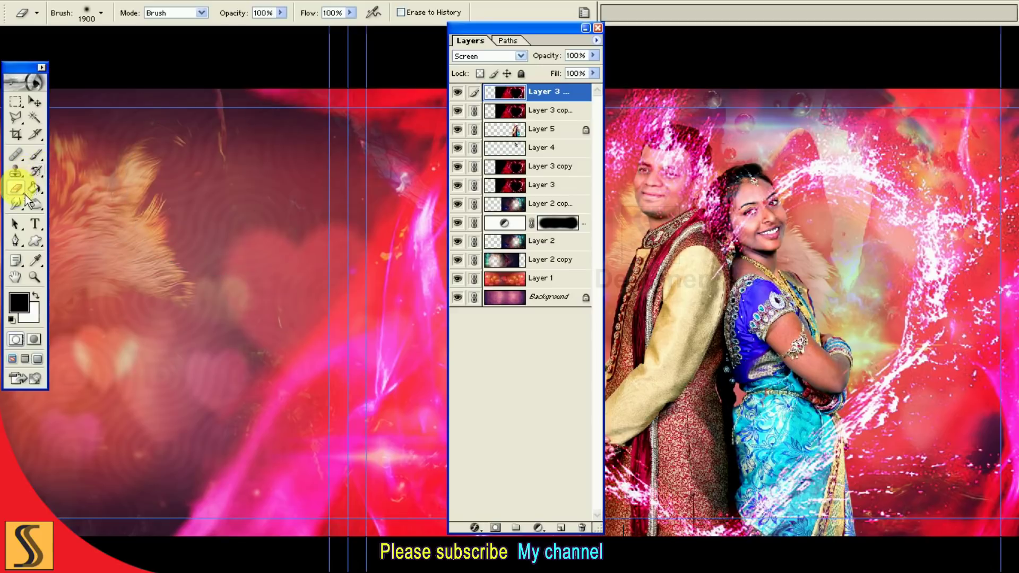
key("F7")
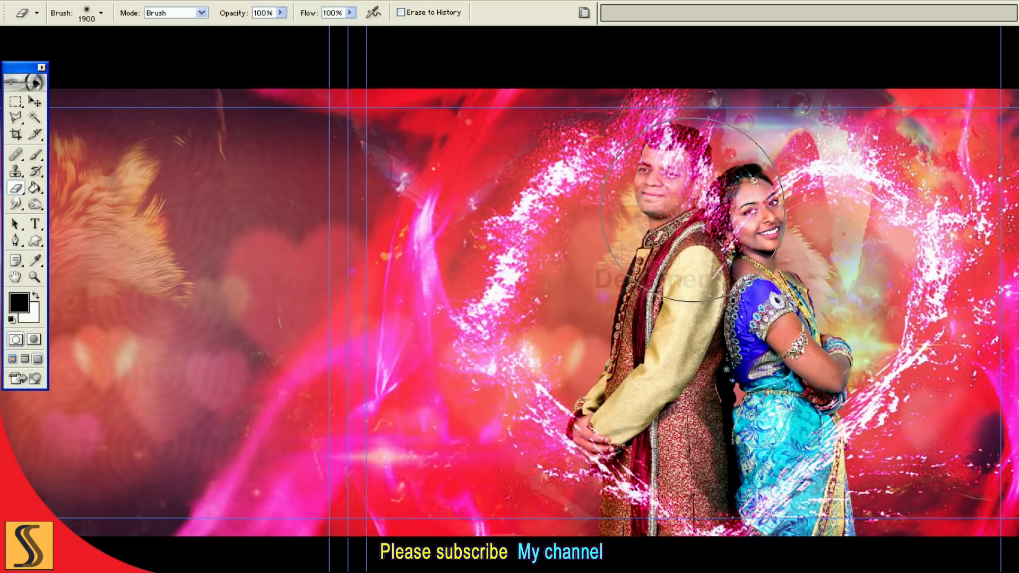
key("F7")
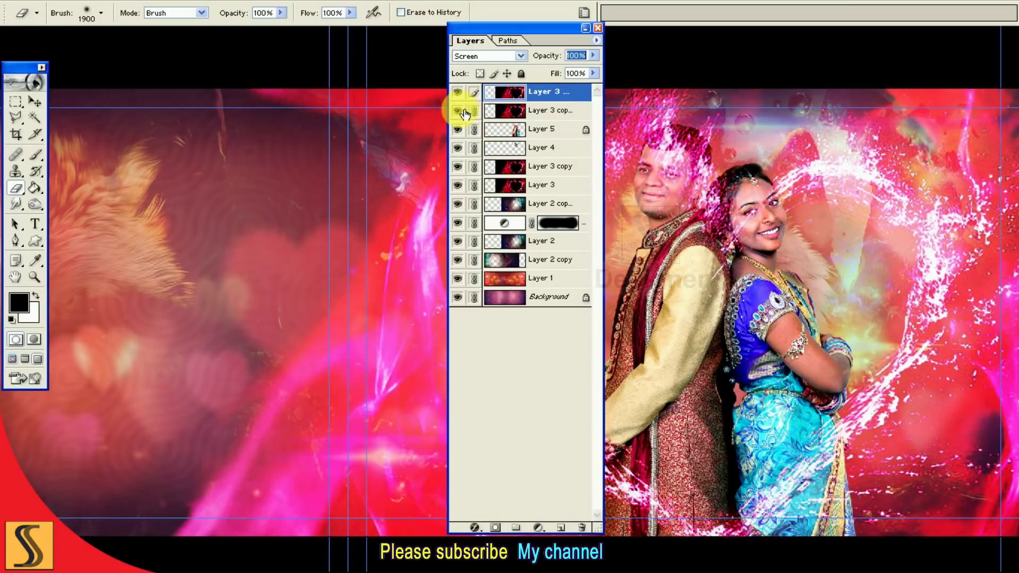
left_click(462, 111)
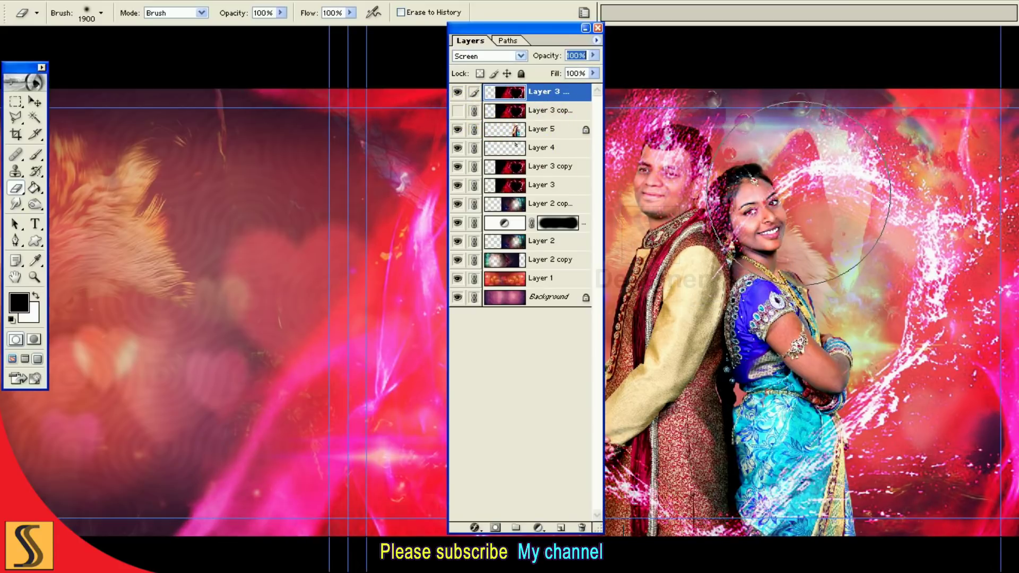
Erase the pink splash from the woman's and the man's hair on the swirl copy.
key("Tab")
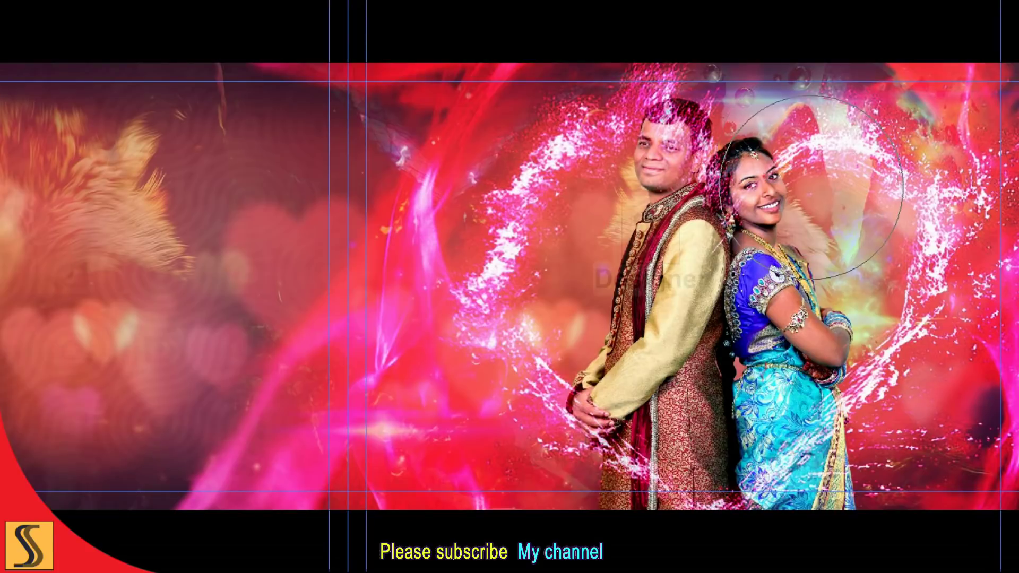
key("F7")
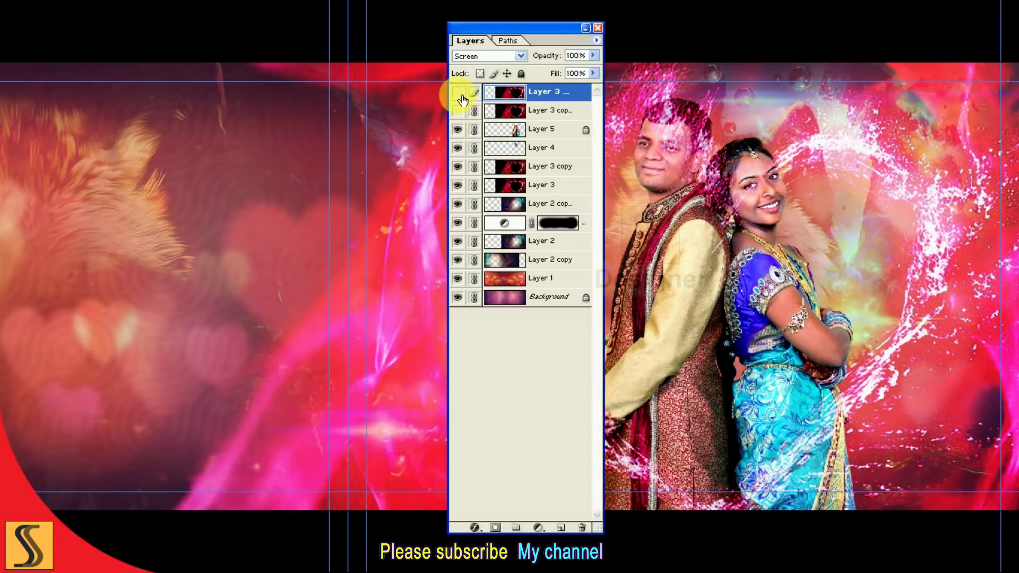
key("F7")
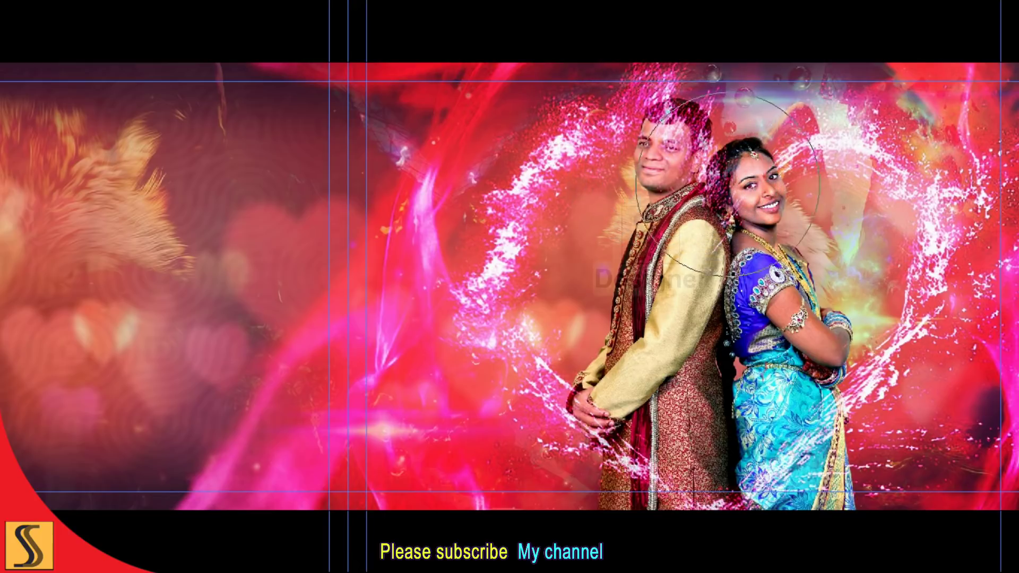
left_click_drag(687, 163, 690, 175)
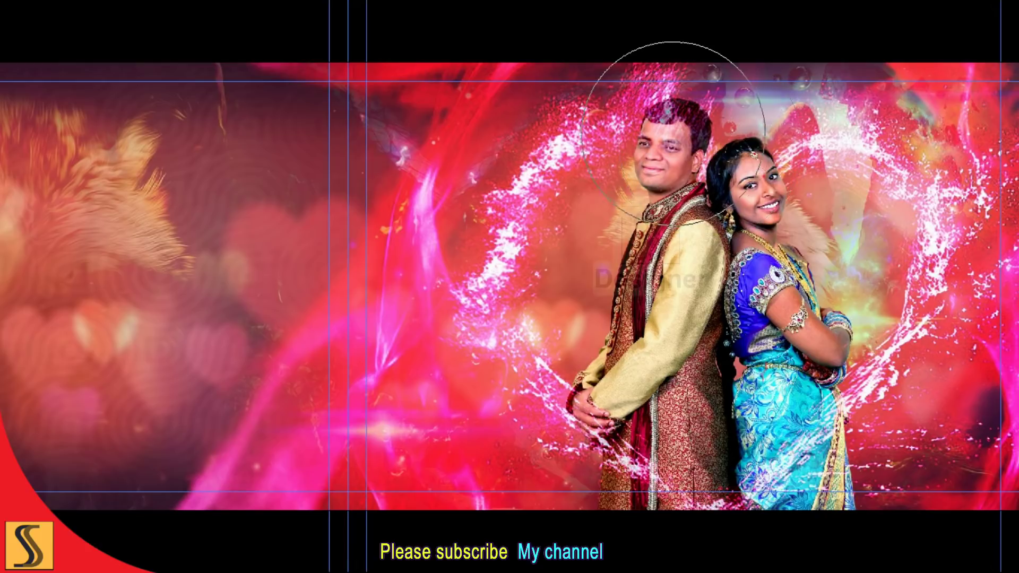
left_click_drag(663, 133, 647, 131)
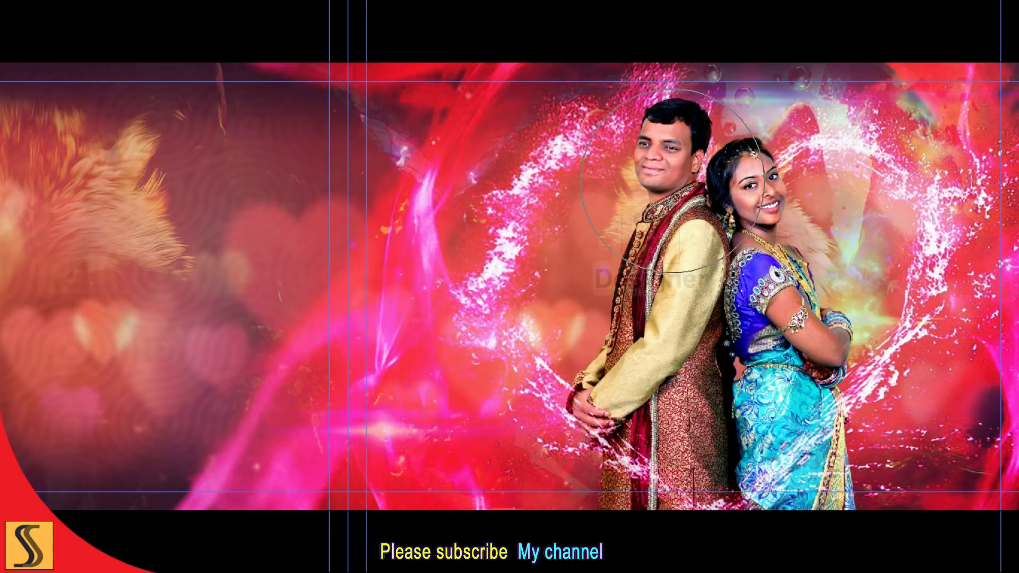
key("F7")
left_click(541, 112)
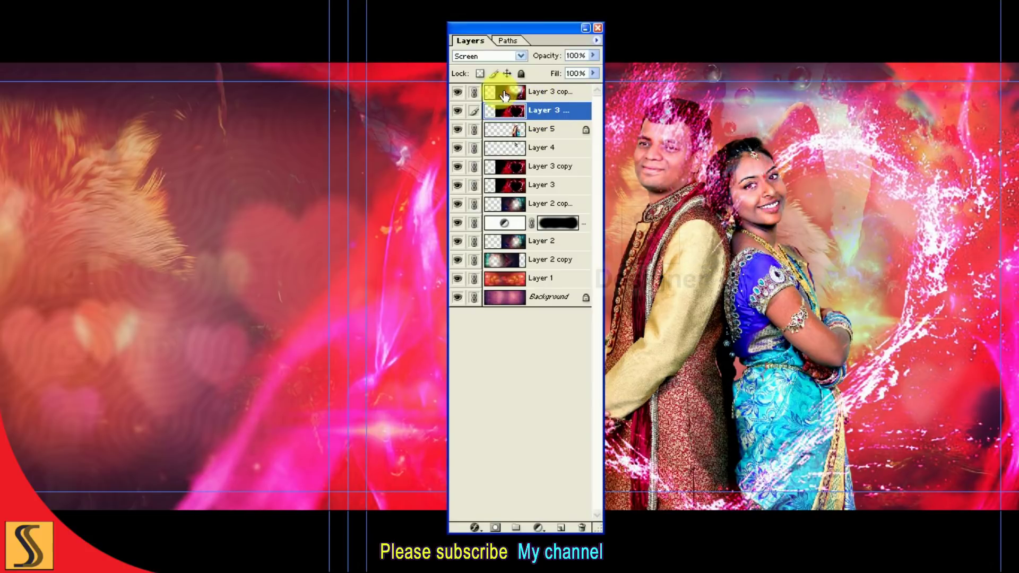
Erase the leftover pink splatter over both faces on the second swirl copy.
key("F7")
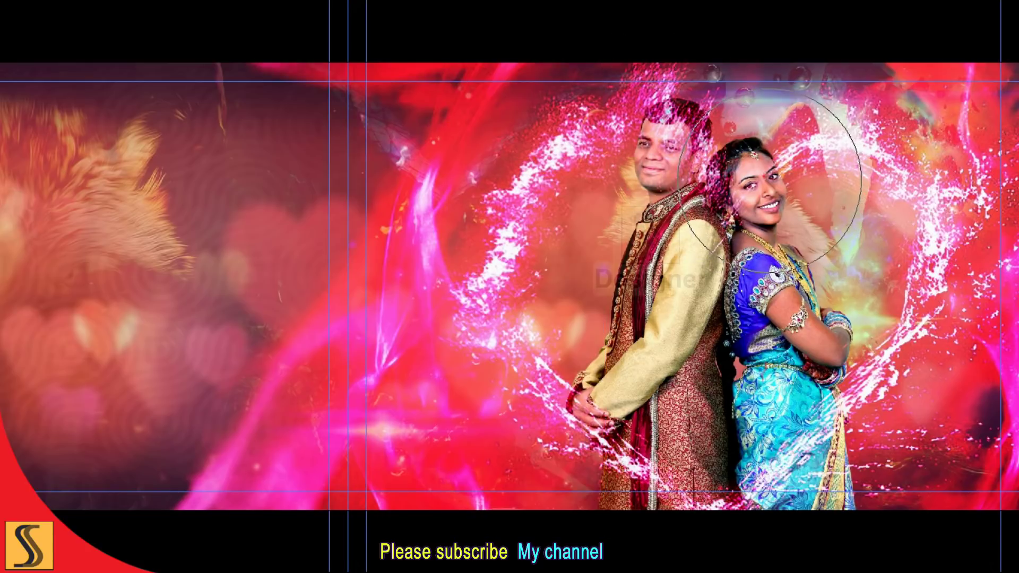
left_click_drag(741, 210, 677, 137)
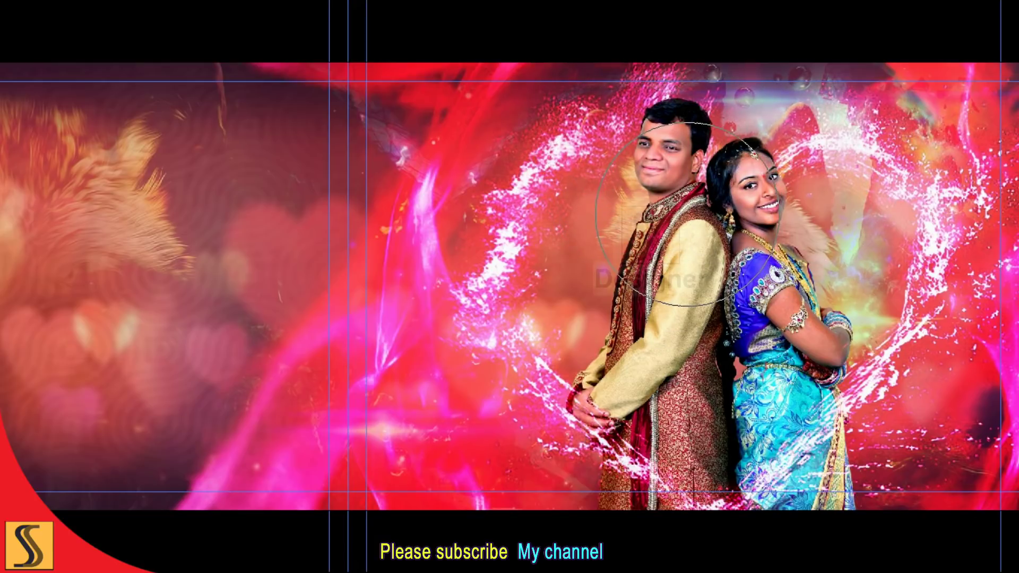
key("F7")
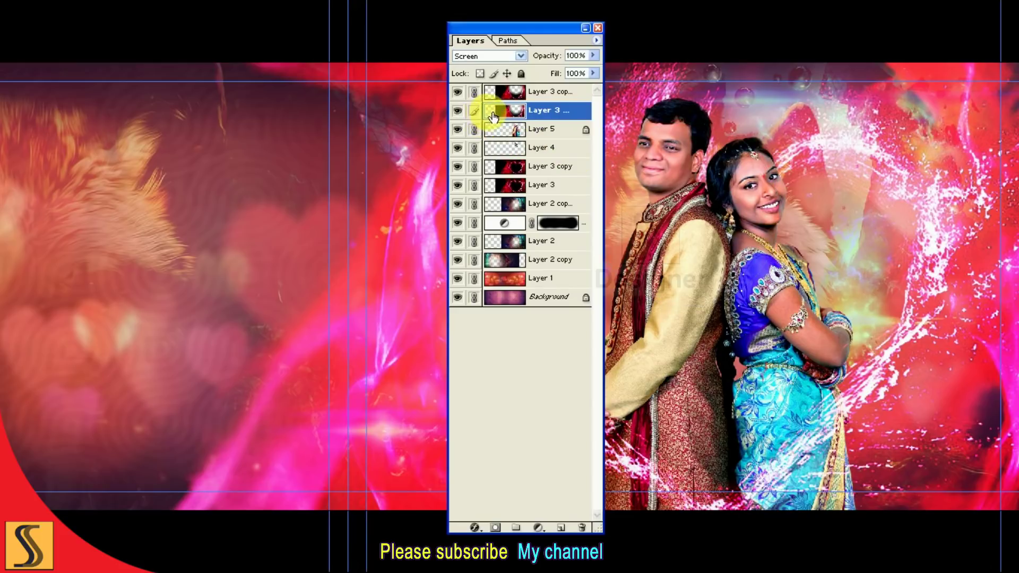
key("F7")
key("ctrl+0")
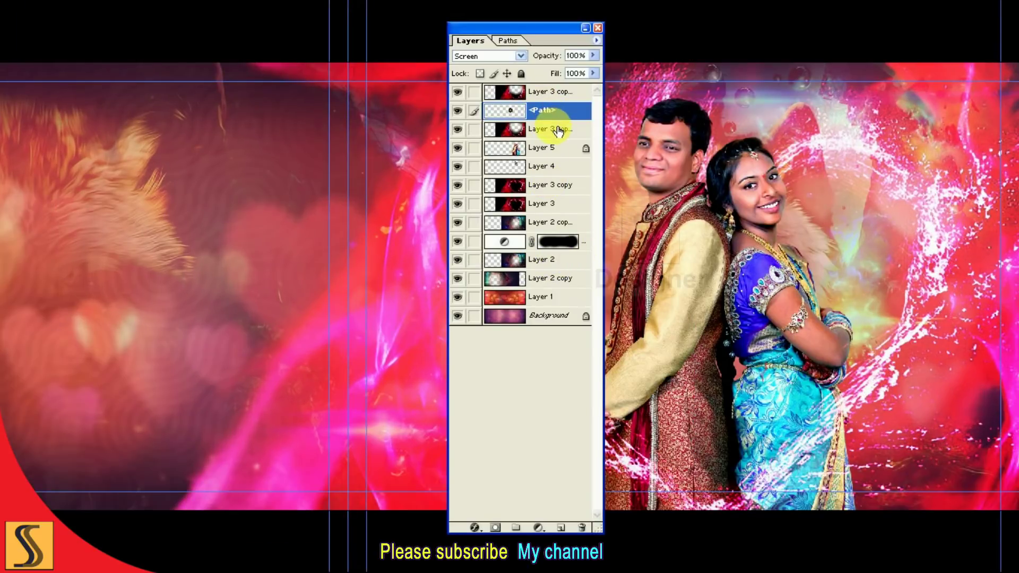
Place the <Path> glow layer beneath Layer 4 and Layer 5, then compare their visibility.
mouse_move(559, 130)
left_mouse_down()
mouse_move(542, 165)
mouse_move(513, 166)
left_mouse_up()
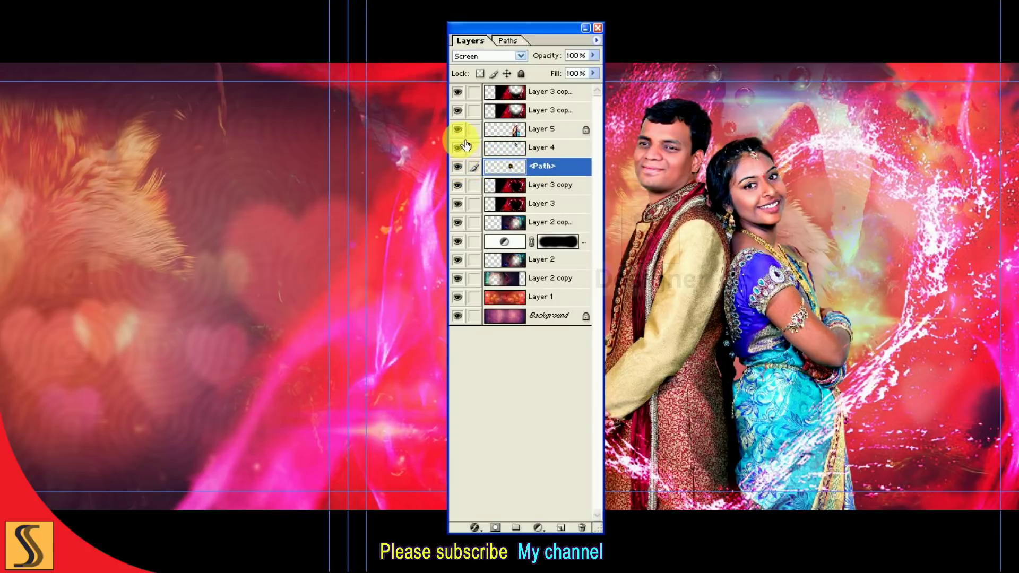
left_click_drag(456, 134, 464, 152)
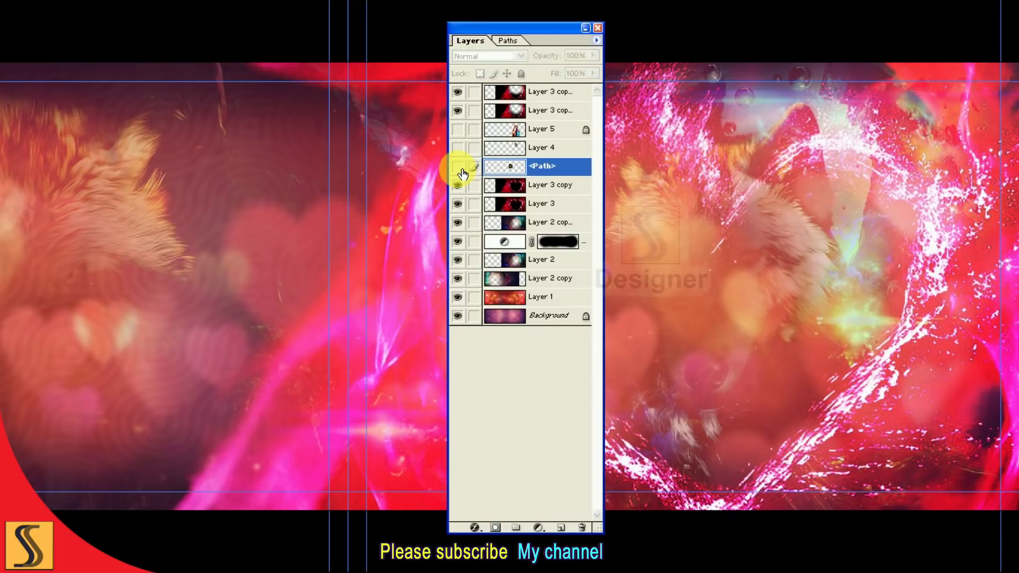
left_click_drag(465, 154, 460, 134)
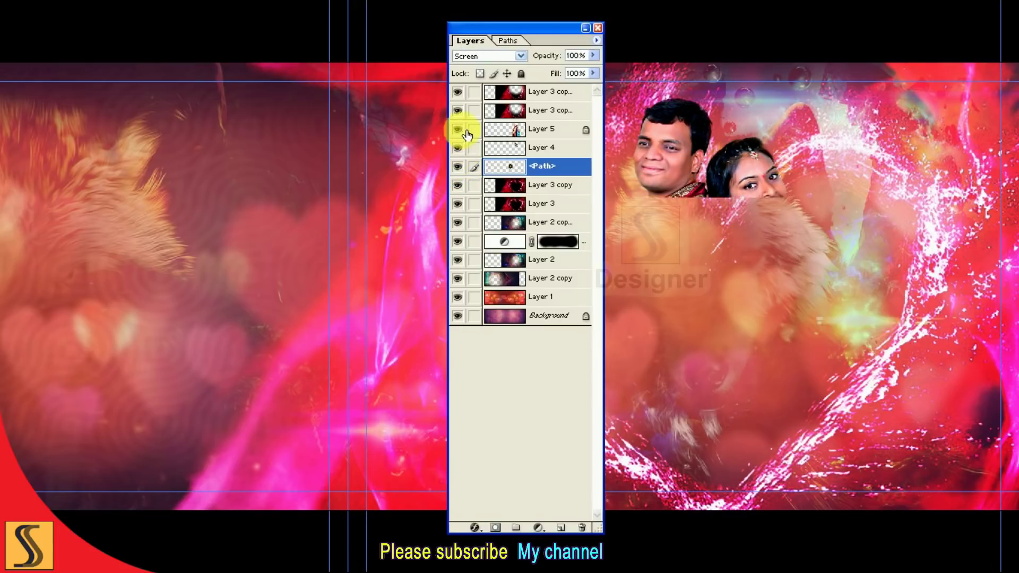
key("F7")
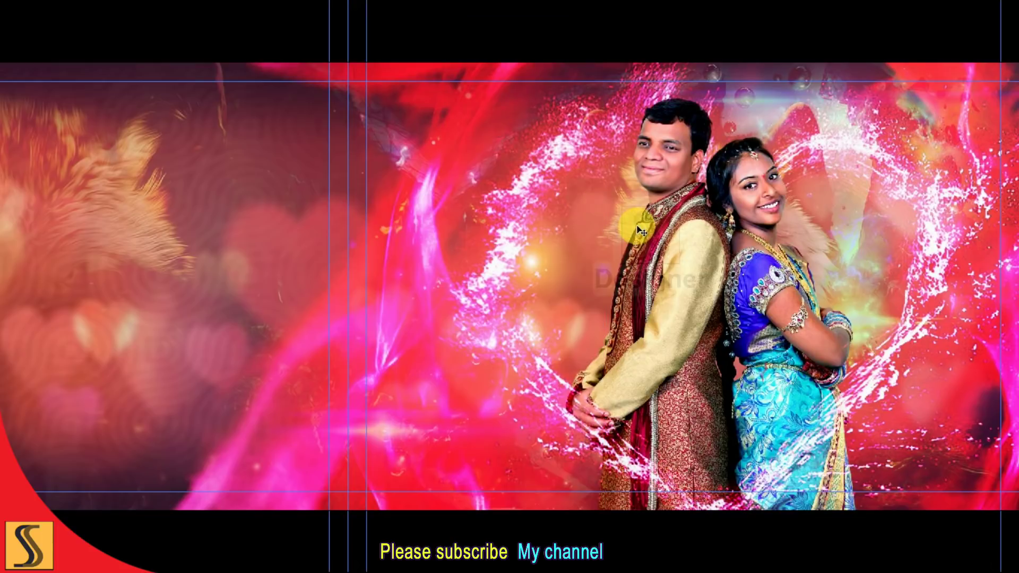
Scale the couple photo layer up slightly around its centre with Free Transform.
key("ctrl+t")
key("Return")
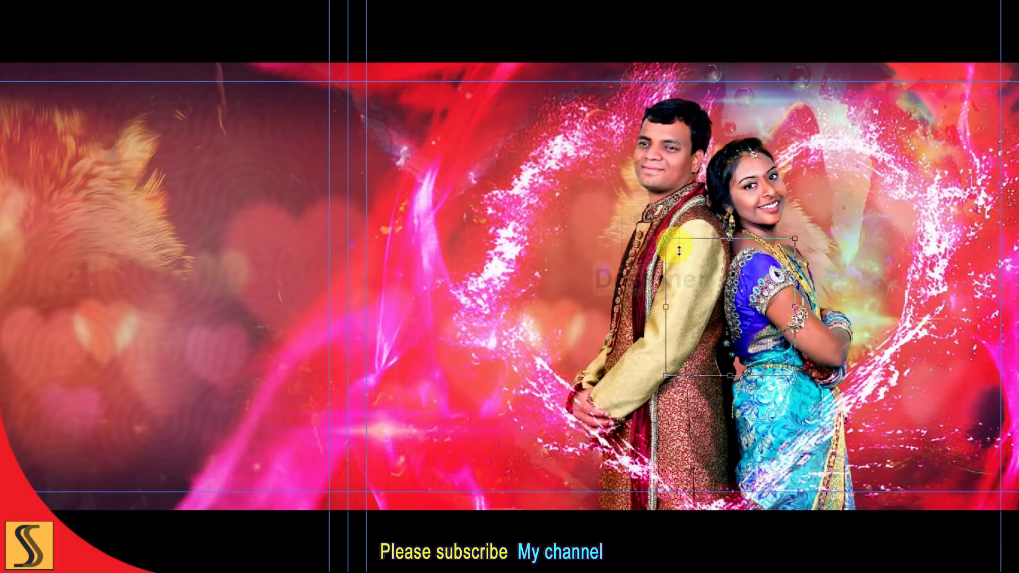
left_click(625, 200)
key("ctrl+t")
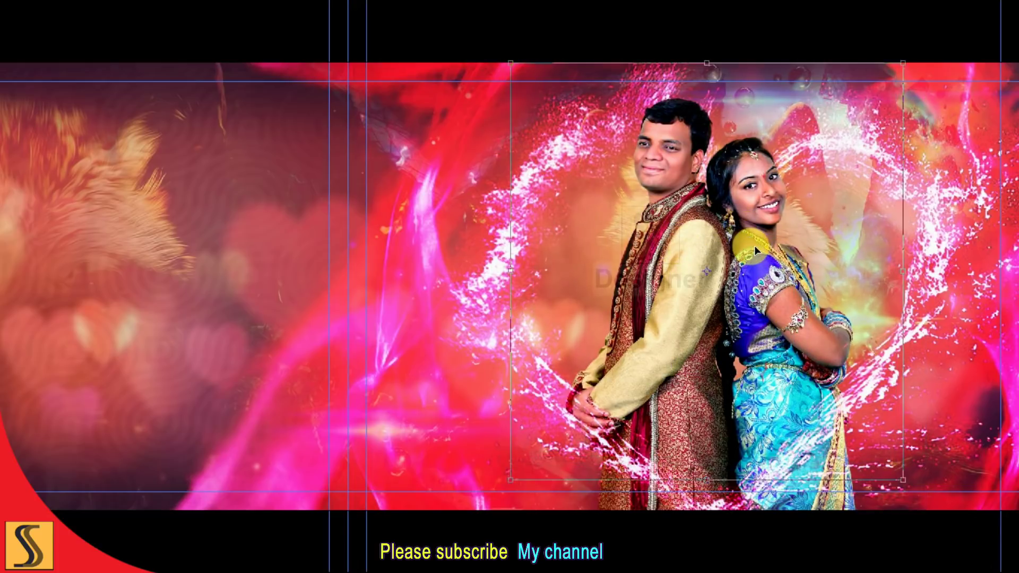
key("ctrl+minus")
mouse_move(633, 120)
left_mouse_down()
mouse_move(542, 60)
mouse_move(541, 27)
left_mouse_up()
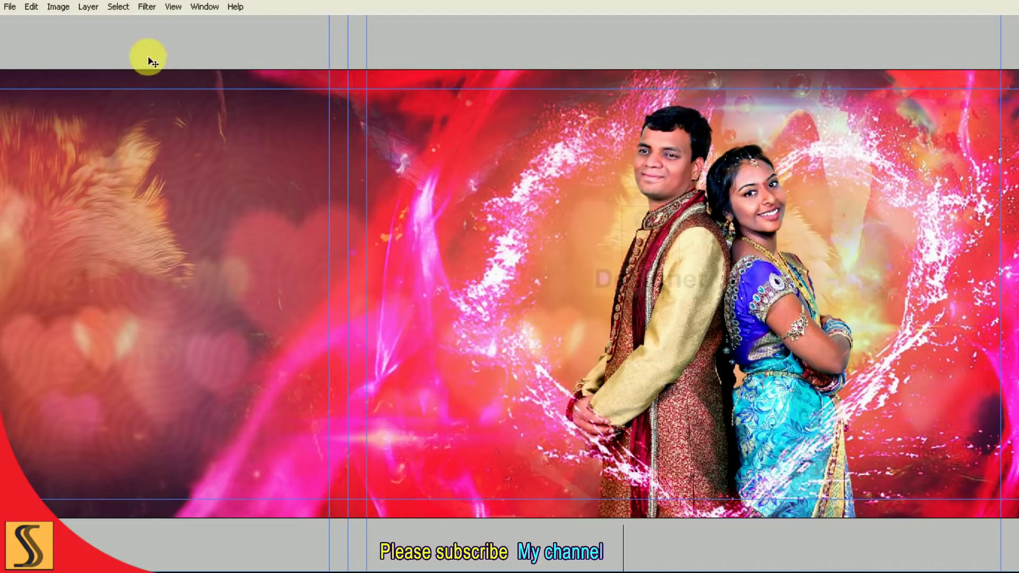
Colorize the glow layer with Hue/Saturation at hue 222 and boosted saturation.
left_click(59, 7)
mouse_move(80, 41)
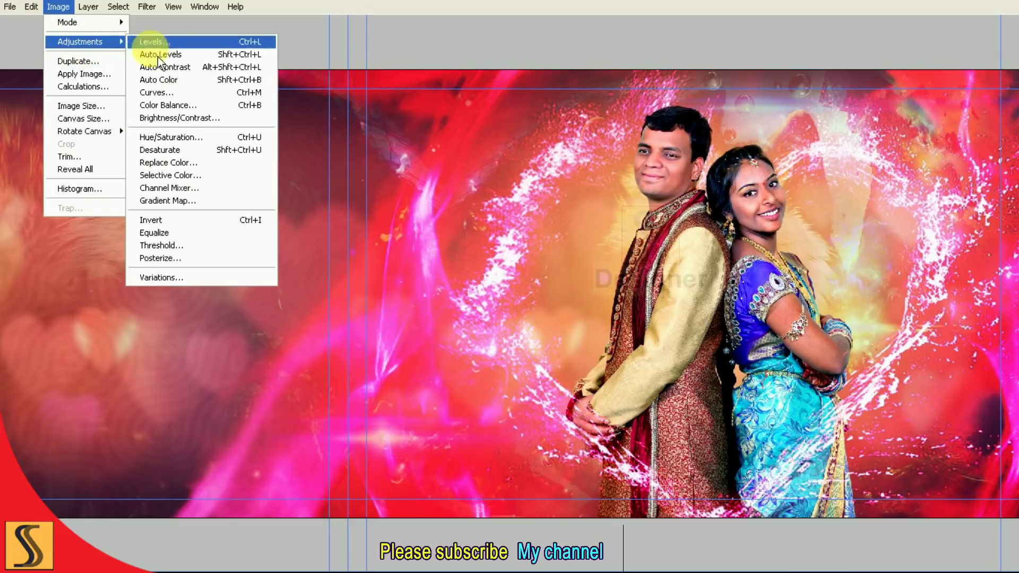
left_click(219, 137)
left_click_drag(475, 243, 418, 216)
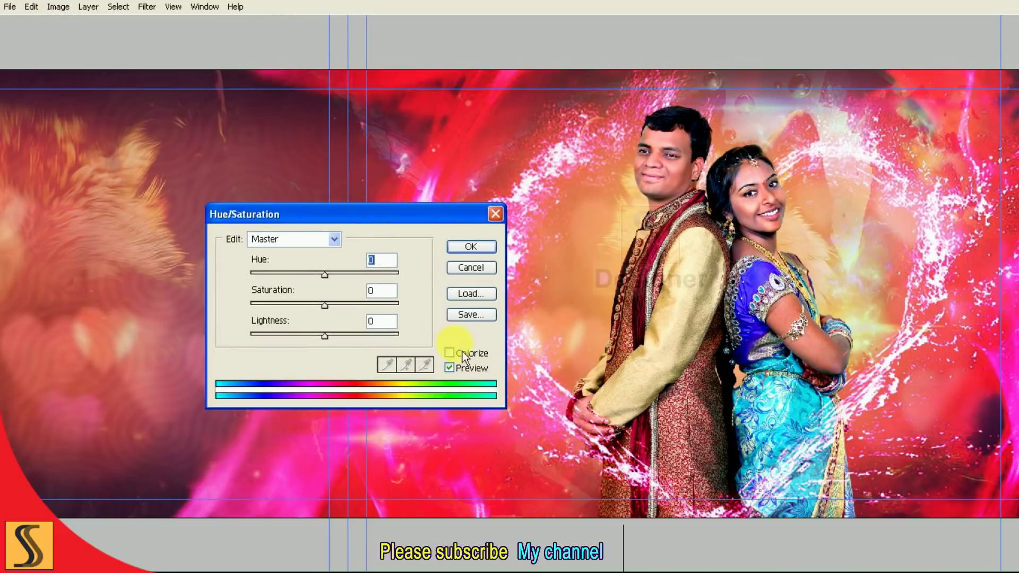
left_click(450, 354)
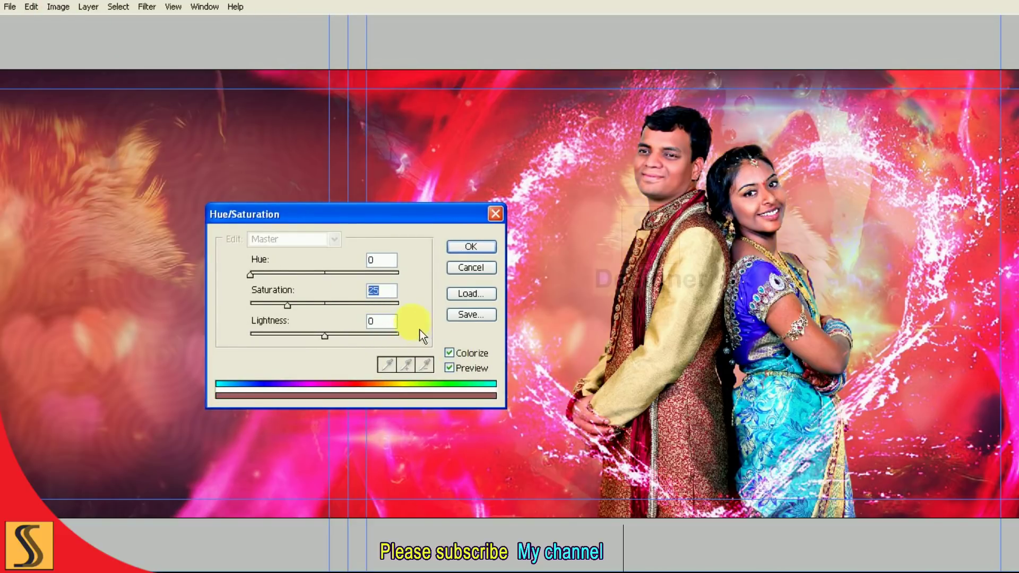
type("66")
type("222")
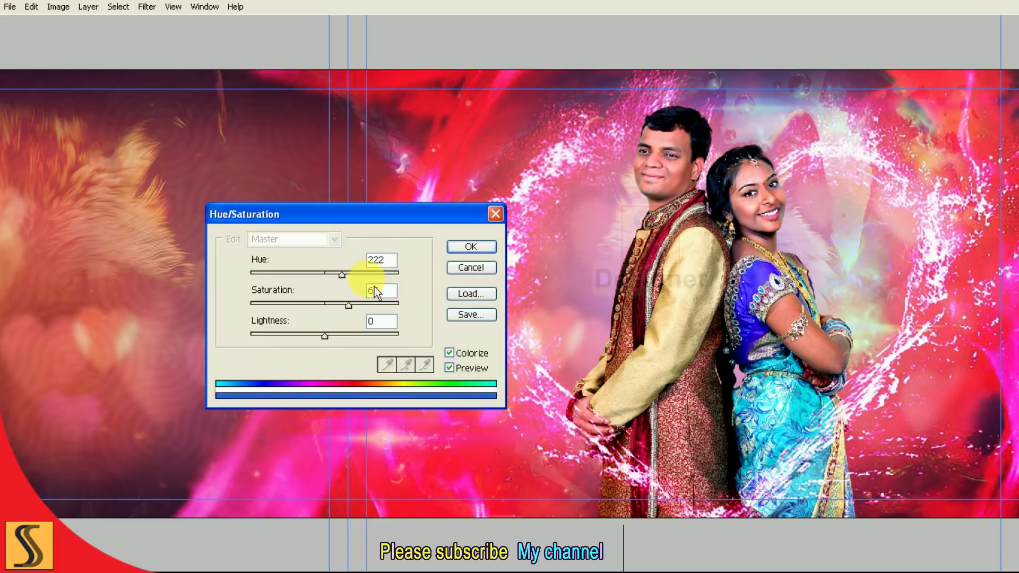
left_click_drag(358, 313, 397, 313)
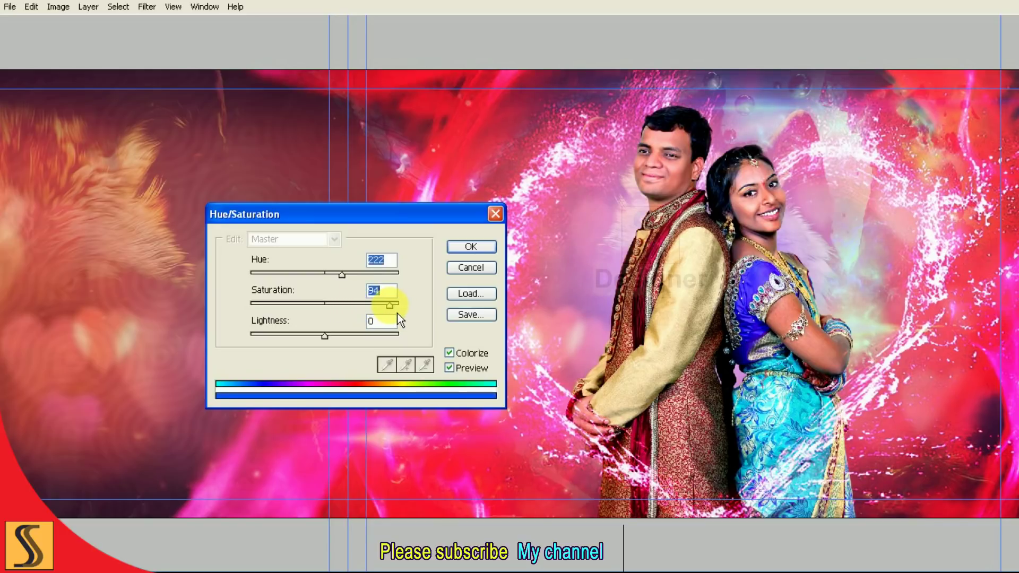
left_click(472, 248)
key("F7")
left_click_drag(496, 23, 367, 23)
Duplicate the blue glow layer twice, creating <Path> copy and <Path> copy 2.
left_click(333, 165)
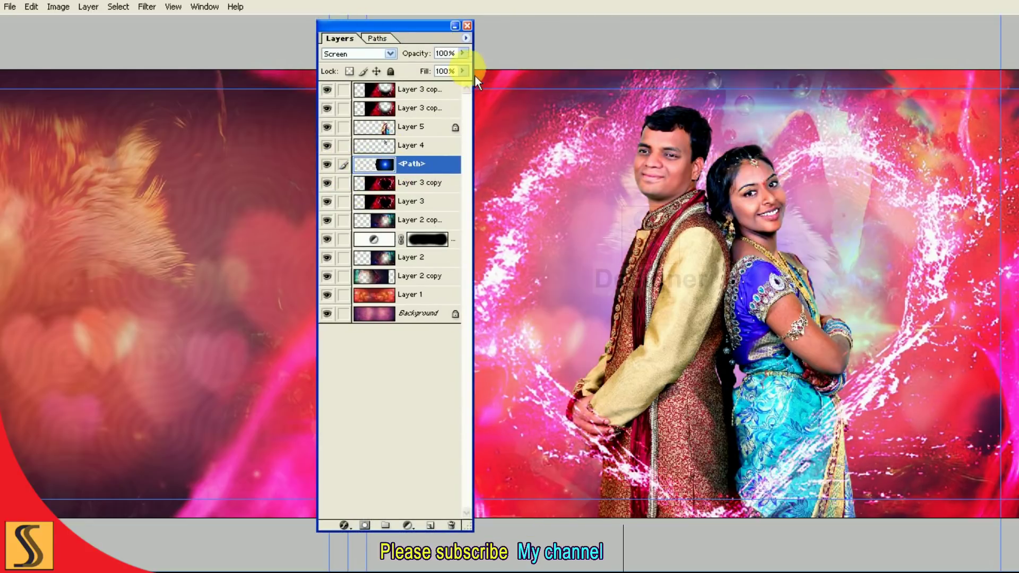
left_click(466, 38)
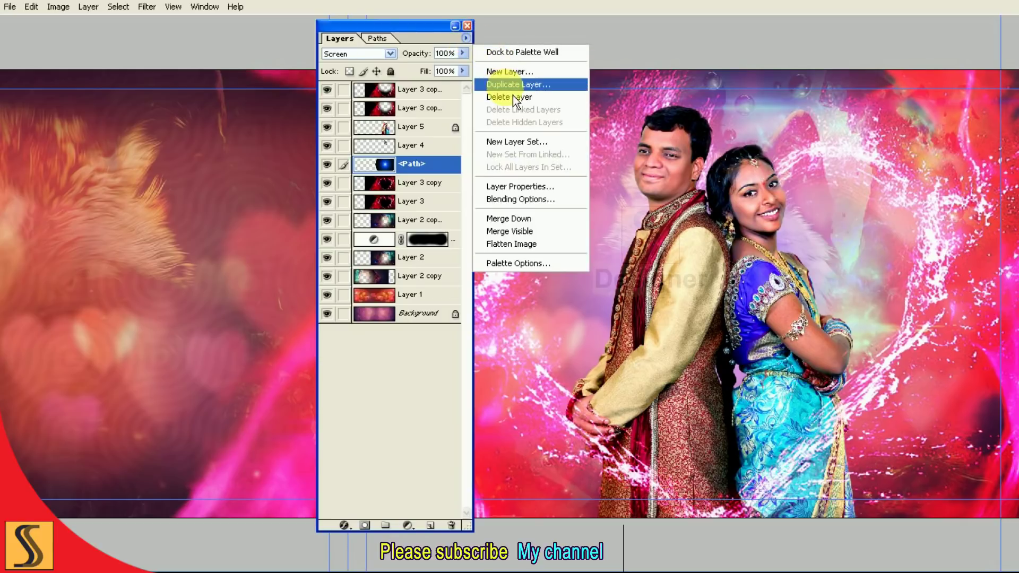
left_click(518, 85)
left_click(651, 244)
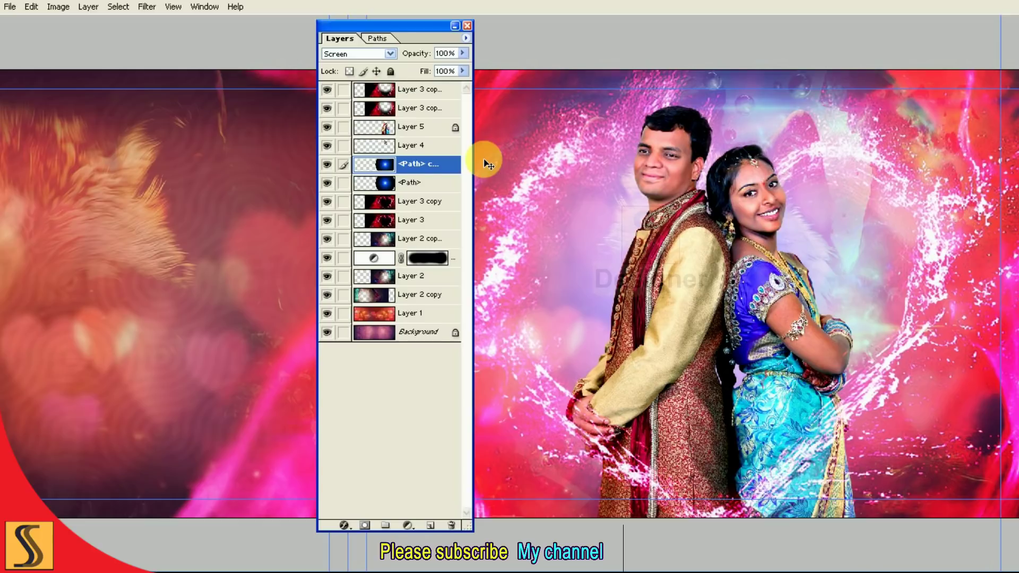
left_click(466, 38)
left_click(512, 83)
left_click(633, 241)
Move <Path> copy 2 to the top of the layer stack and start transforming it.
left_click_drag(419, 165, 419, 90)
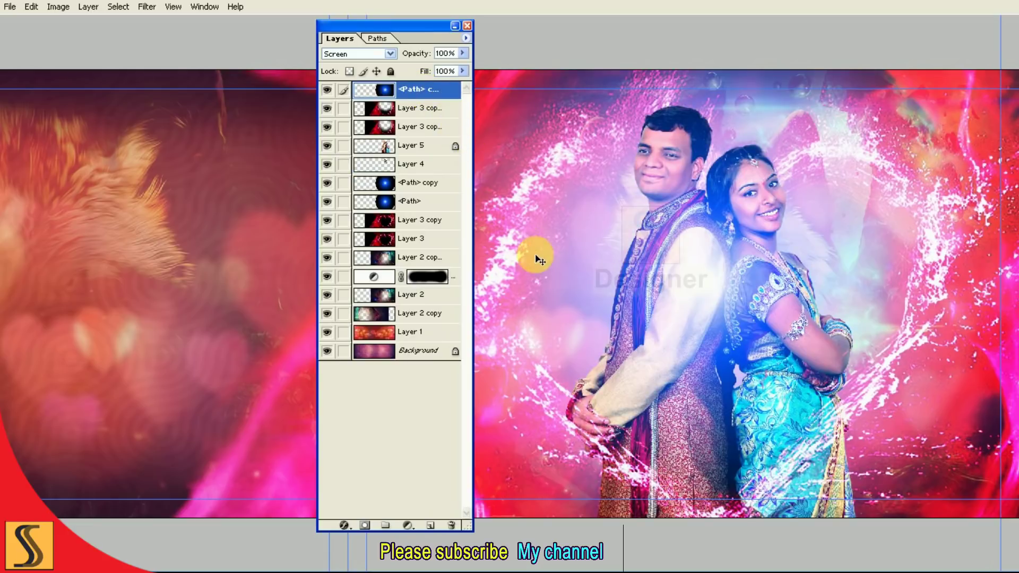
key("ctrl+t")
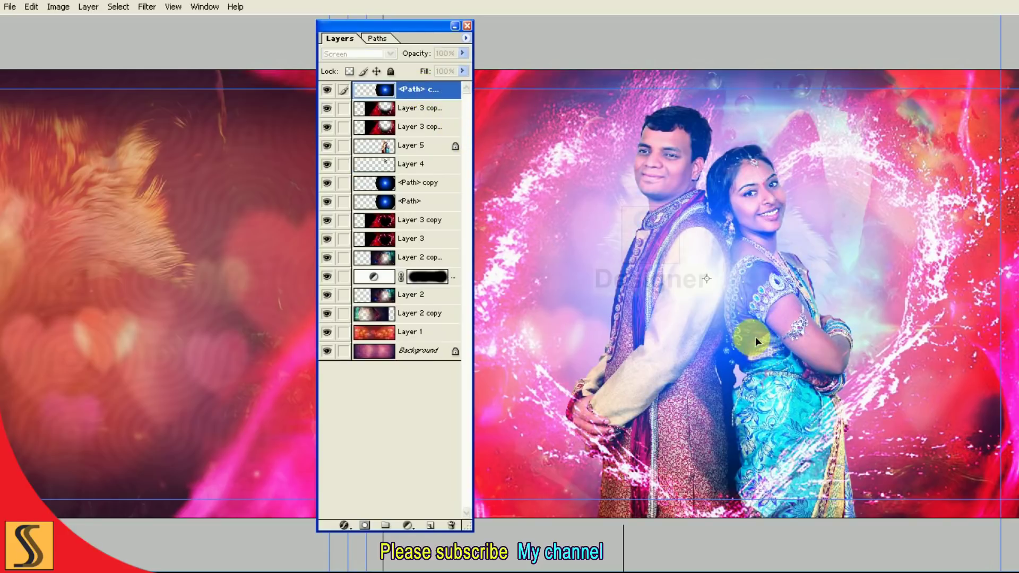
key("Tab")
key("ctrl+minus")
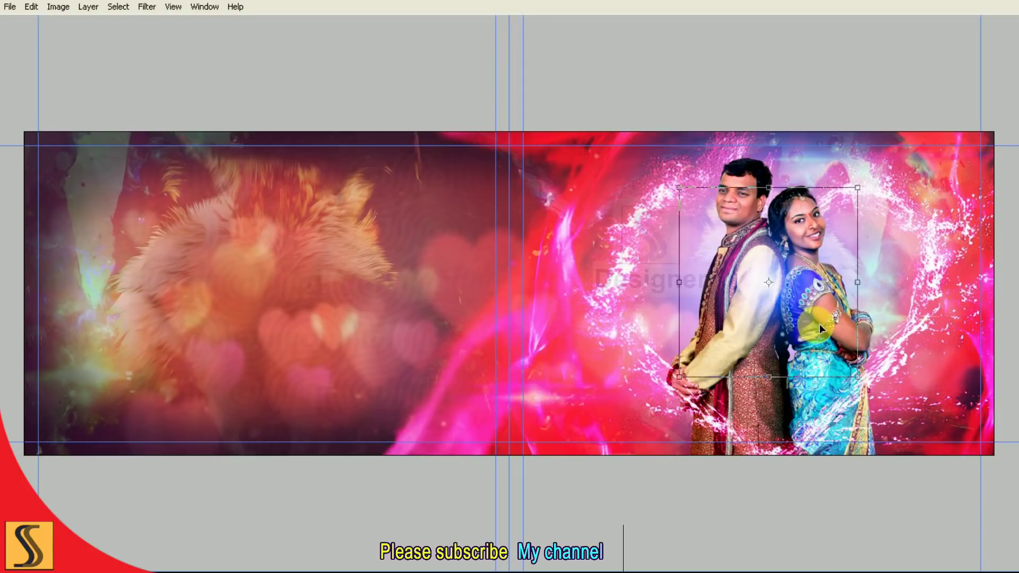
Drag the top blue glow copy over the couple's chest and resize it as a bluish highlight.
key("ctrl+plus")
mouse_move(819, 321)
left_mouse_down()
mouse_move(866, 347)
mouse_move(669, 342)
left_mouse_up()
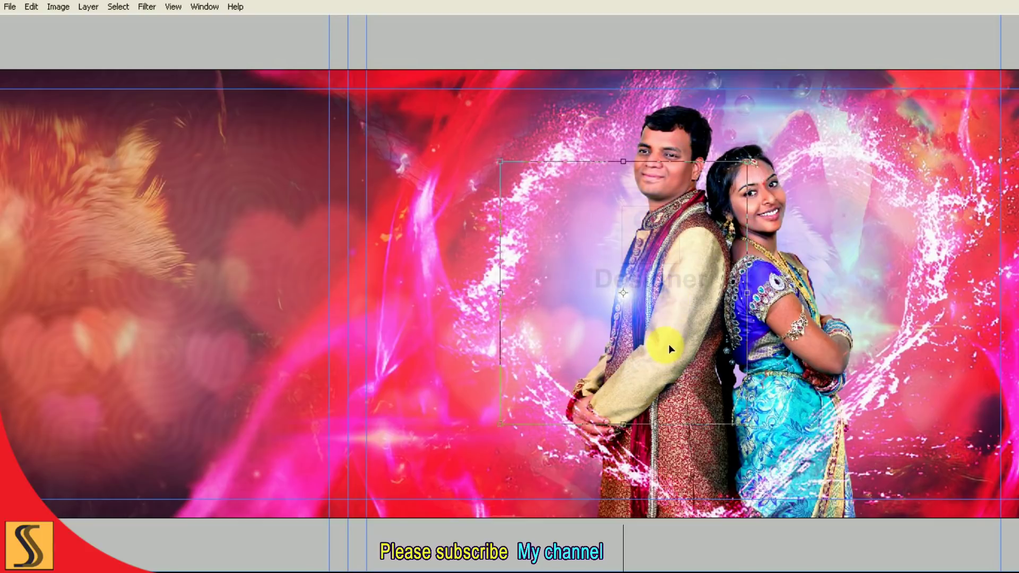
key("super")
key("super")
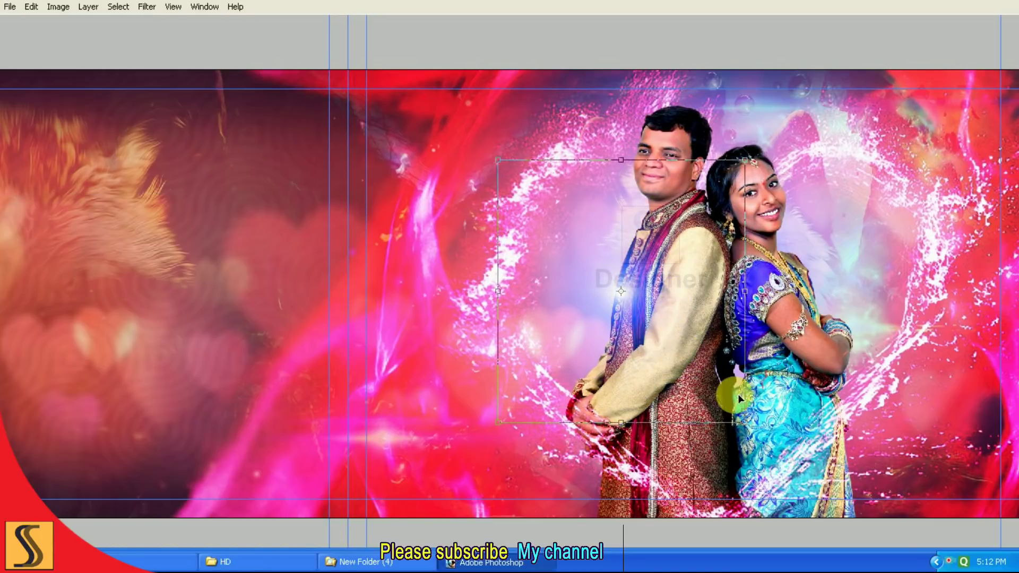
left_click_drag(745, 423, 754, 423)
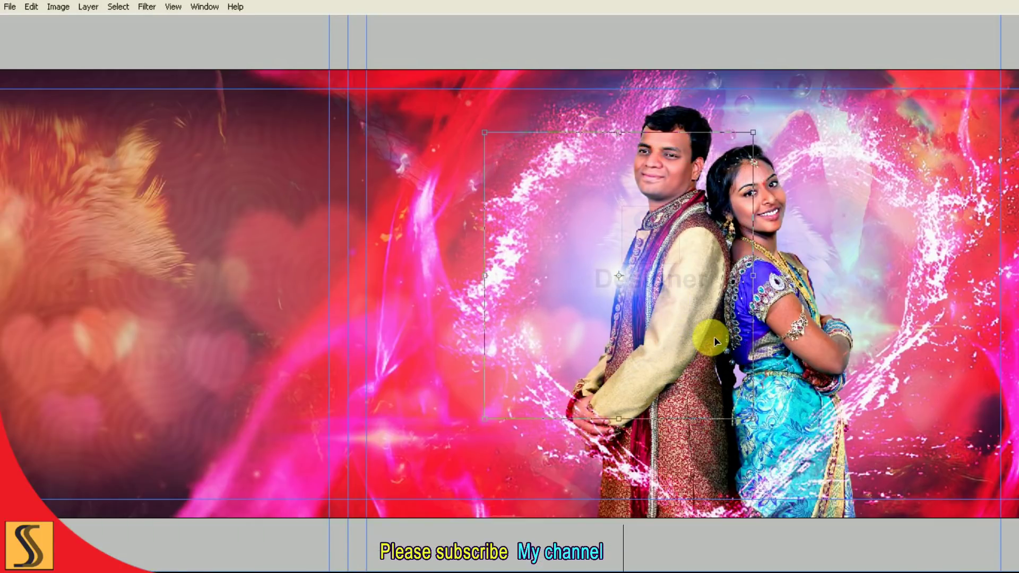
left_click_drag(715, 345, 708, 364)
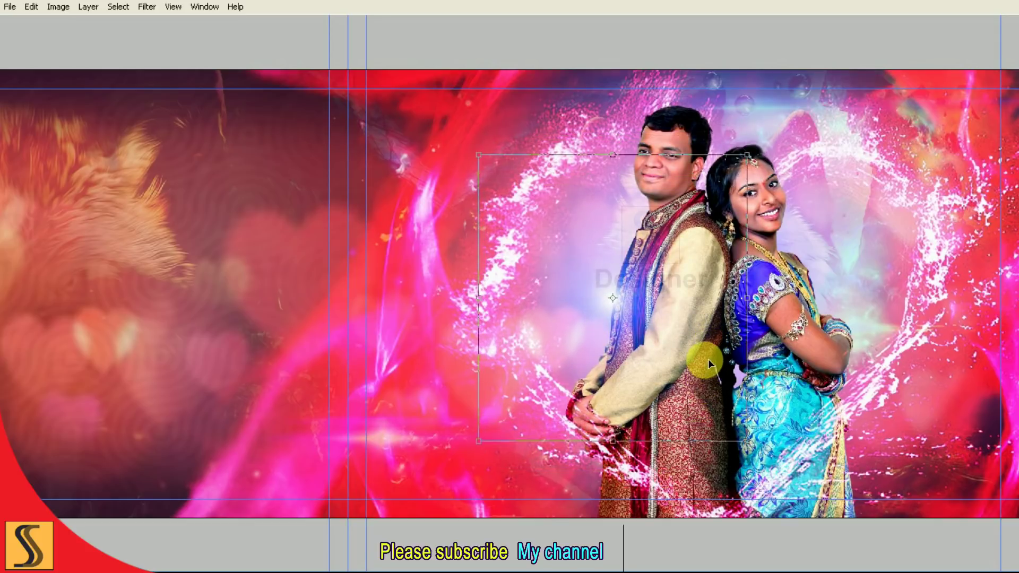
left_click_drag(747, 155, 754, 145)
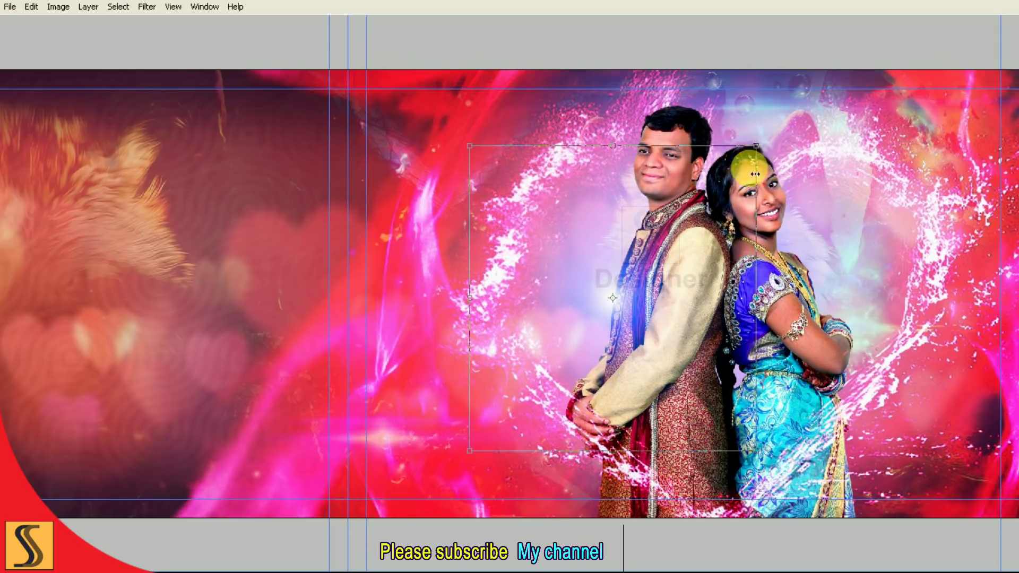
key("ctrl+plus")
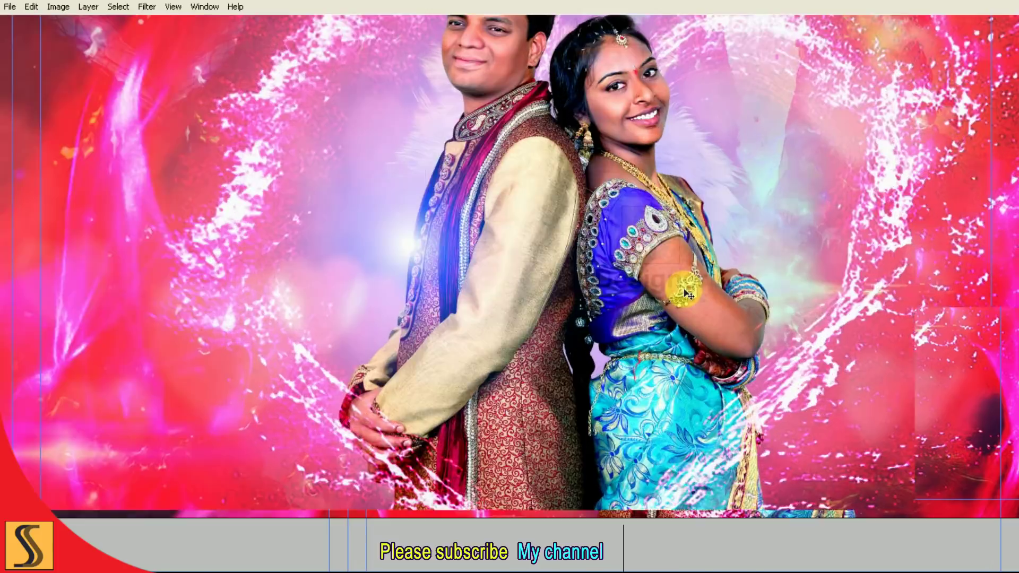
Duplicate the top blue glow layer as <Path> copy 3.
key("F7")
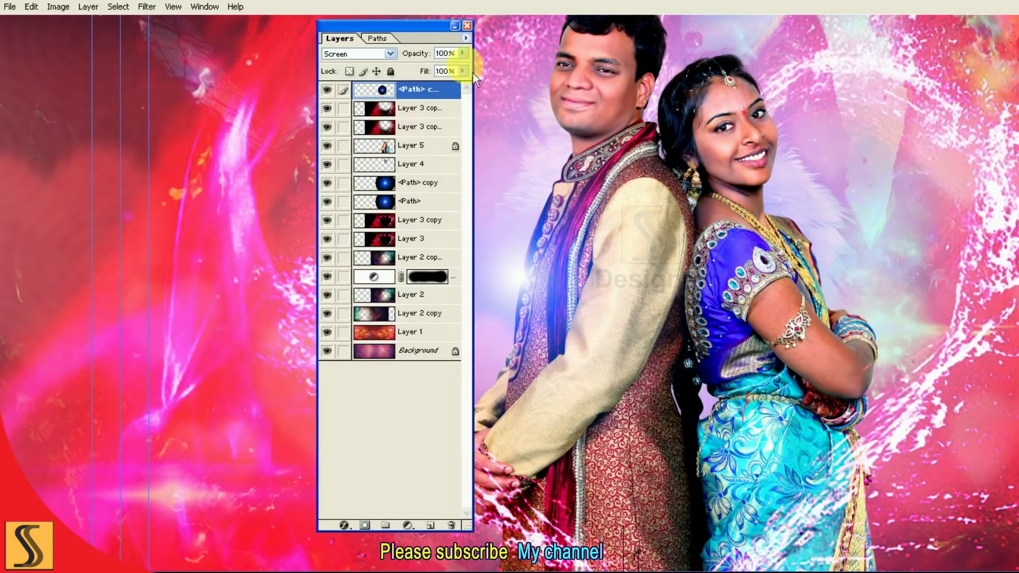
left_click(466, 38)
left_click(505, 81)
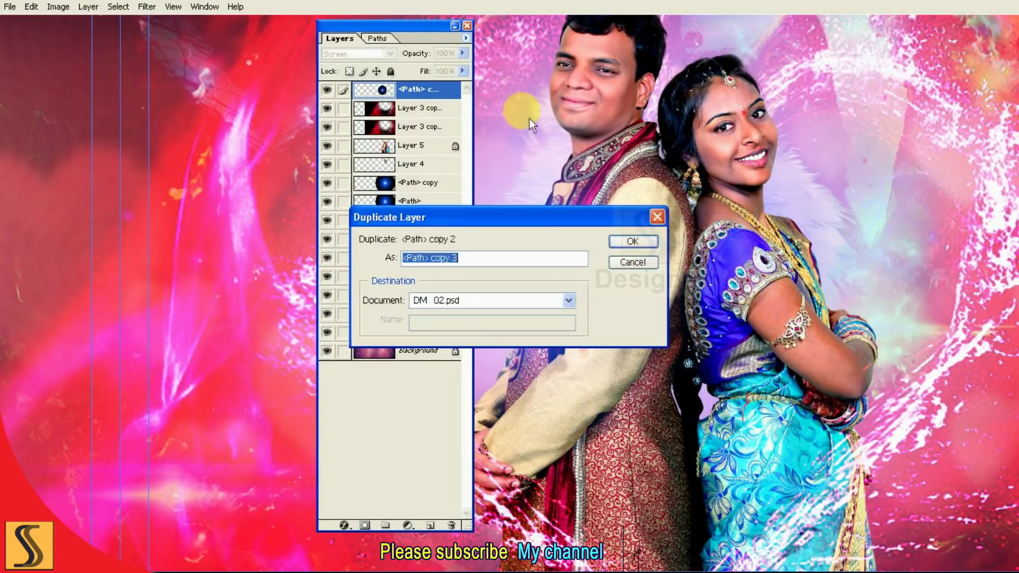
left_click(633, 241)
Move the new glow onto the woman's crossed arms and scale it down.
mouse_move(523, 285)
left_mouse_down()
mouse_move(884, 372)
mouse_move(861, 335)
left_mouse_up()
key("ctrl+t")
left_click_drag(636, 91, 728, 191)
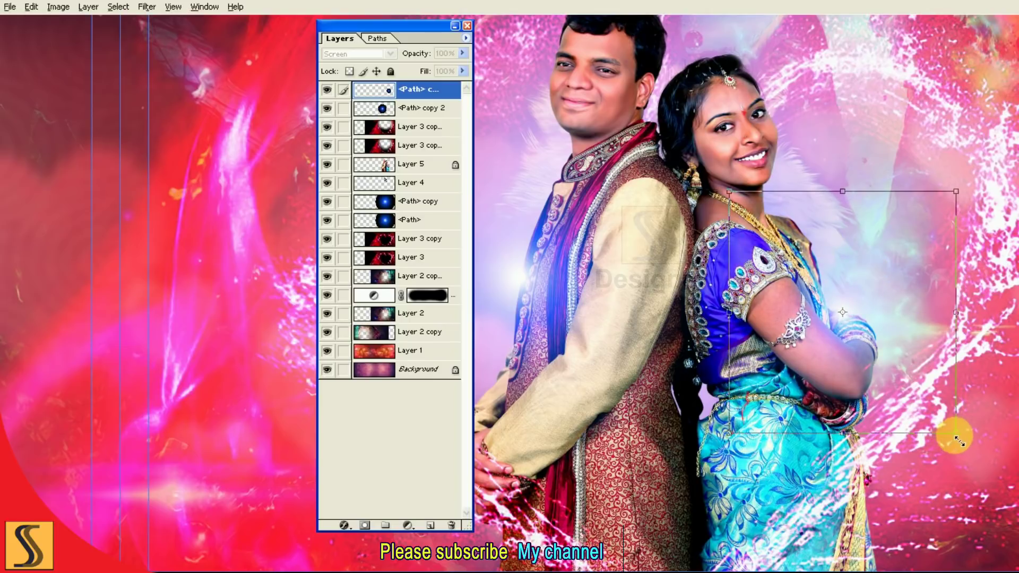
left_click_drag(955, 432, 938, 421)
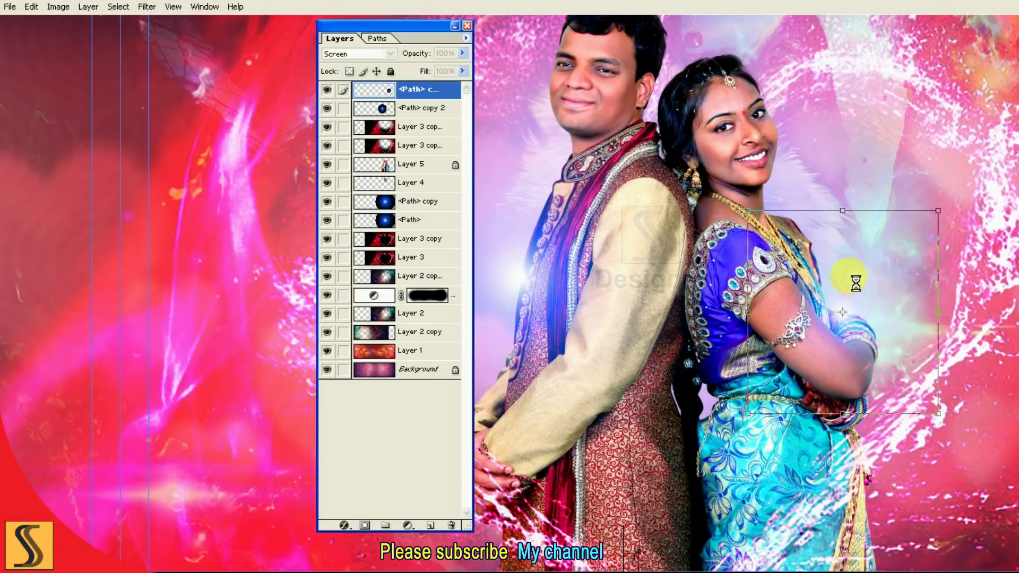
left_click(465, 37)
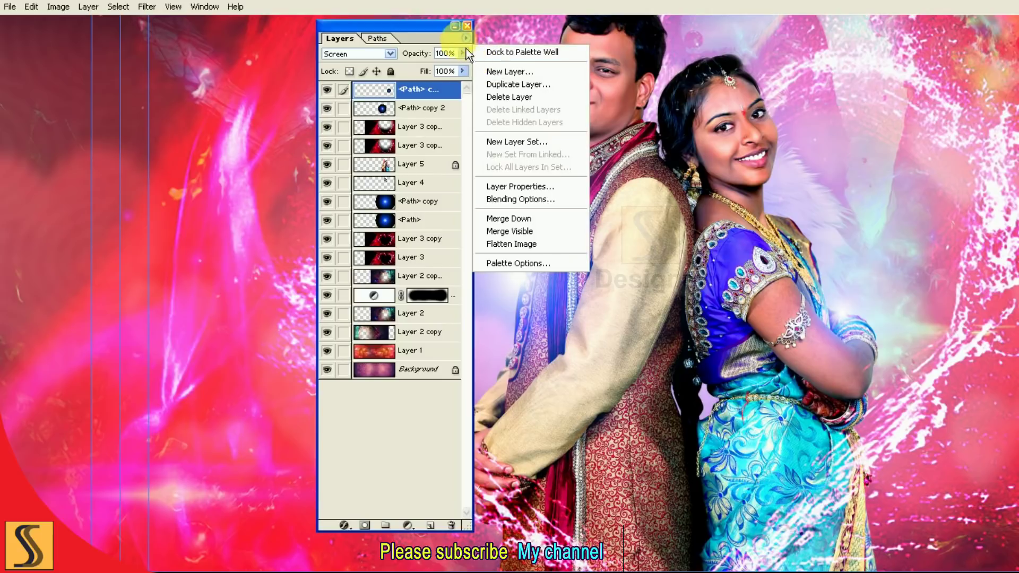
Set the top glow and <Path> copy 2 layers to 88% opacity.
left_click(468, 62)
left_click_drag(453, 77, 457, 70)
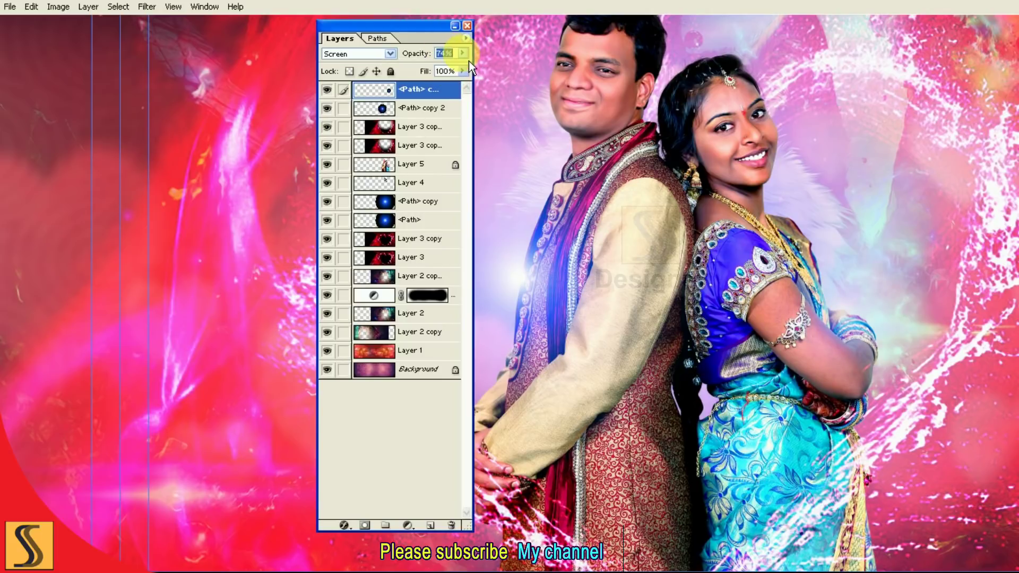
type("88")
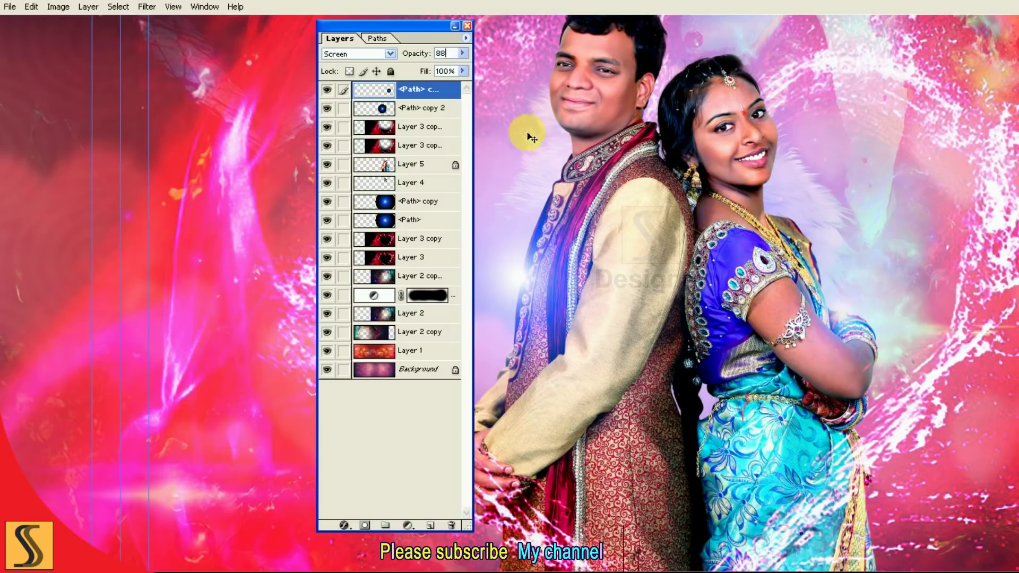
right_click(526, 287)
left_click(536, 236)
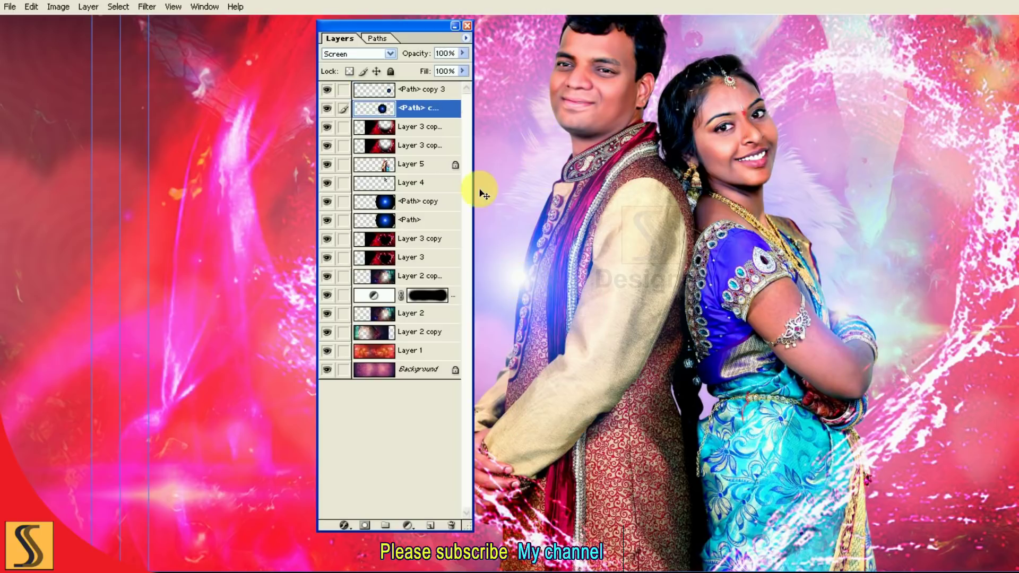
left_click(463, 54)
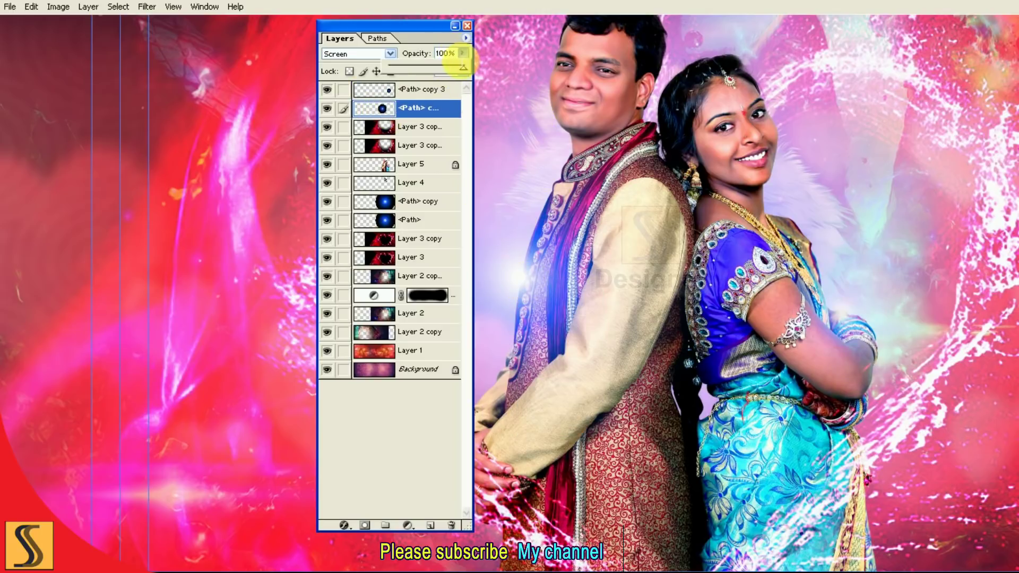
type("88")
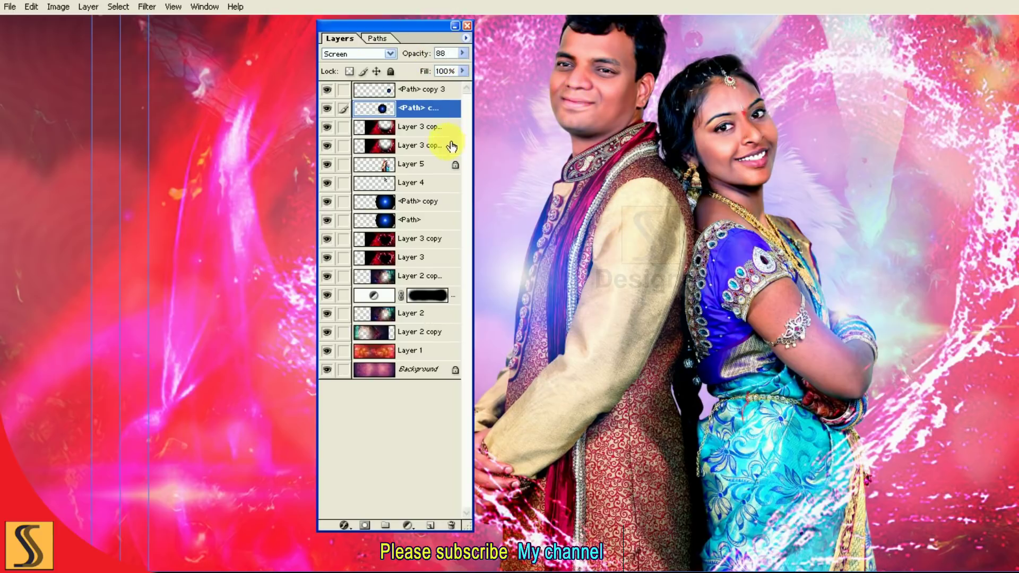
left_click(364, 95)
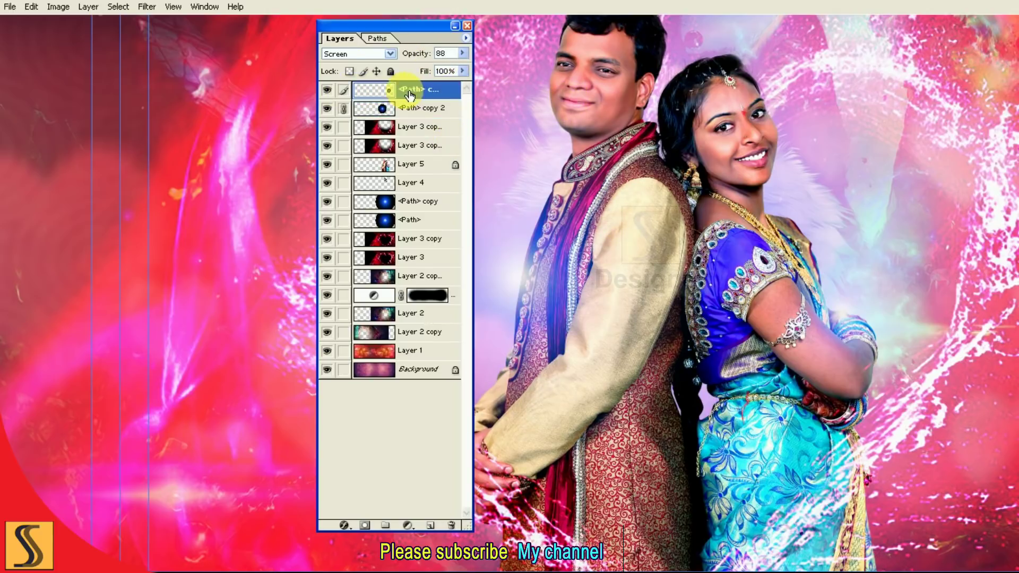
Merge the linked circle copy into the top layer and blend it in Screen mode.
left_click(466, 37)
left_click(535, 222)
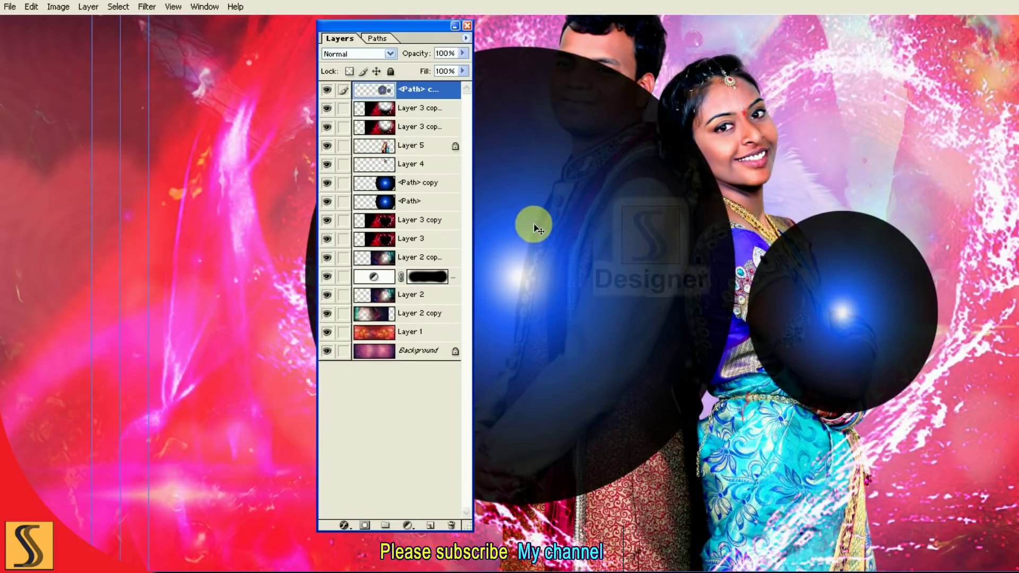
left_click(389, 54)
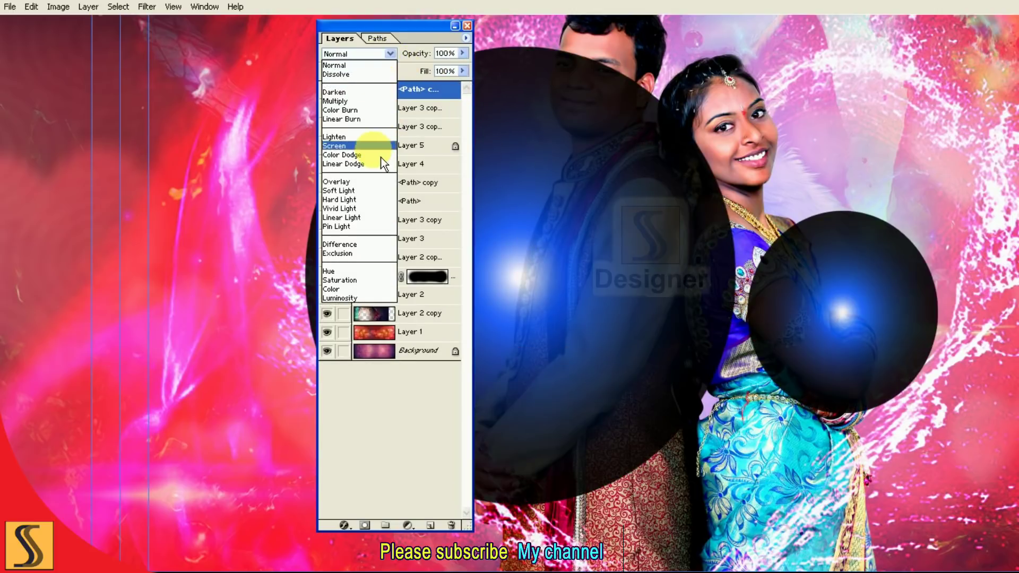
left_click(353, 146)
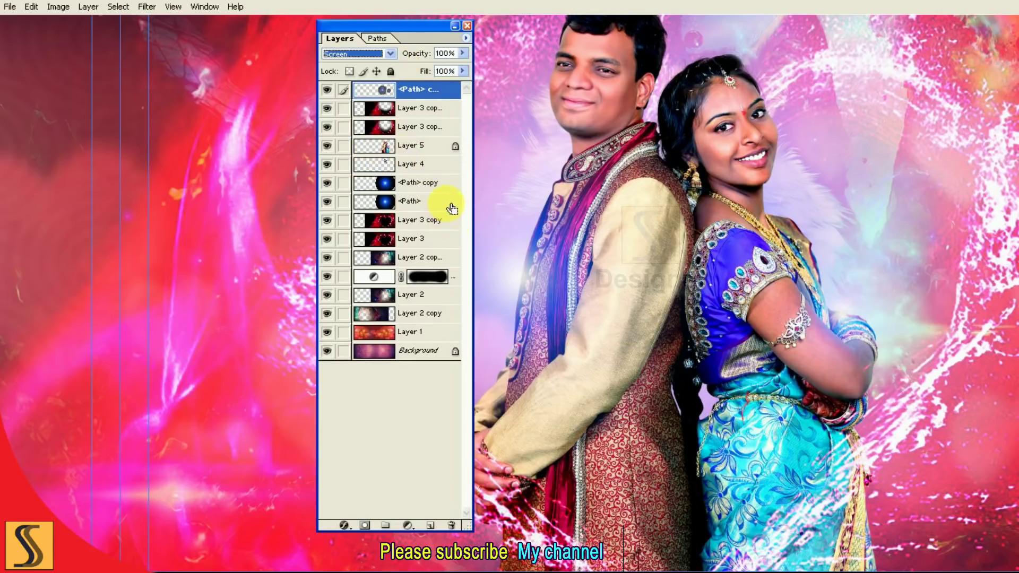
Fit the whole spread in the window and link all layers down to the Background.
key("ctrl+0")
left_click_drag(344, 115, 354, 359)
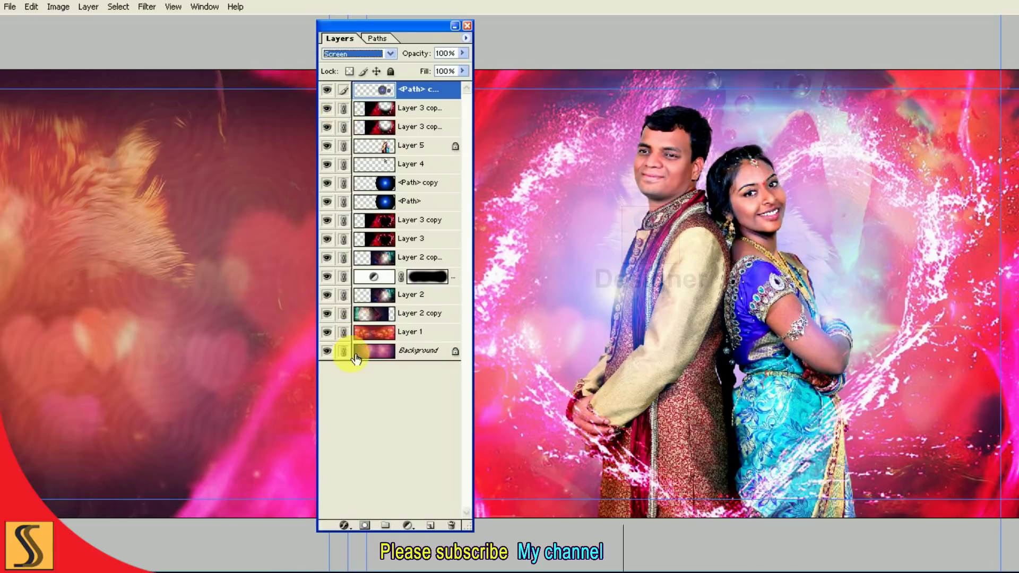
key("Tab")
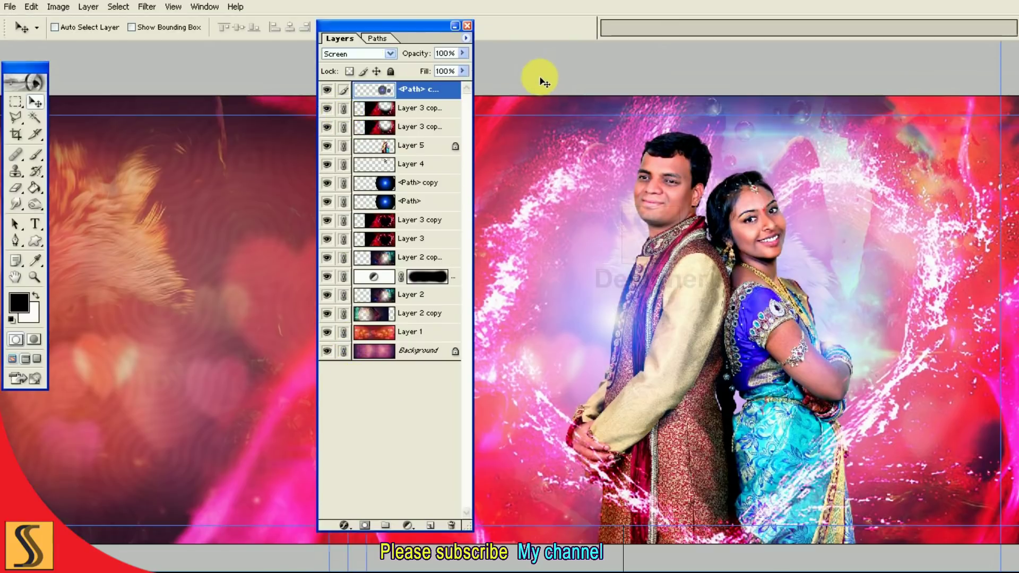
Hide the palettes, view the spread full-screen on black, then select Layer 5.
key("Tab")
key("f")
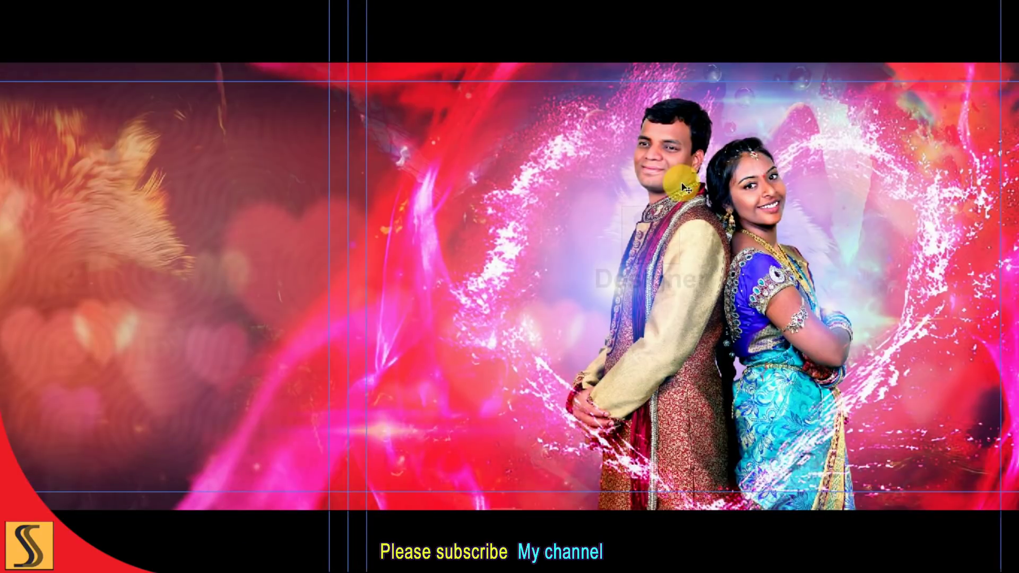
key("F7")
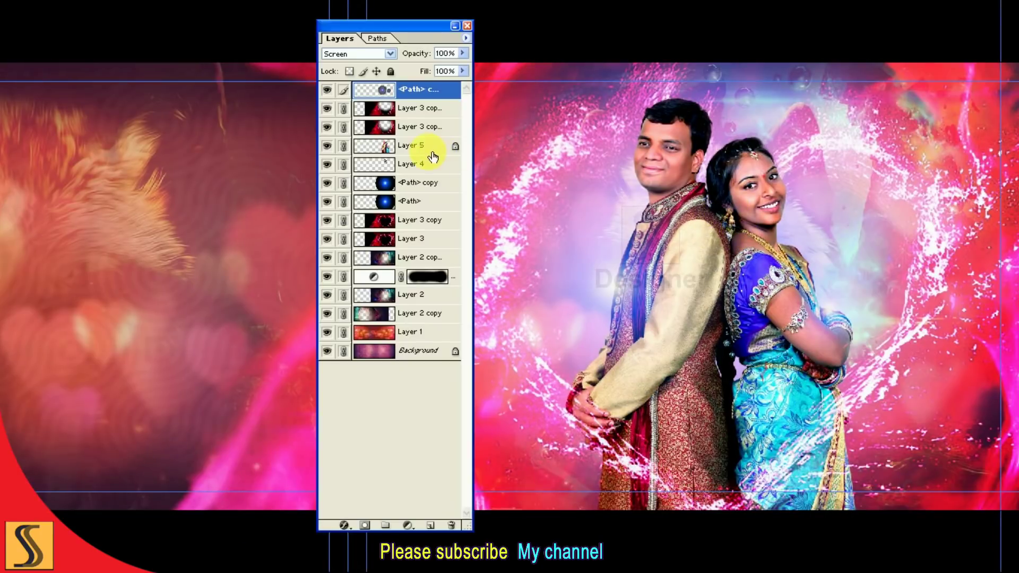
left_click(423, 151)
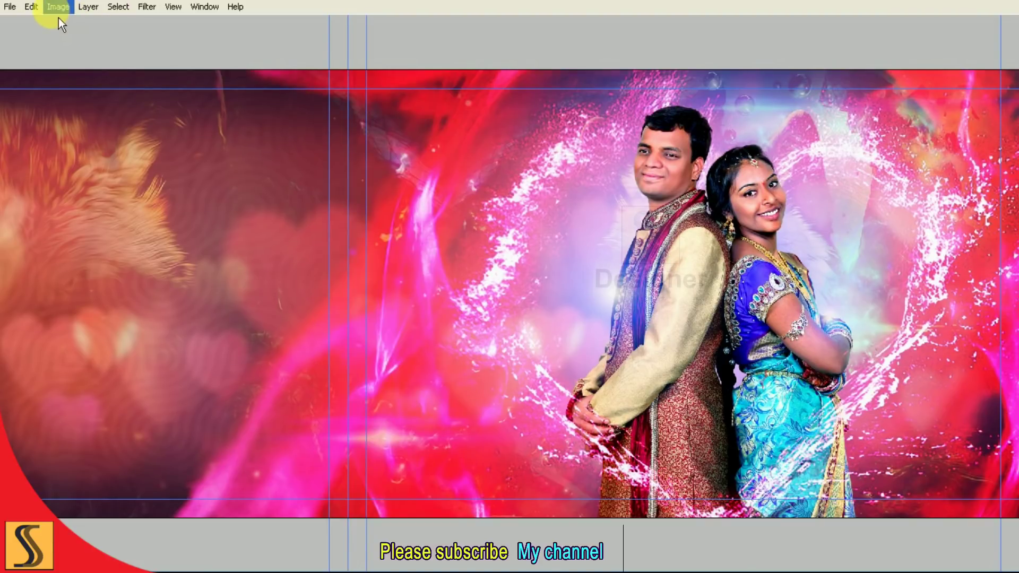
Apply a Color Balance setting the midtones to -31, +13, +31.
left_click(59, 6)
mouse_move(79, 41)
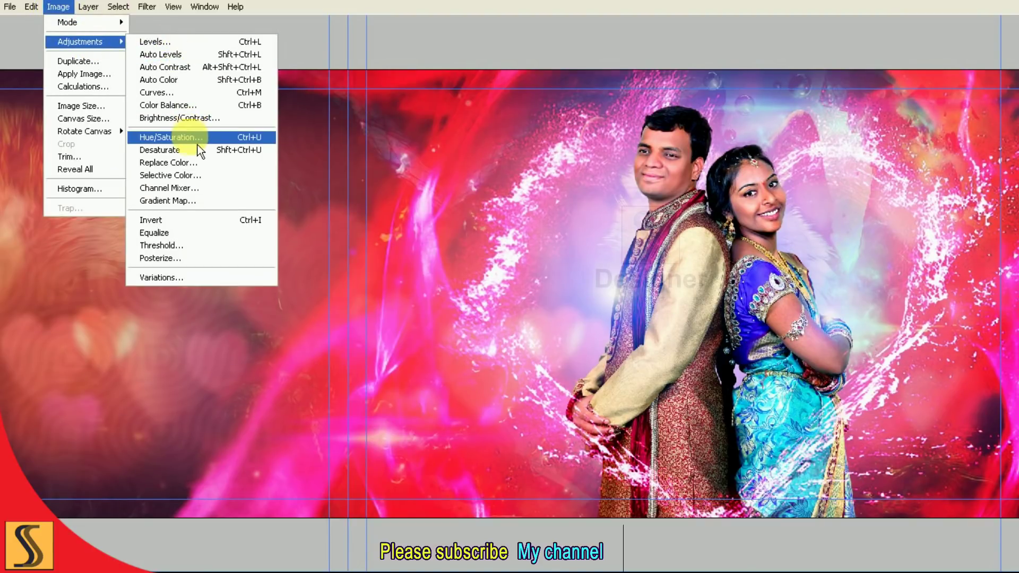
left_click(167, 105)
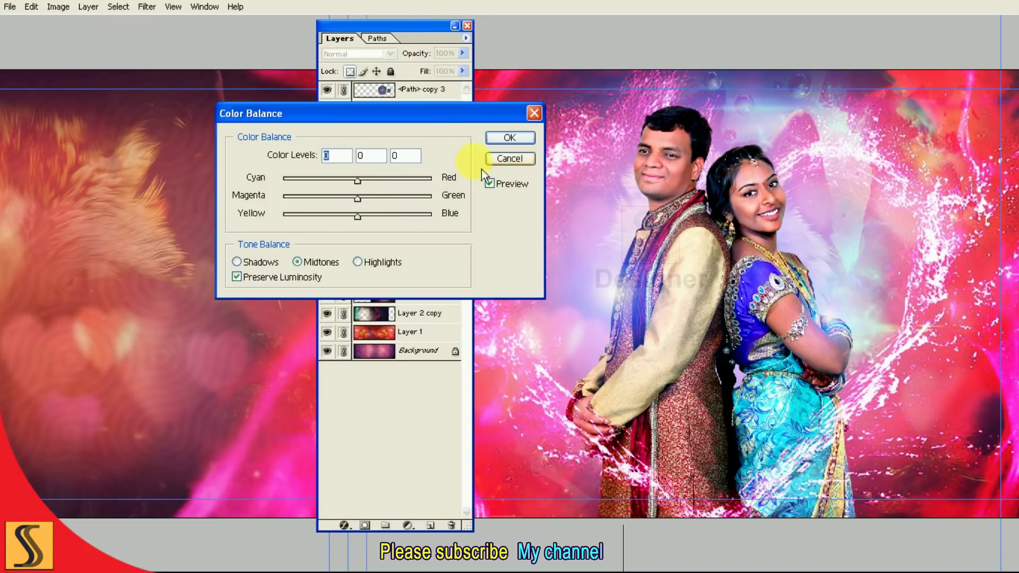
left_click_drag(434, 126, 339, 130)
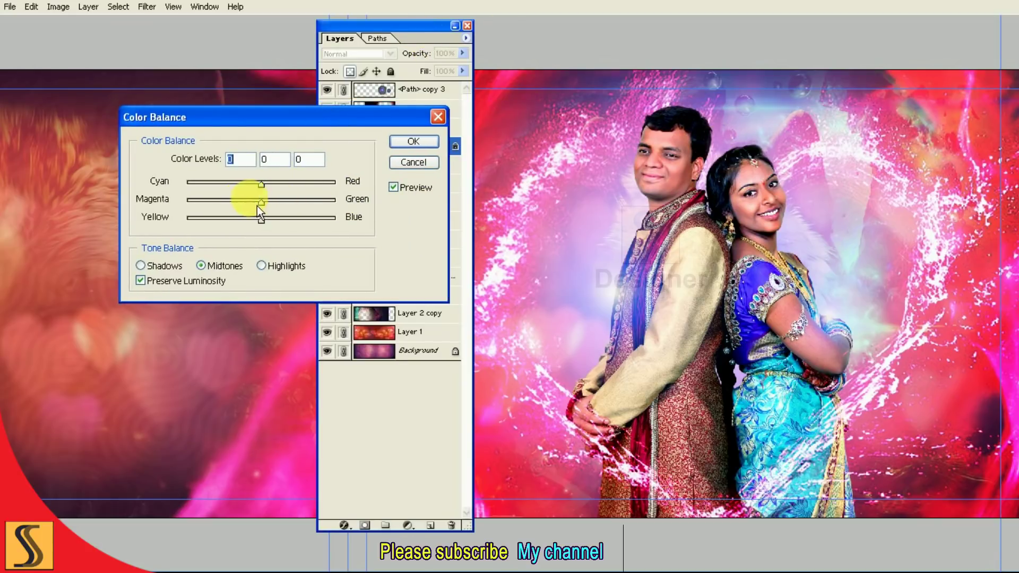
mouse_move(261, 185)
left_mouse_down()
mouse_move(185, 186)
mouse_move(317, 186)
mouse_move(252, 186)
mouse_move(287, 225)
left_mouse_up()
mouse_move(279, 207)
left_mouse_down()
mouse_move(253, 206)
mouse_move(310, 225)
mouse_move(233, 190)
left_mouse_up()
mouse_move(299, 230)
left_mouse_down()
mouse_move(272, 207)
mouse_move(293, 227)
left_mouse_up()
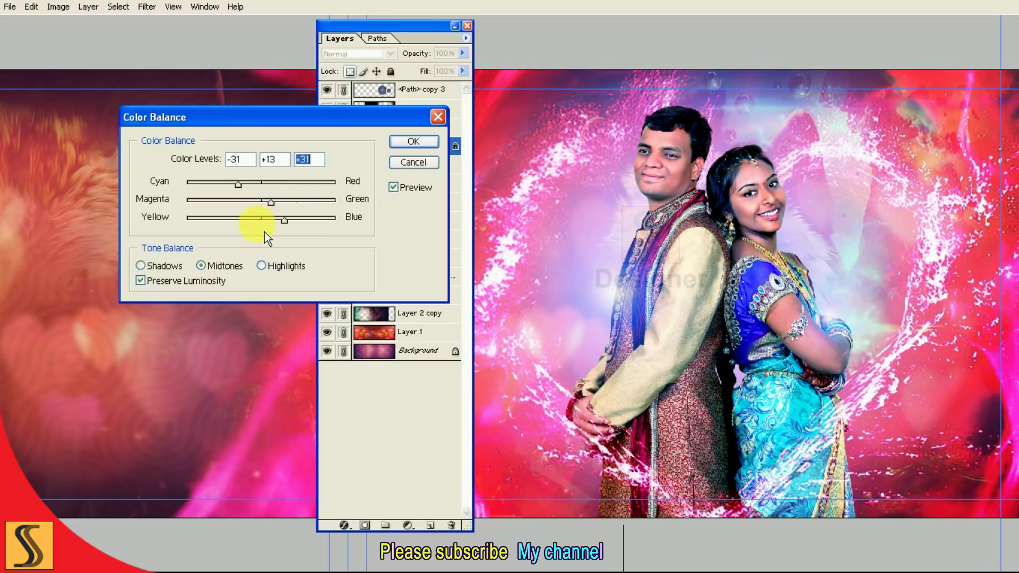
key("Return")
Fade the Color Balance adjustment to 50%.
key("ctrl+shift+f")
type("50")
key("Return")
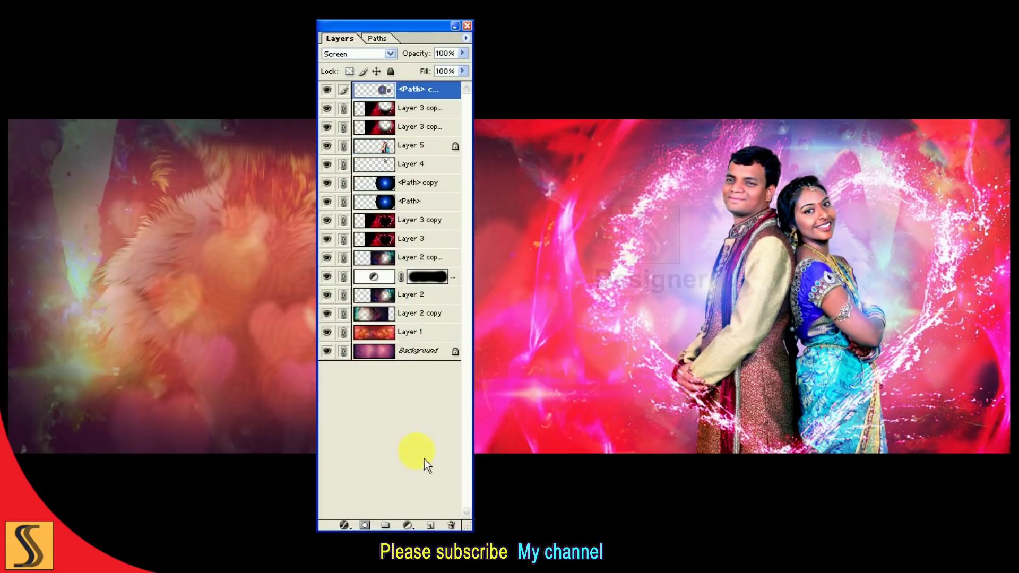
Add a Hue/Saturation adjustment layer with Lightness -88 and Hue +12.
left_click(412, 527)
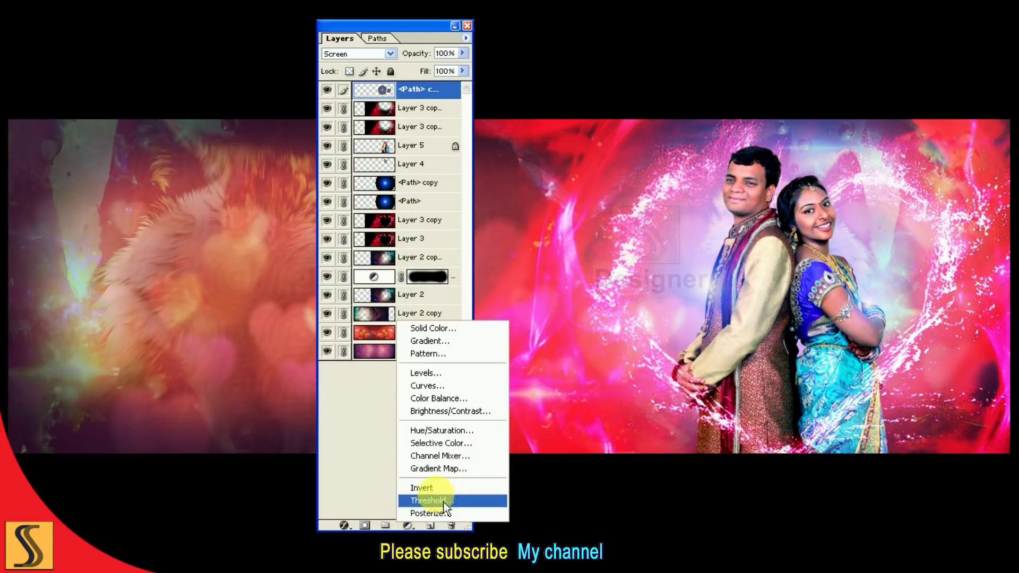
left_click(476, 432)
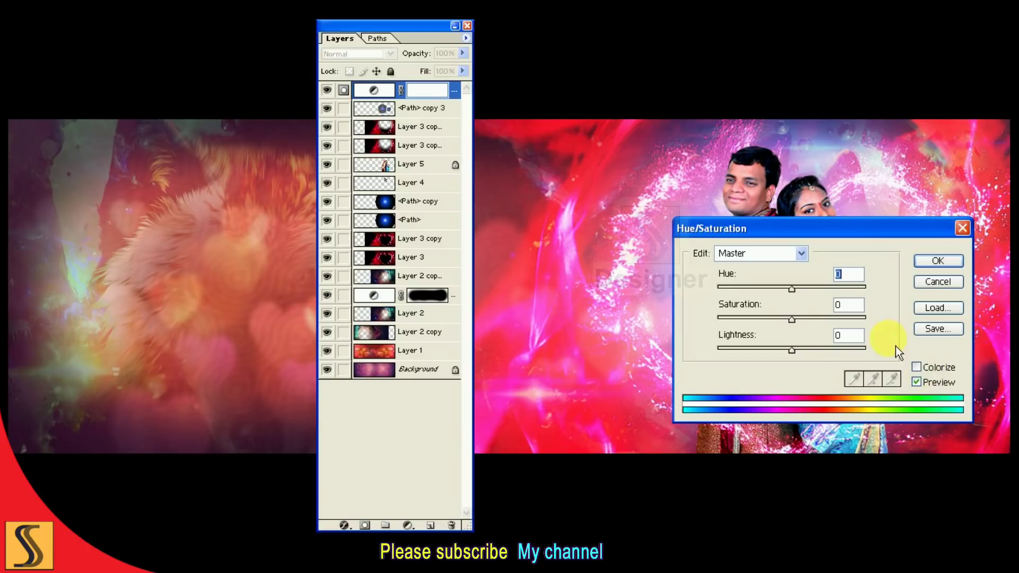
type("-88")
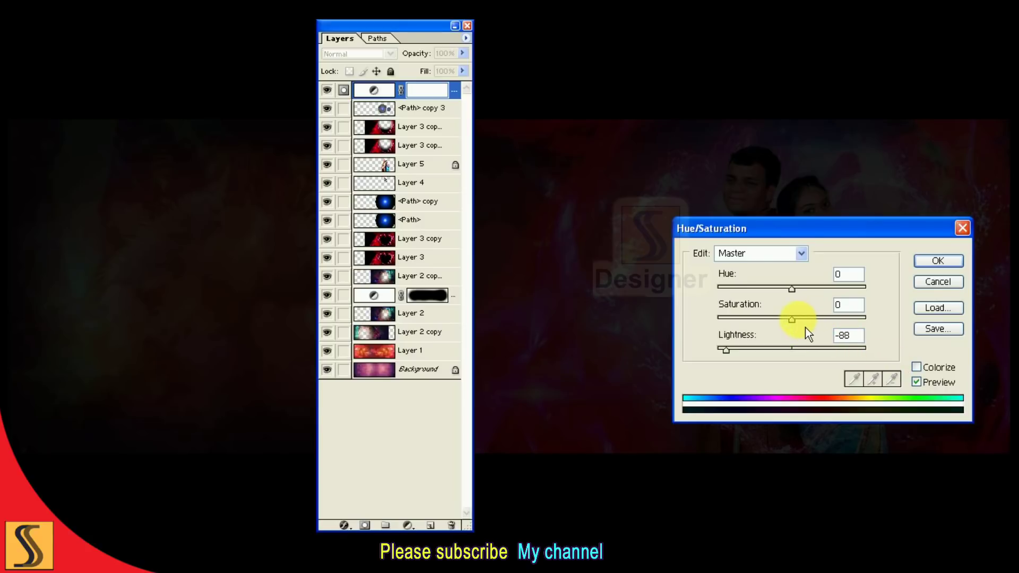
left_click(929, 368)
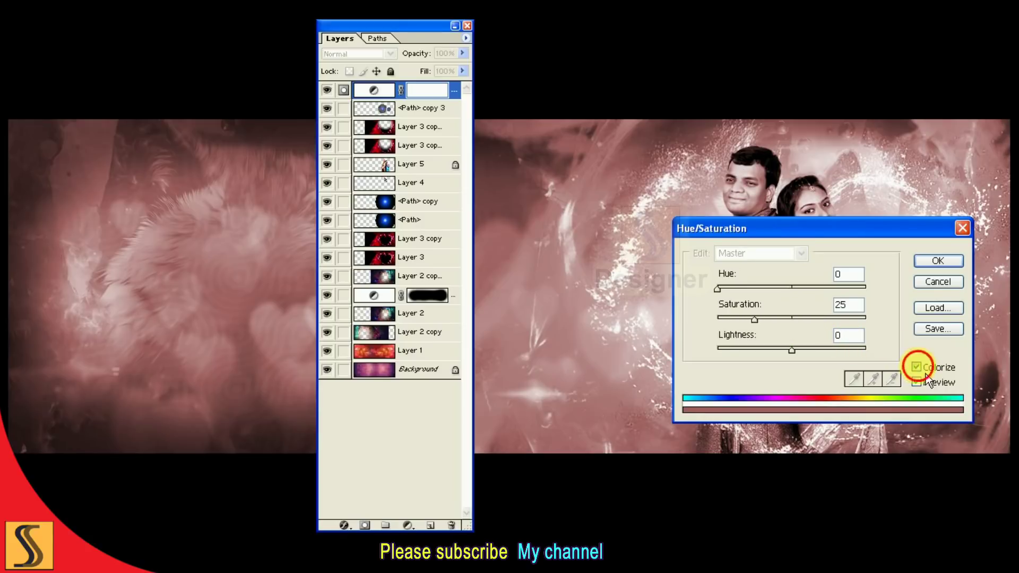
left_click(925, 372)
mouse_move(795, 297)
left_mouse_down()
mouse_move(760, 298)
mouse_move(810, 298)
left_mouse_up()
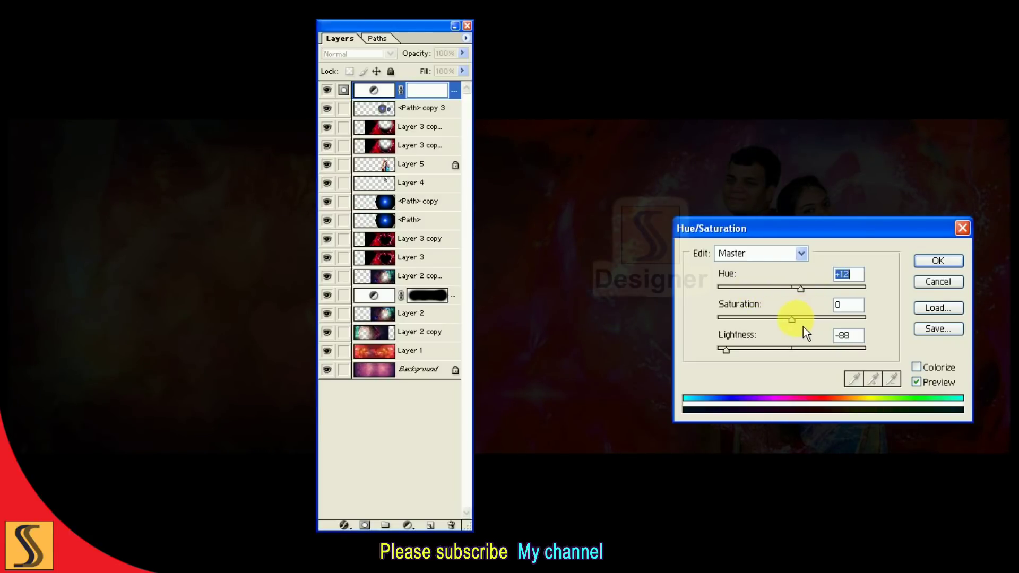
left_click(937, 261)
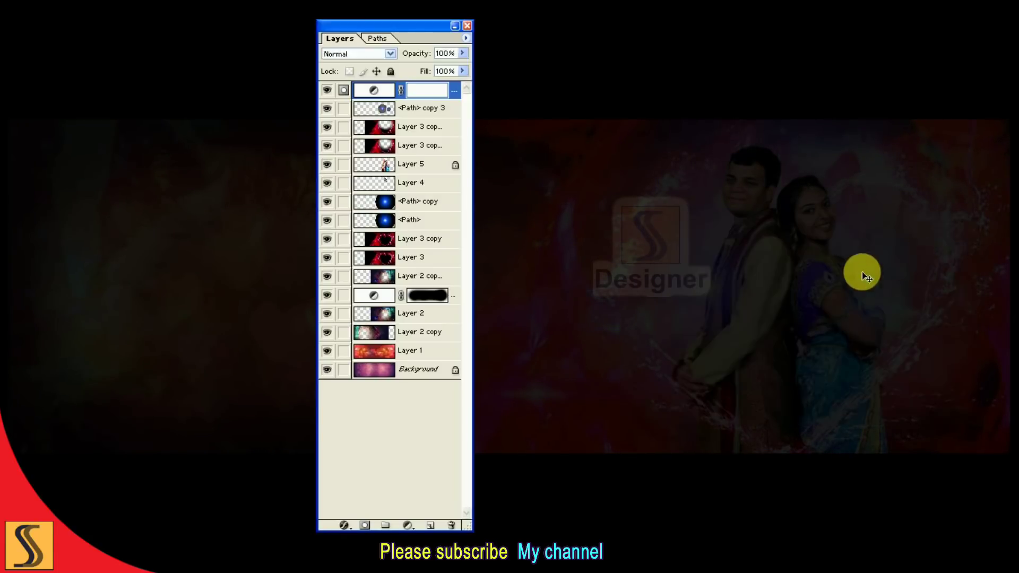
Reselect the Hue/Saturation adjustment layer and hide the palettes.
left_click(362, 129)
left_click(367, 95)
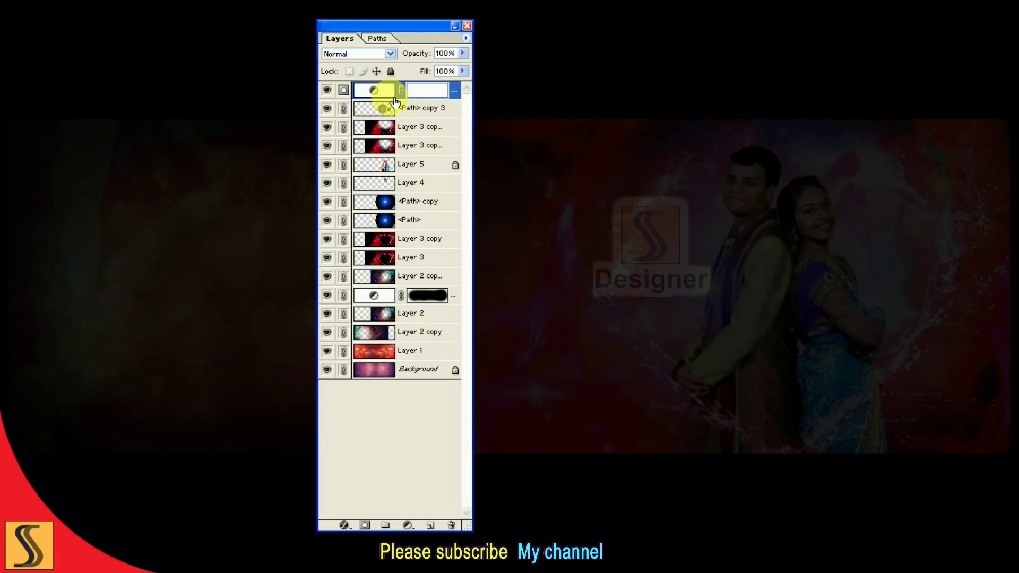
key("Tab")
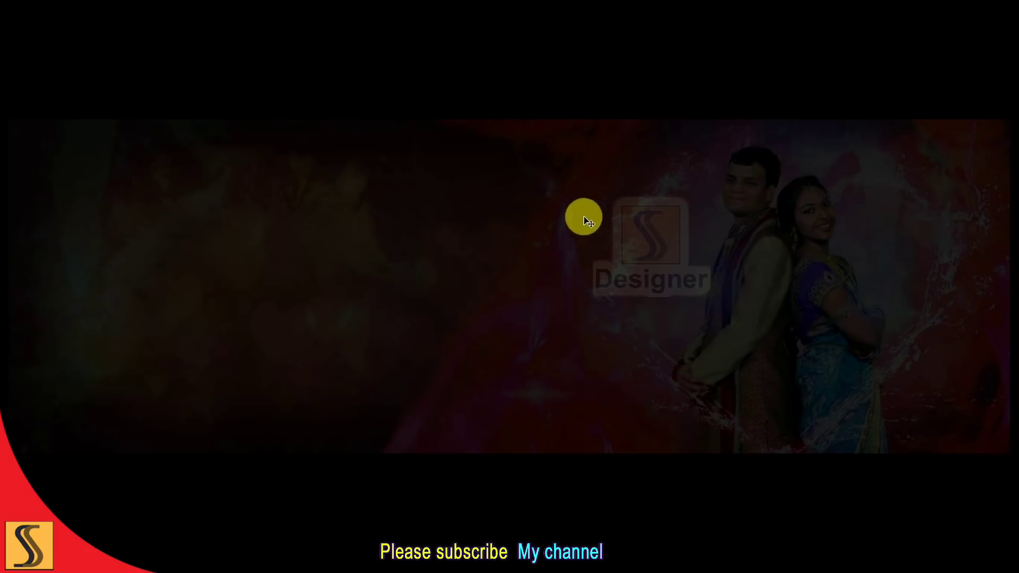
Erase the darkening across the spread's centre and the couple with a large eraser.
key("f")
key("f")
key("Tab")
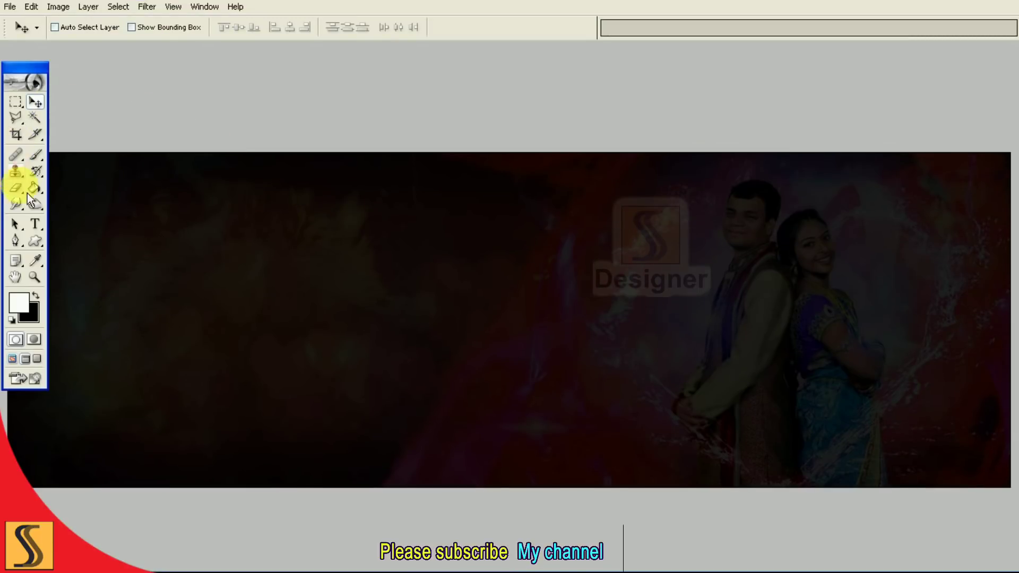
left_click(26, 191)
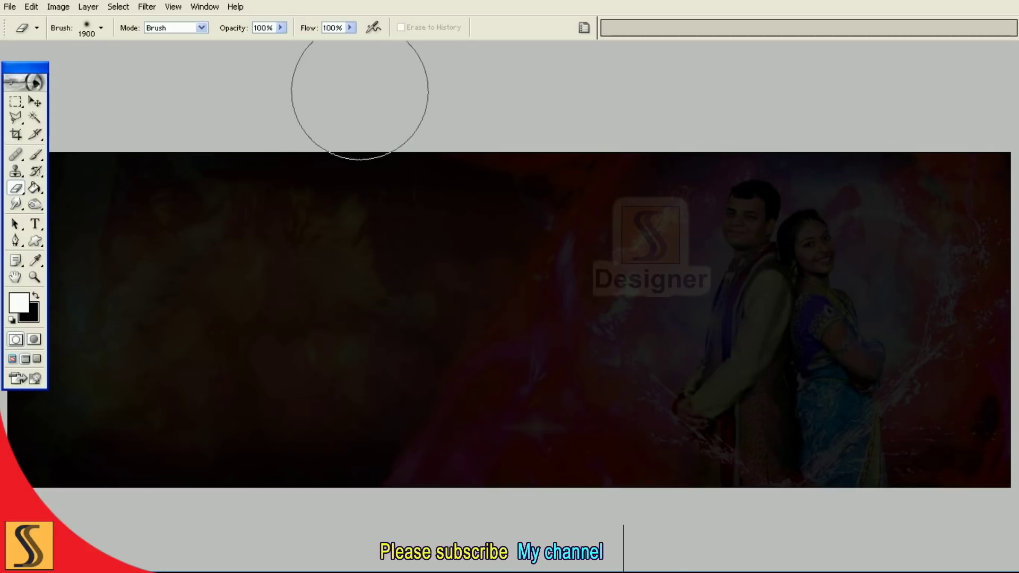
key("ctrl+minus")
key("bracketright")
key("bracketright")
key("bracketright")
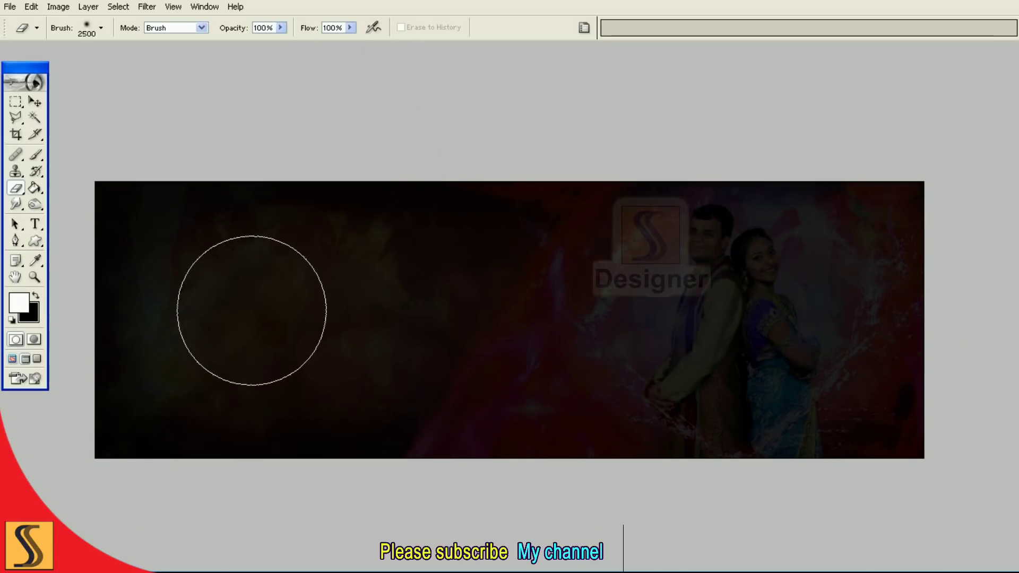
left_click(148, 313)
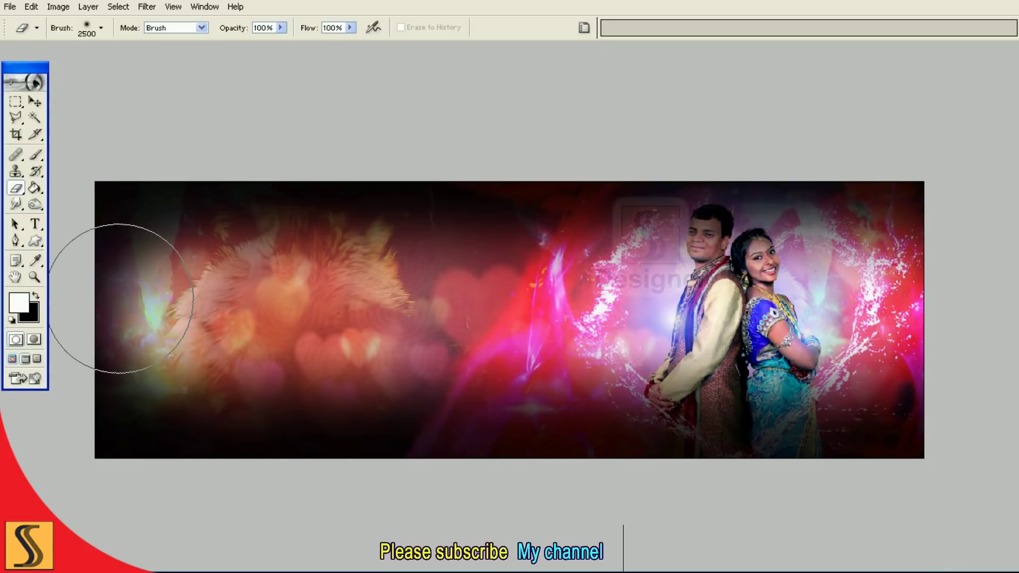
mouse_move(121, 298)
left_mouse_down()
mouse_move(929, 320)
mouse_move(139, 341)
mouse_move(904, 325)
left_mouse_up()
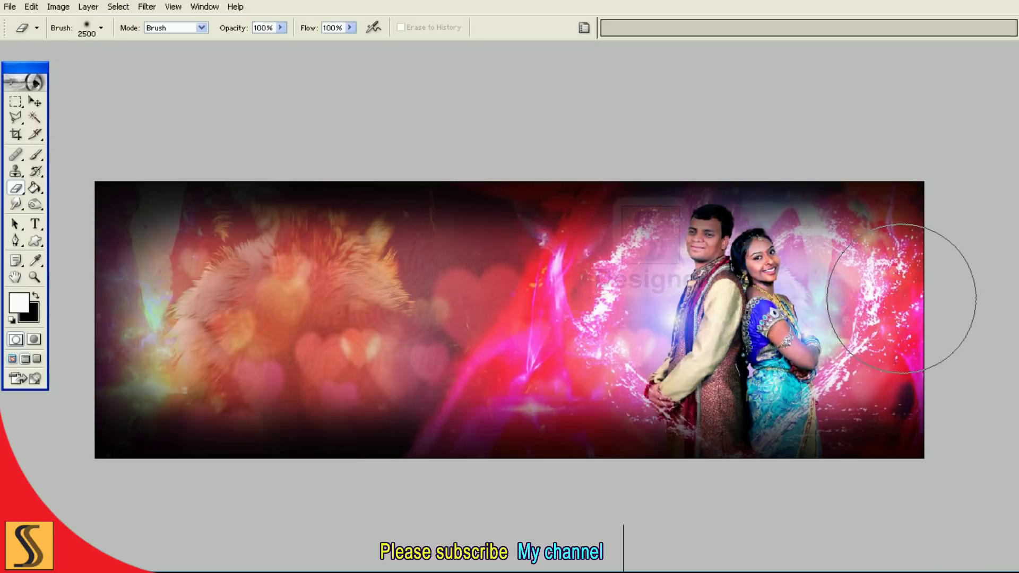
left_click_drag(901, 298, 849, 314)
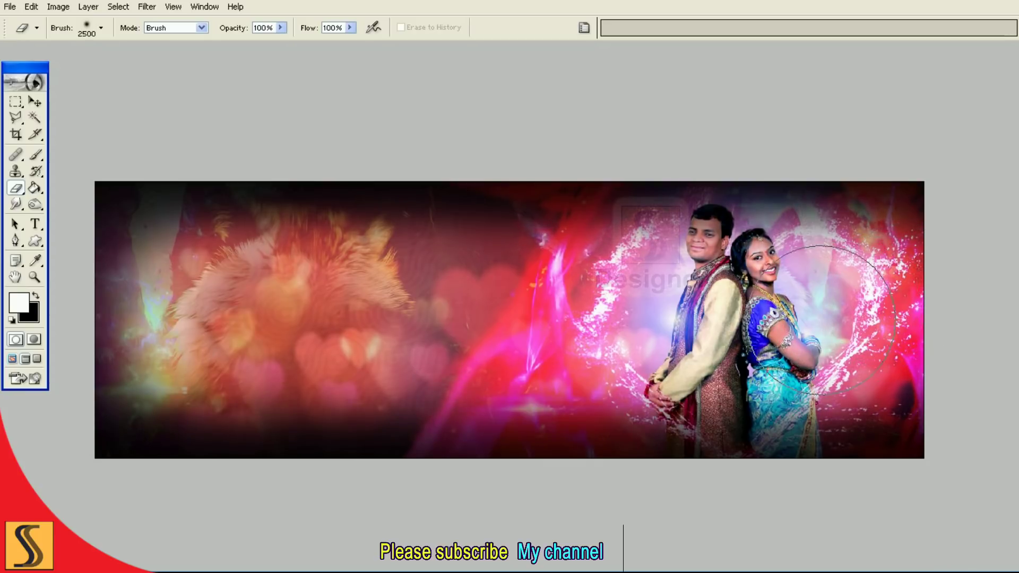
Lower the darkening Hue/Saturation layer's opacity to 59%.
key("F7")
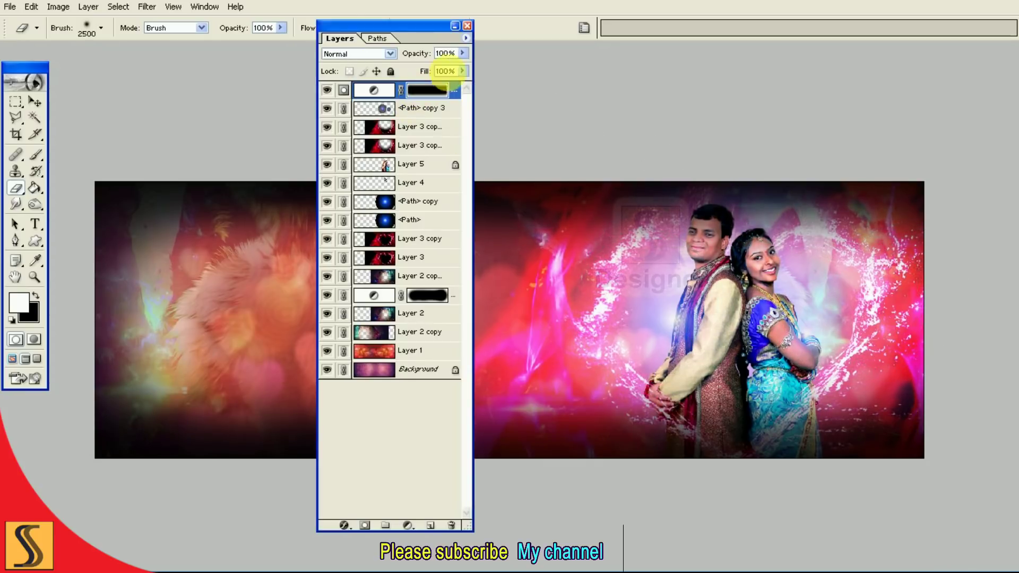
left_click_drag(453, 75, 444, 78)
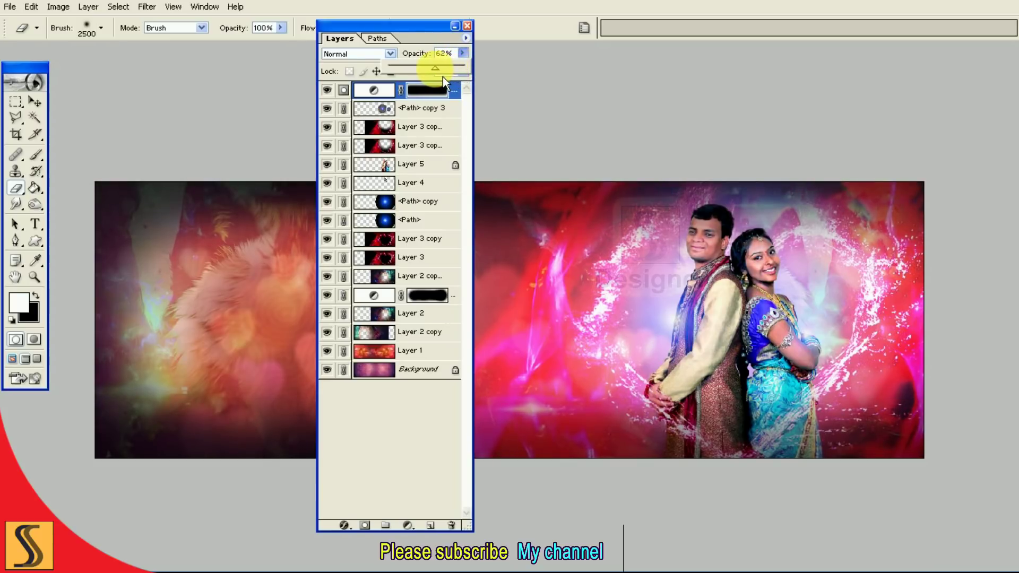
left_click(35, 101)
key("F7")
Drag the dark sparkle image onto the couple photo in the spread.
key("f")
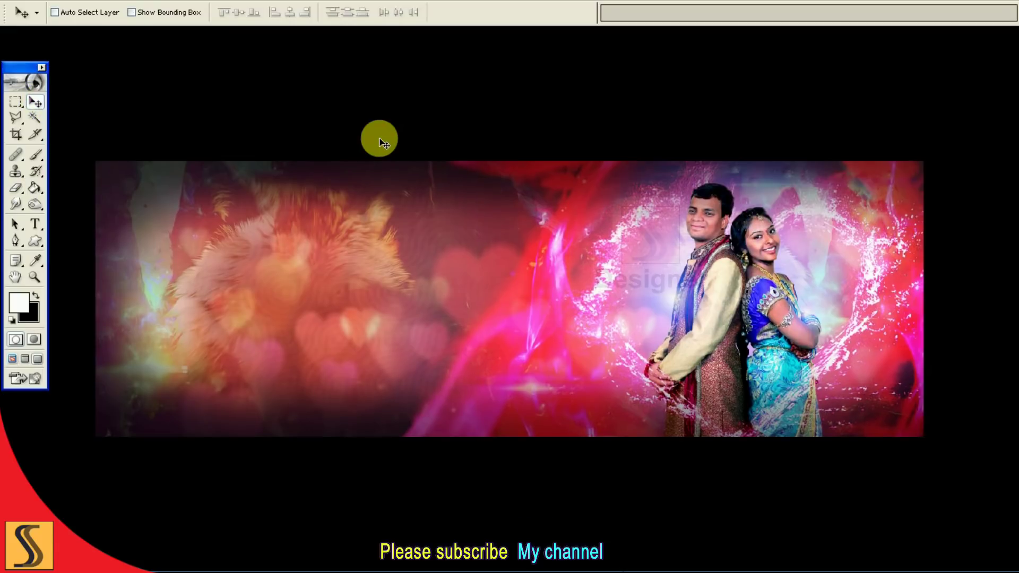
key("f")
key("Tab")
key("ctrl+0")
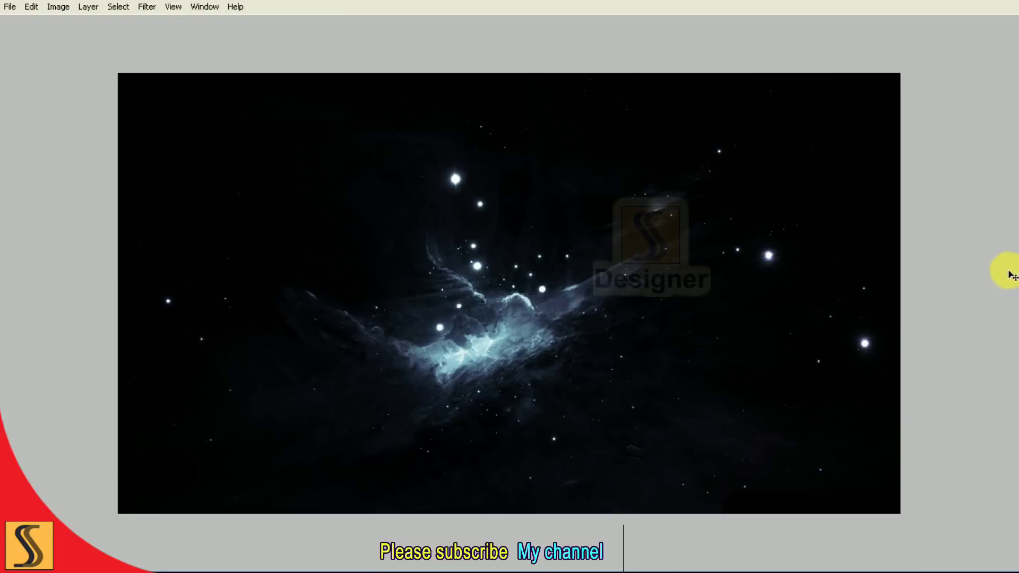
key("f")
Set the sparkle Layer 6 blend mode to Screen.
key("f")
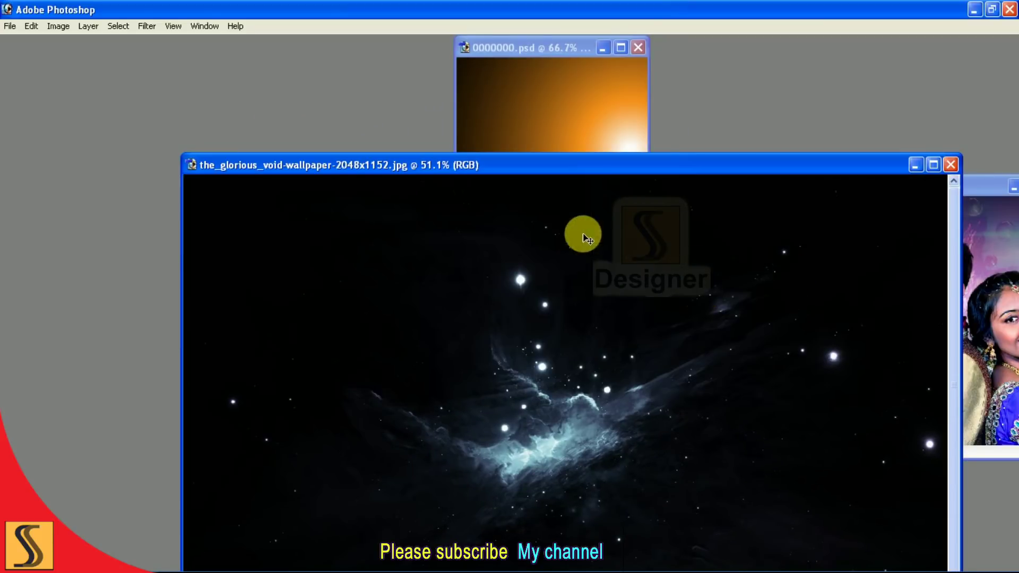
key("ctrl+minus")
left_click_drag(580, 273, 917, 359)
key("f")
key("f")
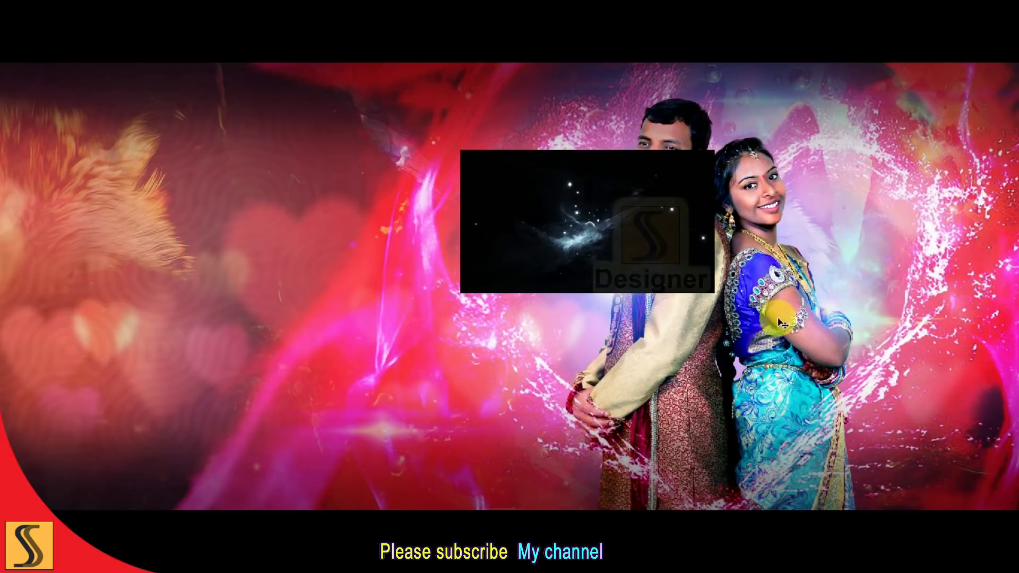
key("F7")
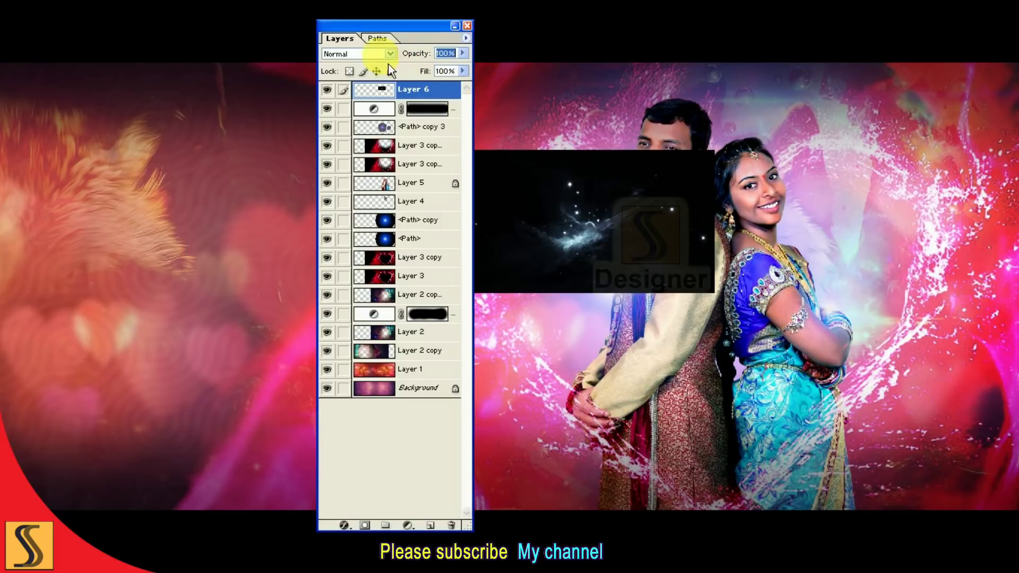
left_click(390, 53)
left_click(374, 148)
key("F7")
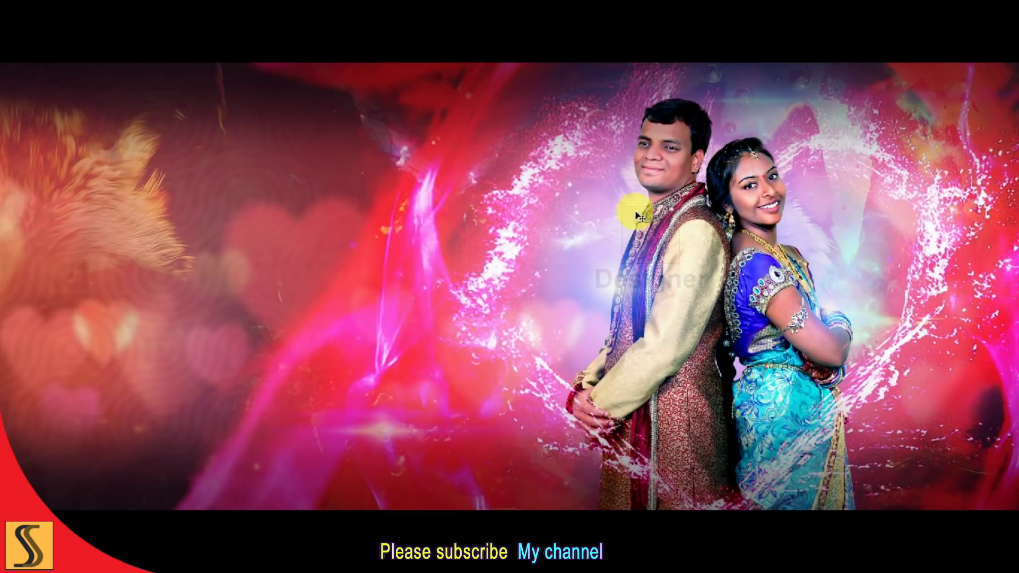
Move the sparkle layer down and enlarge it to cover the couple.
left_click_drag(633, 279, 788, 535)
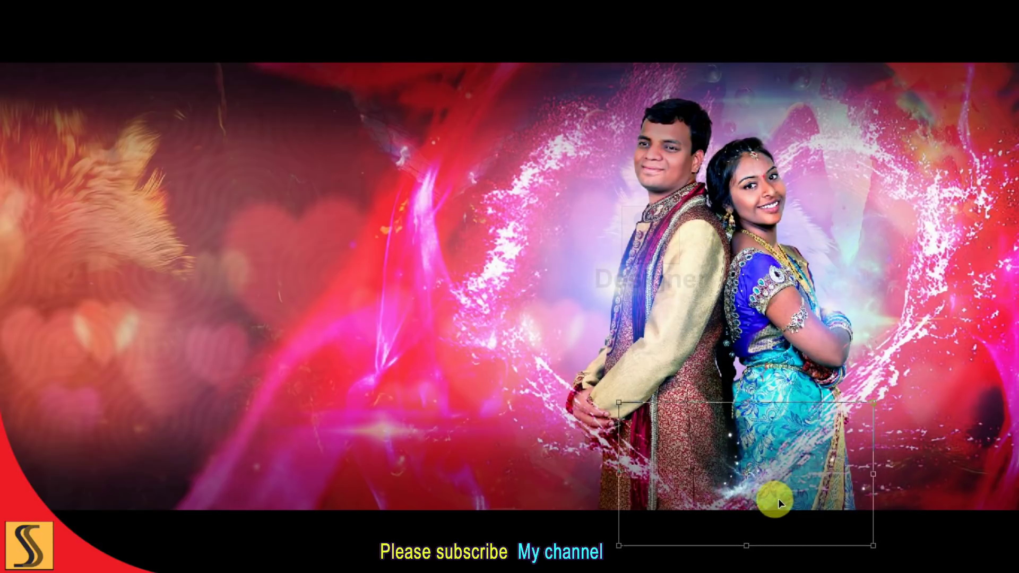
left_click_drag(616, 407, 405, 261)
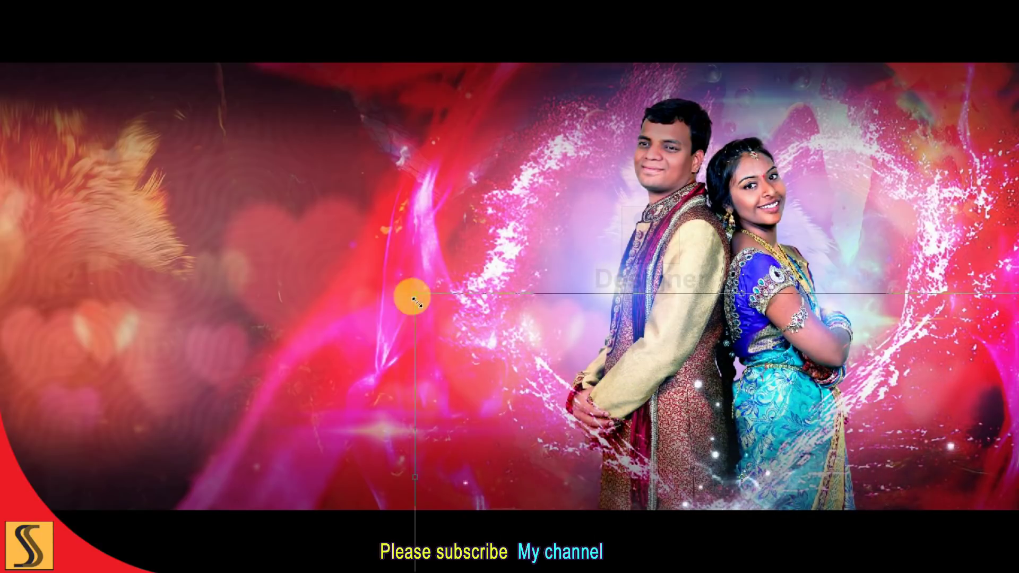
left_click_drag(763, 391, 779, 387)
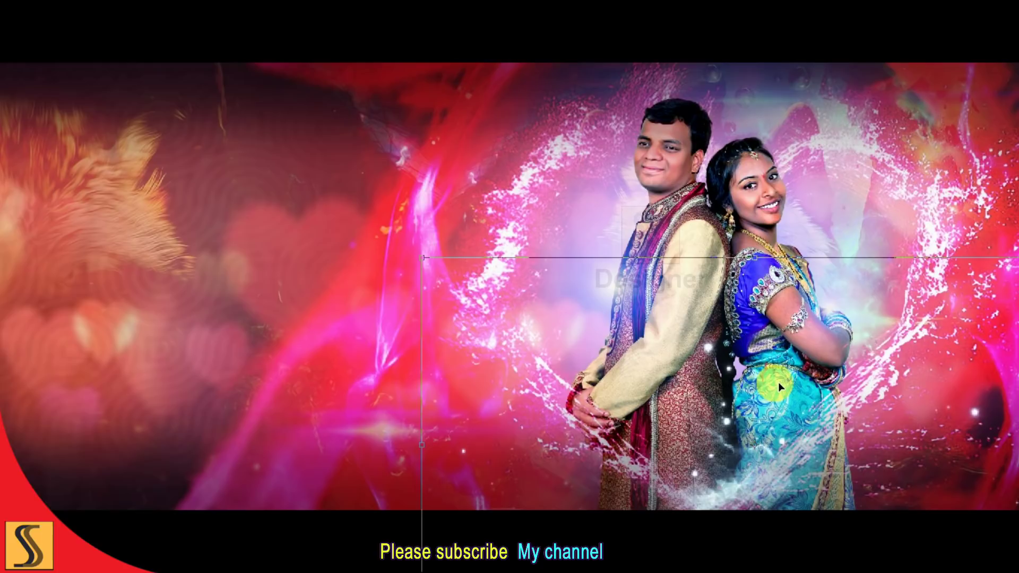
mouse_move(423, 260)
left_mouse_down()
mouse_move(345, 220)
mouse_move(350, 201)
left_mouse_up()
left_click_drag(708, 305, 713, 308)
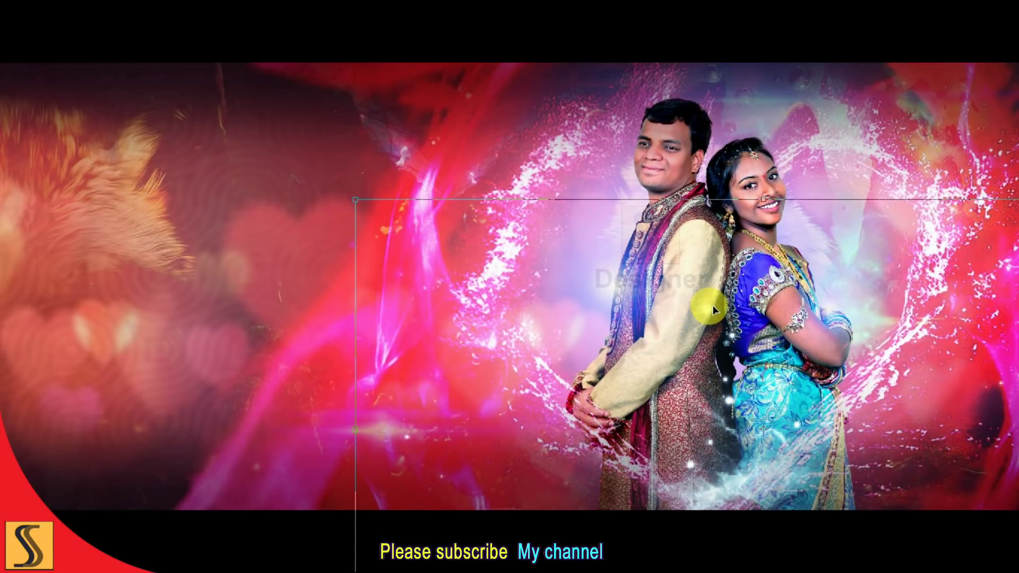
left_click_drag(355, 200, 264, 150)
mouse_move(675, 231)
left_mouse_down()
mouse_move(675, 193)
mouse_move(673, 218)
left_mouse_up()
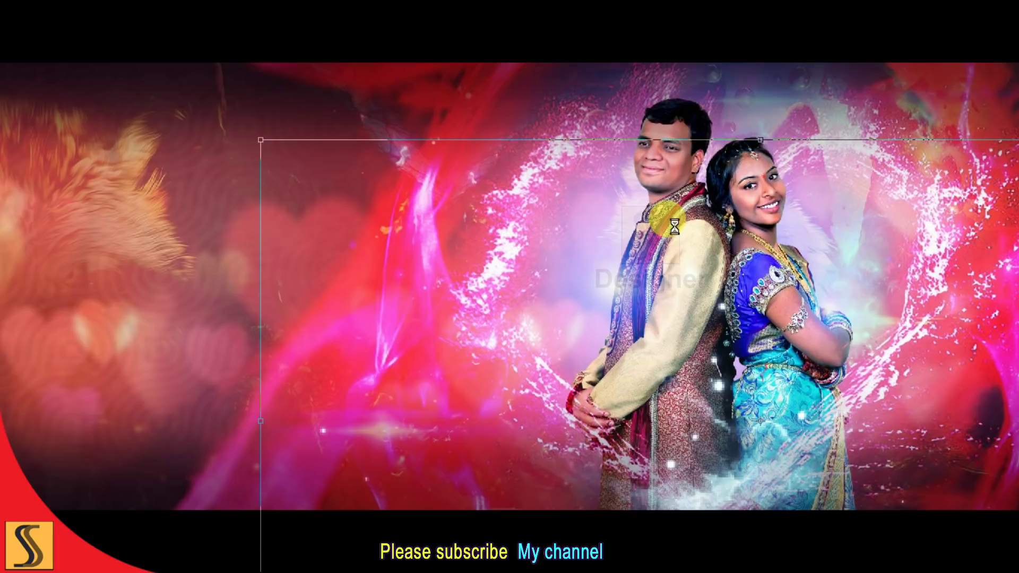
key("F7")
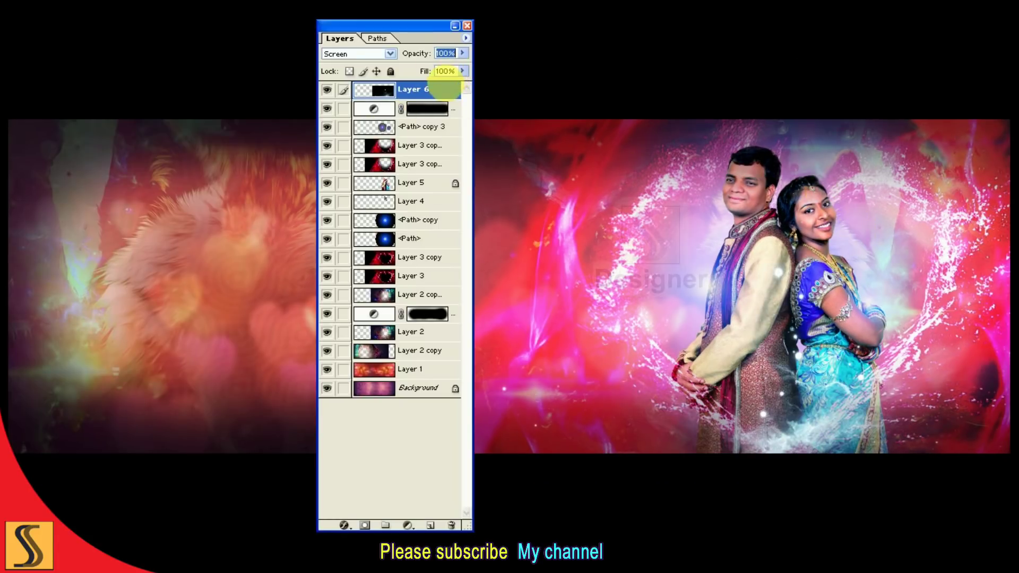
Duplicate the sparkle layer as Layer 6 copy at 74% opacity.
left_click(327, 89)
left_click(466, 38)
left_click(521, 85)
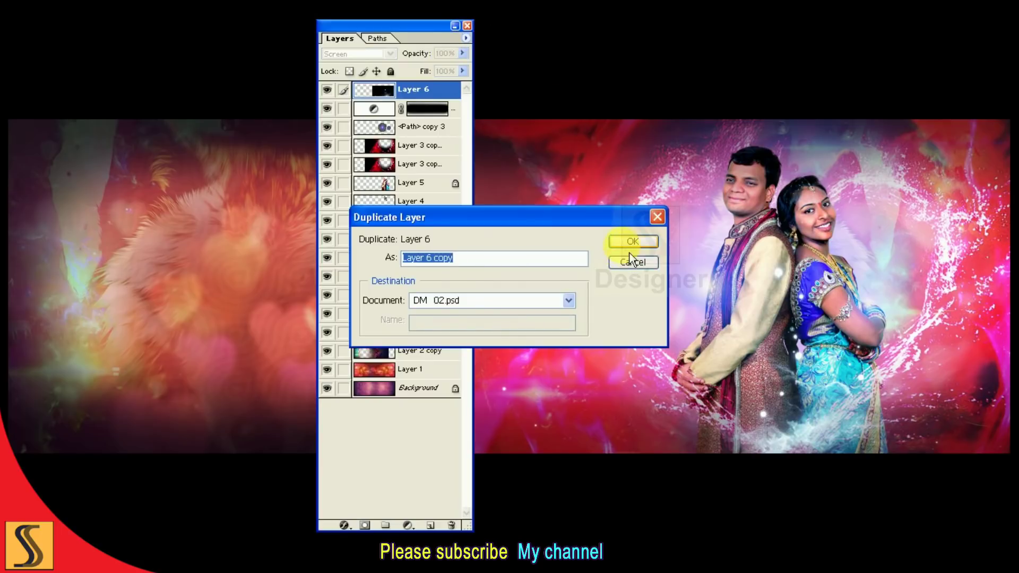
left_click(631, 243)
left_click_drag(452, 71, 445, 73)
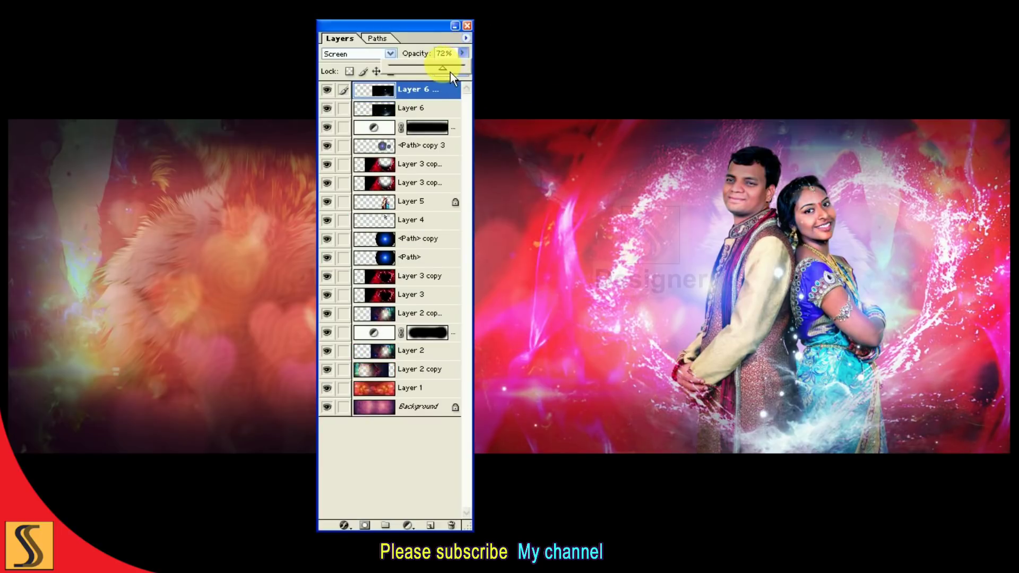
left_click(568, 66)
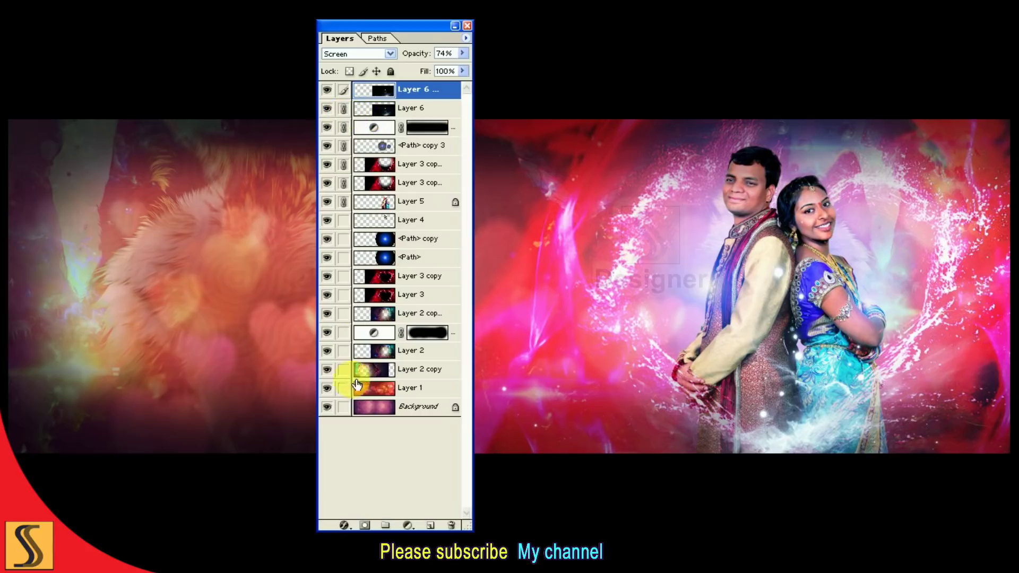
key("Tab")
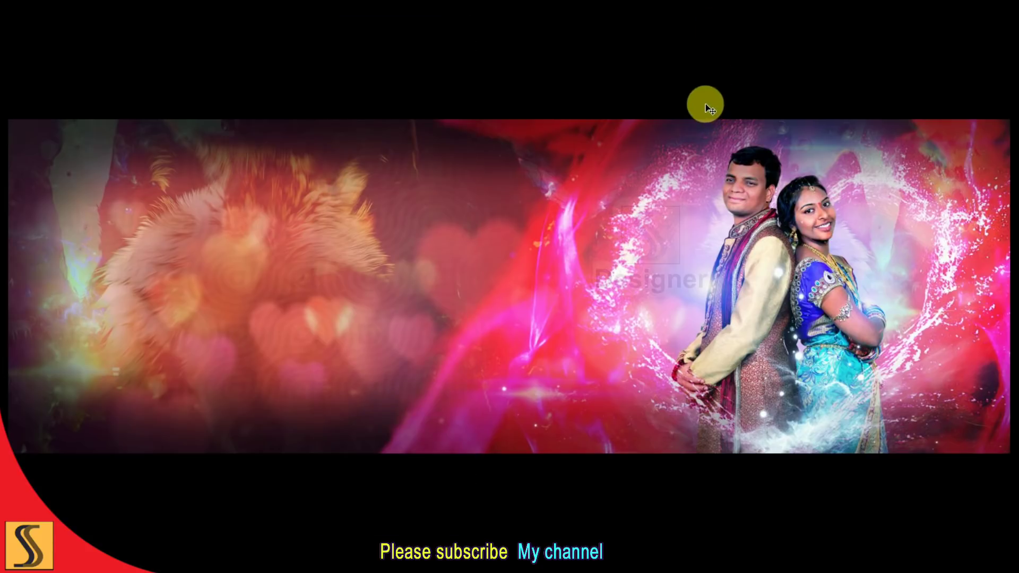
key("f")
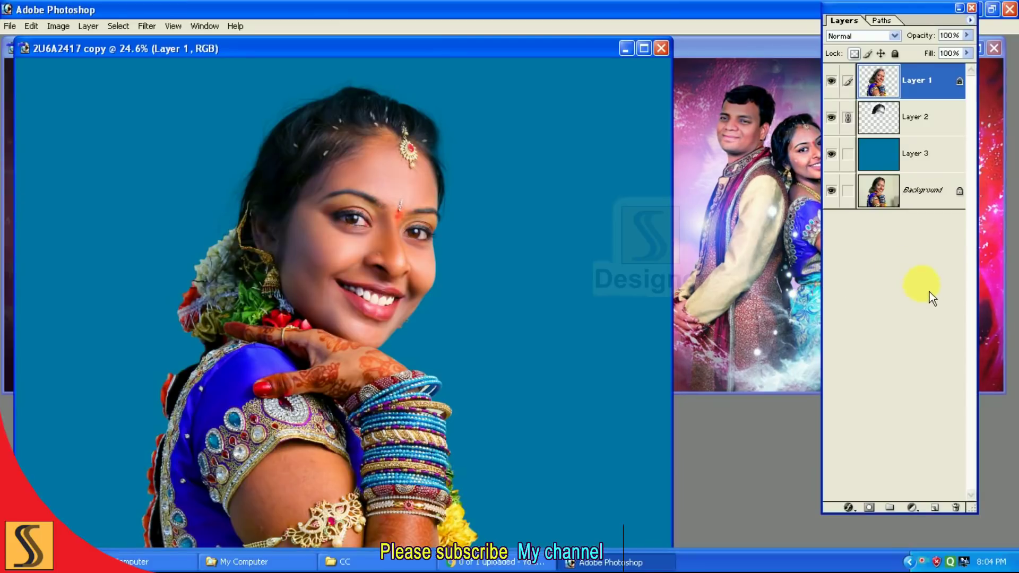
Drag the bride portrait layers from her document into the album spread.
left_click(831, 155)
left_click(832, 154)
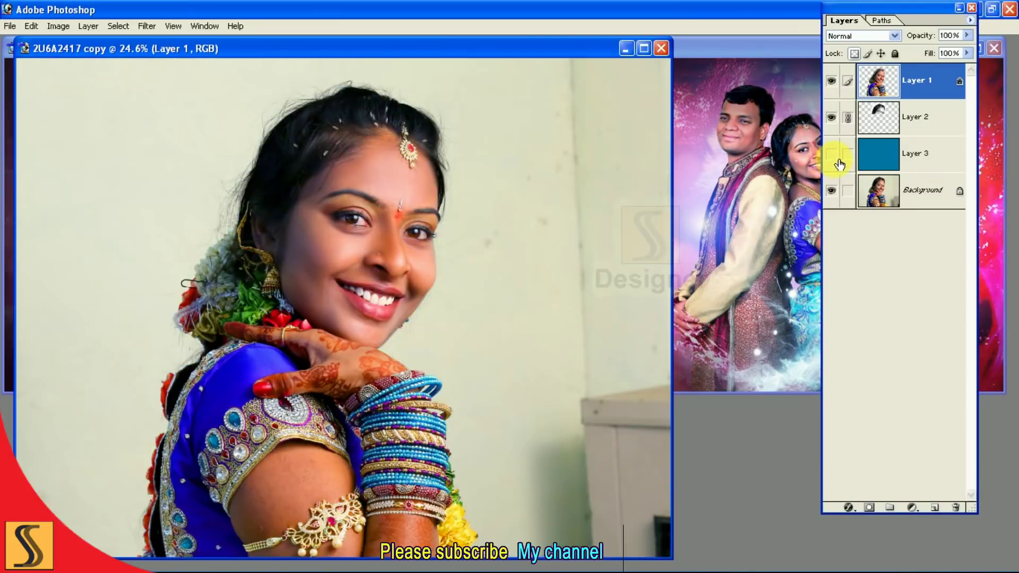
left_click(915, 117)
key("ctrl+minus")
key("ctrl+minus")
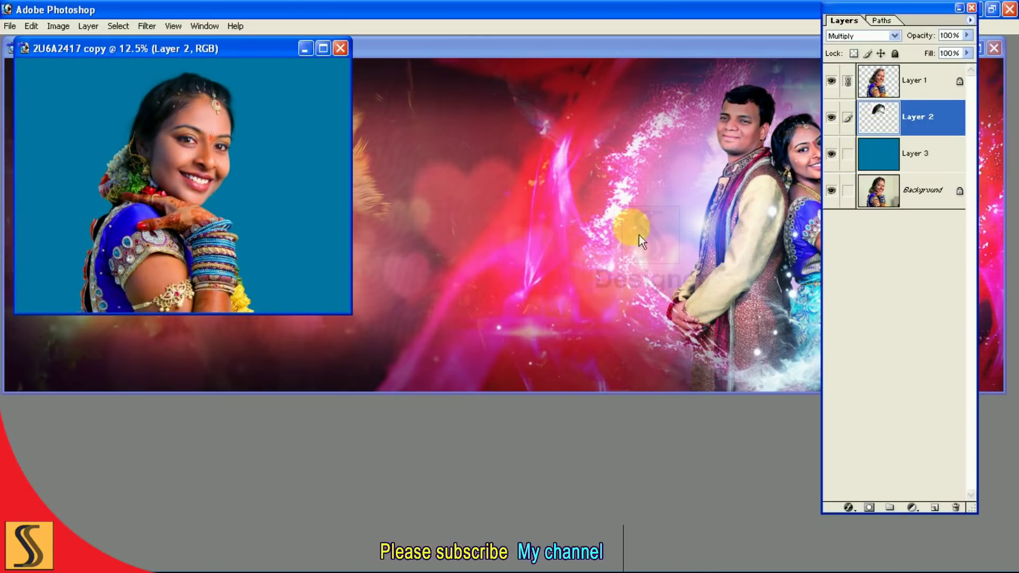
key("Tab")
left_click_drag(196, 161, 194, 172)
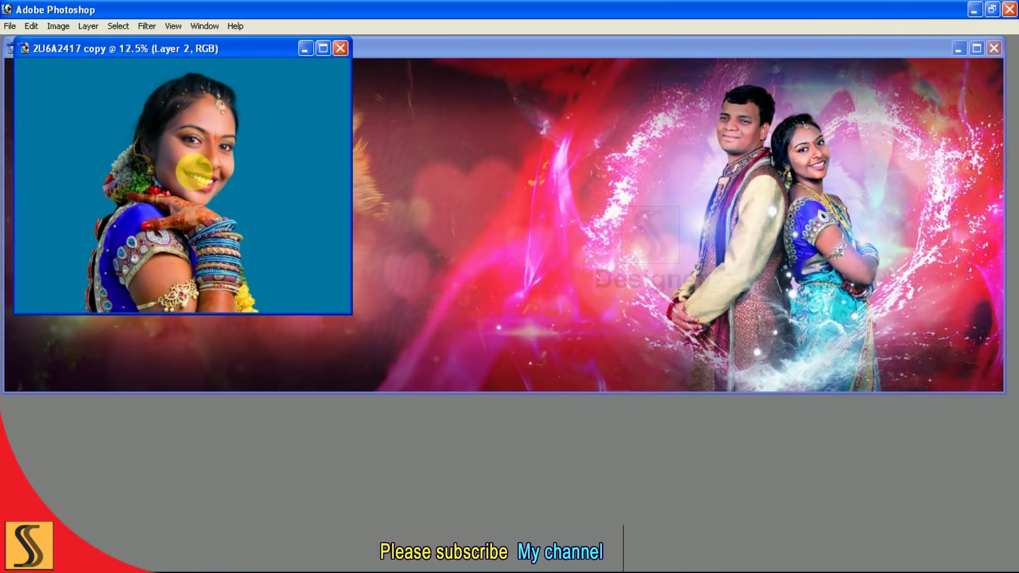
key("Tab")
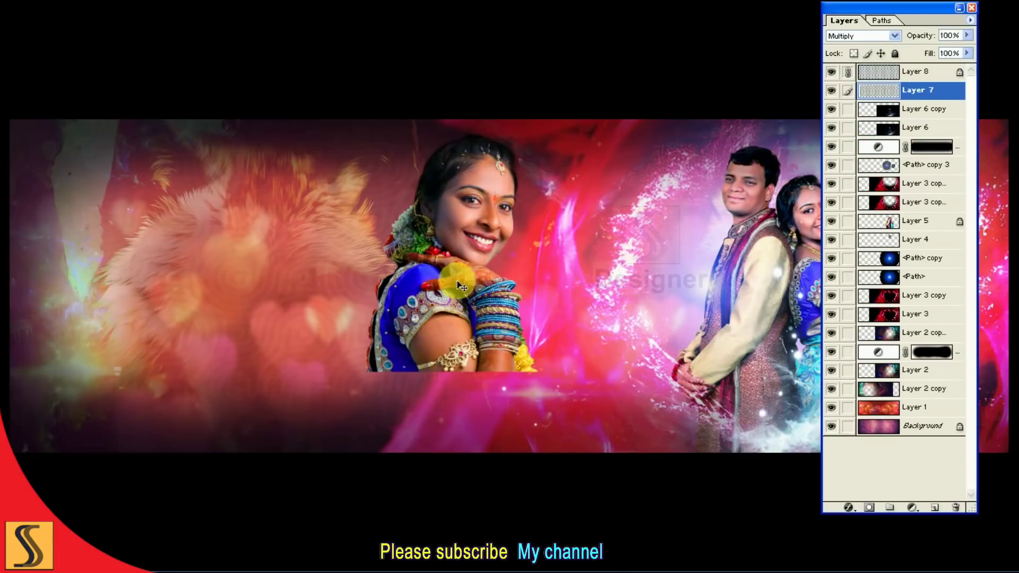
key("ctrl+semicolon")
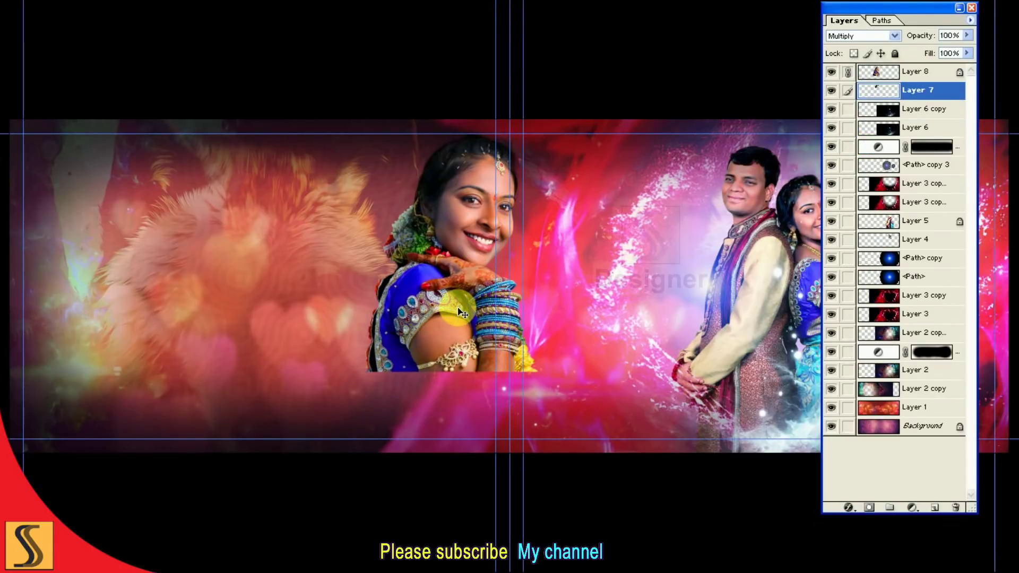
key("f")
key("f")
key("Tab")
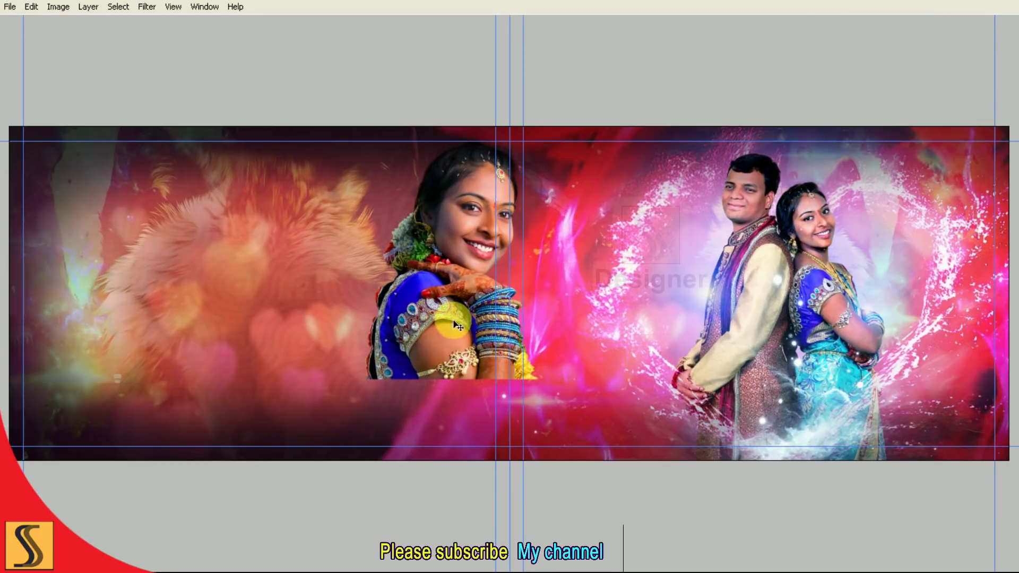
Enlarge, tilt clockwise and position the bride portrait to fill the left page.
key("ctrl+t")
mouse_move(456, 327)
left_mouse_down()
mouse_move(163, 374)
mouse_move(334, 420)
left_mouse_up()
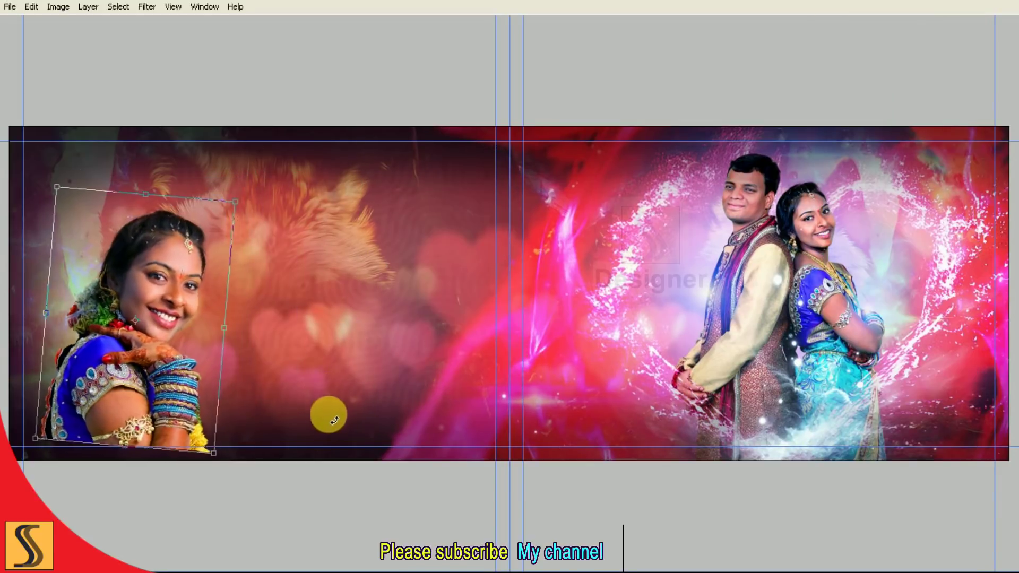
left_click_drag(213, 453, 244, 538)
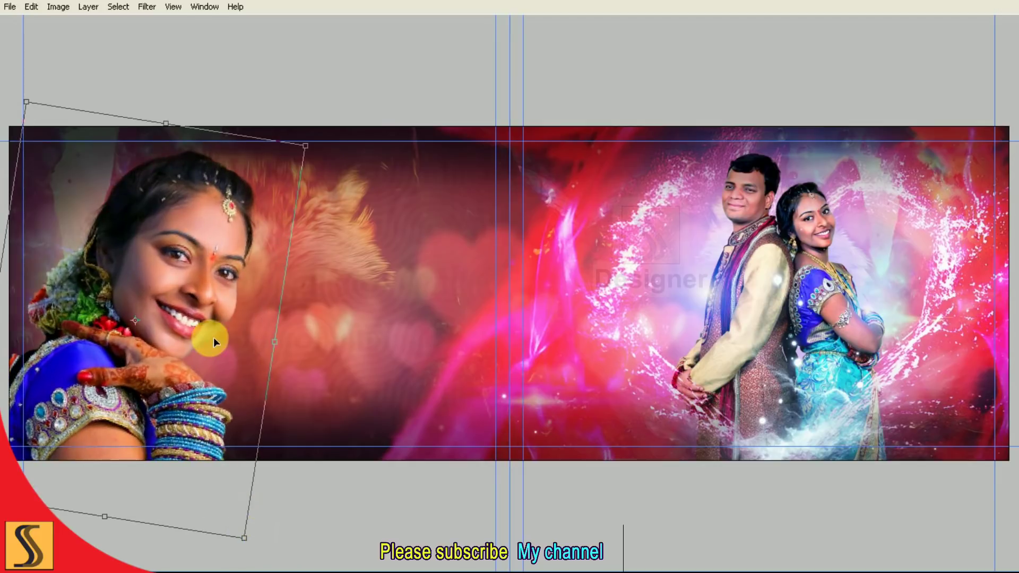
left_click_drag(213, 336, 249, 339)
left_click_drag(435, 309, 444, 357)
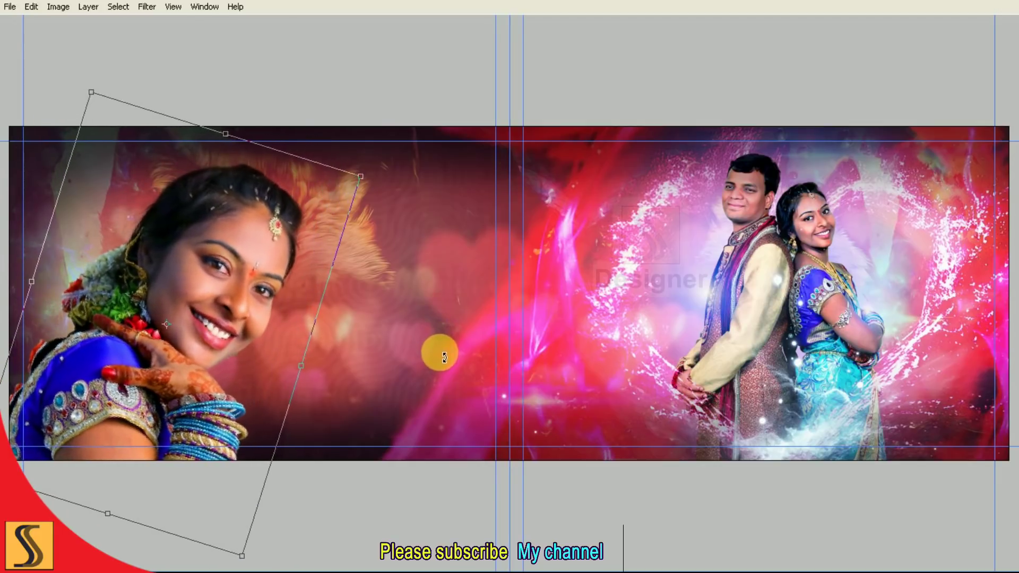
left_click_drag(362, 176, 471, 98)
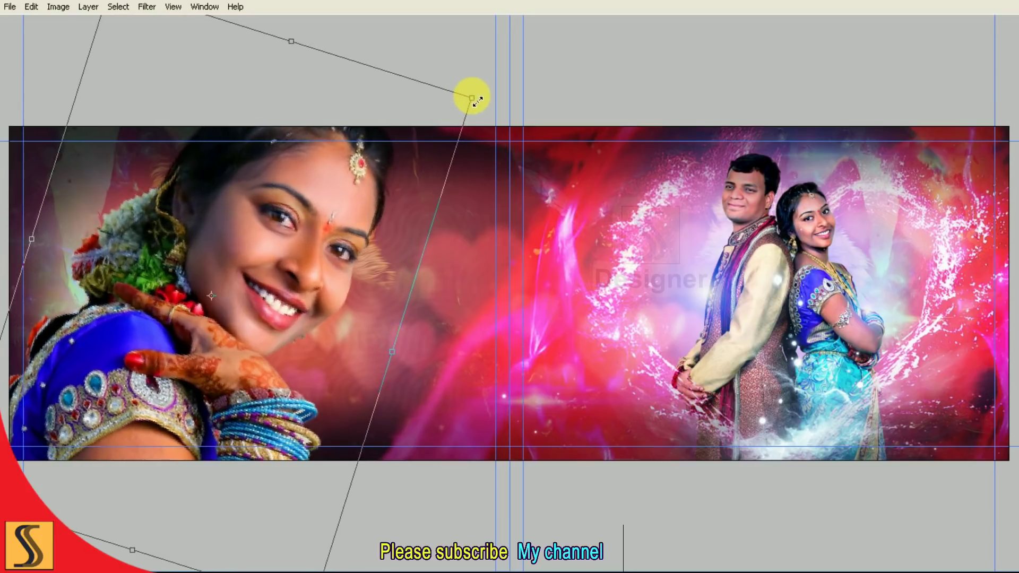
left_click_drag(394, 192, 389, 209)
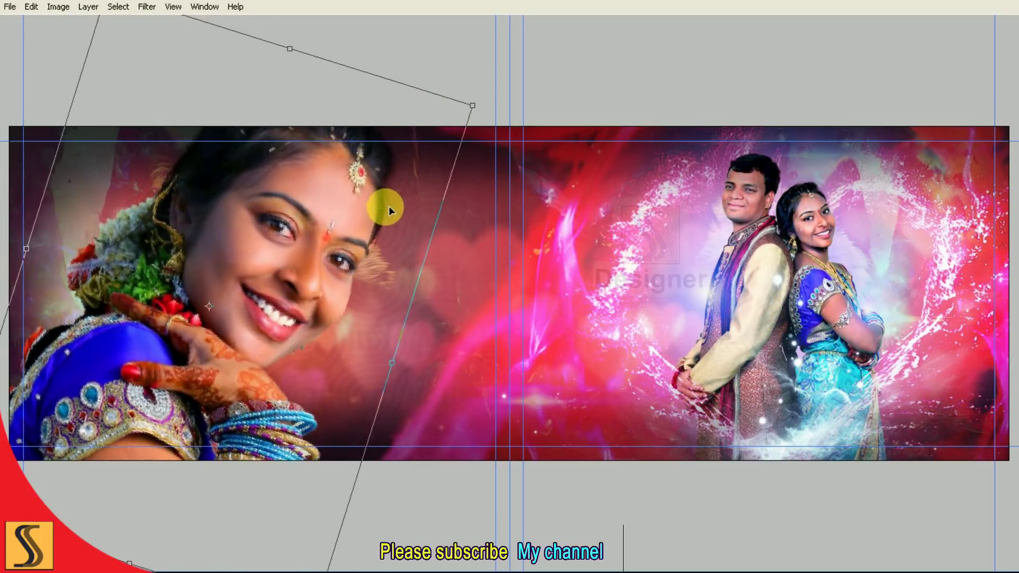
left_click_drag(517, 196, 528, 239)
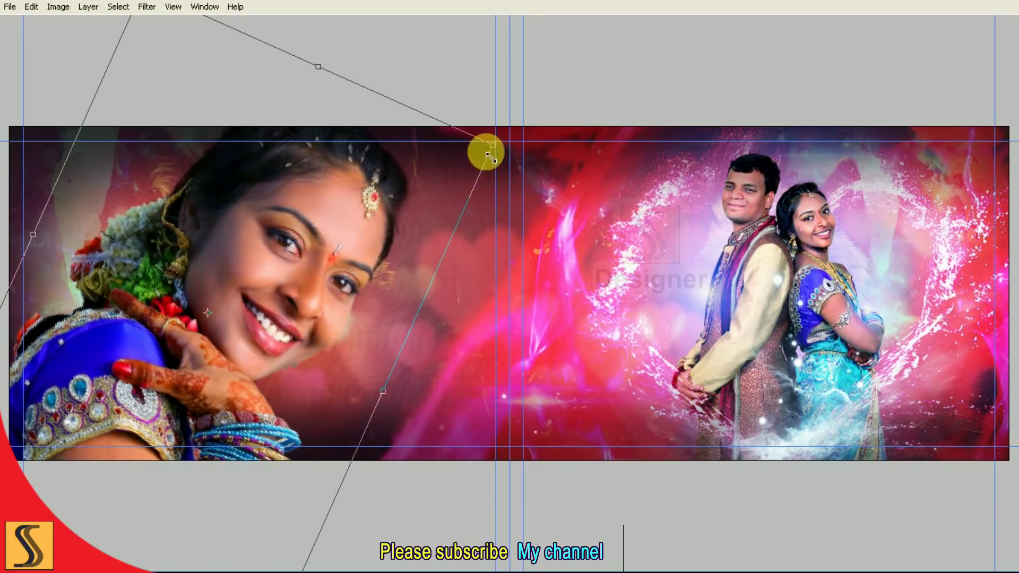
left_click_drag(491, 145, 495, 143)
left_click_drag(555, 154, 557, 144)
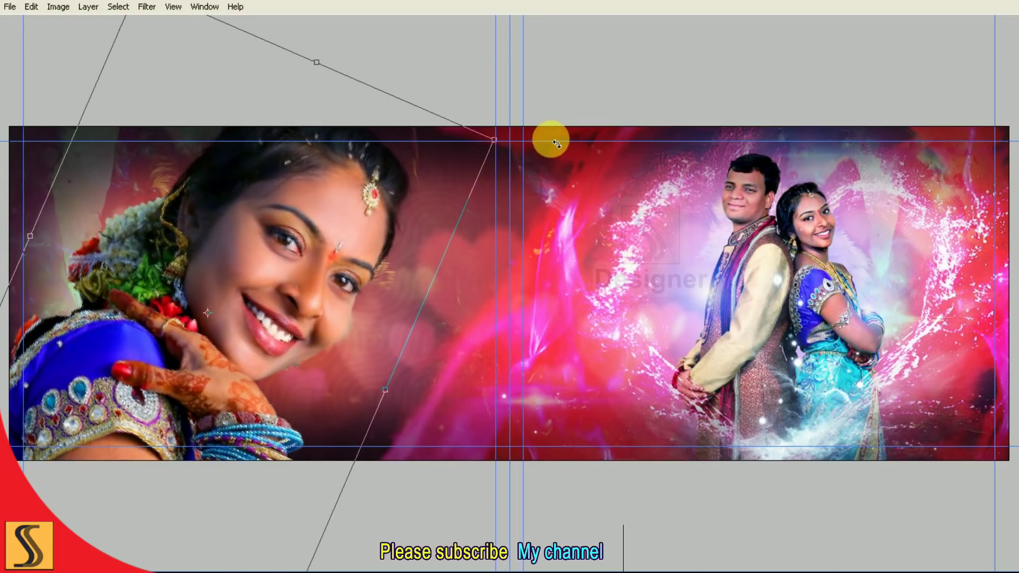
key("shift+Right")
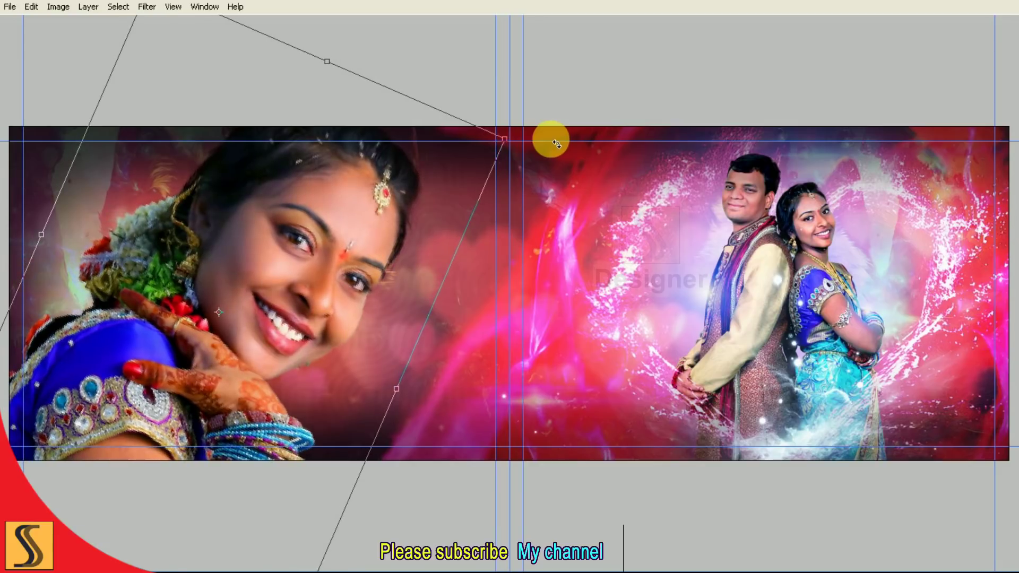
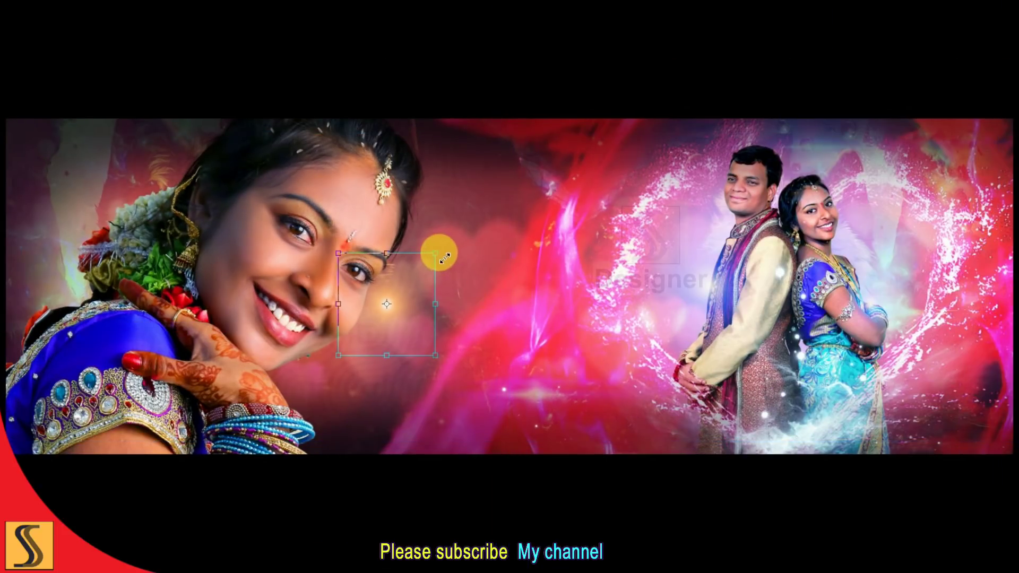
Scale the orange glow up and shift it to cover the left half of the spread.
left_click_drag(435, 254, 641, 33)
mouse_move(443, 347)
left_mouse_down()
mouse_move(423, 396)
mouse_move(308, 440)
mouse_move(302, 406)
left_mouse_up()
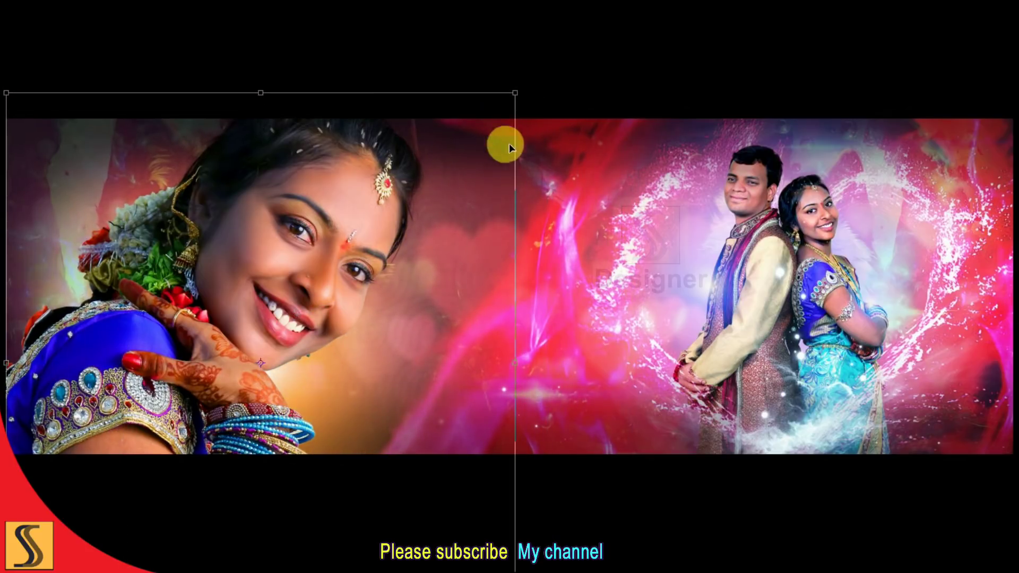
mouse_move(510, 93)
left_mouse_down()
mouse_move(614, 58)
mouse_move(589, 64)
left_mouse_up()
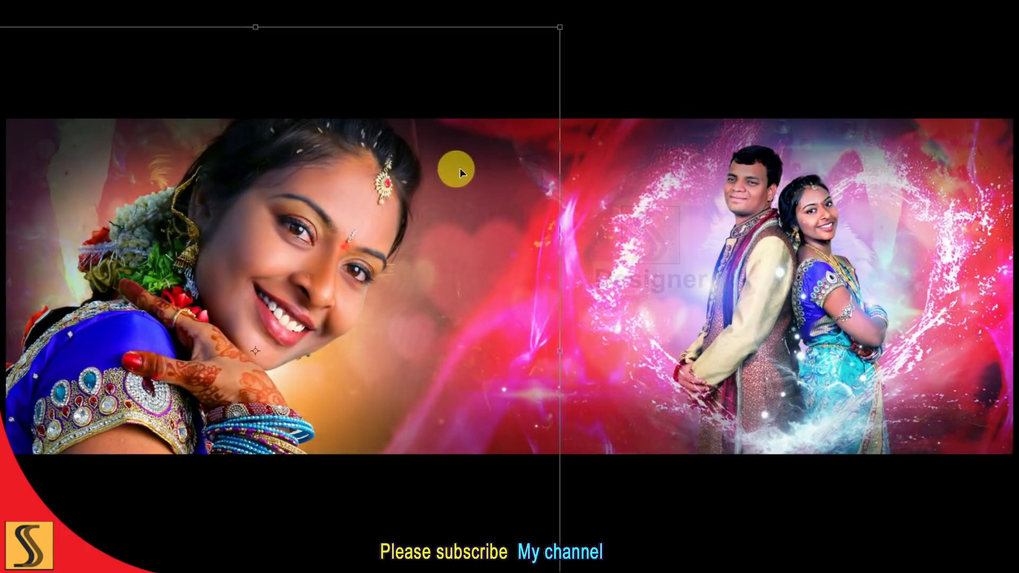
mouse_move(462, 185)
left_mouse_down()
mouse_move(511, 190)
mouse_move(484, 190)
left_mouse_up()
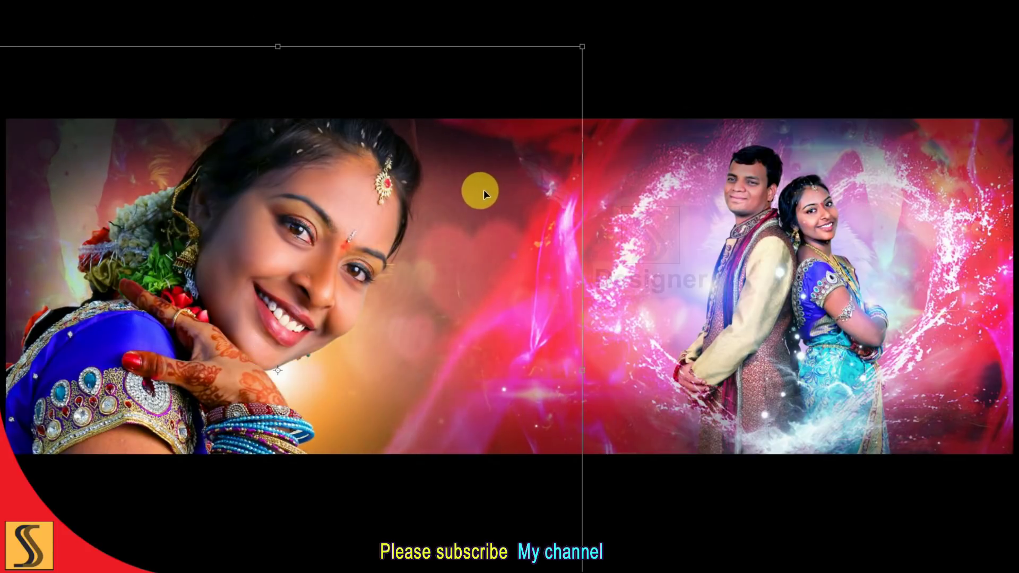
left_click_drag(586, 74, 624, 32)
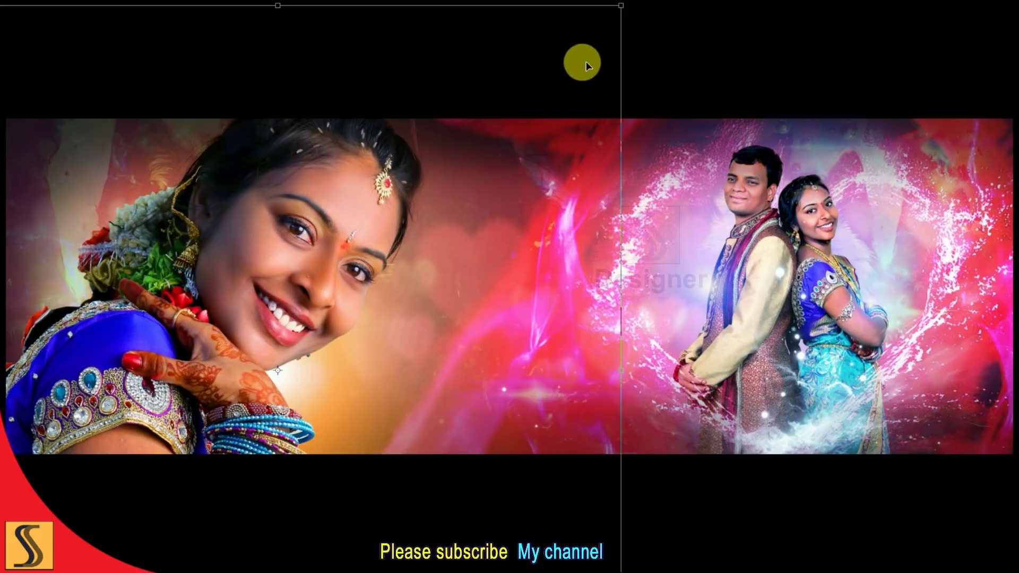
key("ctrl+minus")
left_click_drag(586, 99, 601, 78)
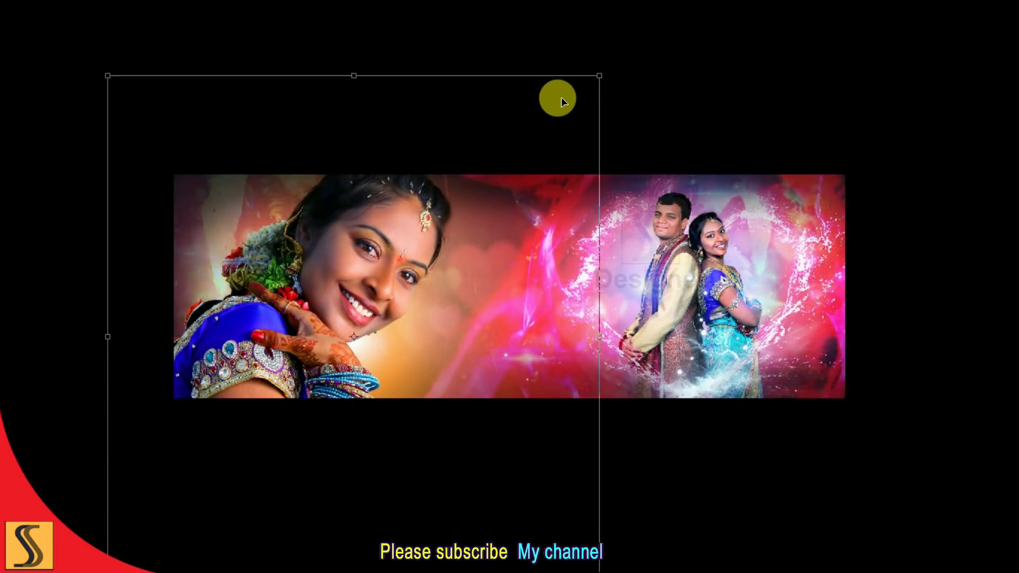
key("Return")
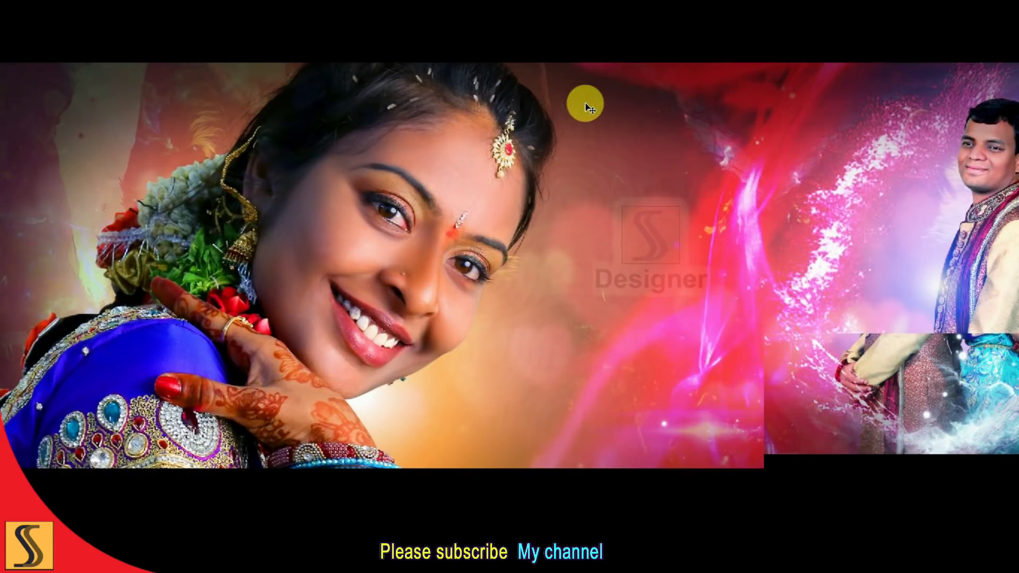
key("F7")
key("F7")
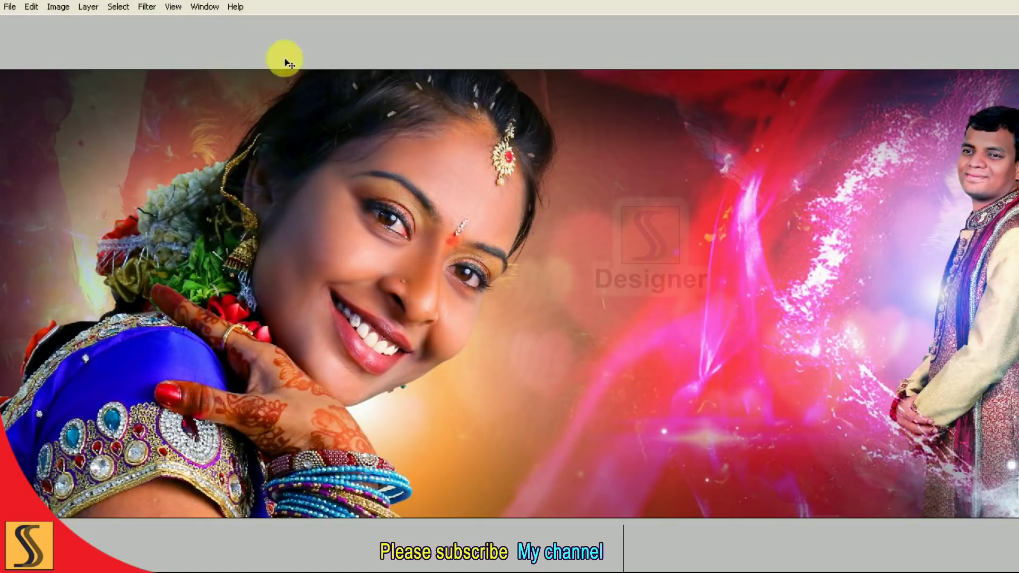
Colorize the glow via Hue/Saturation with saturation 66 and hue 222.
left_click(59, 9)
mouse_move(80, 42)
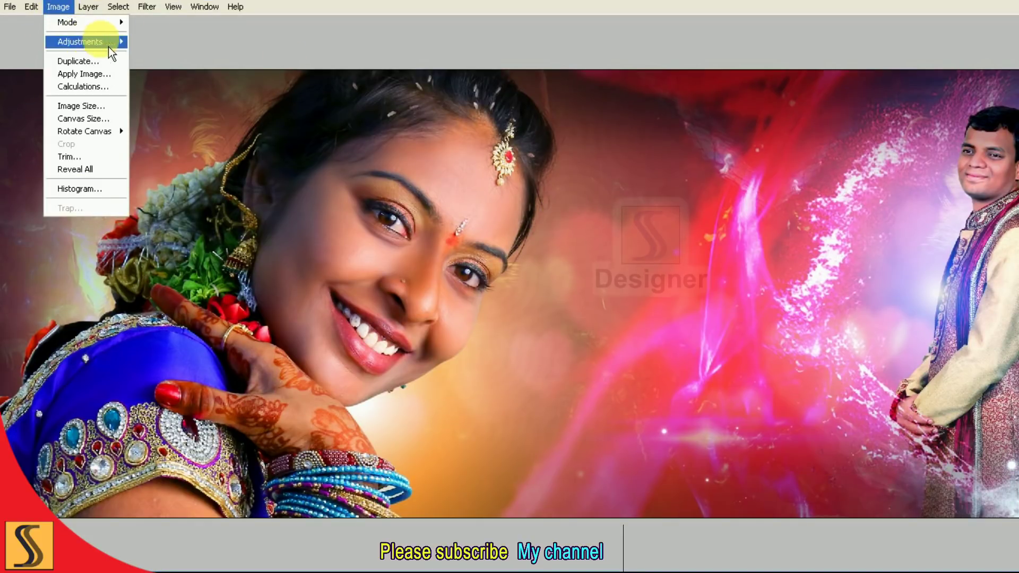
left_click(215, 138)
left_click_drag(417, 211, 833, 67)
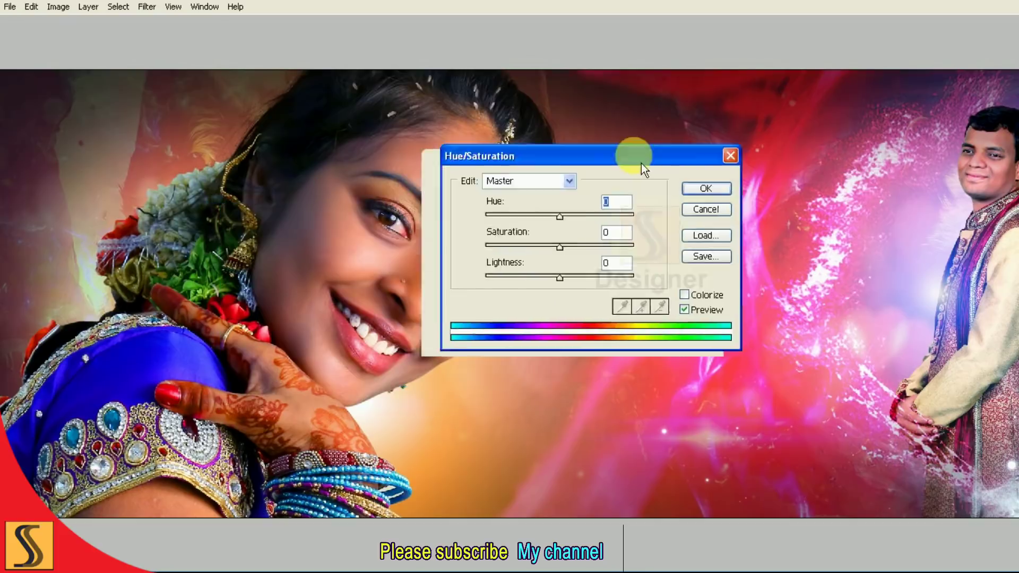
left_click(883, 211)
double_click(796, 143)
type("66")
left_click(796, 114)
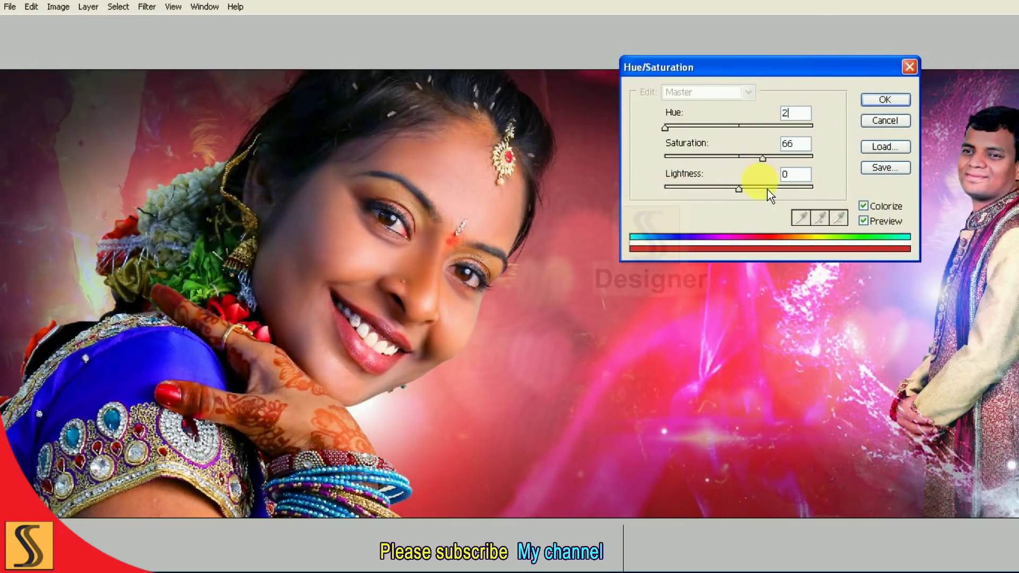
type("22")
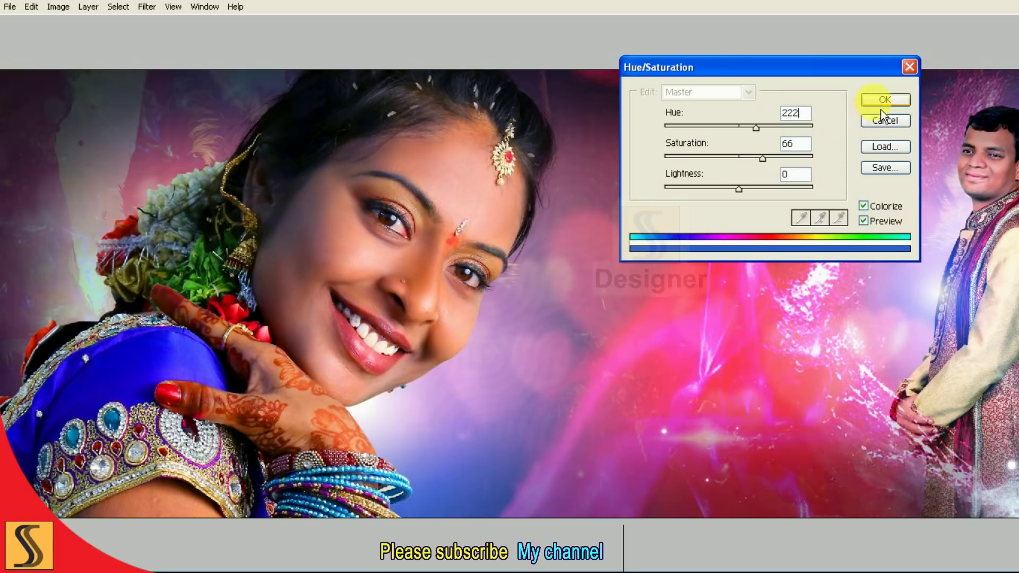
left_click(881, 102)
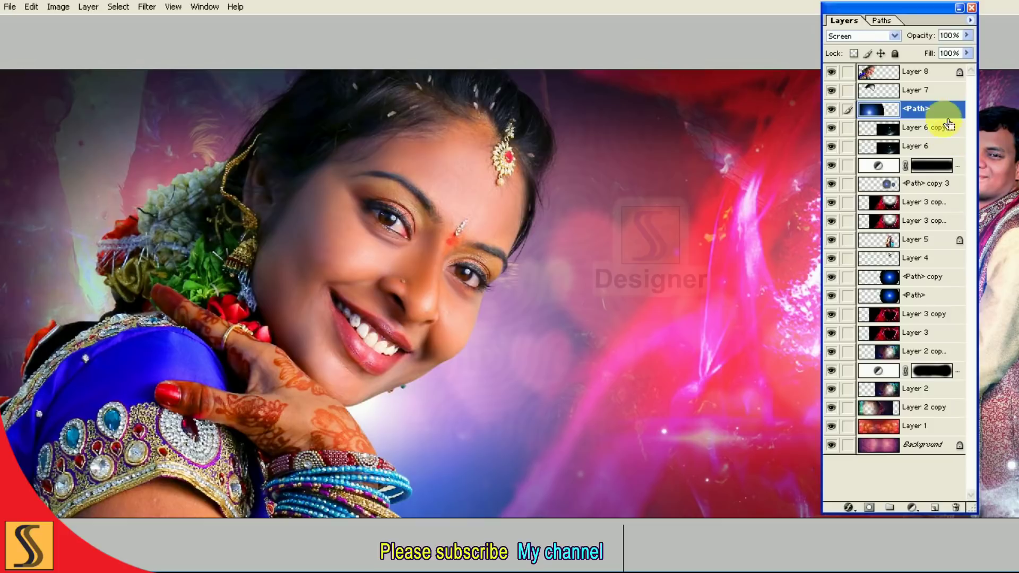
Duplicate the blue glow layer and move the copy to the top of the stack.
left_click(970, 20)
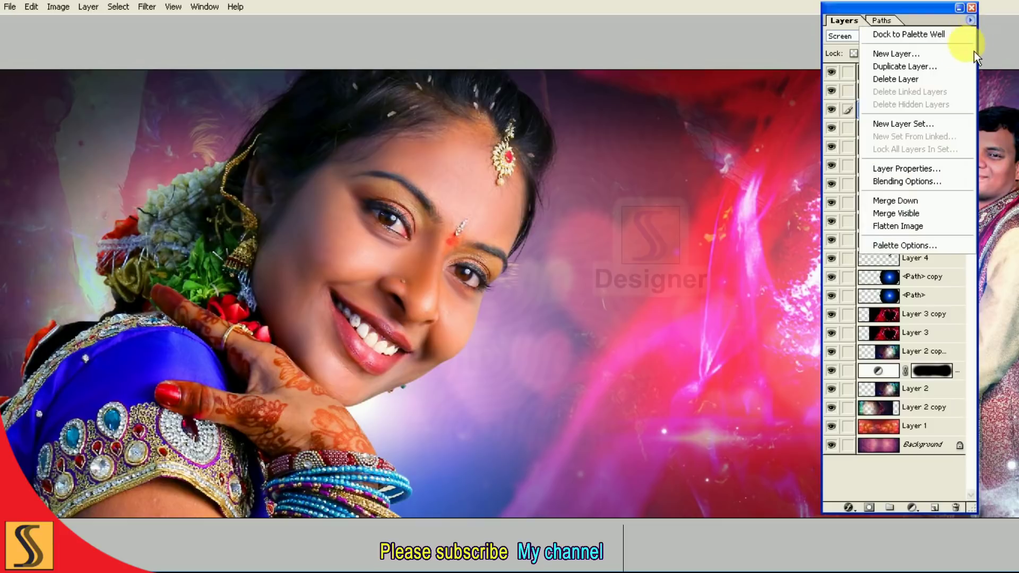
left_click(955, 67)
left_click(648, 234)
left_click_drag(913, 109, 915, 71)
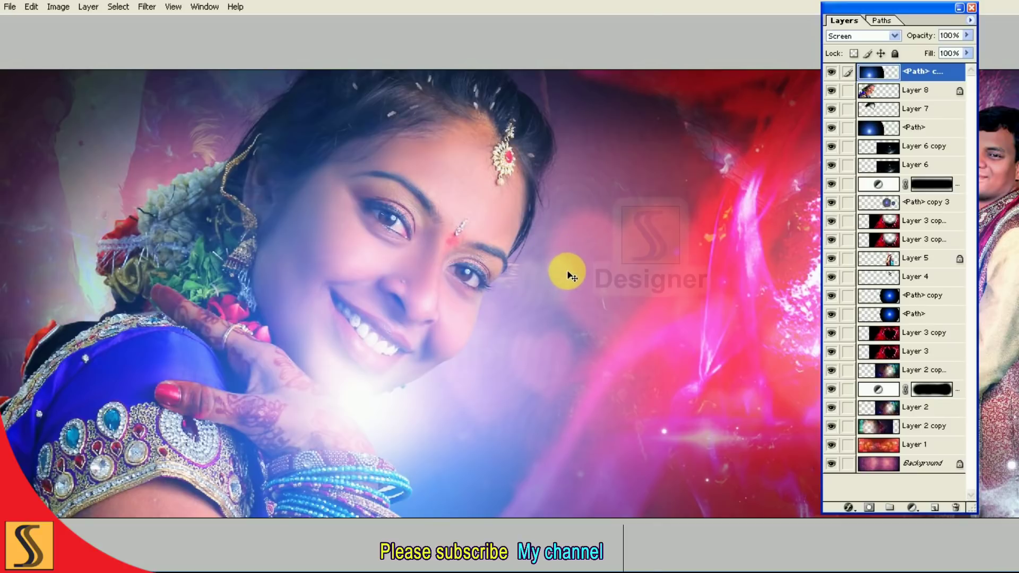
Shrink the glow copy near the bride's chin, then widen it slightly up and right.
key("ctrl+t")
key("ctrl+0")
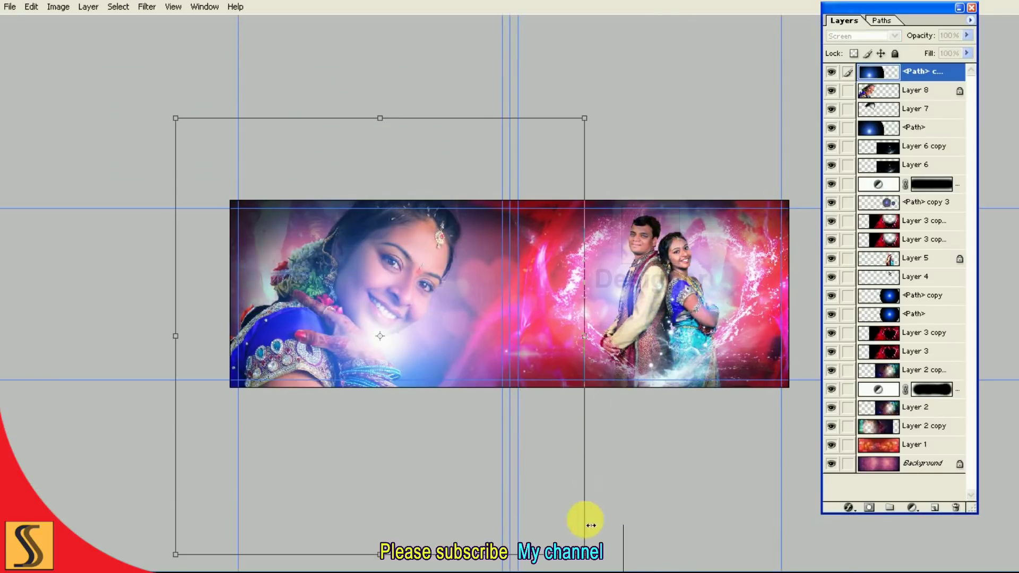
left_click_drag(457, 421, 428, 383)
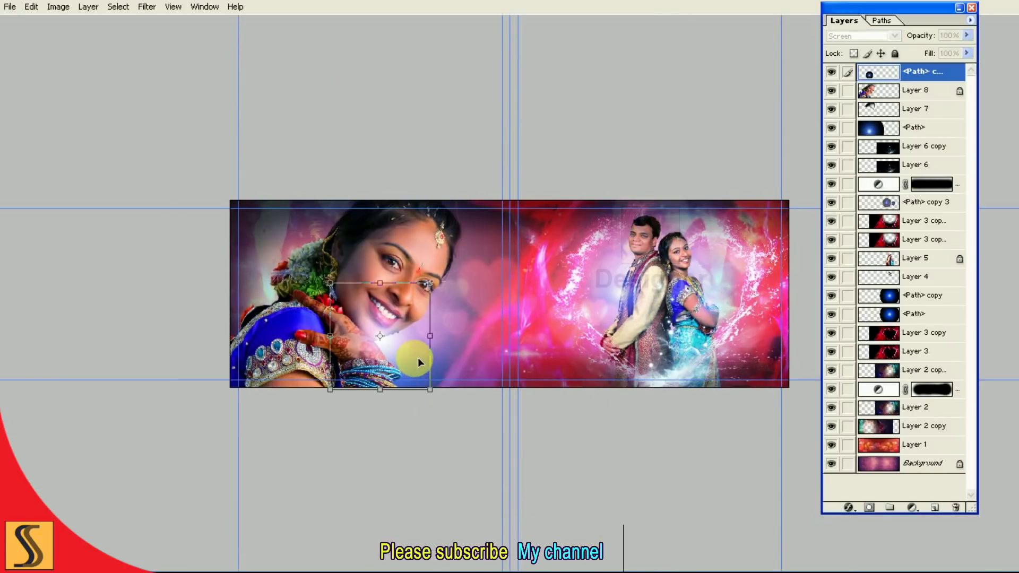
key("ctrl+plus")
key("ctrl+plus")
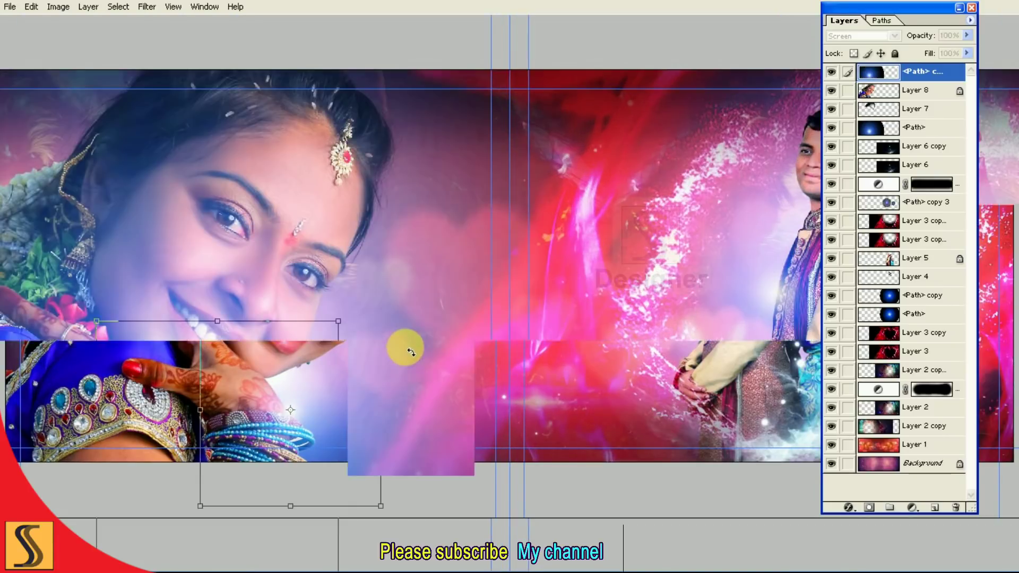
key("ctrl+plus")
mouse_move(292, 387)
left_mouse_down()
mouse_move(515, 352)
mouse_move(511, 297)
left_mouse_up()
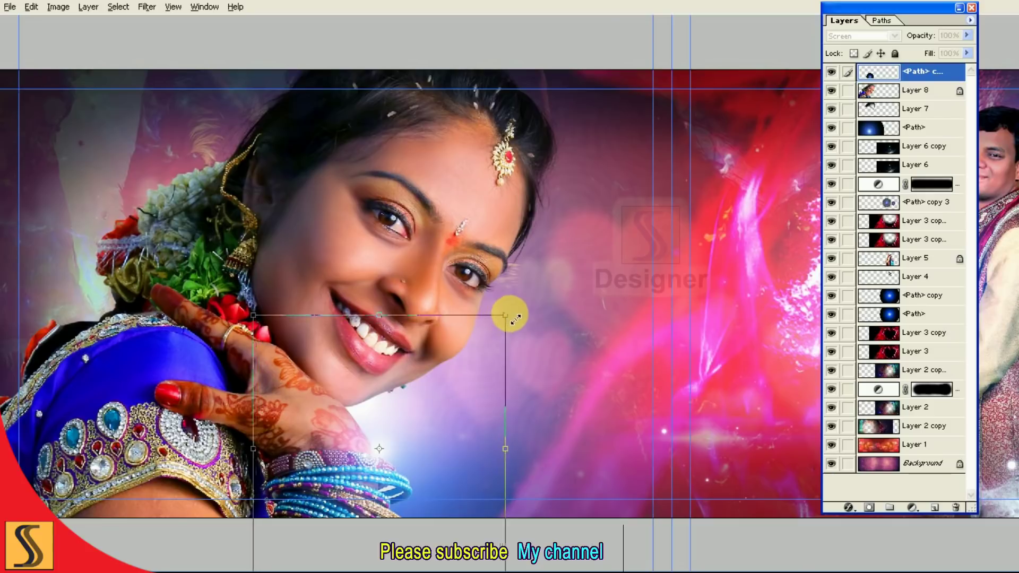
left_click_drag(511, 297, 526, 304)
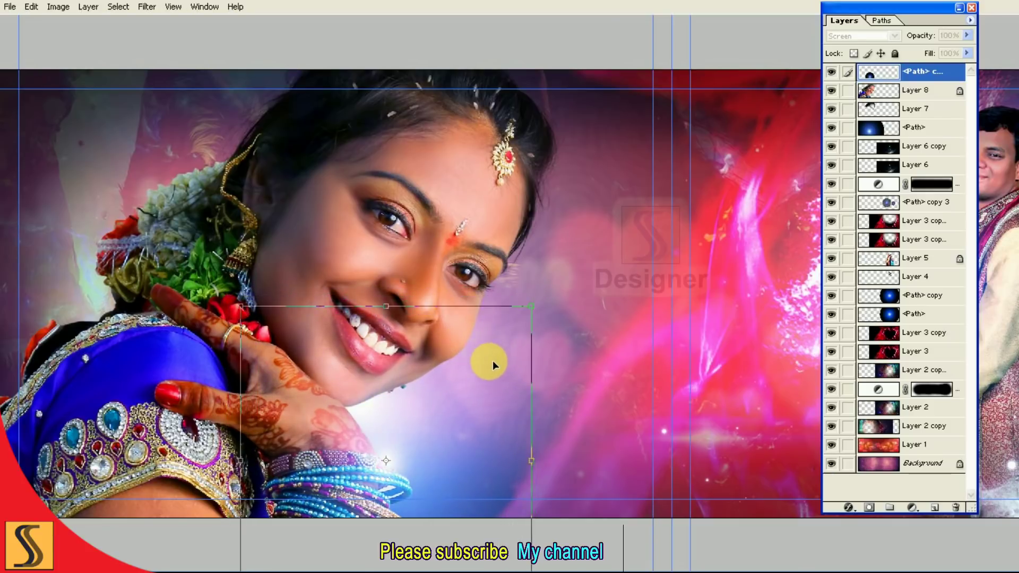
left_click_drag(525, 304, 559, 269)
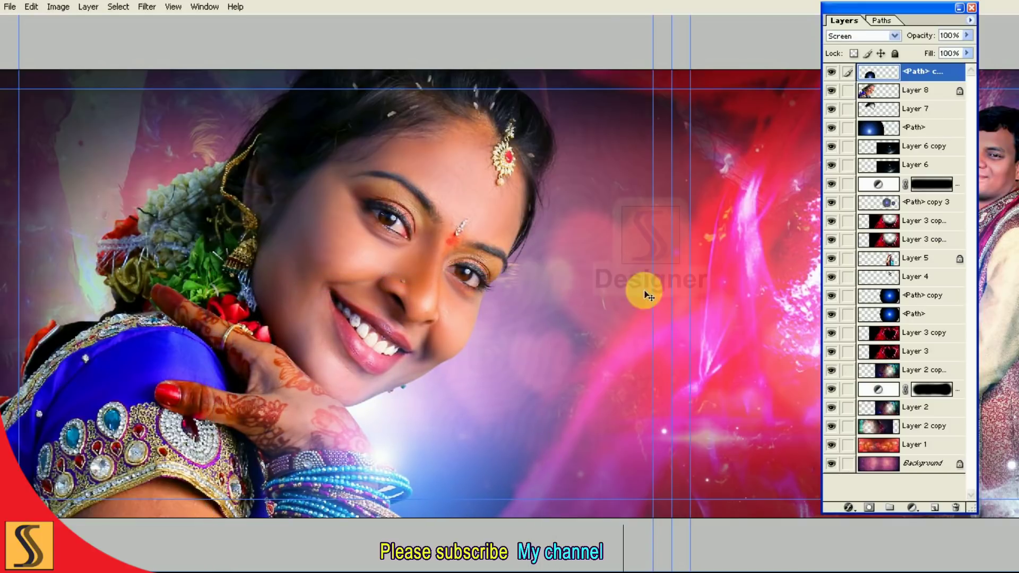
Commit the previous glow, duplicate it, and drag the new copy to the bride's left shoulder.
key("alt+w")
key("o")
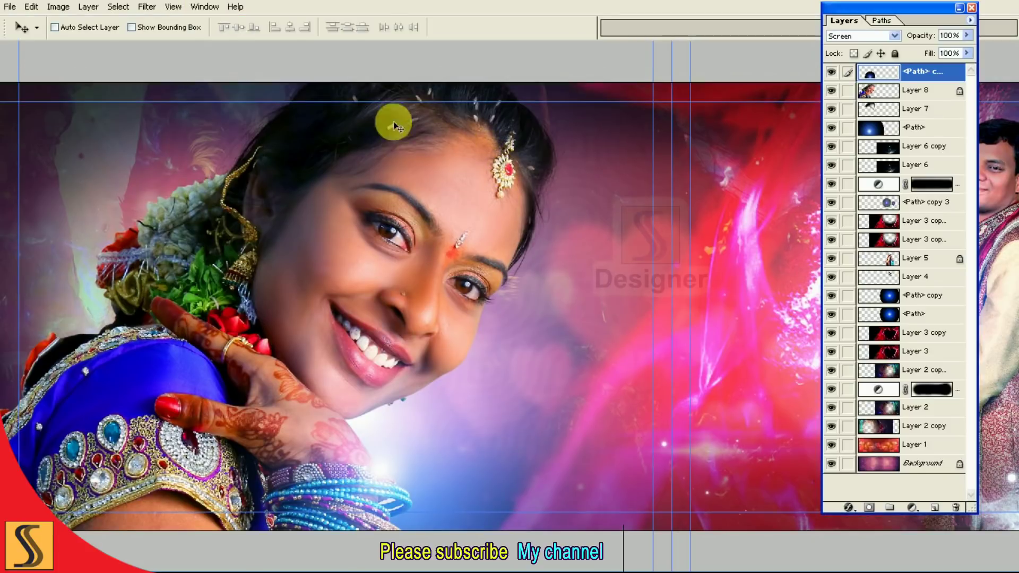
key("ctrl+j")
mouse_move(375, 473)
left_mouse_down()
mouse_move(122, 313)
mouse_move(103, 262)
left_mouse_up()
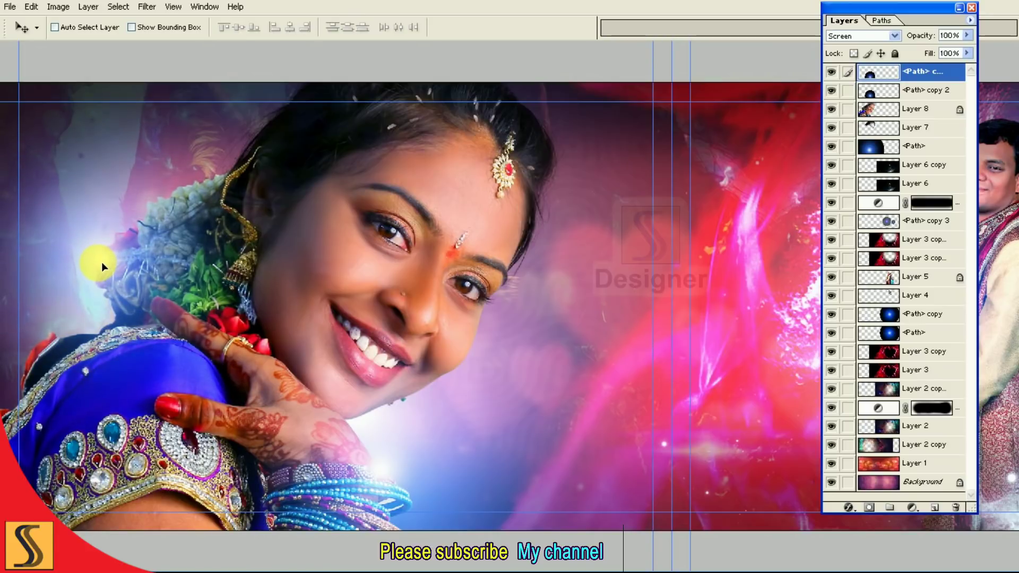
Scale the flare to about 155% beside the hair and set its opacity to 86%.
key("ctrl+t")
mouse_move(278, 451)
left_mouse_down()
mouse_move(367, 537)
mouse_move(377, 531)
left_mouse_up()
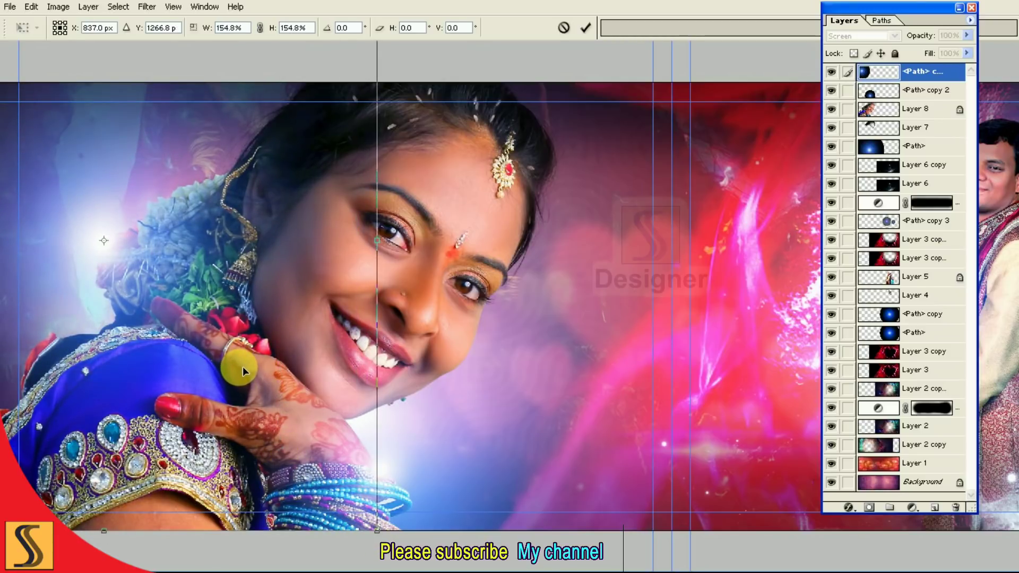
left_click_drag(225, 232, 304, 174)
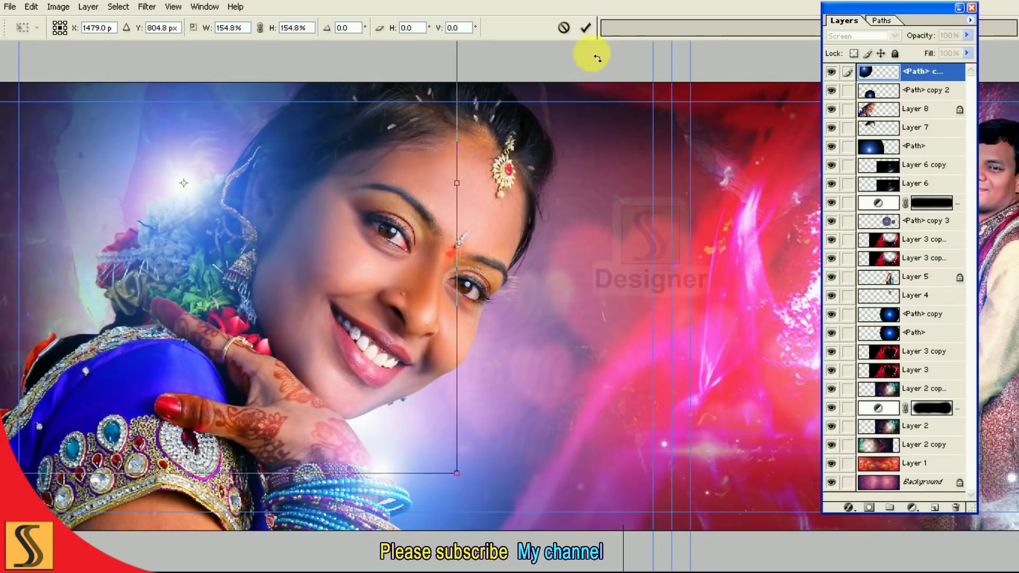
left_click(585, 28)
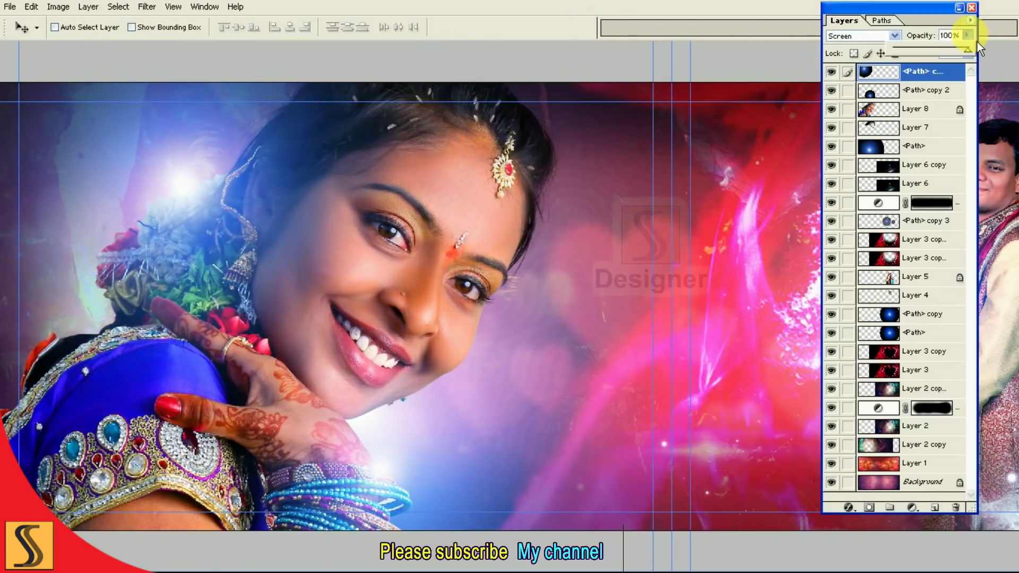
left_click_drag(966, 57, 964, 56)
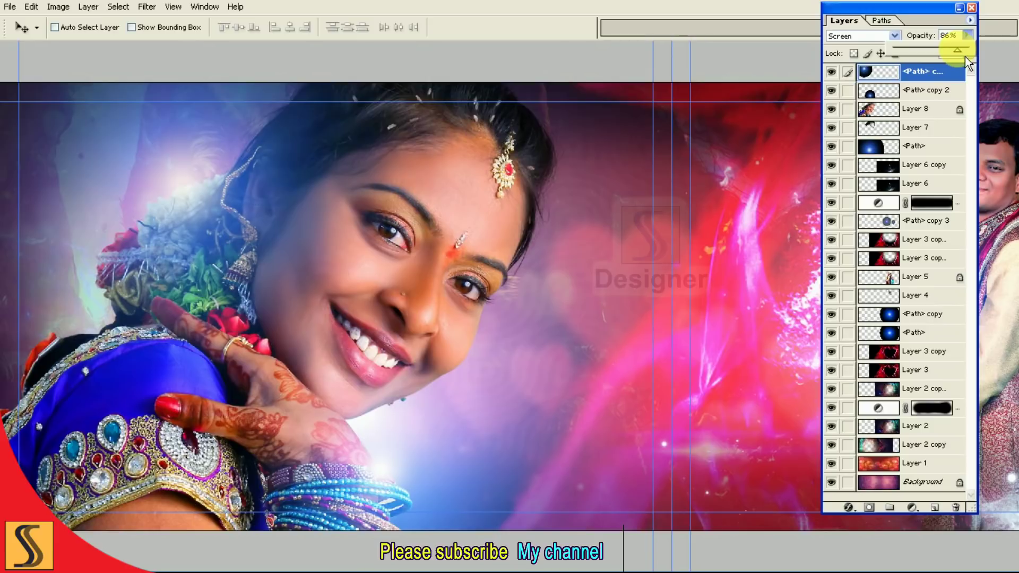
left_click(939, 64)
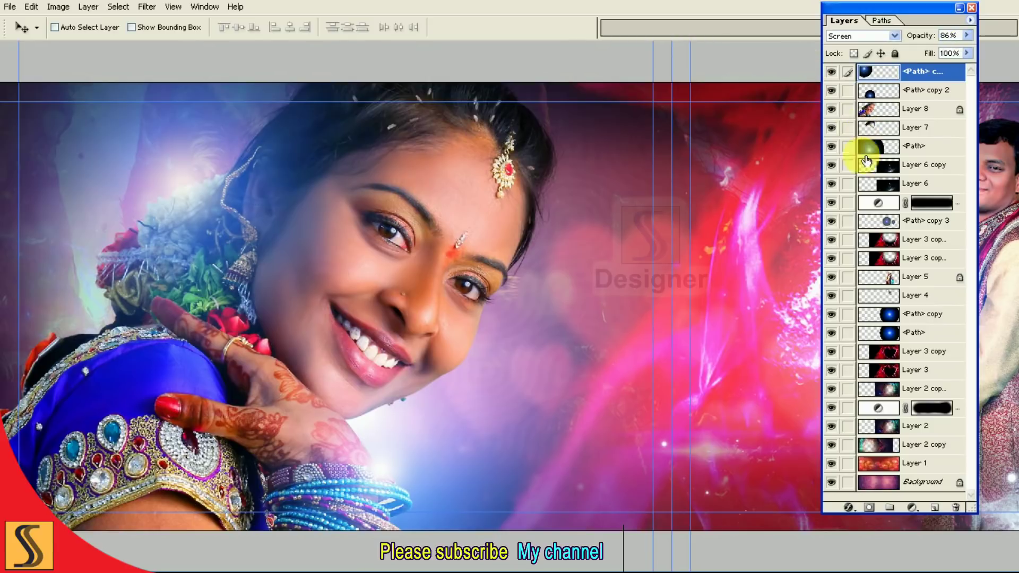
key("Tab")
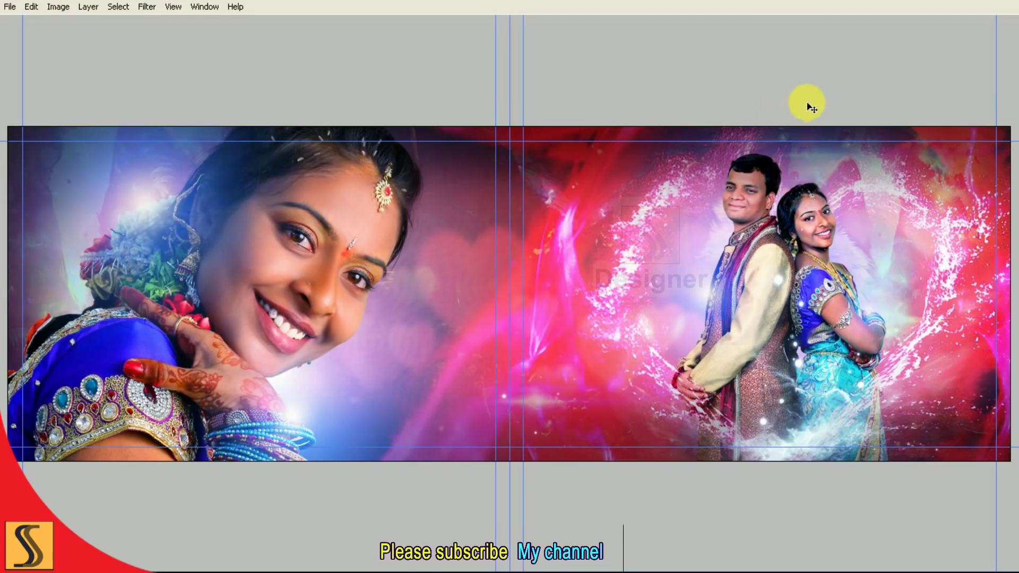
Turn the layout guides back on and zoom and pan across the spread to review it.
key("f")
key("ctrl+semicolon")
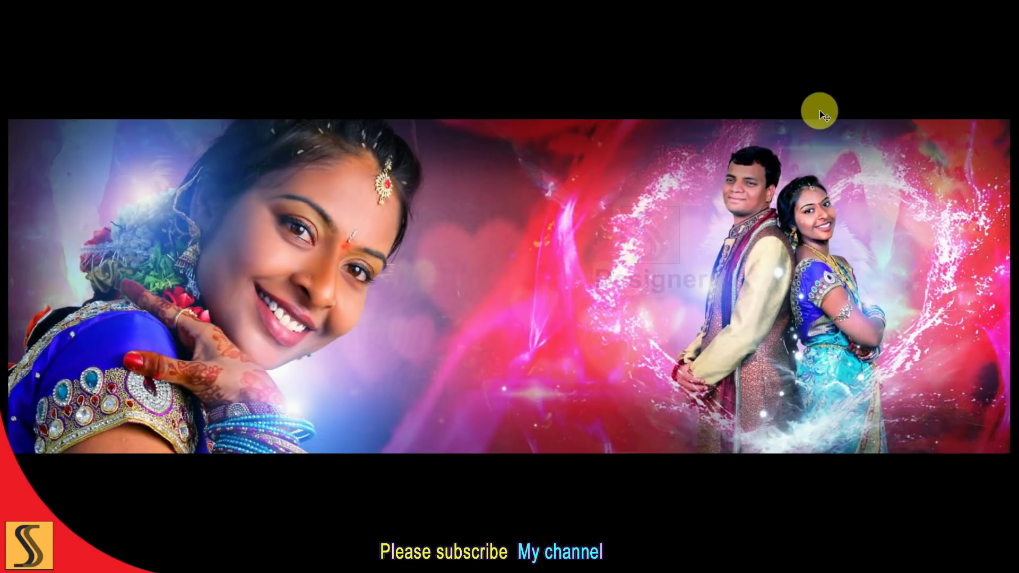
key("ctrl+semicolon")
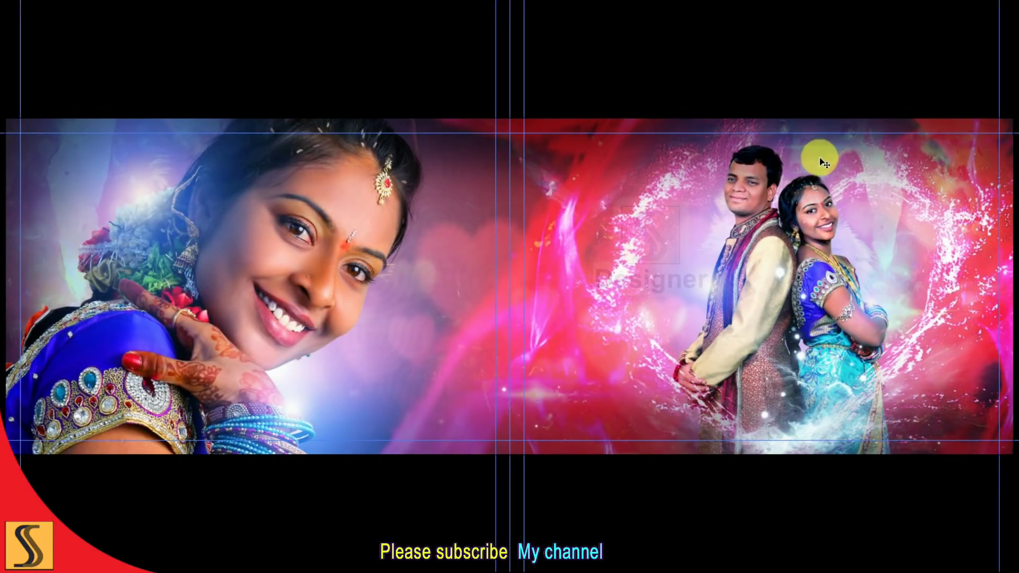
key("ctrl+plus")
mouse_move(849, 277)
left_mouse_down()
mouse_move(681, 279)
mouse_move(691, 308)
left_mouse_up()
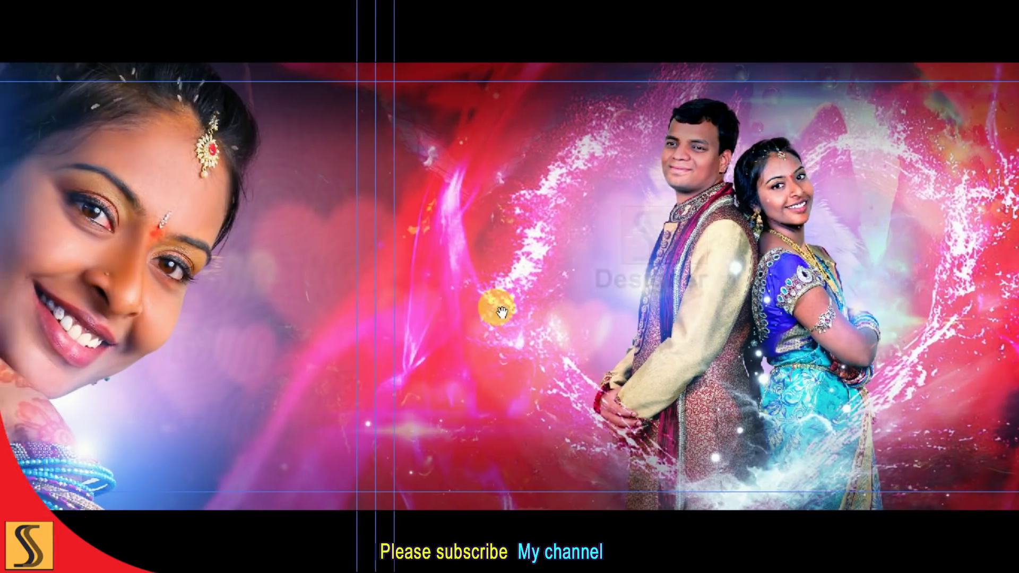
left_click_drag(496, 307, 845, 309)
key("ctrl+0")
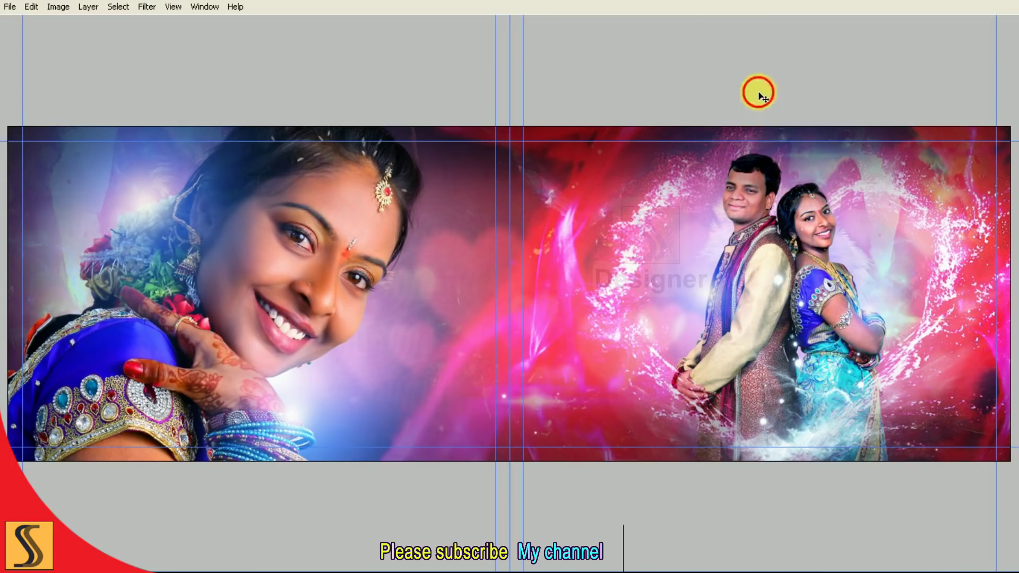
left_click(32, 7)
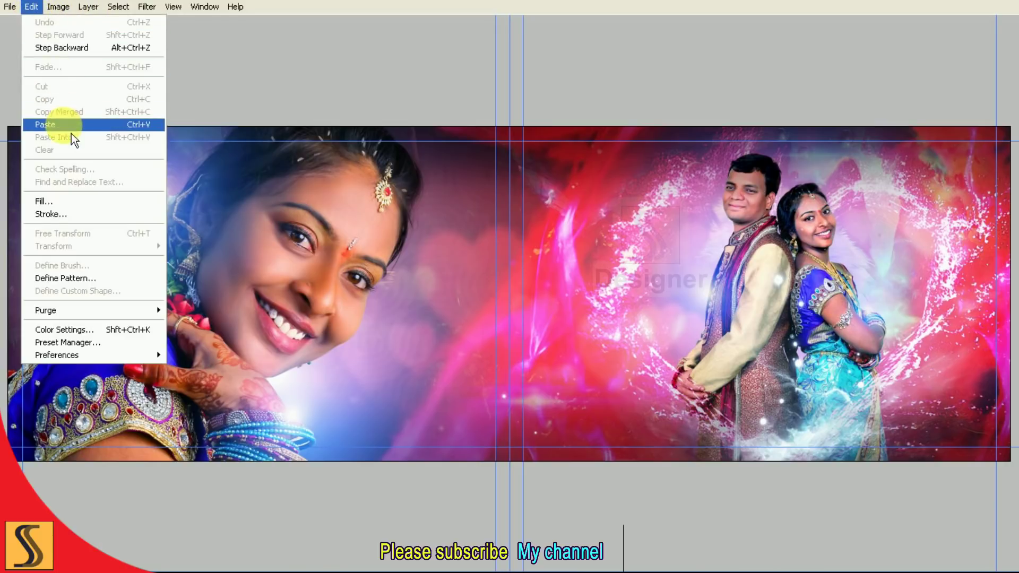
Paste the black floral ornament and move it down to the bottom middle.
left_click(71, 132)
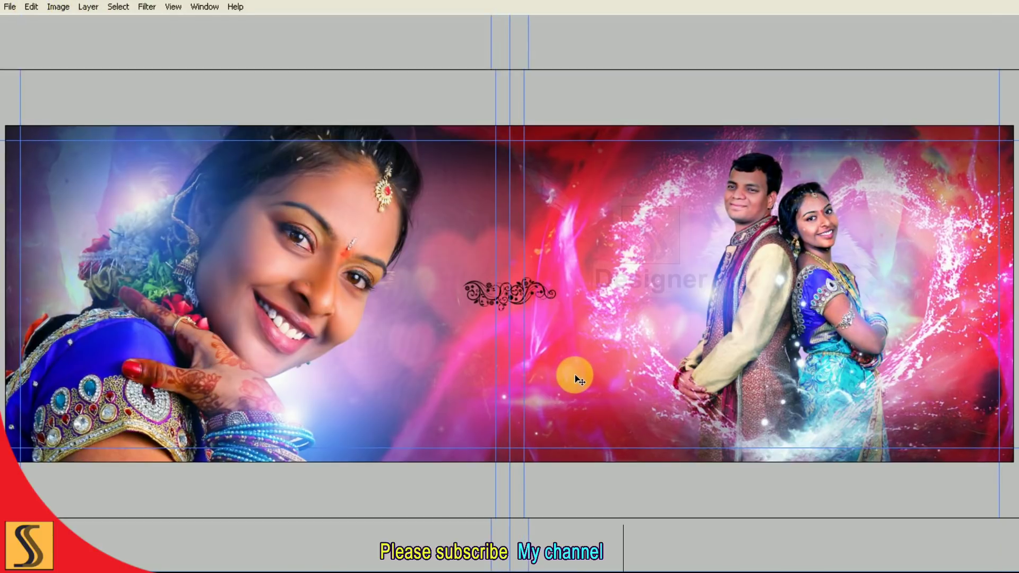
key("ctrl+plus")
scroll(589, 390, "left", 3)
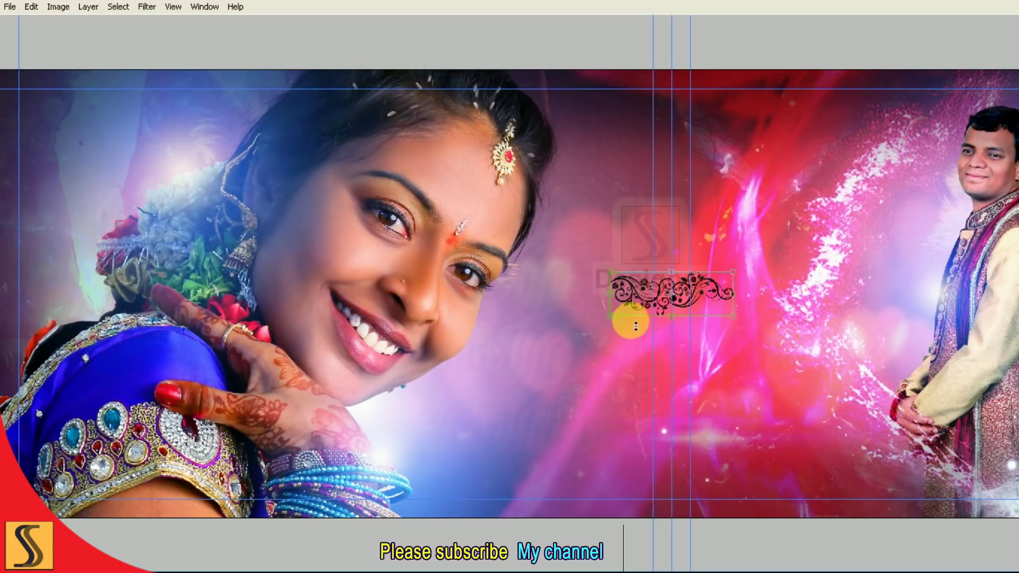
mouse_move(632, 292)
left_mouse_down()
mouse_move(496, 459)
mouse_move(429, 478)
left_mouse_up()
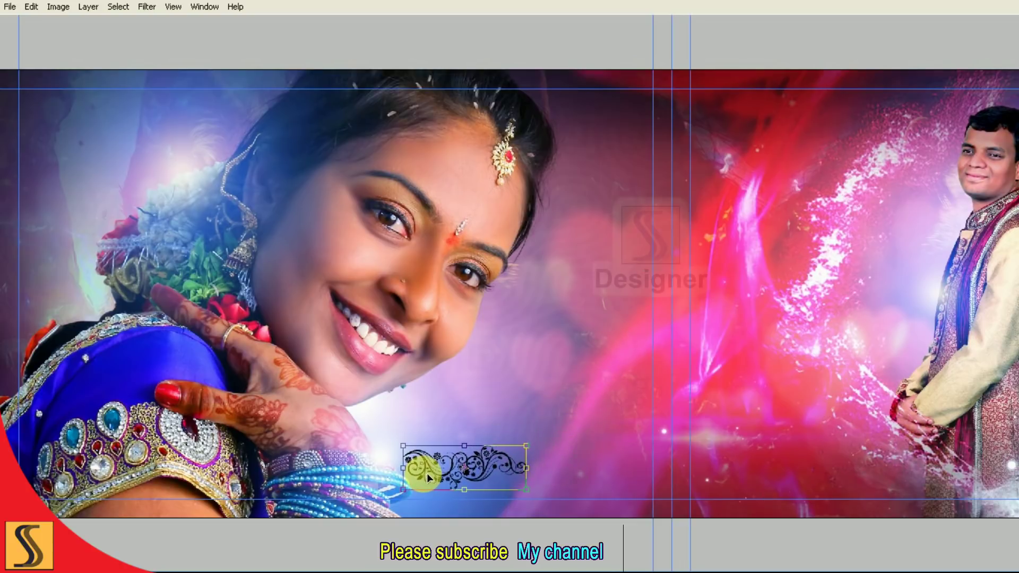
key("shift+Left")
key("shift+Left")
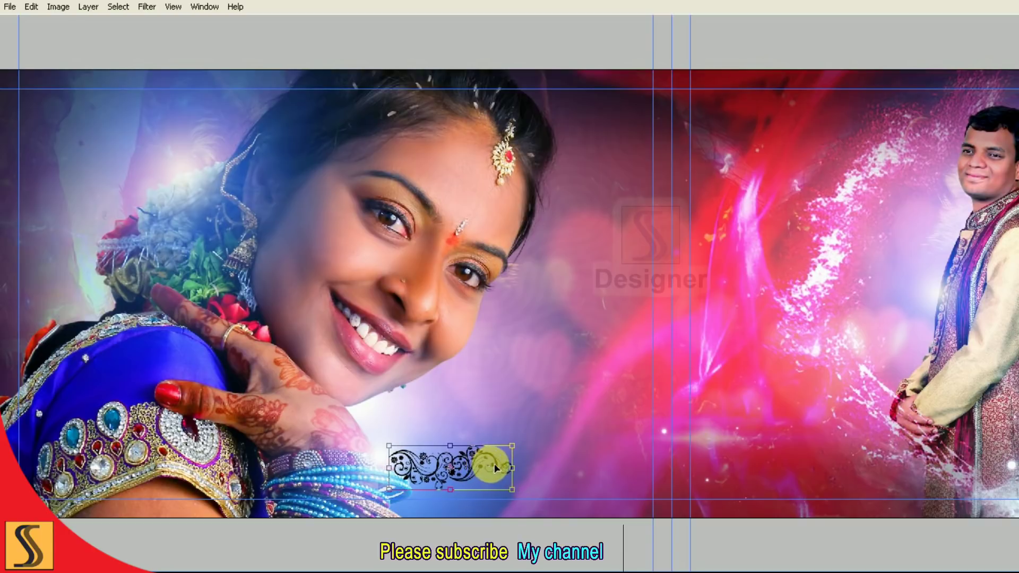
Enlarge the ornament and tilt it slightly counter-clockwise below the bride's face.
left_click_drag(515, 489, 655, 523)
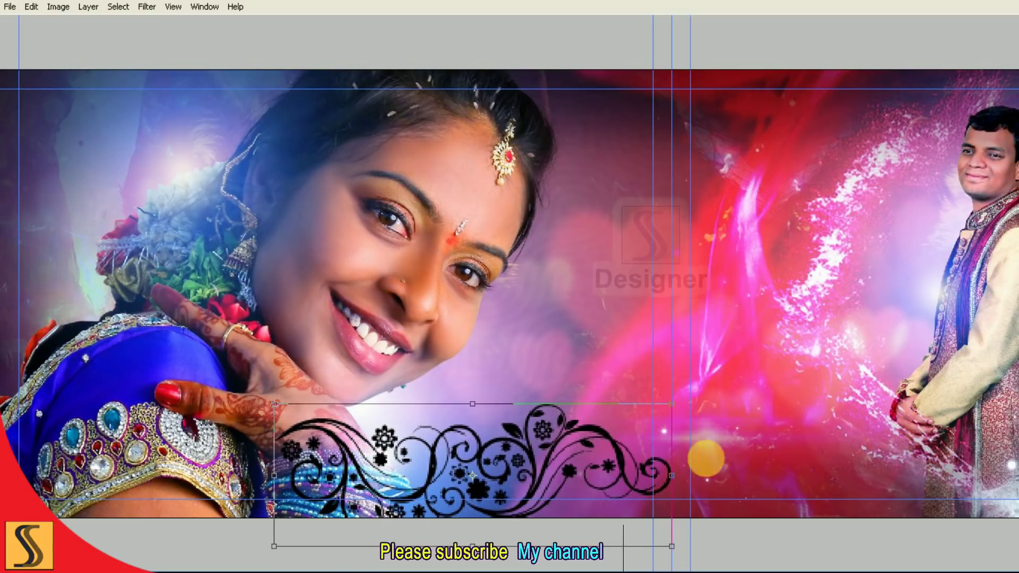
left_click_drag(690, 451, 756, 428)
left_click_drag(669, 395, 686, 391)
left_click_drag(641, 419, 647, 411)
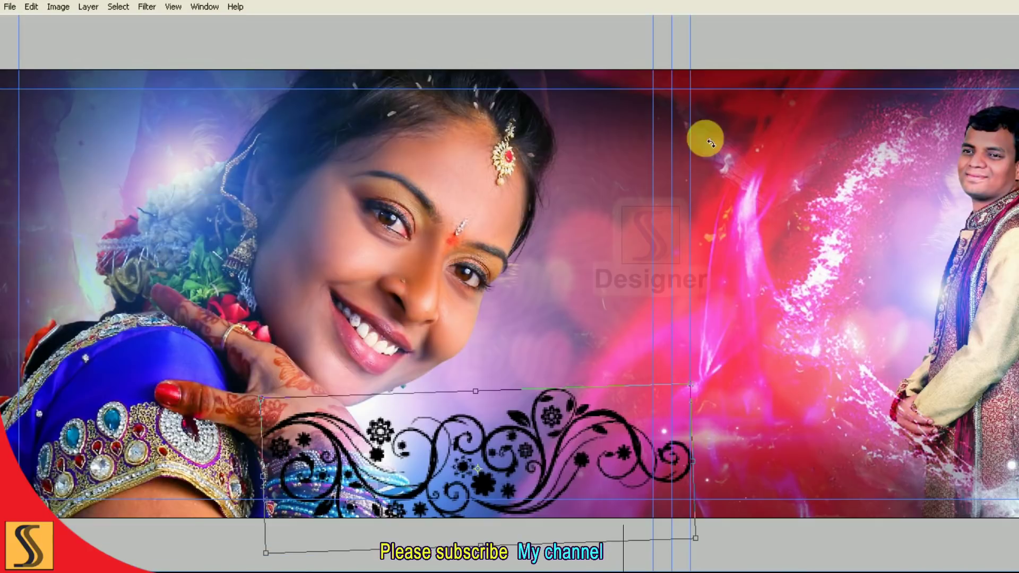
key("Return")
key("F7")
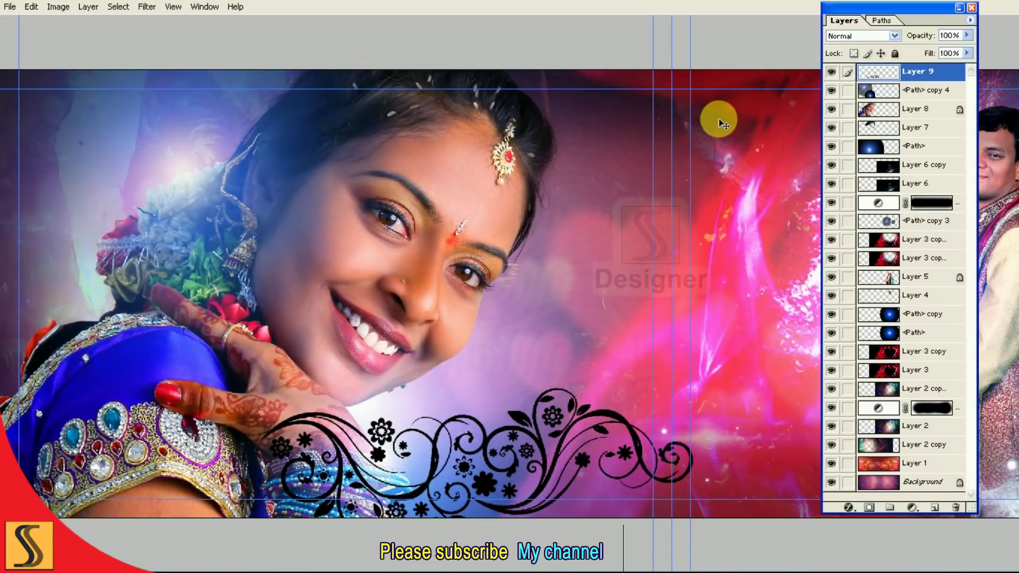
Move the ornament layer below the <Path> glow layer, comparing both orders.
key("ctrl+bracketleft")
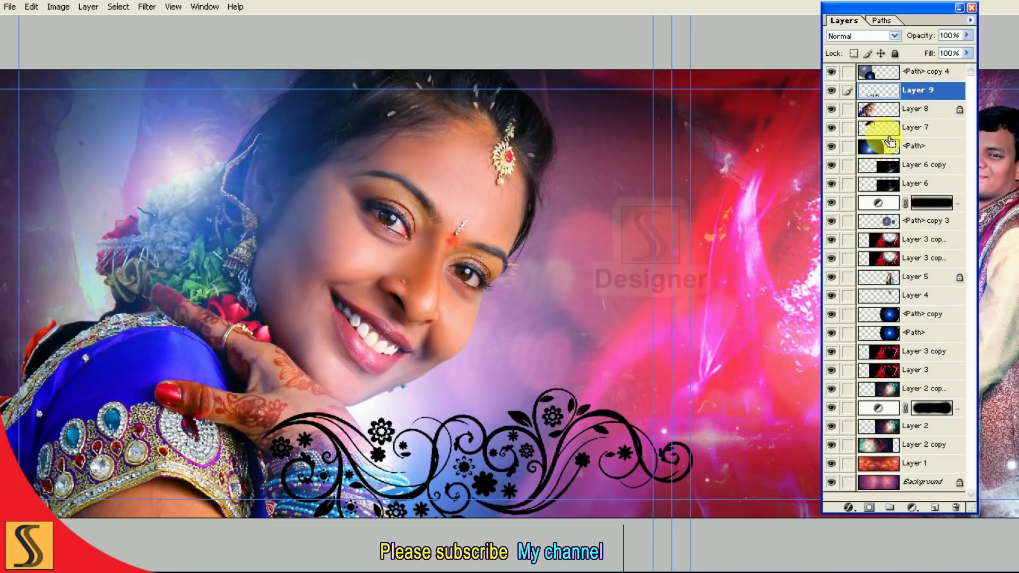
key("ctrl+bracketleft")
key("ctrl+bracketleft")
key("ctrl+bracketleft")
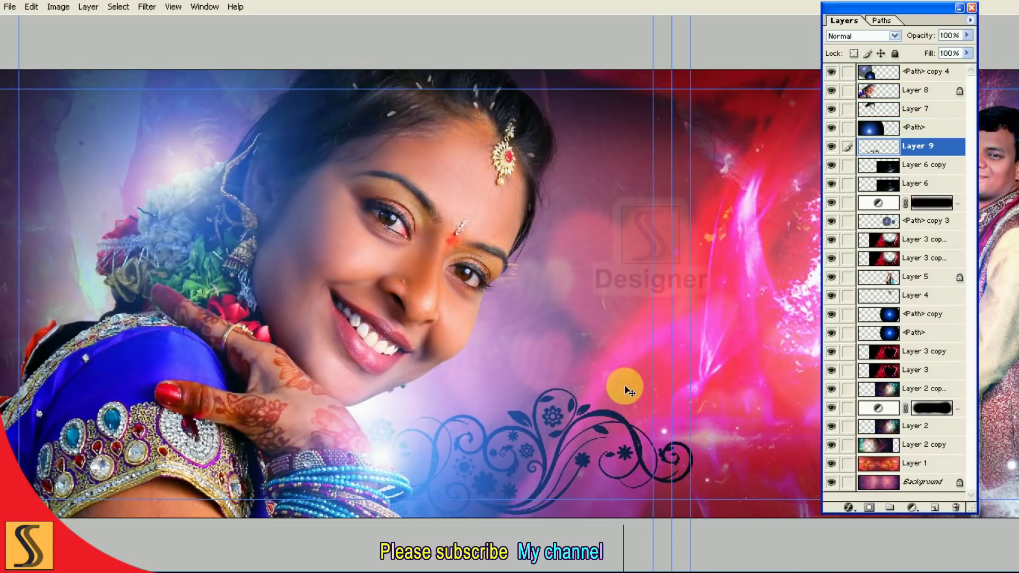
key("ctrl+bracketright")
key("ctrl+bracketleft")
key("ctrl+bracketright")
key("ctrl+bracketleft")
key("F7")
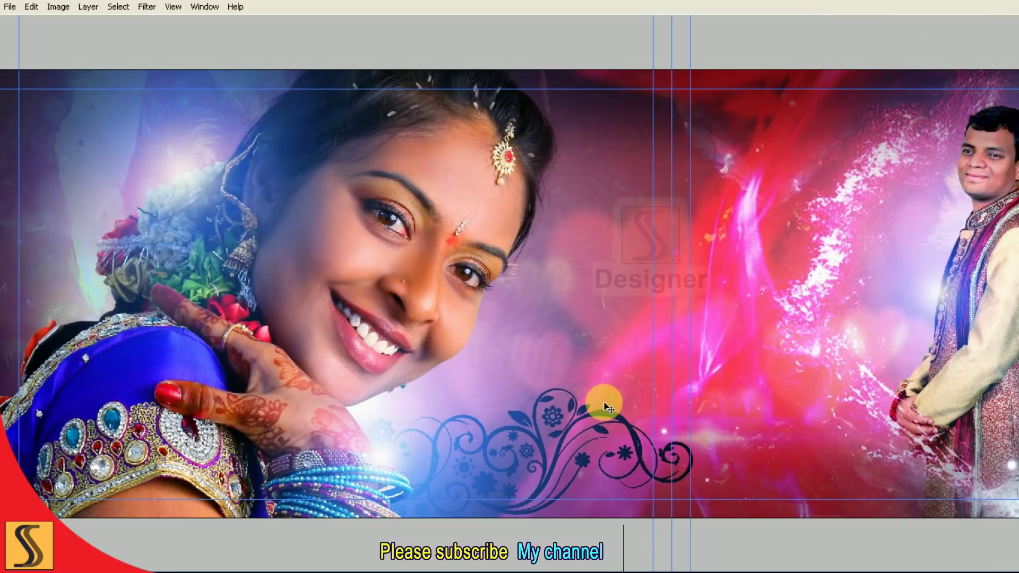
Enlarge the ornament slightly and lock its transparent pixels.
key("ctrl+t")
left_click_drag(692, 389, 720, 384)
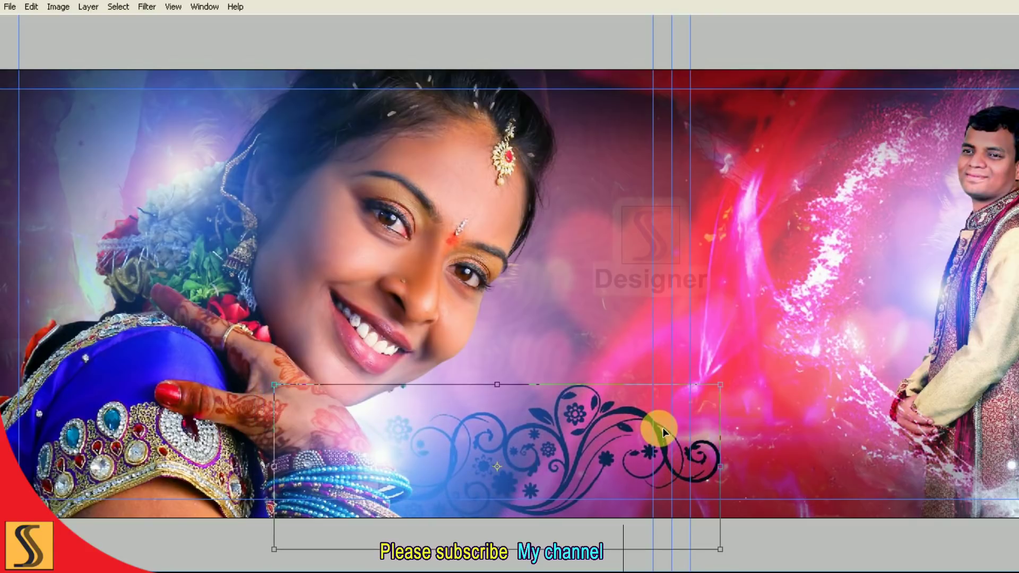
key("Return")
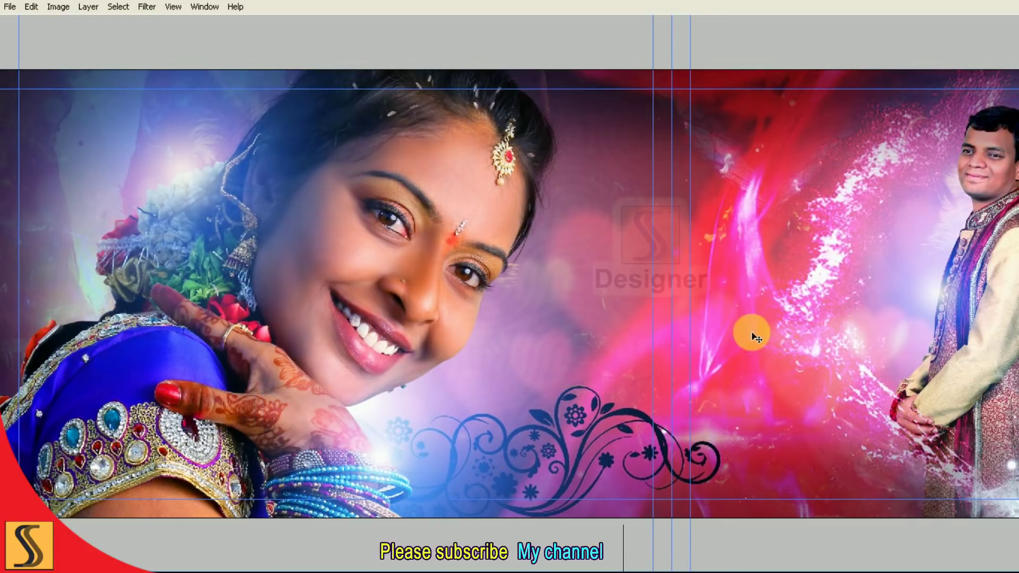
key("F7")
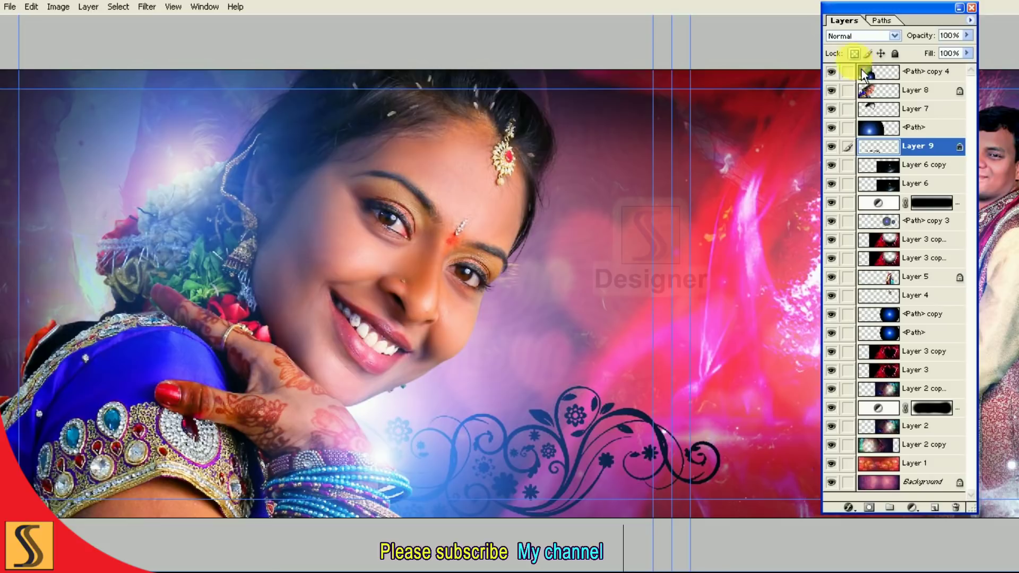
left_click(854, 53)
key("Tab")
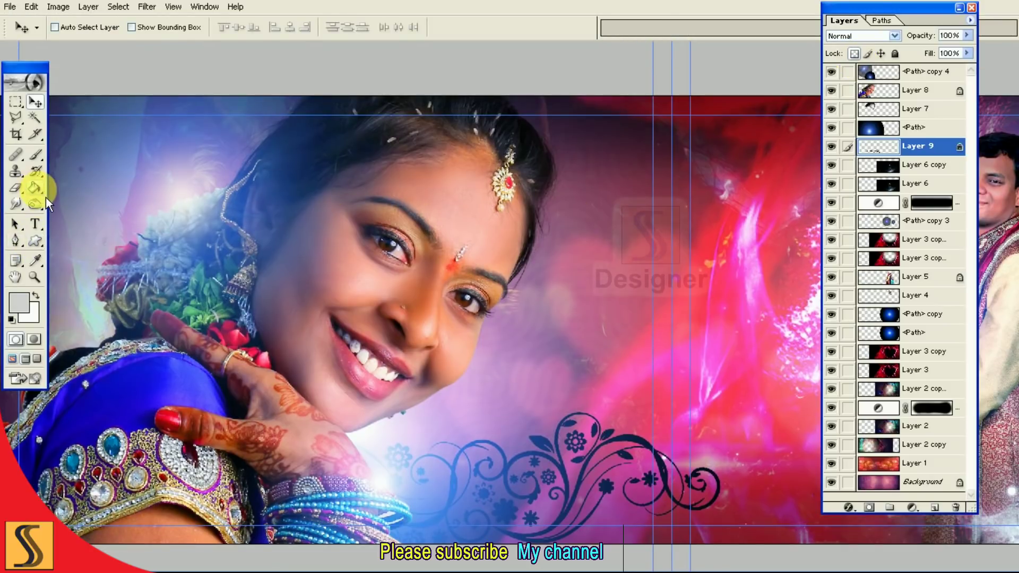
left_click_drag(47, 196, 85, 189)
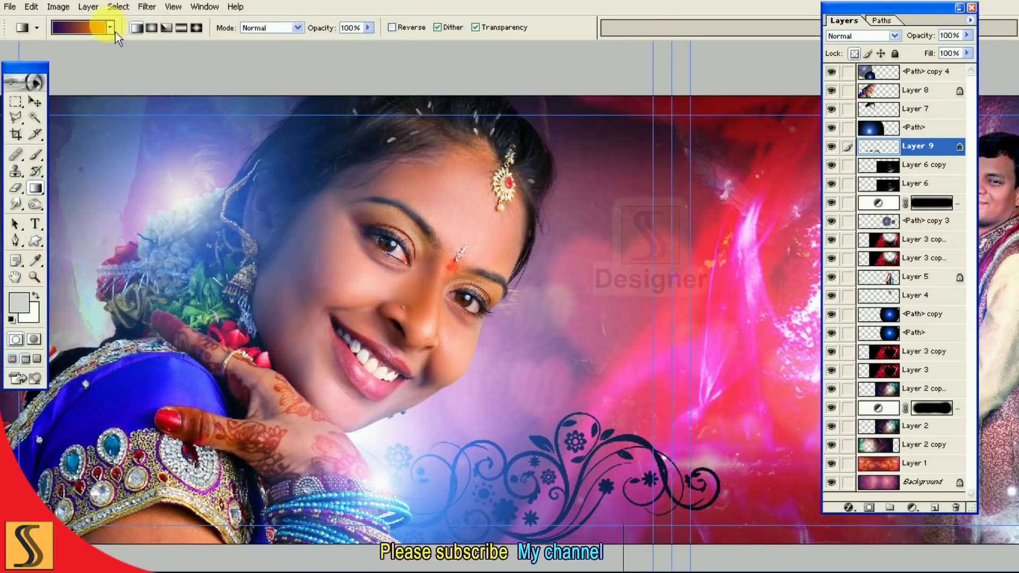
Fill the ornament with a Violet, Orange gradient swept right to left.
left_click(99, 29)
left_click_drag(216, 54, 211, 49)
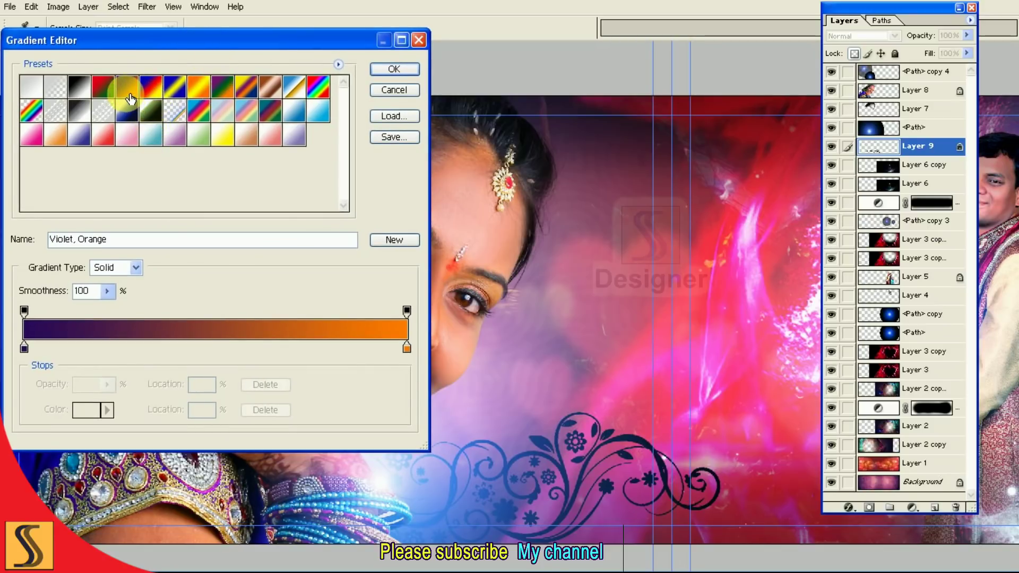
left_click(390, 69)
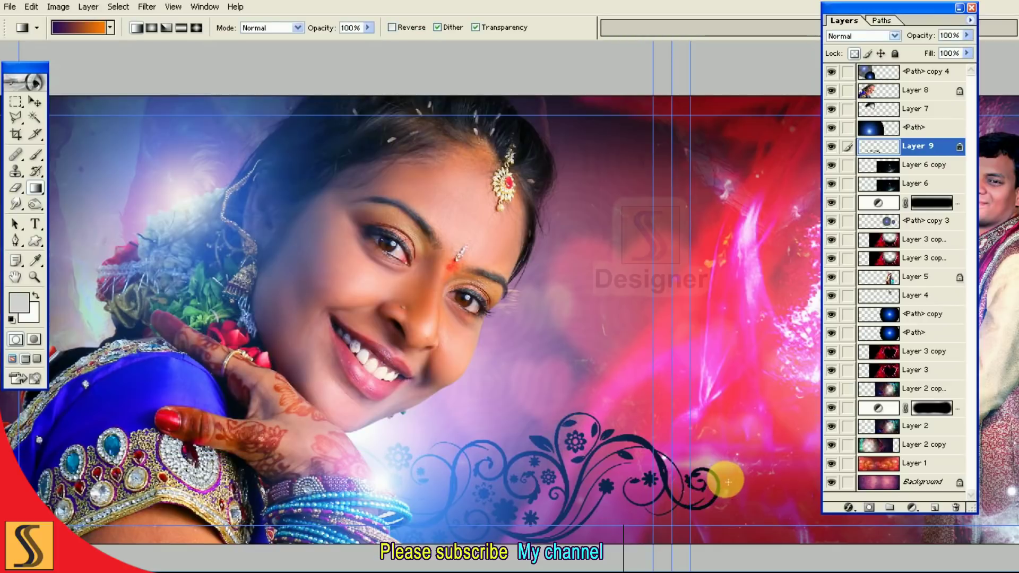
left_click_drag(727, 481, 240, 510)
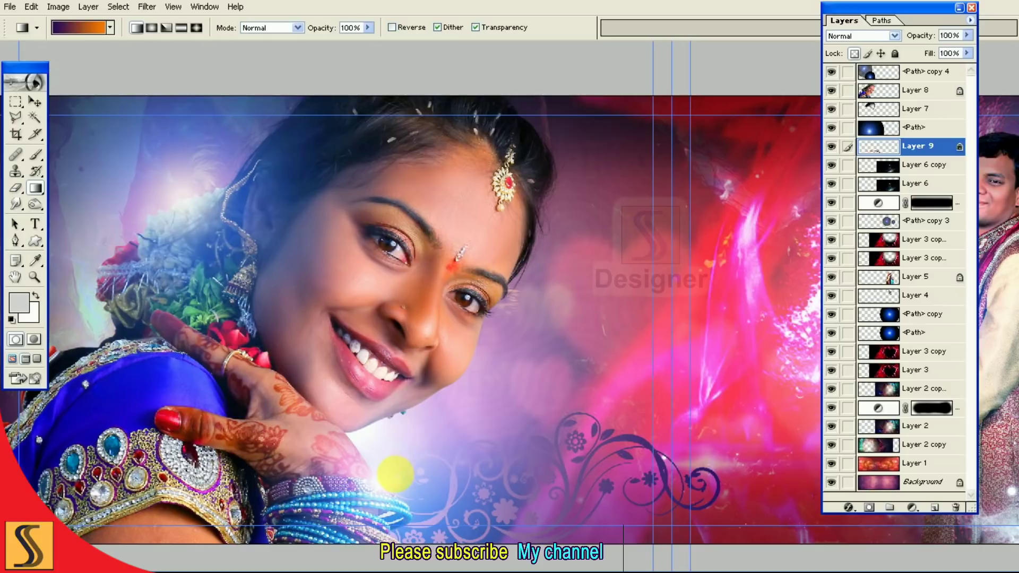
Set the ornament layer's blend mode to Color Dodge.
key("v")
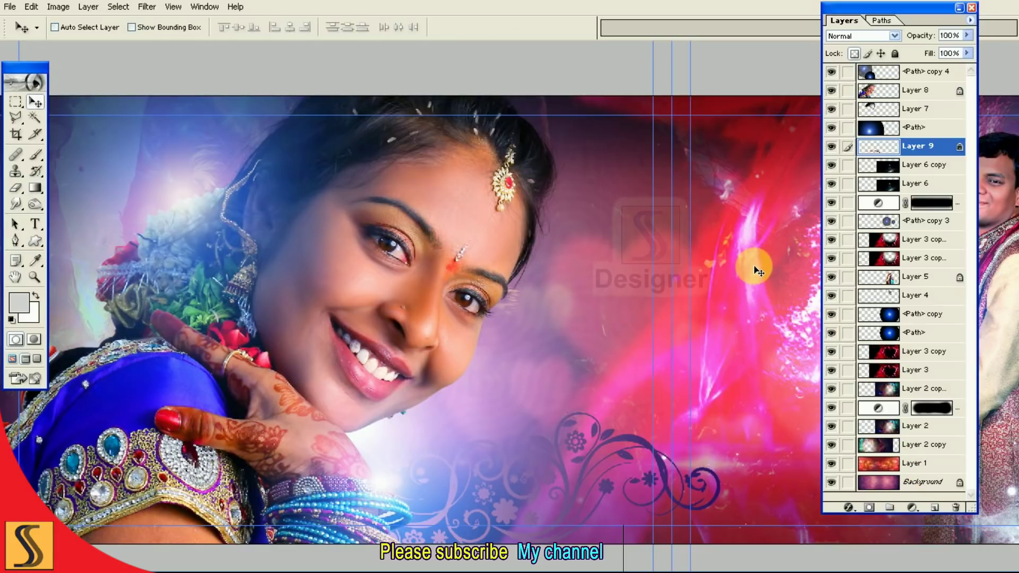
left_click(875, 46)
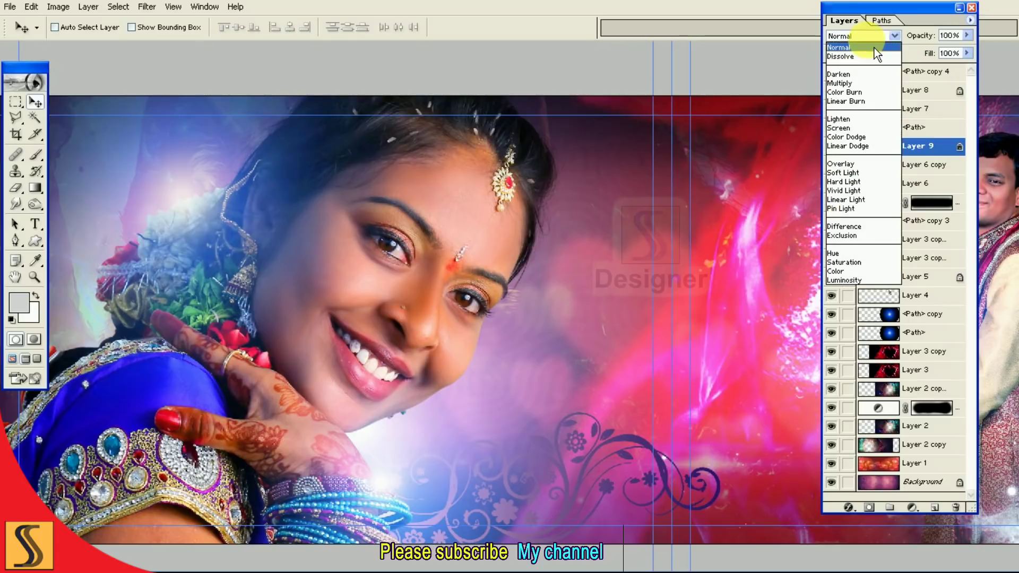
left_click(872, 139)
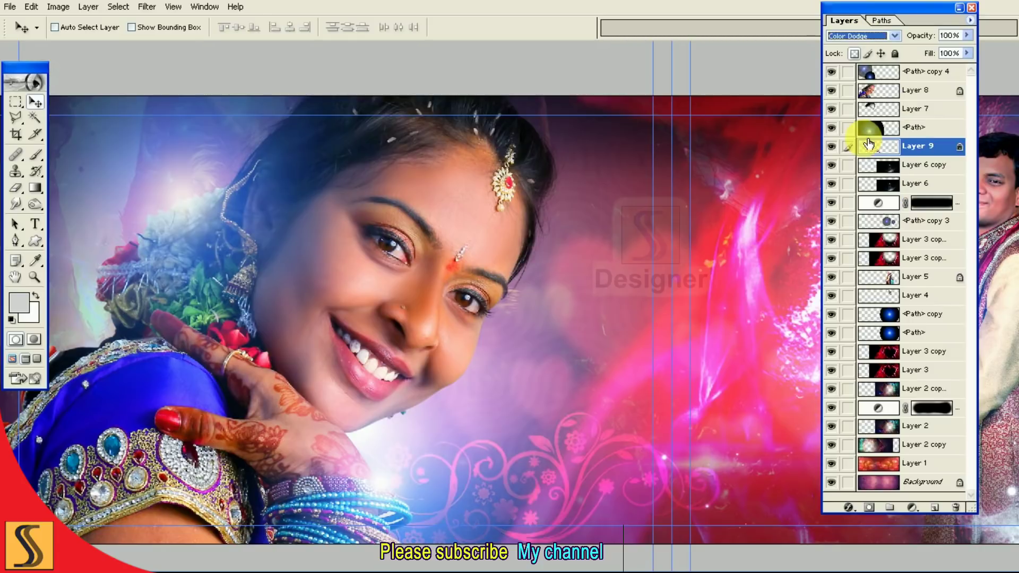
left_click(752, 64)
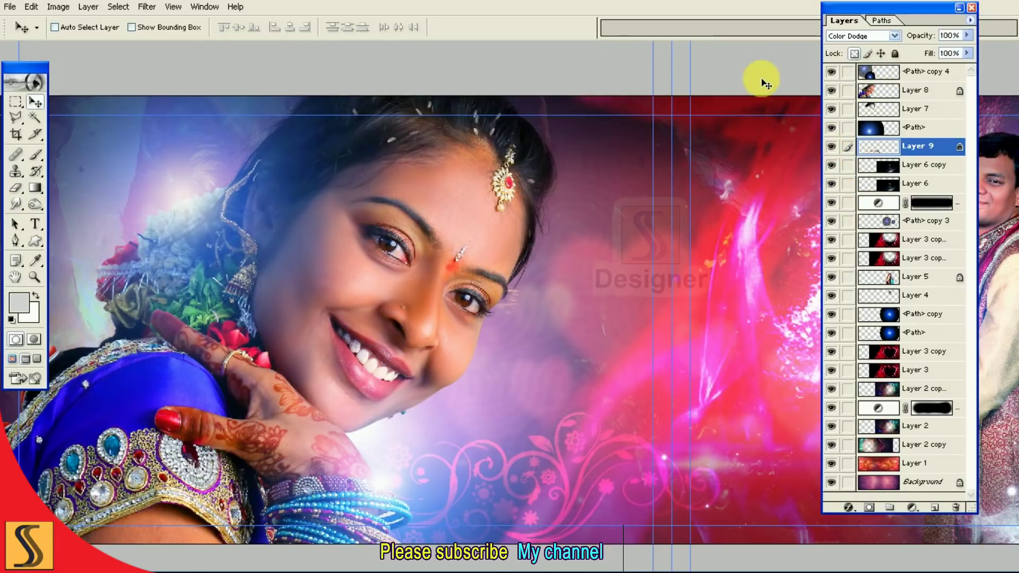
key("Tab")
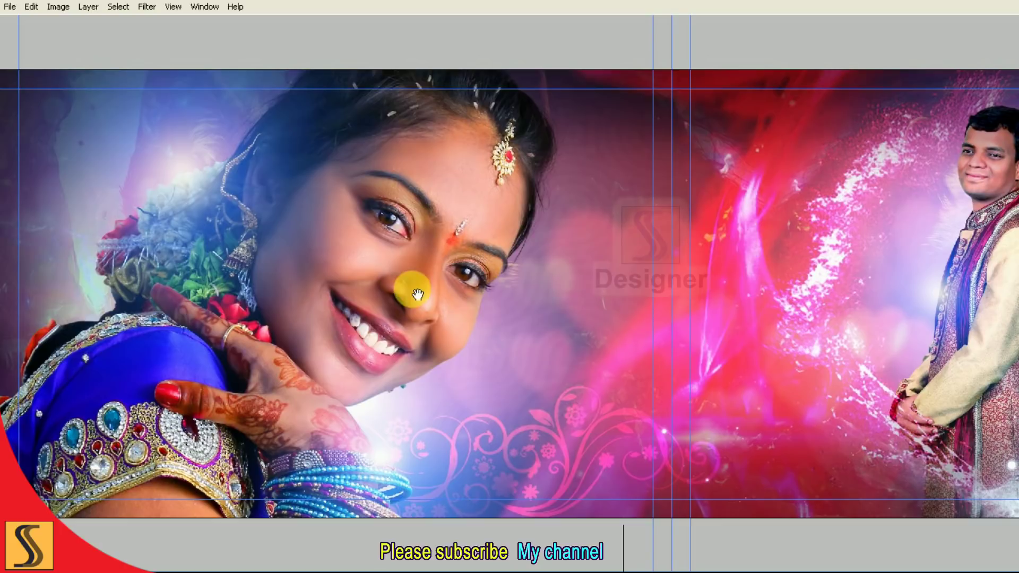
Stretch the script-font Engagement title taller in the middle of the spread.
scroll(560, 297, "right", 5)
scroll(587, 303, "right", 5)
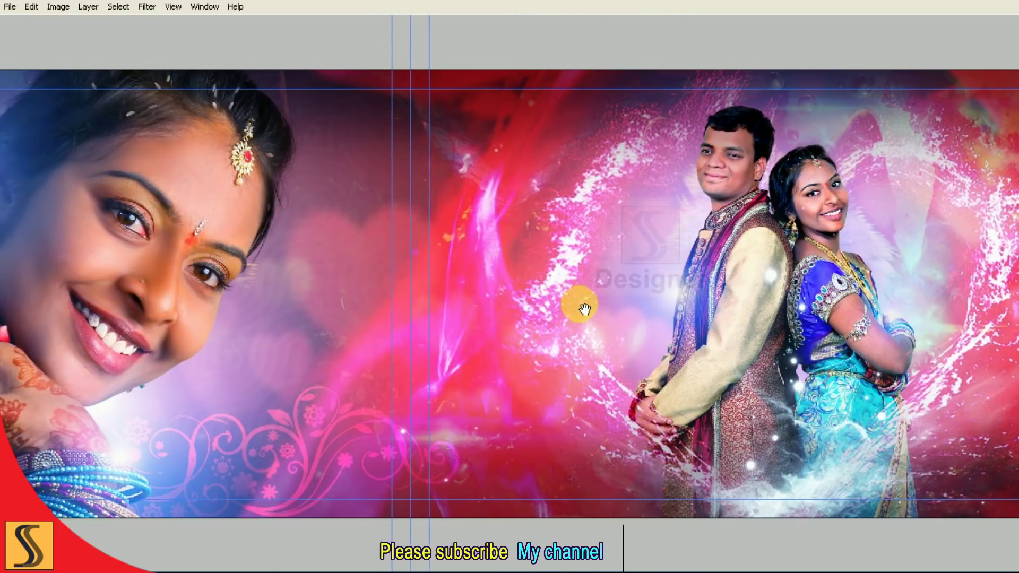
key("Tab")
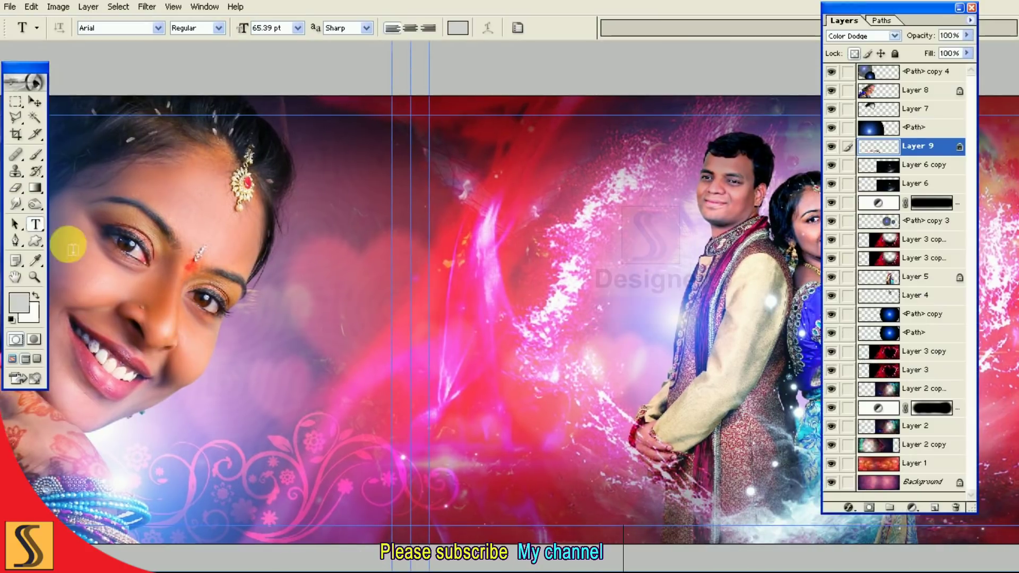
key("Tab")
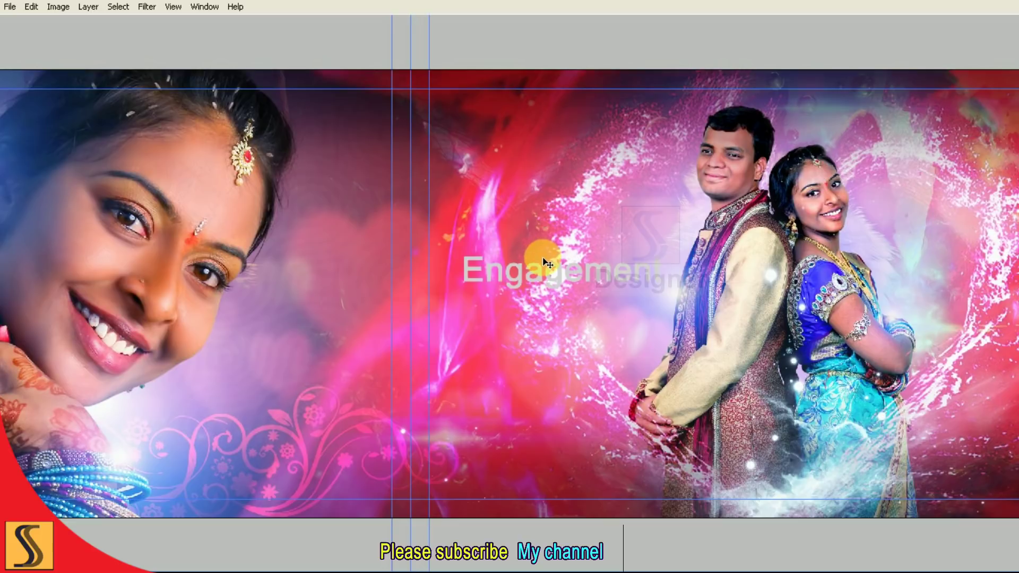
key("Tab")
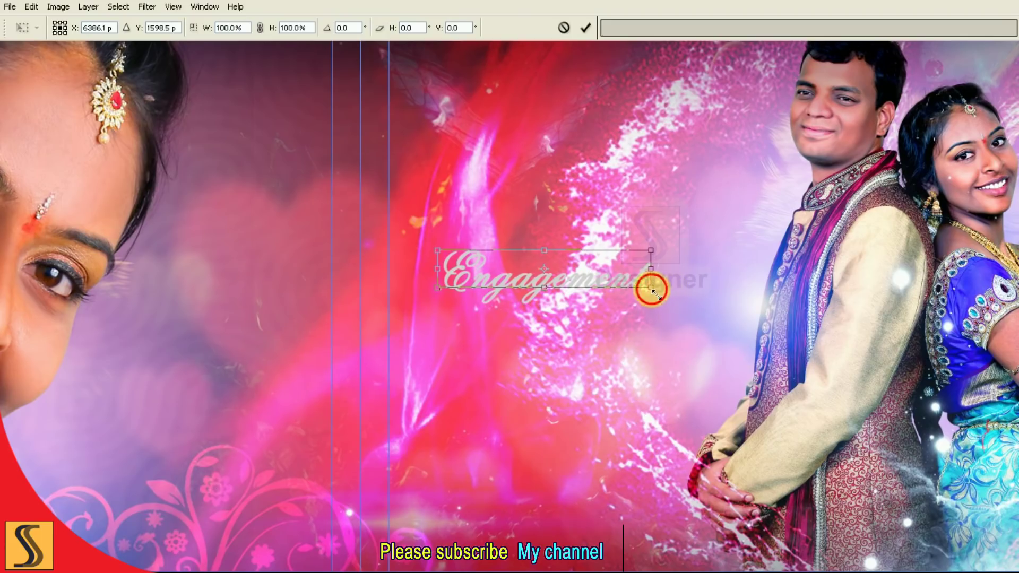
mouse_move(652, 289)
left_mouse_down()
mouse_move(666, 292)
mouse_move(638, 301)
mouse_move(662, 292)
mouse_move(653, 285)
left_mouse_up()
key("Return")
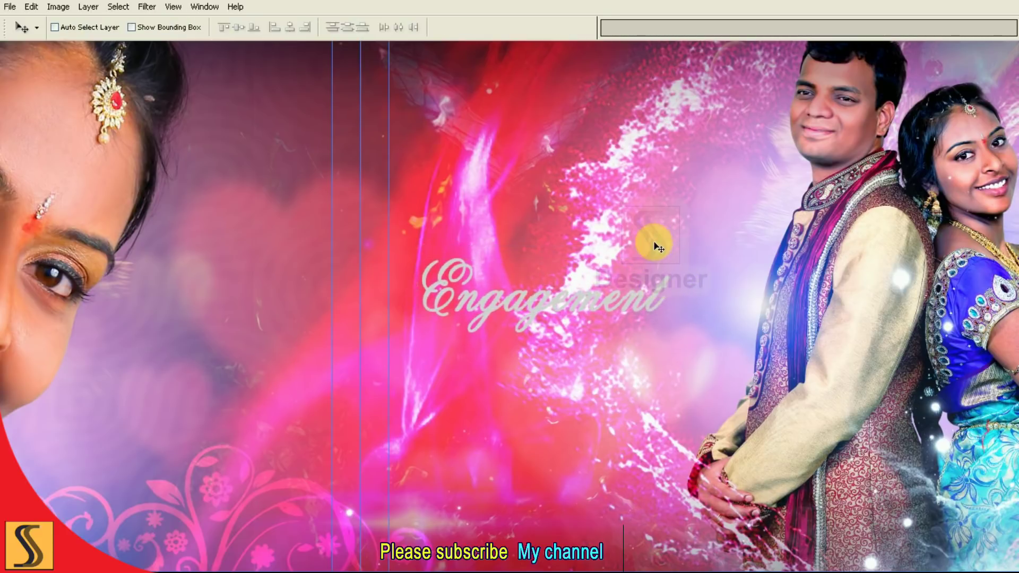
key("F7")
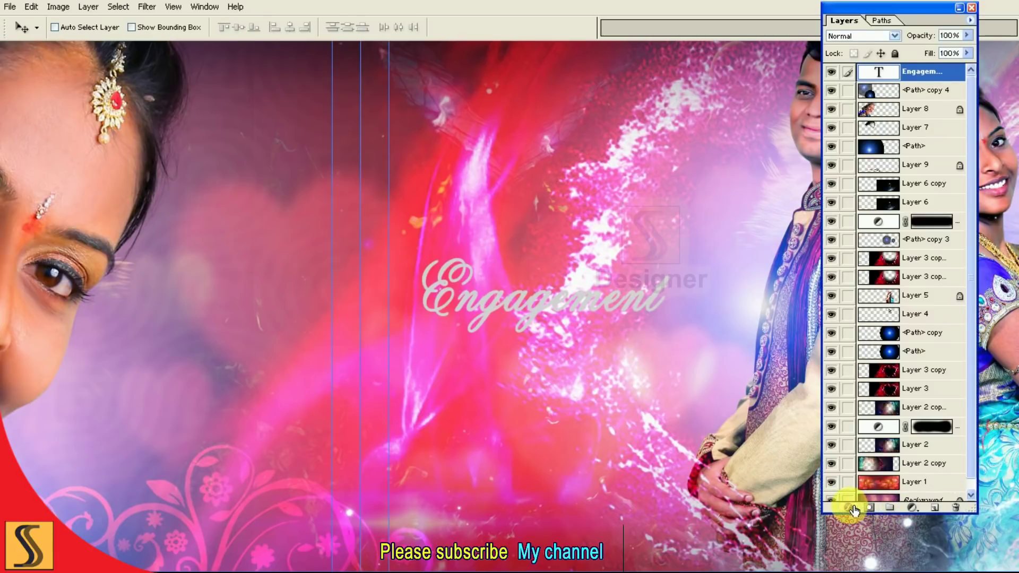
Add a black Stroke outline to the Engagement title in Layer Style.
left_click(851, 508)
left_click(870, 362)
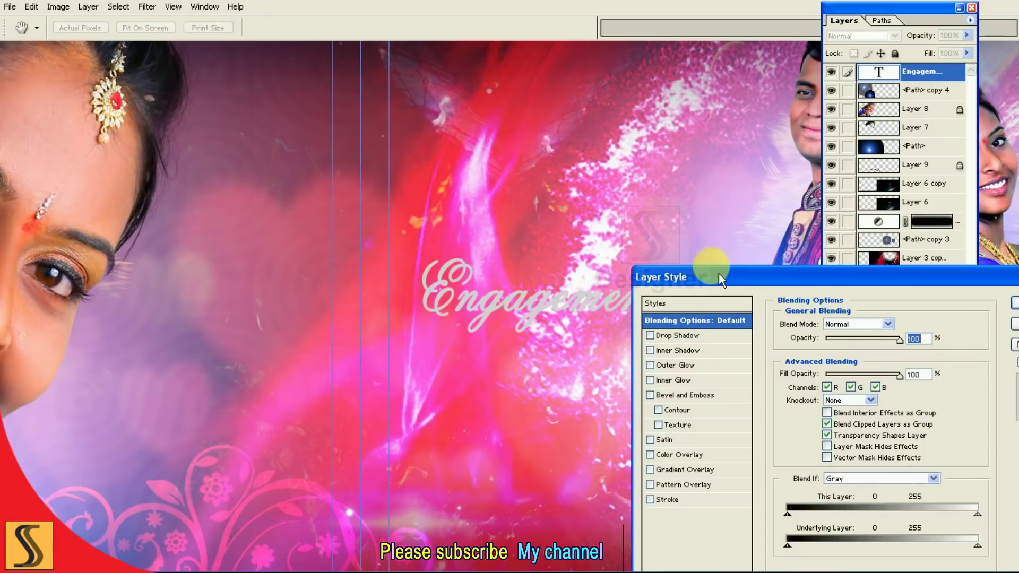
left_click_drag(704, 291, 748, 236)
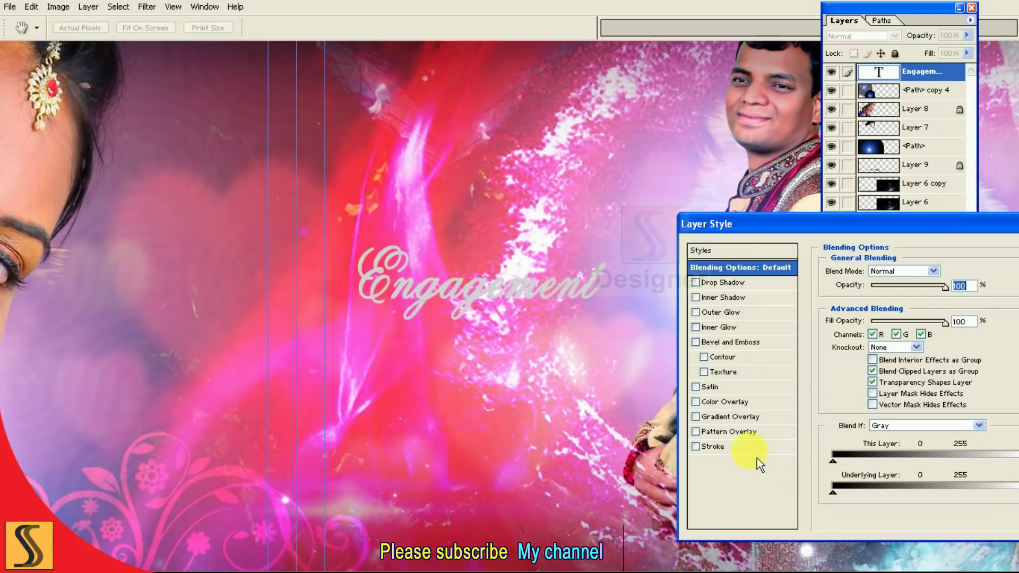
left_click(757, 447)
left_click(857, 361)
left_click_drag(645, 422, 726, 551)
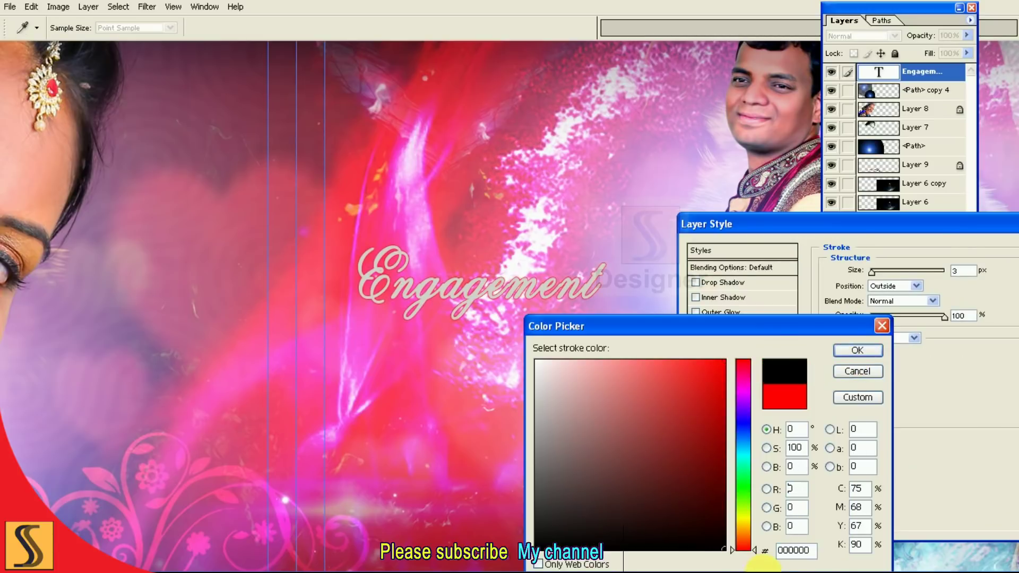
key("Return")
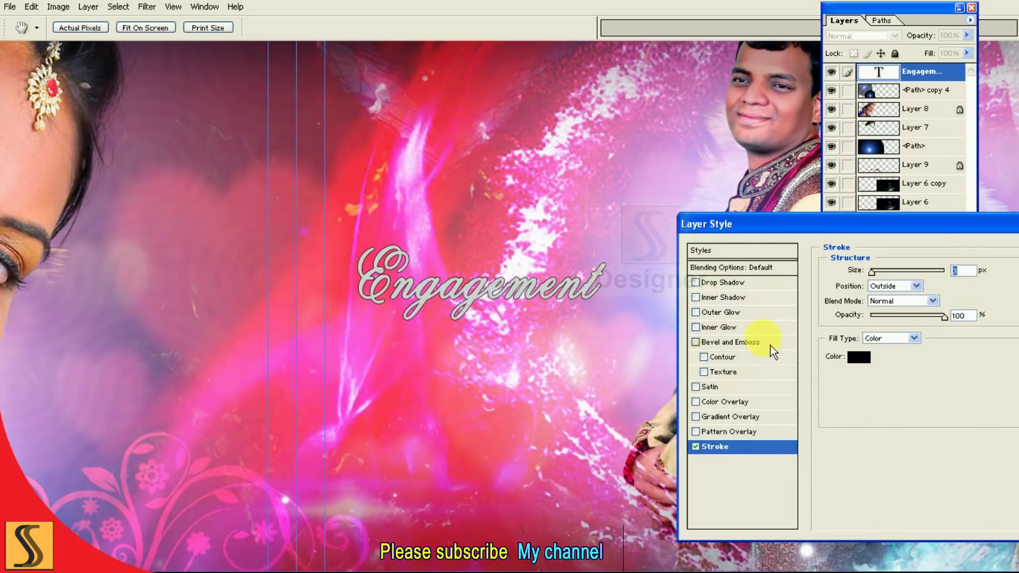
Apply a chrome style preset, restore the black 1 px stroke, and add a red Color Overlay.
left_click(728, 257)
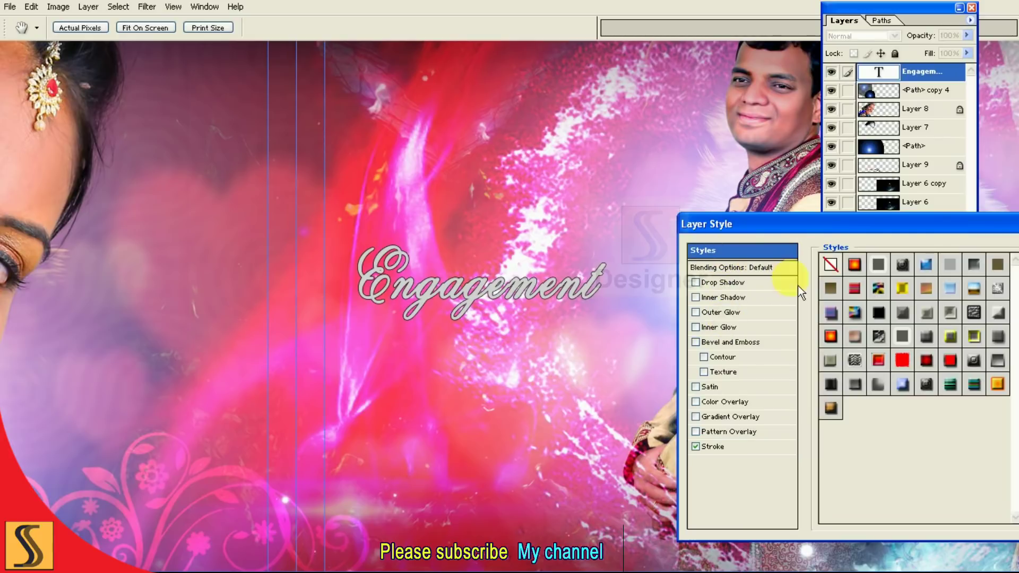
left_click_drag(883, 228, 863, 223)
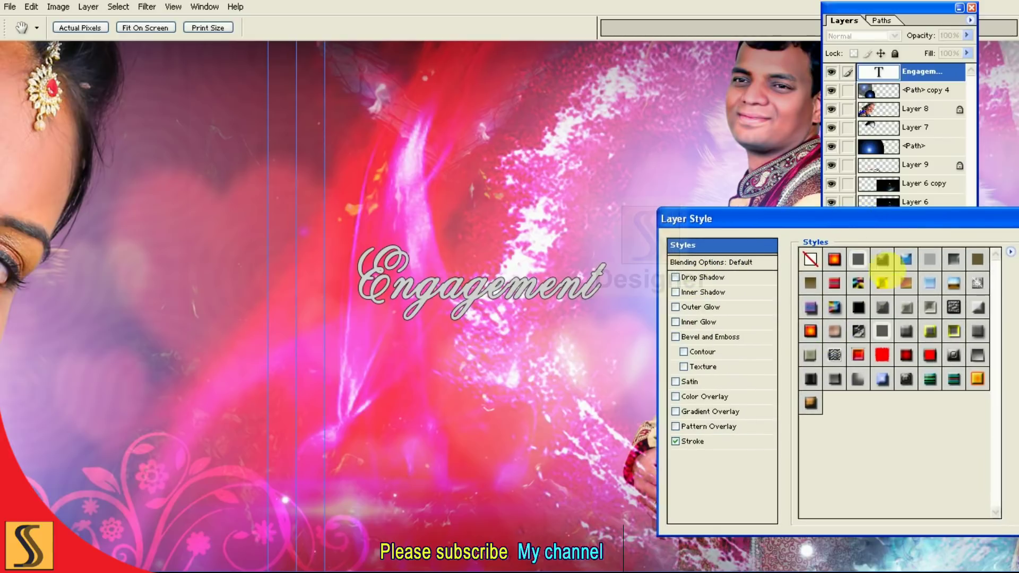
left_click(893, 315)
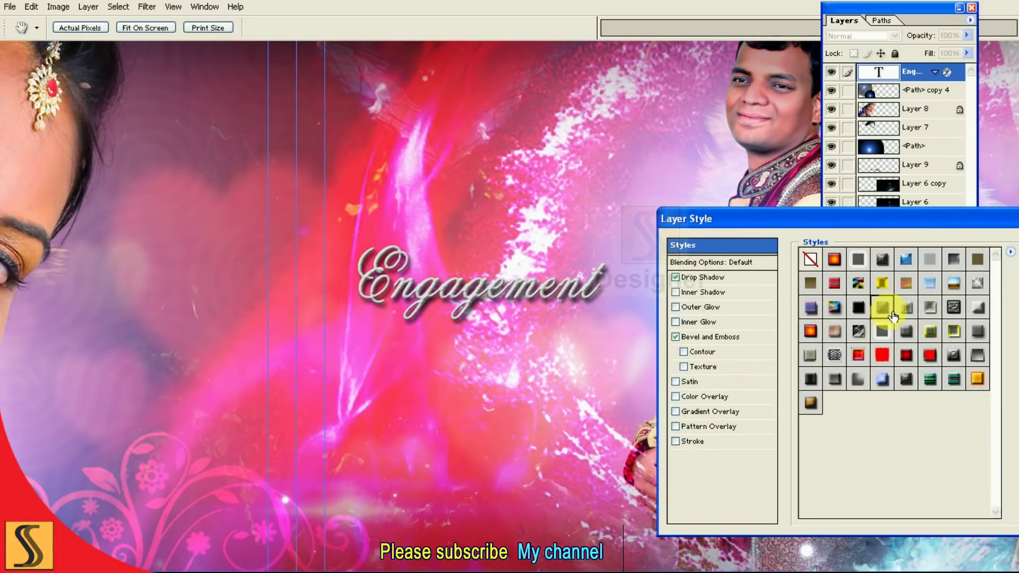
left_click(710, 441)
left_click(844, 363)
left_click_drag(657, 409, 658, 555)
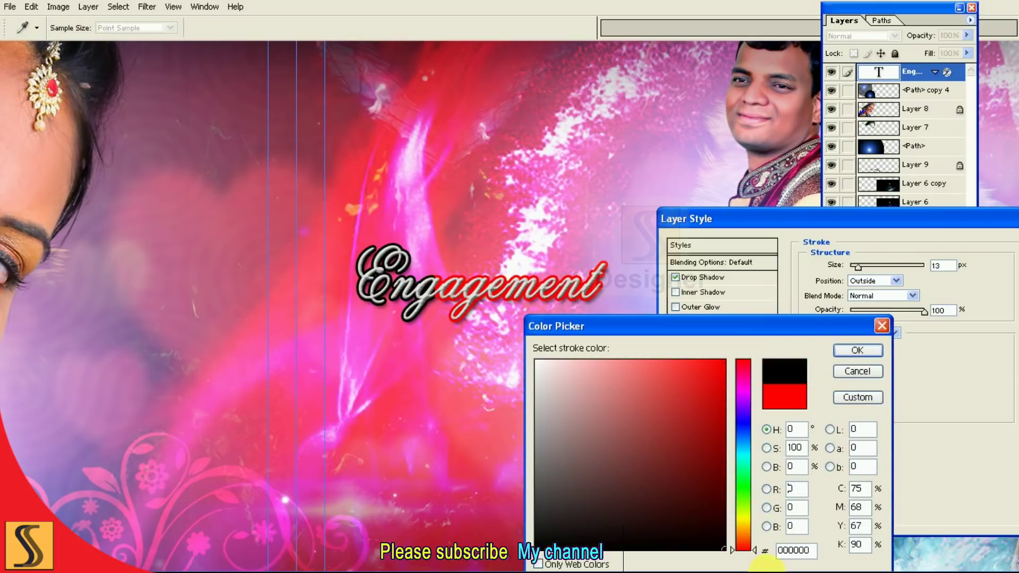
key("Return")
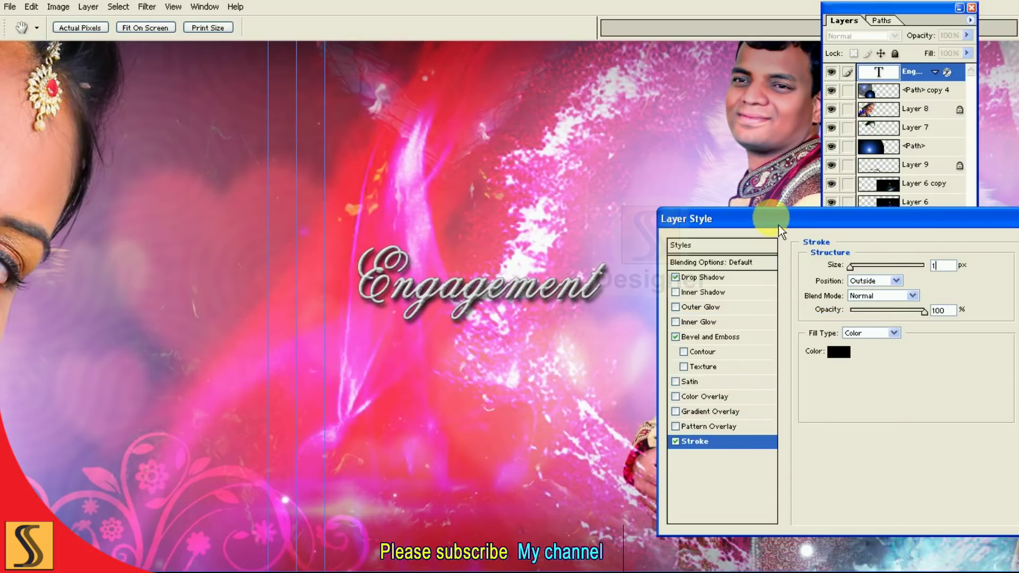
left_click_drag(779, 225, 772, 183)
left_click(725, 361)
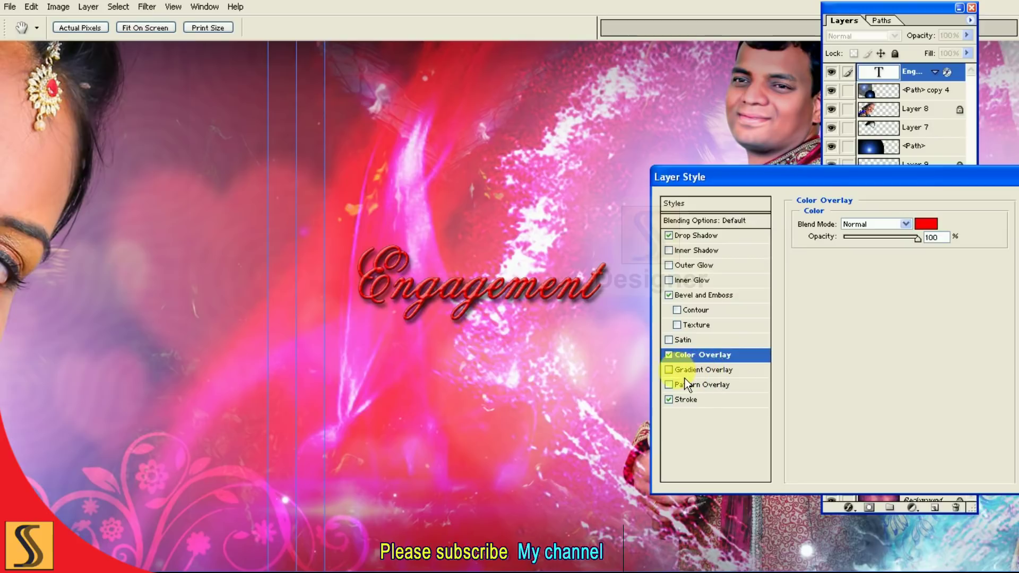
Replace the title's red Color Overlay with a red-to-yellow Gradient Overlay and raise bevel depth to 590.
left_click(670, 355)
left_click(696, 371)
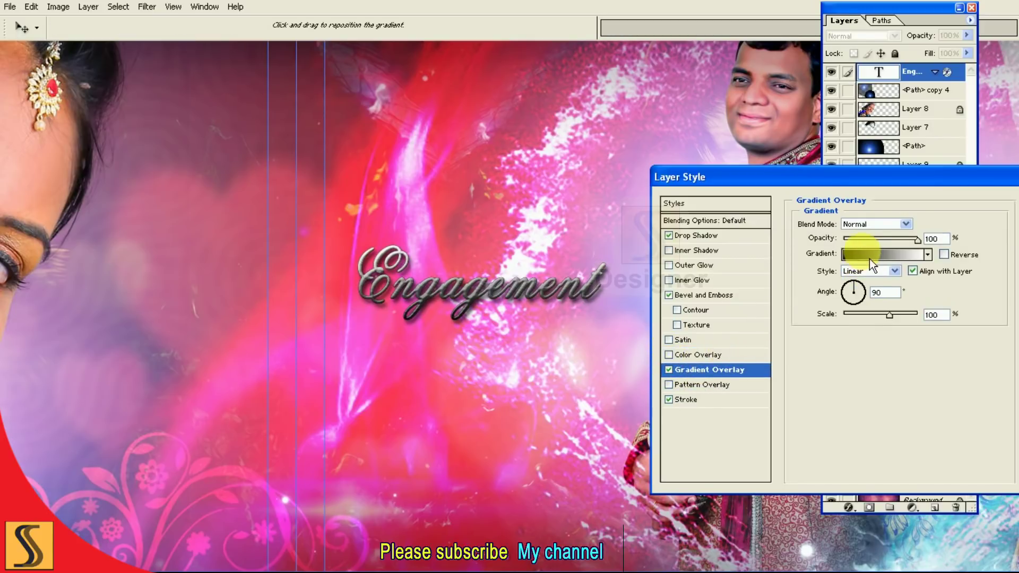
left_click(870, 259)
mouse_move(463, 49)
left_mouse_down()
mouse_move(864, 98)
mouse_move(925, 84)
mouse_move(886, 79)
left_mouse_up()
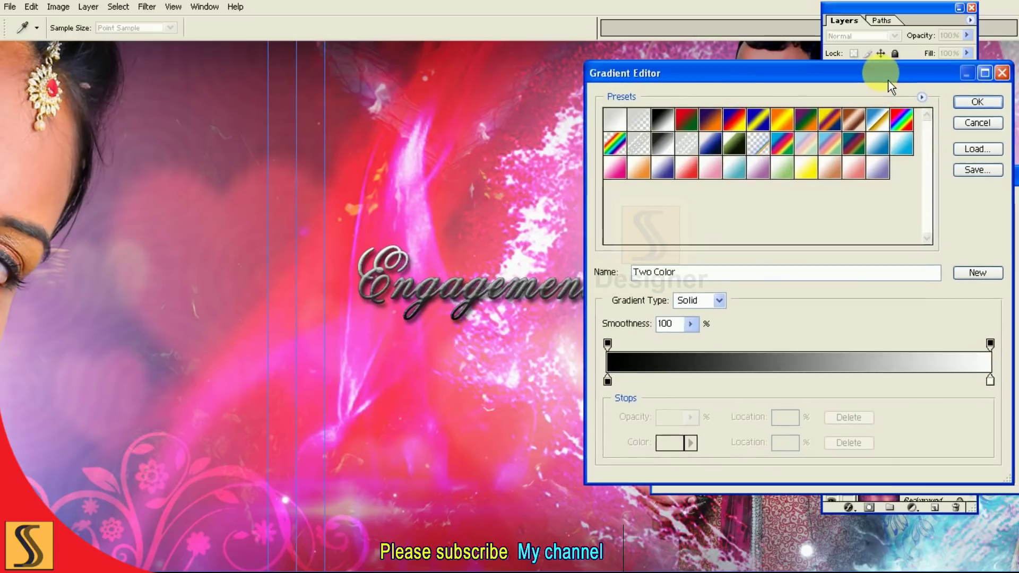
left_click(906, 152)
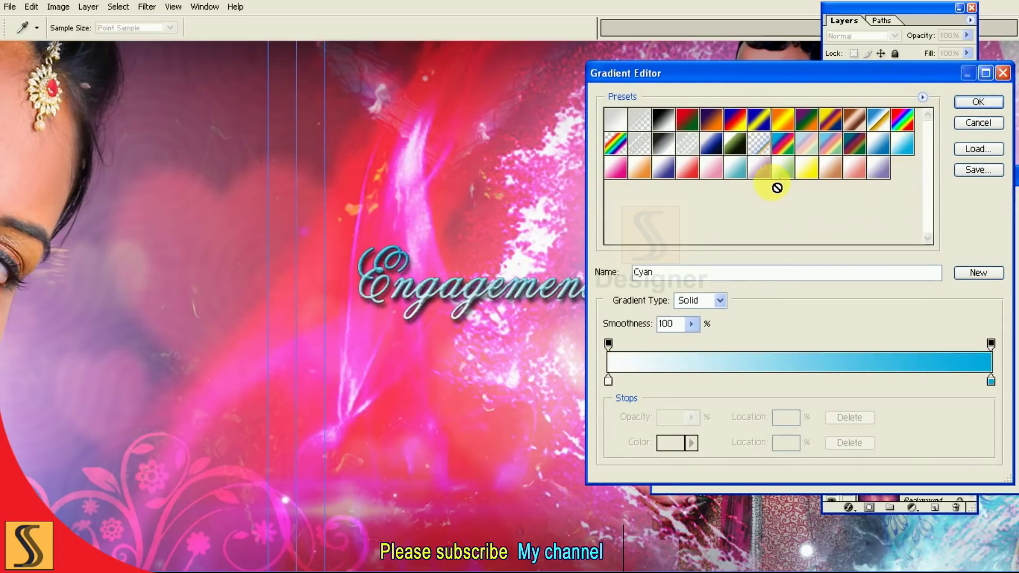
left_click(738, 177)
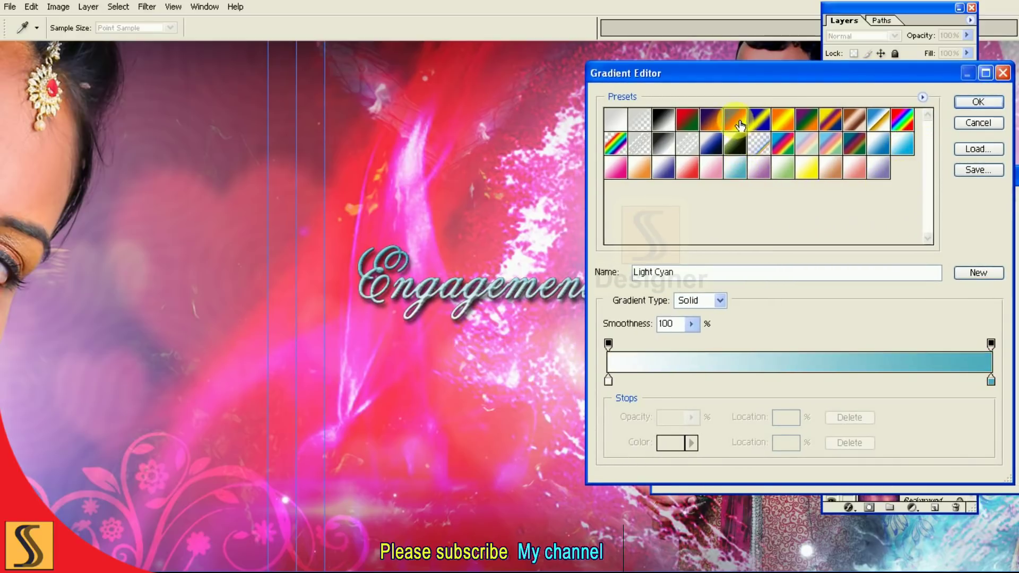
left_click(735, 119)
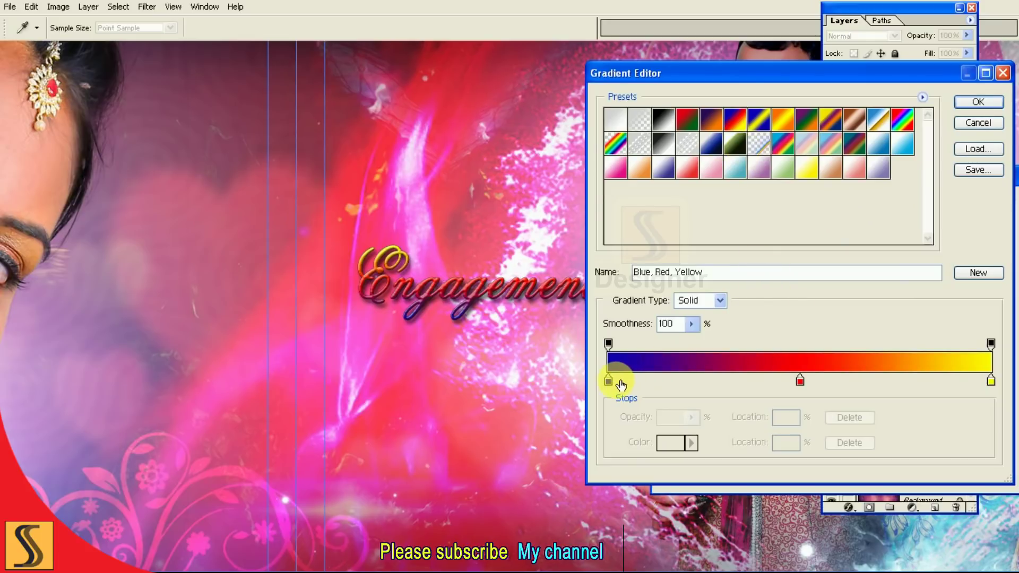
mouse_move(616, 389)
left_mouse_down()
mouse_move(769, 404)
mouse_move(611, 382)
left_mouse_up()
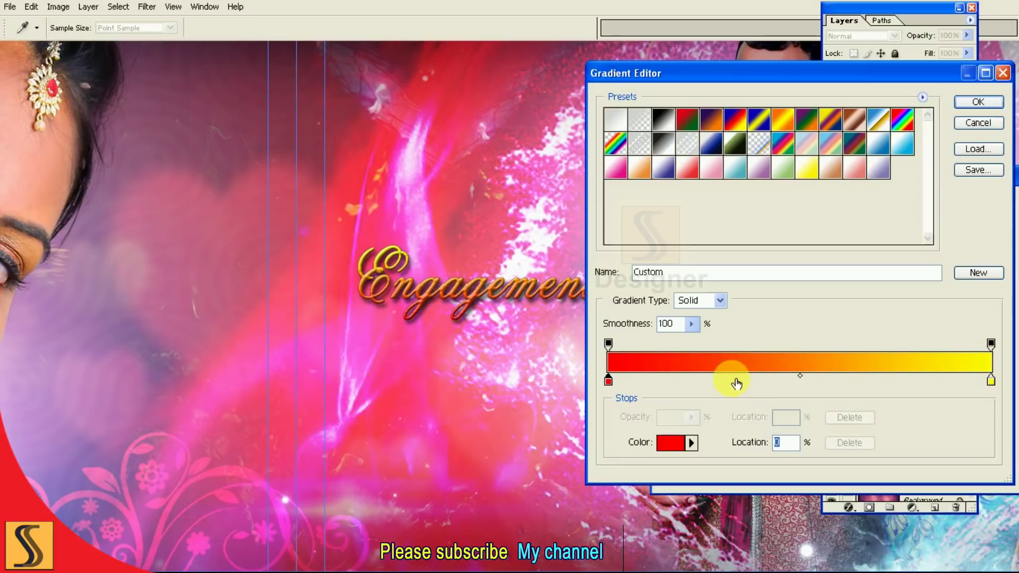
left_click(979, 105)
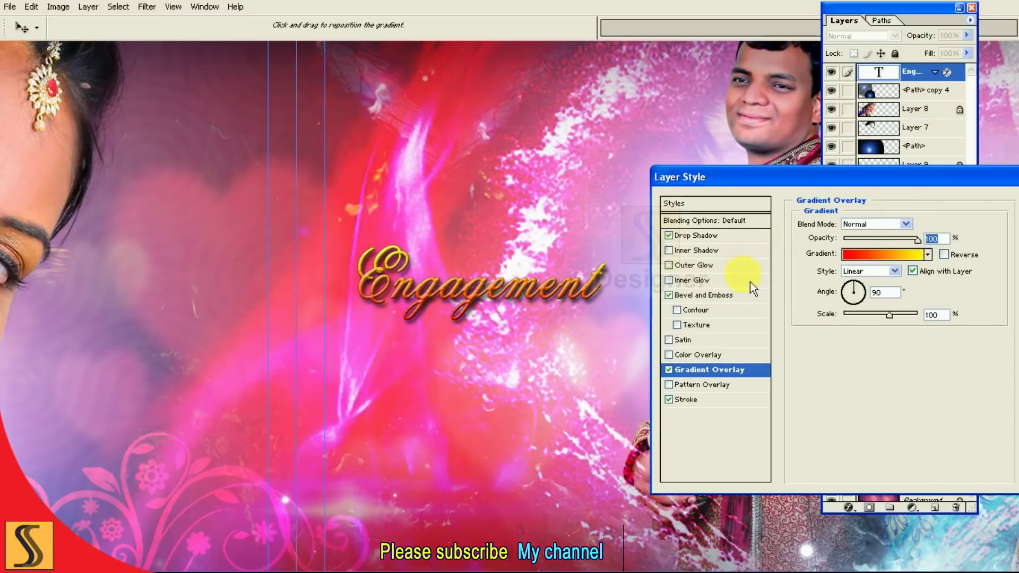
left_click(730, 307)
left_click_drag(861, 255, 897, 255)
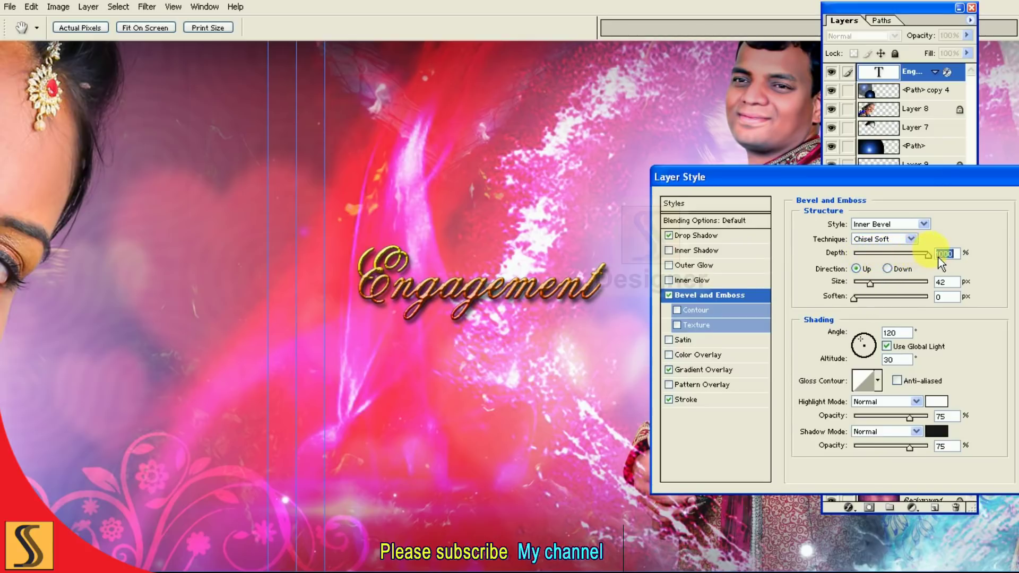
Increase the title's bevel size to 57 and try several gloss contour presets.
left_click_drag(878, 292, 882, 288)
left_click(877, 390)
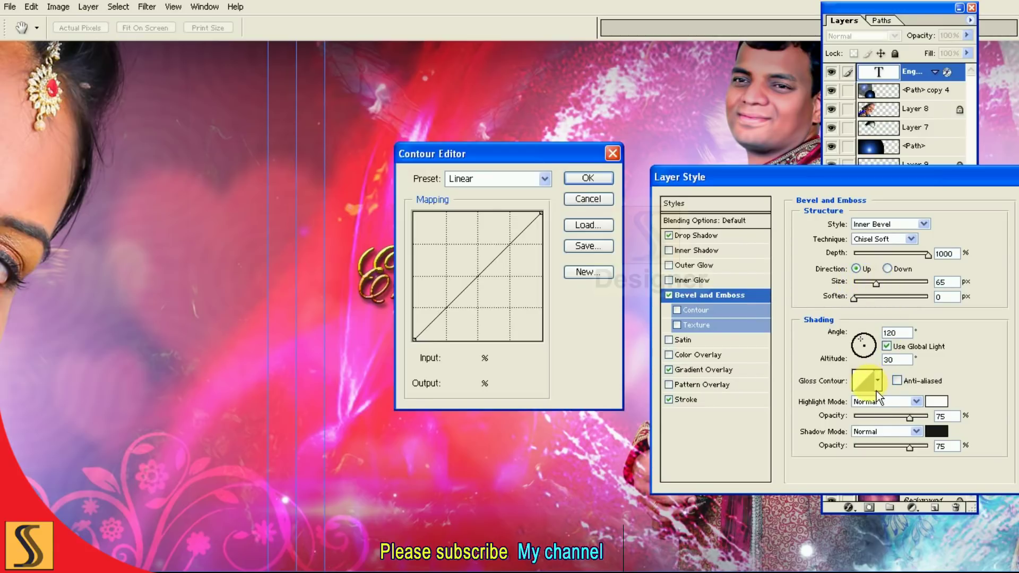
left_click(599, 178)
left_click(883, 386)
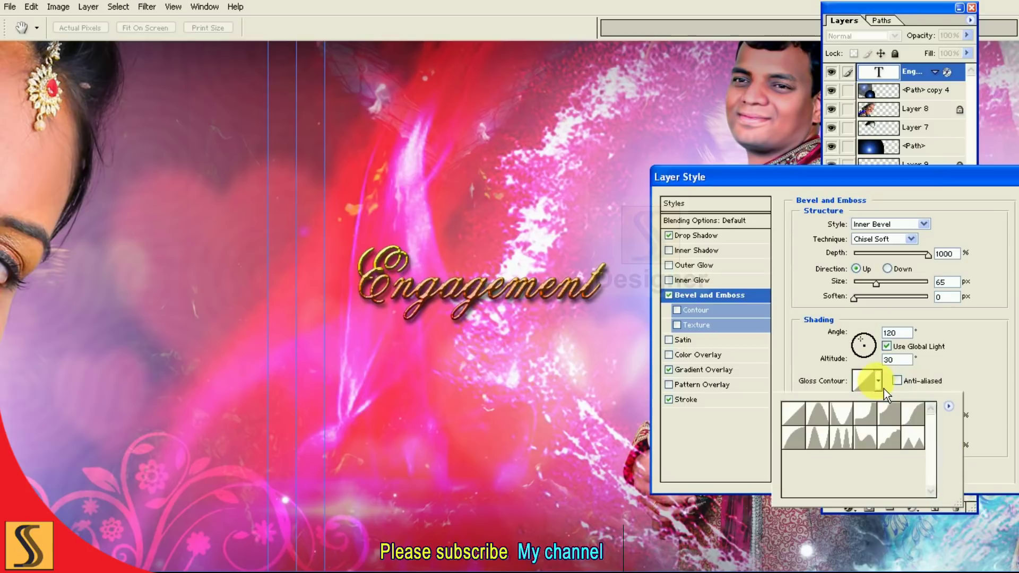
left_click(915, 443)
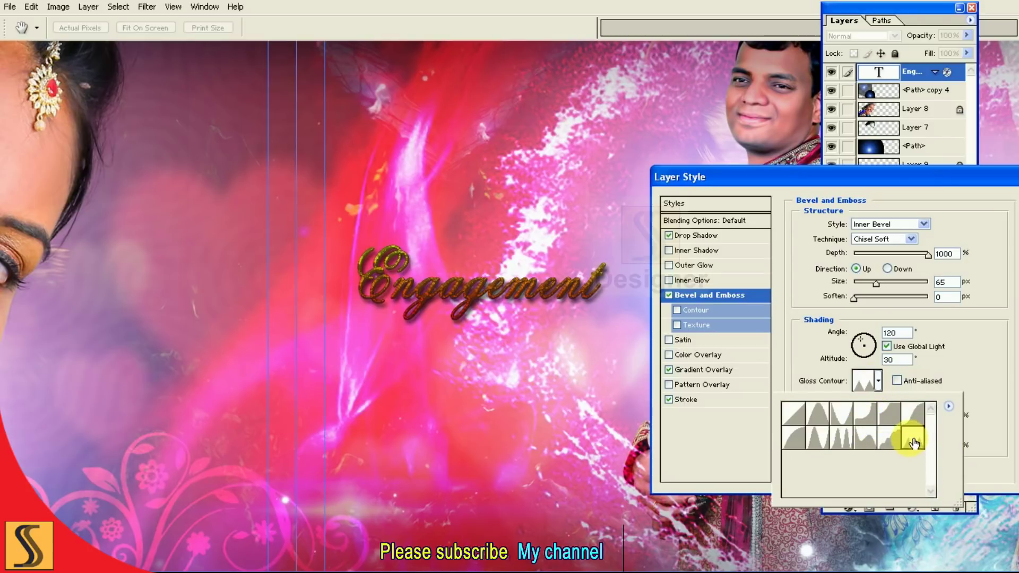
left_click(900, 444)
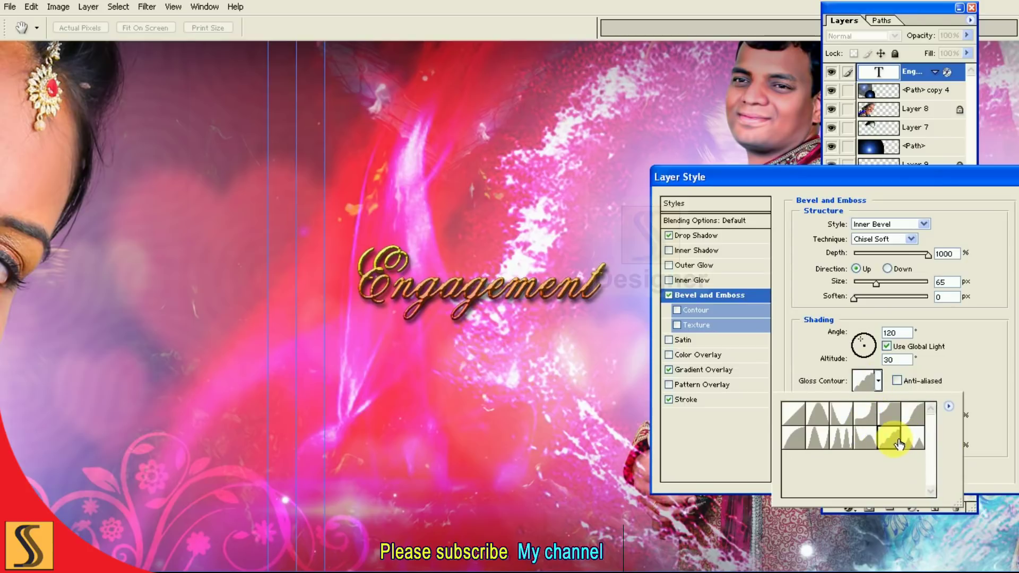
left_click(868, 442)
left_click(847, 443)
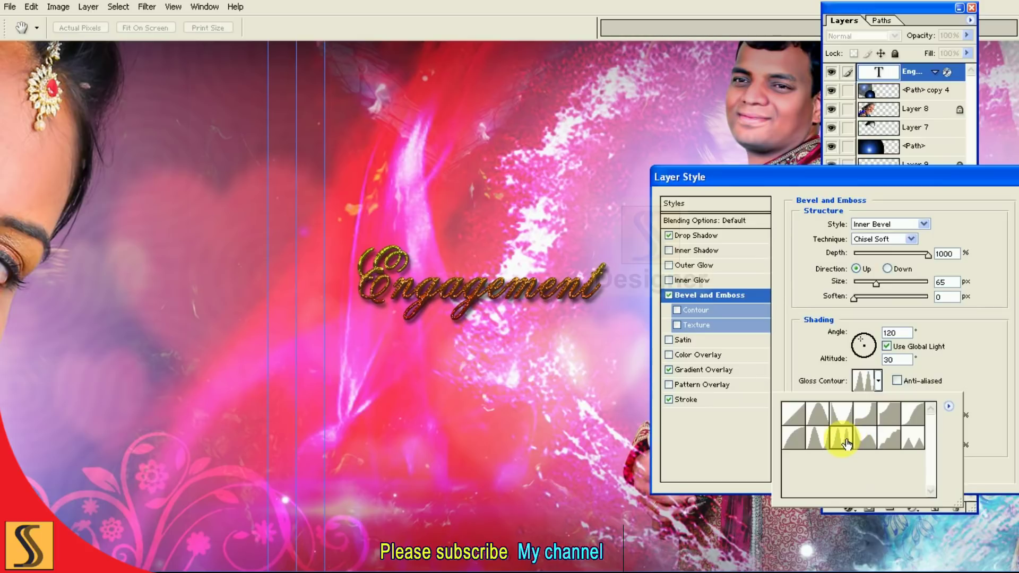
Settle on the single-peak gloss contour for the title's bevel.
left_click(825, 443)
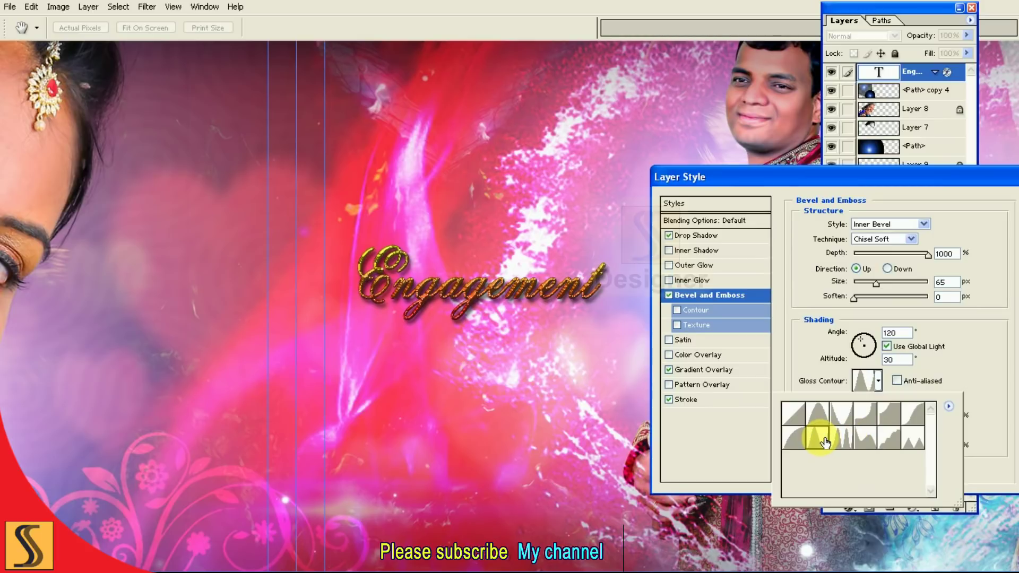
left_click(796, 440)
left_click(826, 420)
left_click(827, 435)
left_click(815, 417)
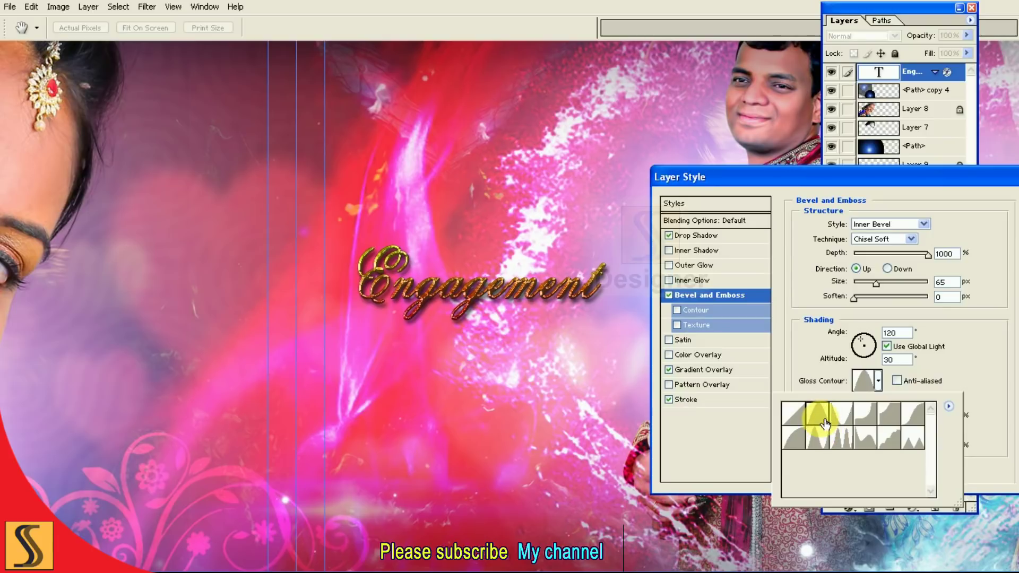
left_click(511, 327)
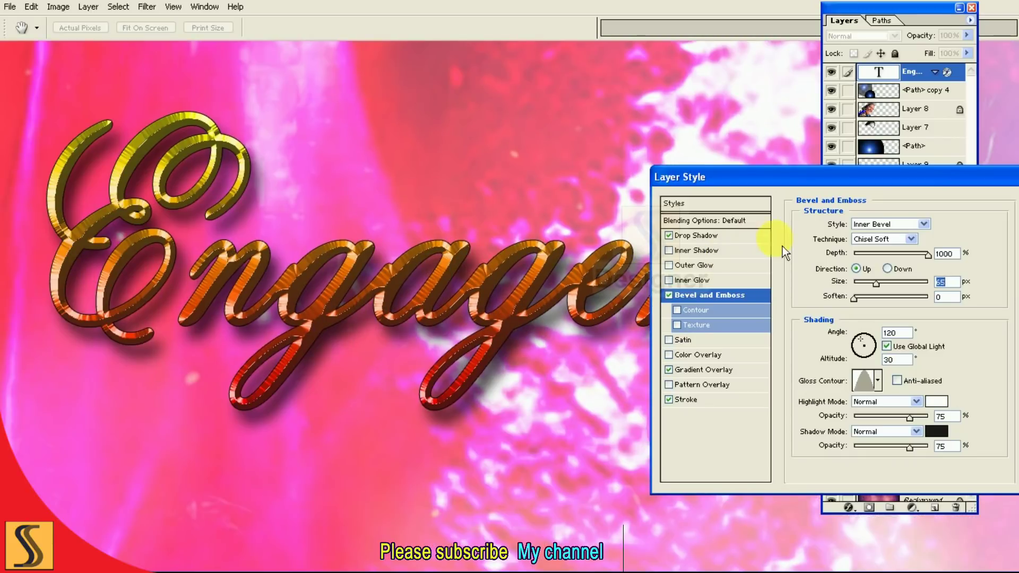
key("super")
left_click(789, 187)
left_click(675, 297)
Shift the gradient midpoint and yellow stop left so the title turns mostly gold, and apply.
left_click(728, 371)
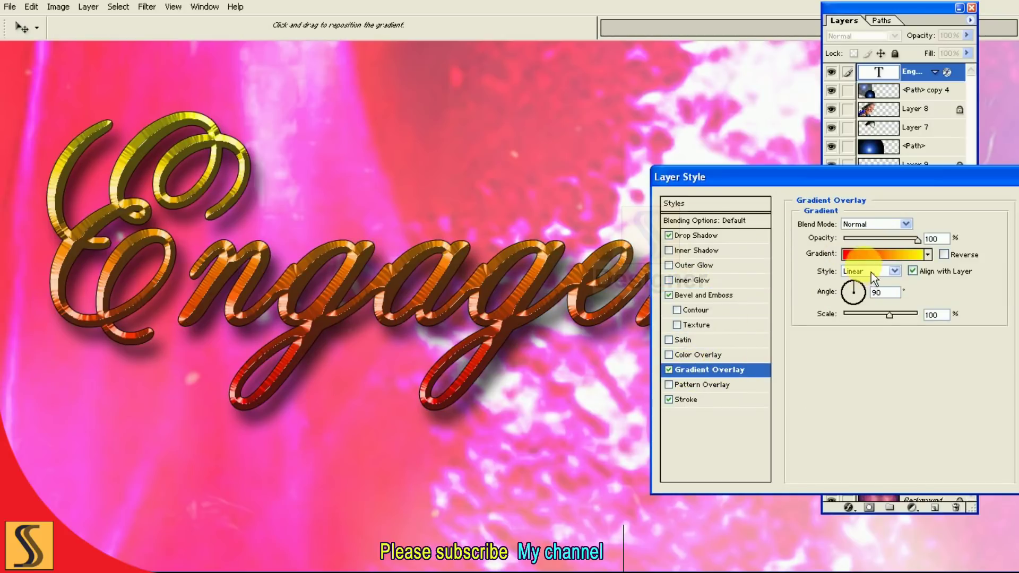
left_click(871, 255)
left_click(609, 380)
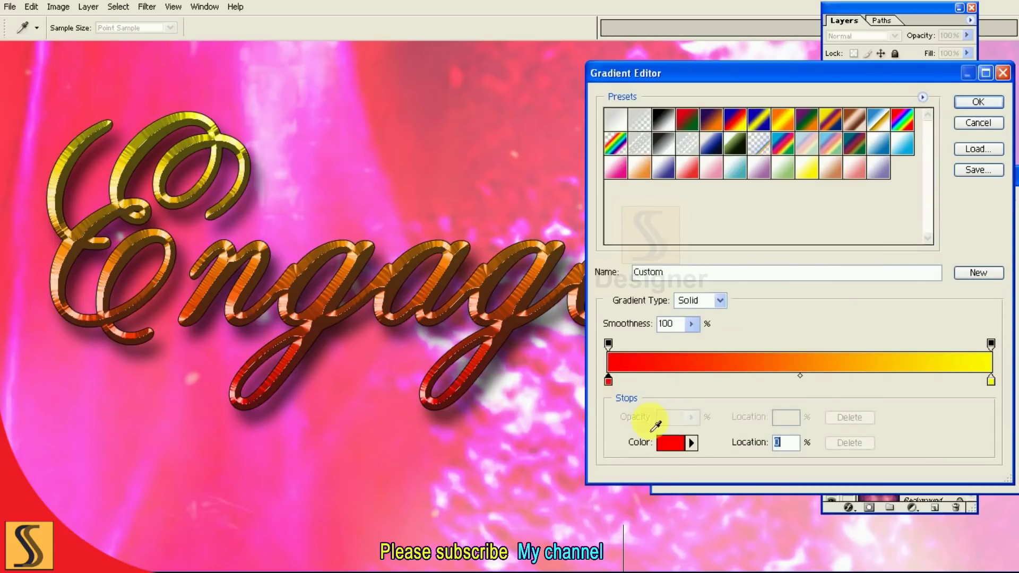
left_click_drag(807, 383, 737, 384)
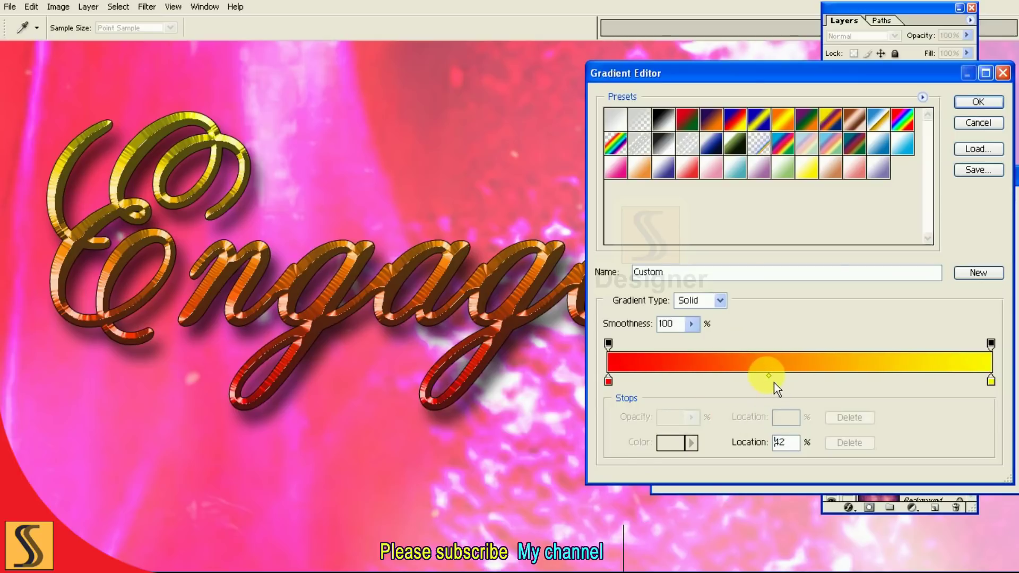
left_click(736, 384)
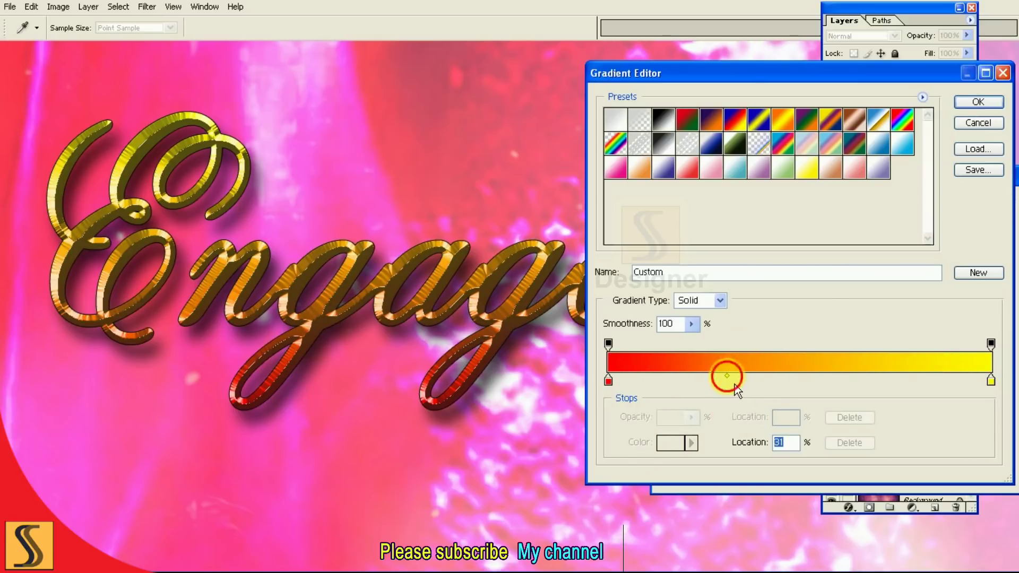
left_click_drag(1000, 397, 937, 397)
left_click(978, 101)
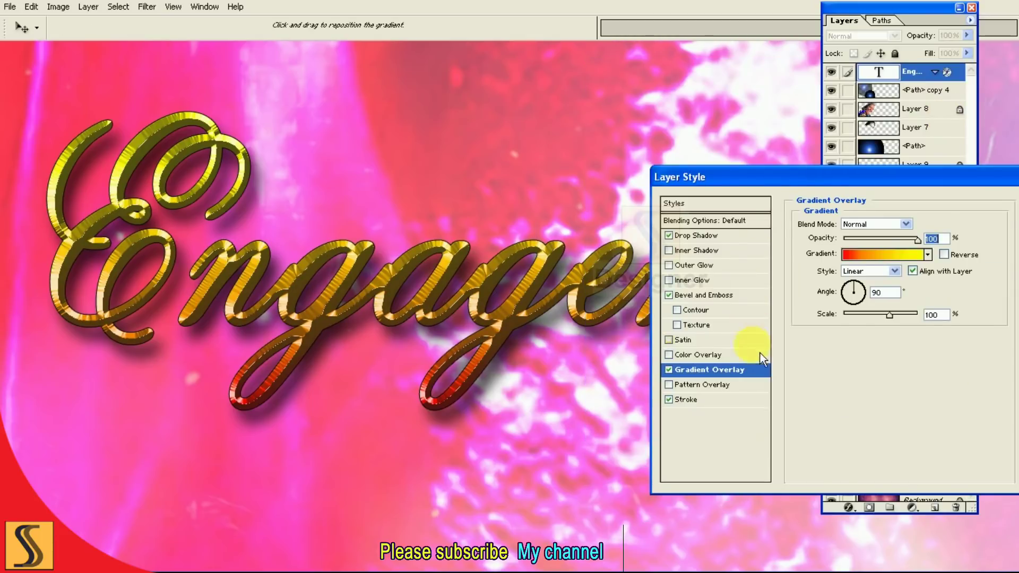
left_click_drag(854, 185, 706, 195)
left_click(897, 214)
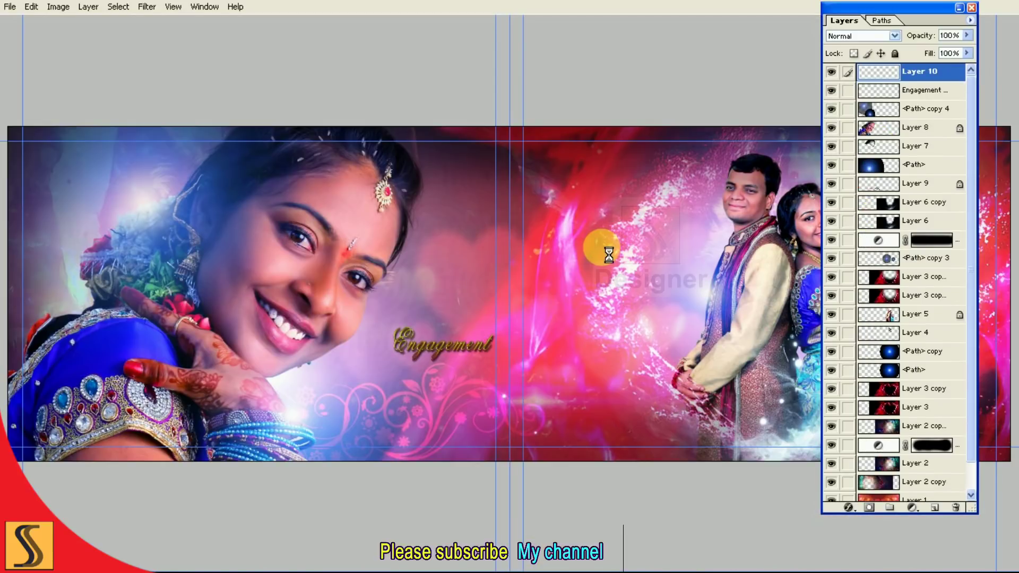
Fill Layer 10 with a stamped merged copy of the visible spread.
left_click(831, 73)
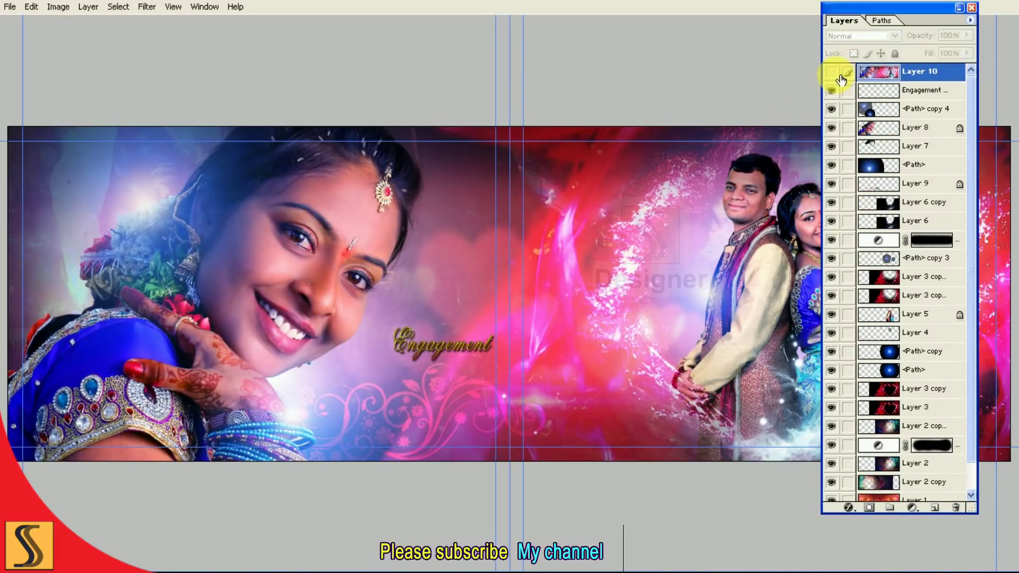
left_click(832, 74)
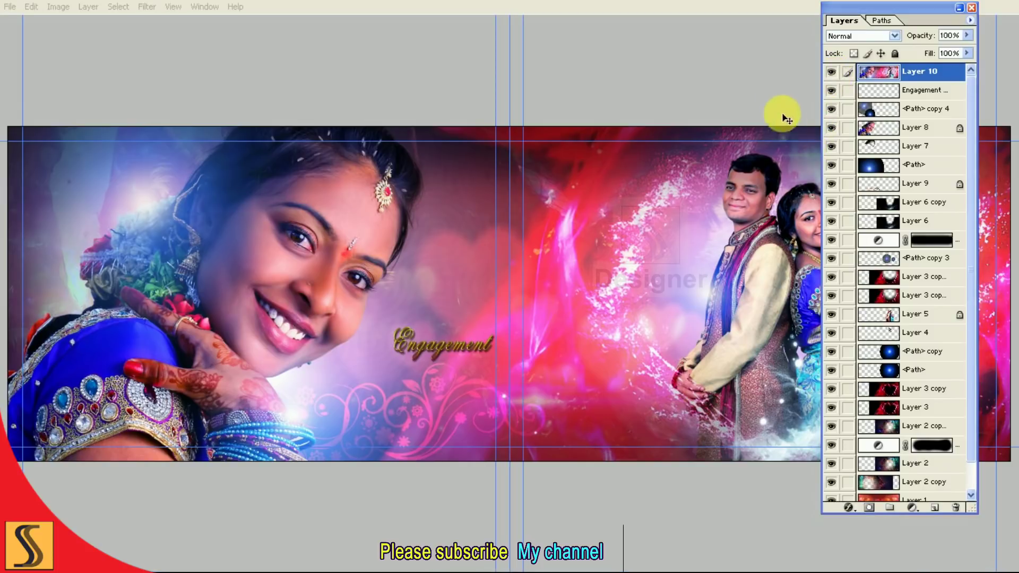
key("super")
key("super")
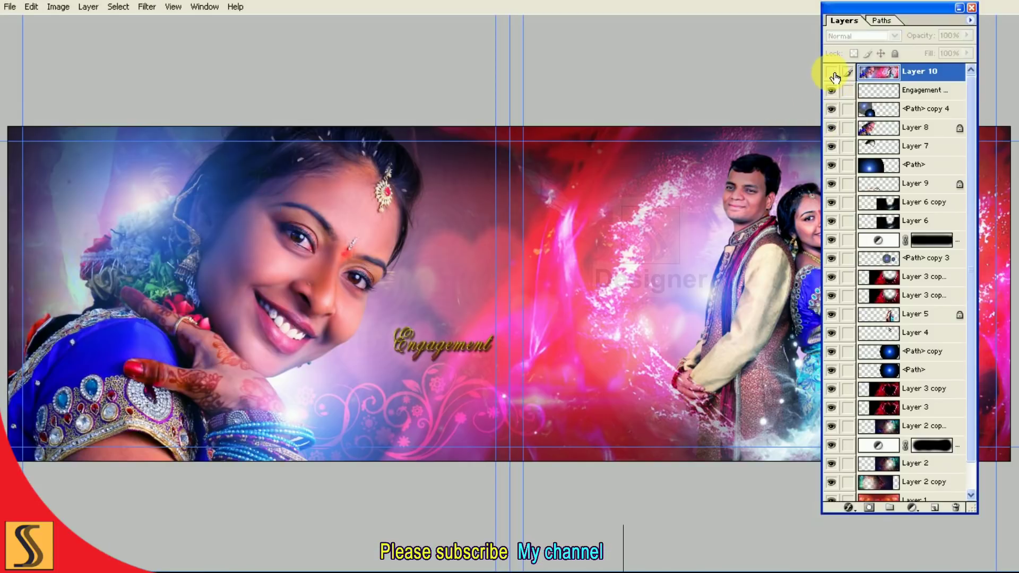
key("Tab")
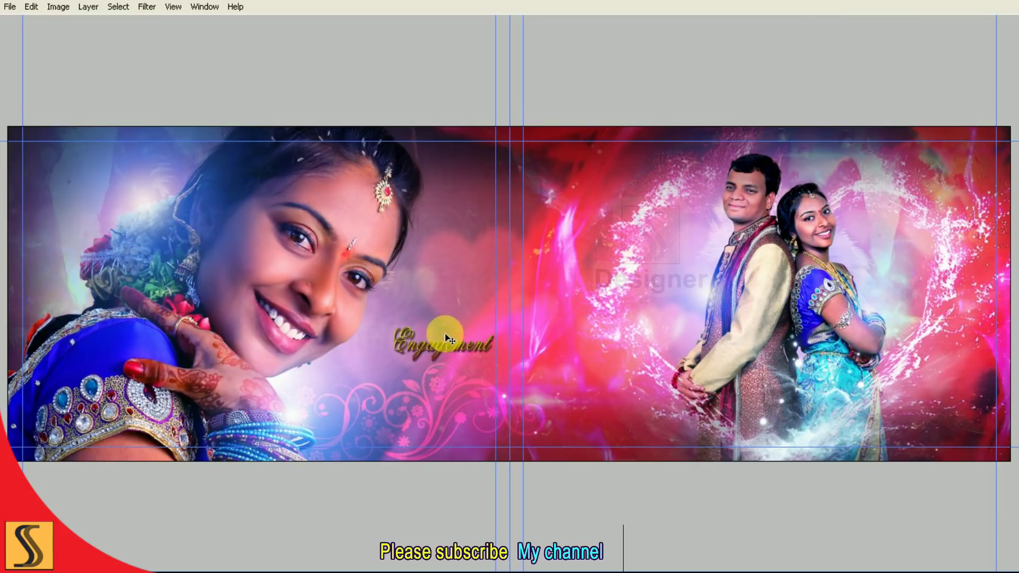
key("alt+w")
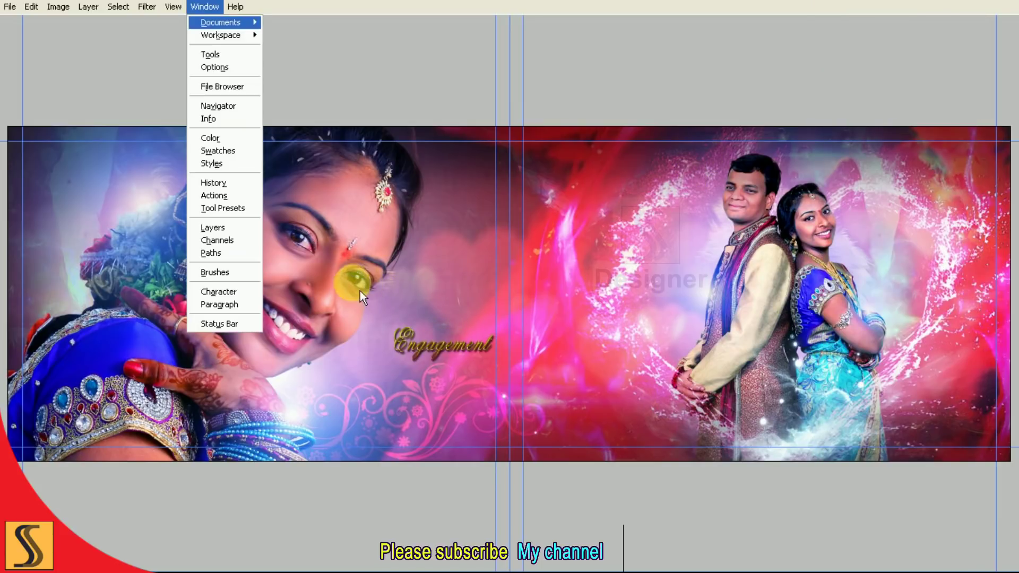
key("t")
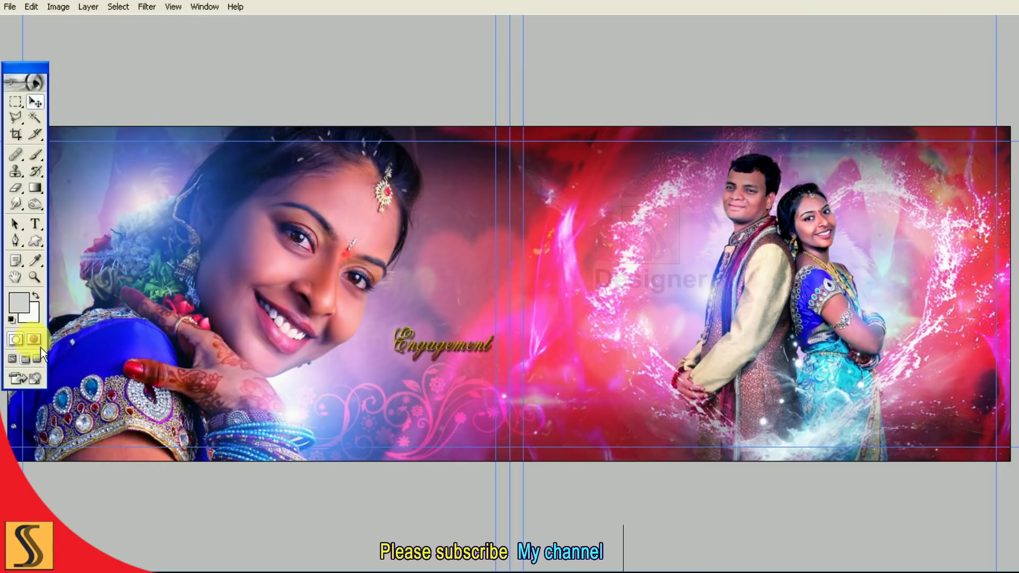
key("F7")
Paint the central band over the bride and title in Quick Mask, then convert it to a selection.
left_click(40, 346)
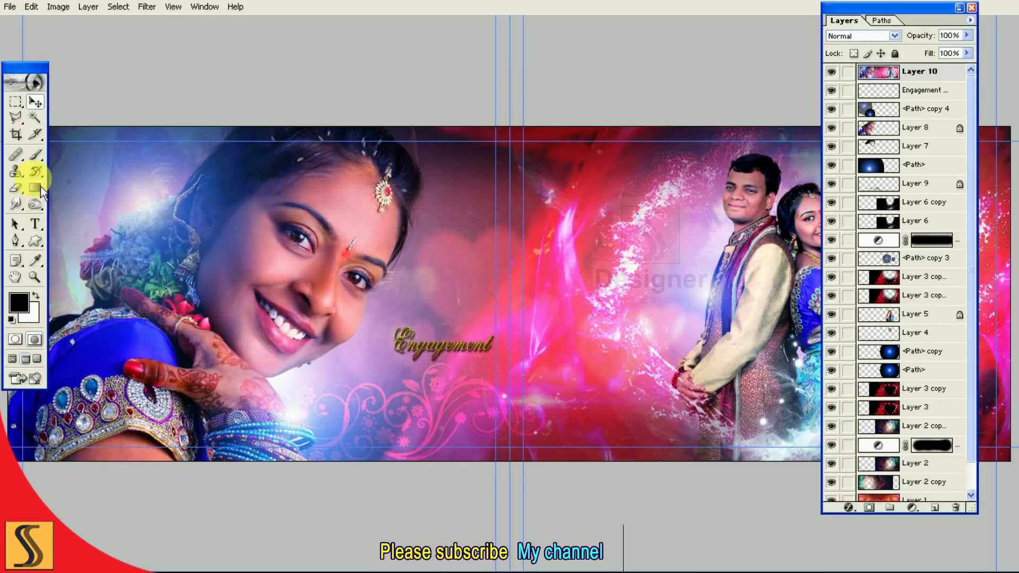
left_click(41, 157)
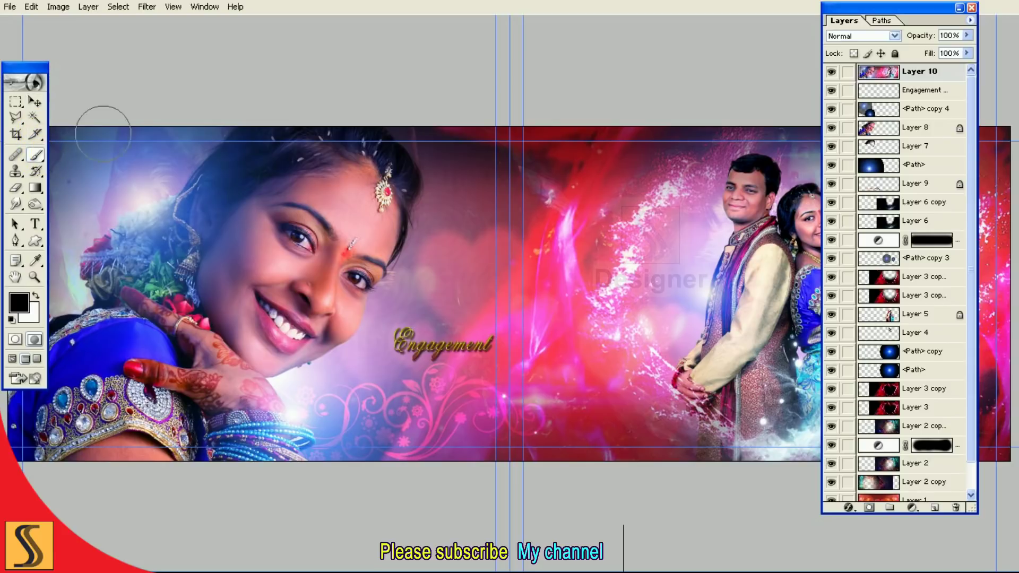
left_click(205, 6)
left_click(218, 69)
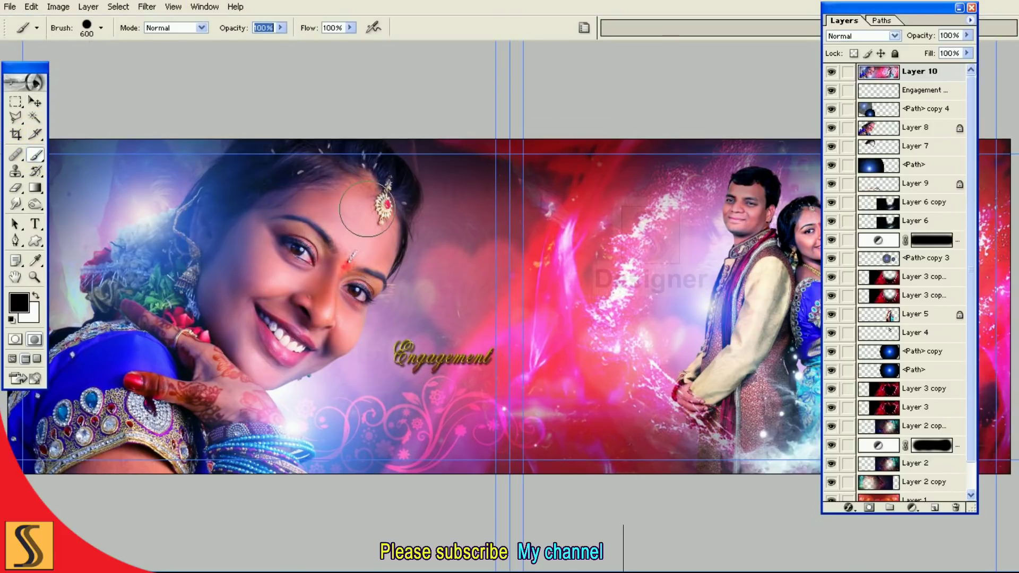
key("Tab")
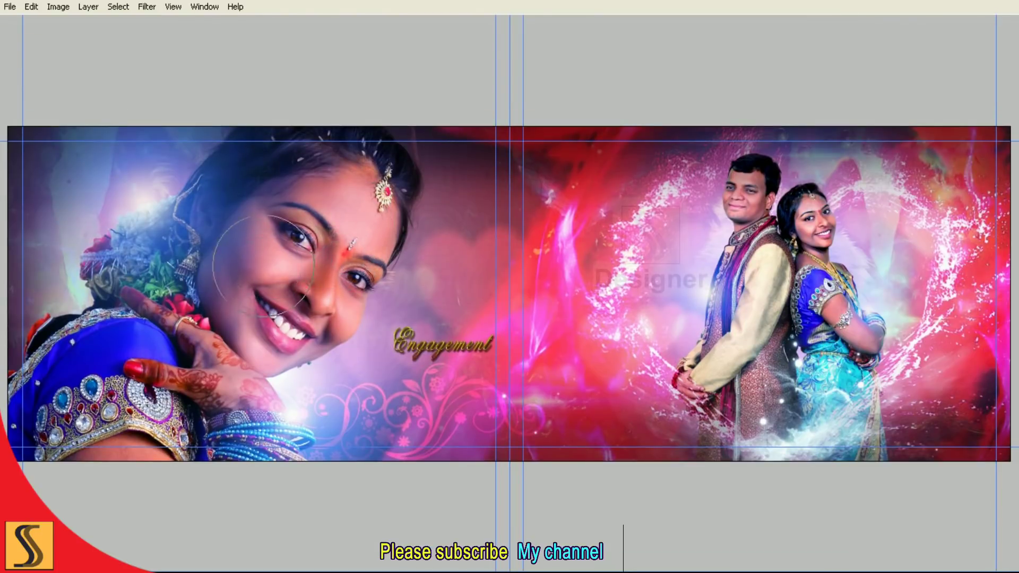
mouse_move(233, 282)
left_mouse_down()
mouse_move(477, 314)
mouse_move(793, 252)
mouse_move(743, 334)
mouse_move(839, 351)
mouse_move(766, 262)
left_mouse_up()
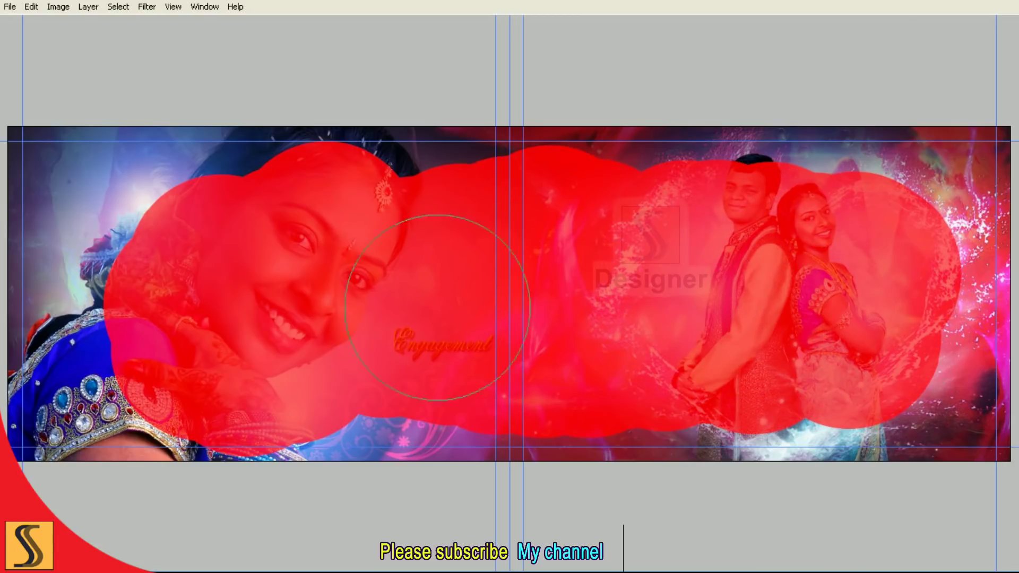
mouse_move(364, 239)
left_mouse_down()
mouse_move(193, 272)
mouse_move(244, 337)
mouse_move(212, 318)
mouse_move(254, 249)
mouse_move(148, 249)
mouse_move(228, 287)
left_mouse_up()
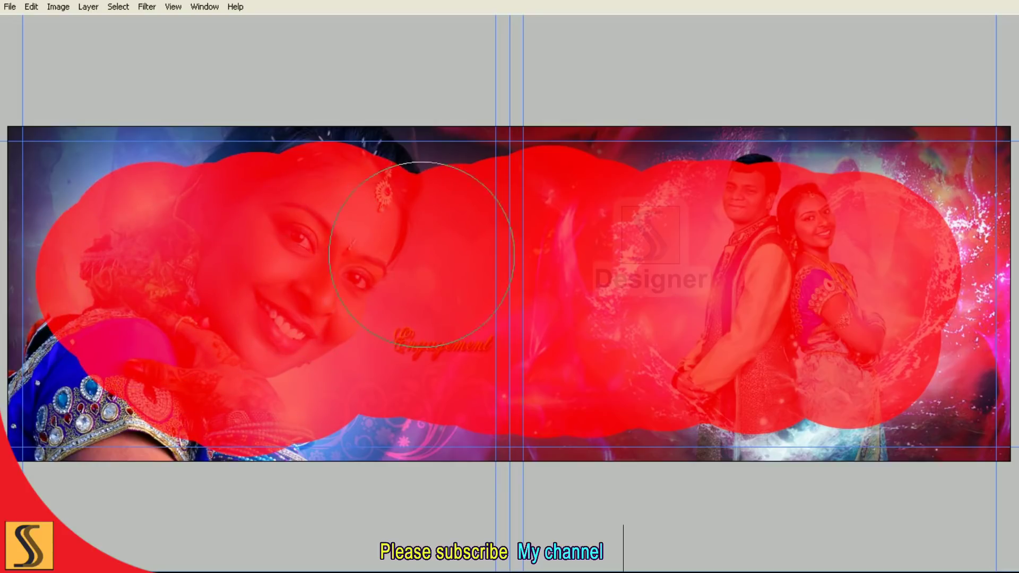
left_click_drag(352, 284, 477, 330)
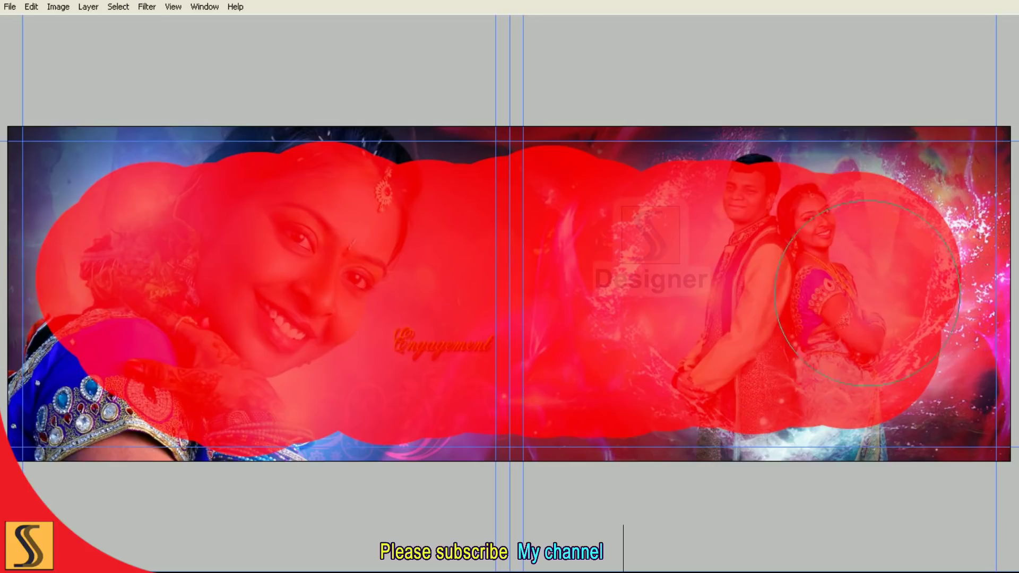
key("F7")
key("alt+w")
left_click(210, 55)
left_click(19, 341)
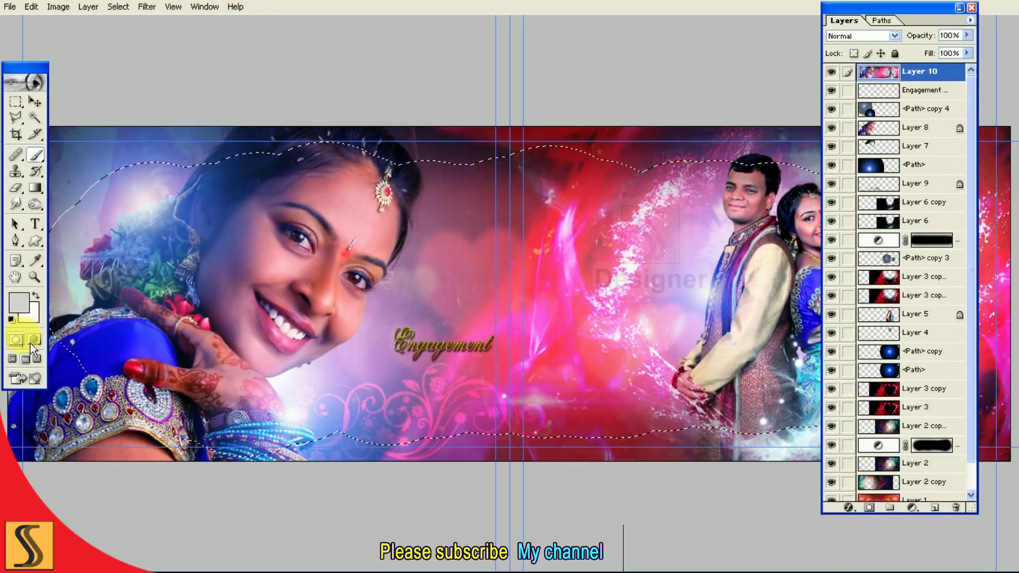
Invert the selection to the outer edges and feather it by 25 pixels.
left_click(118, 6)
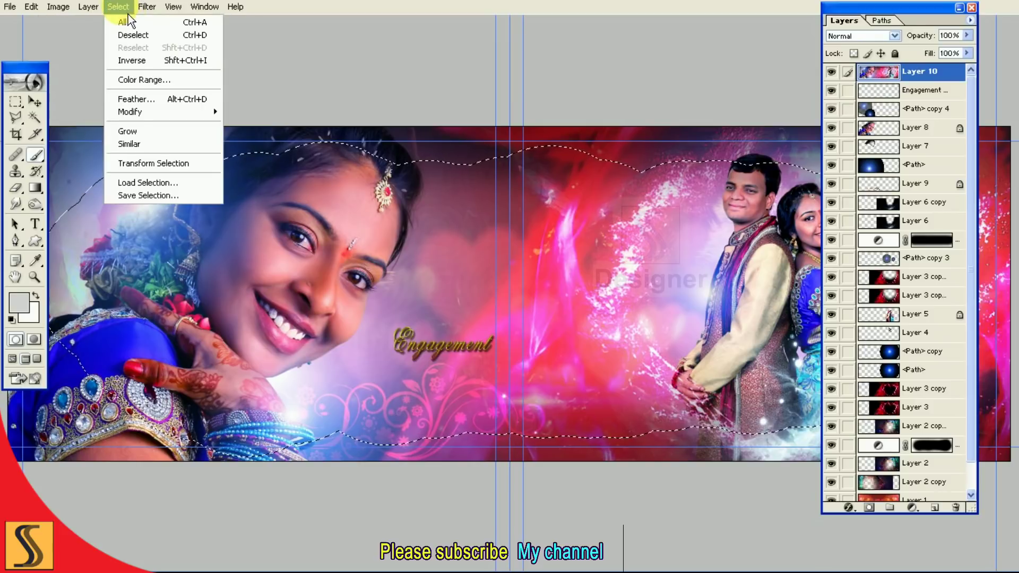
left_click(165, 65)
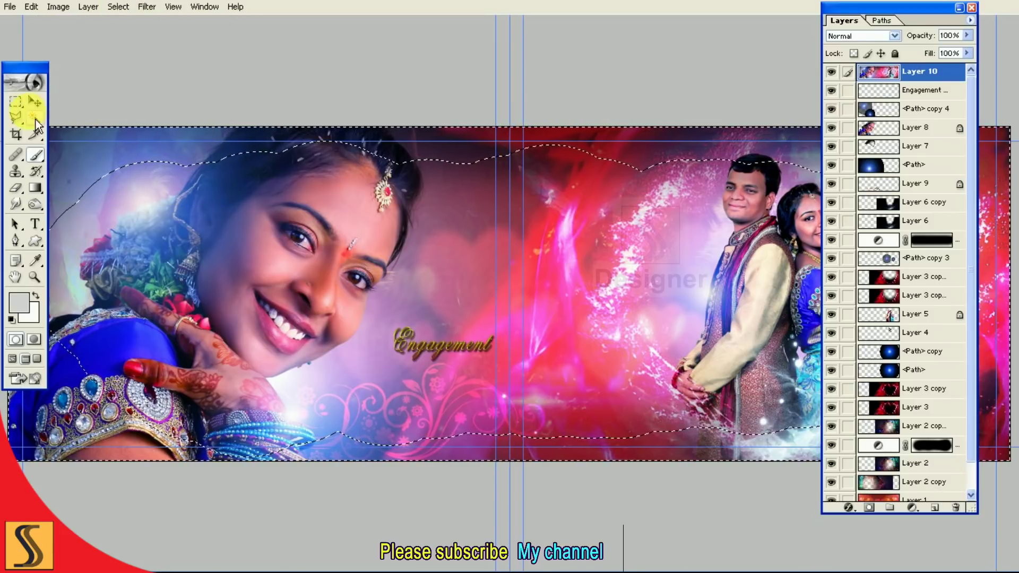
right_click(112, 152)
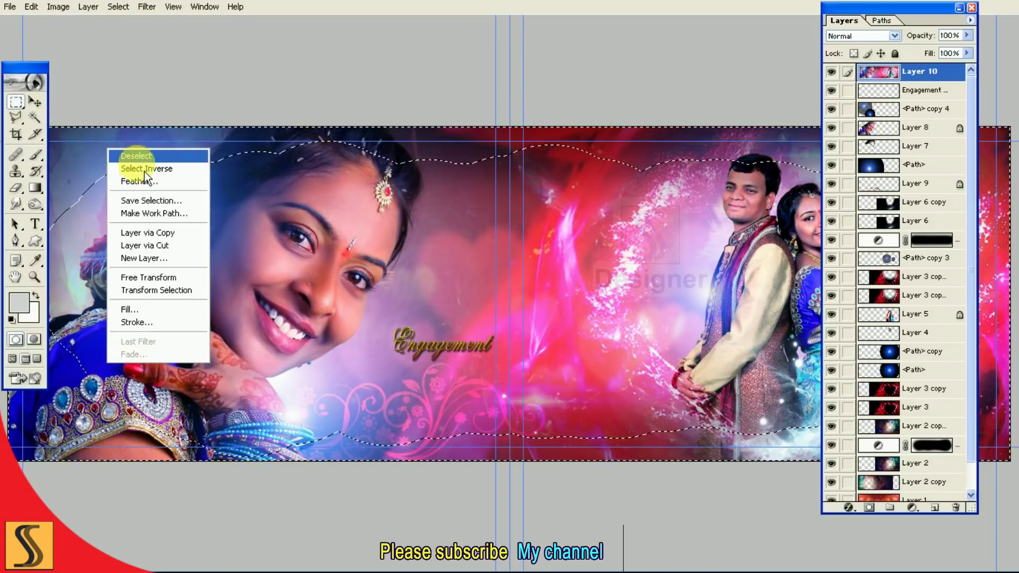
left_click(148, 181)
type("250")
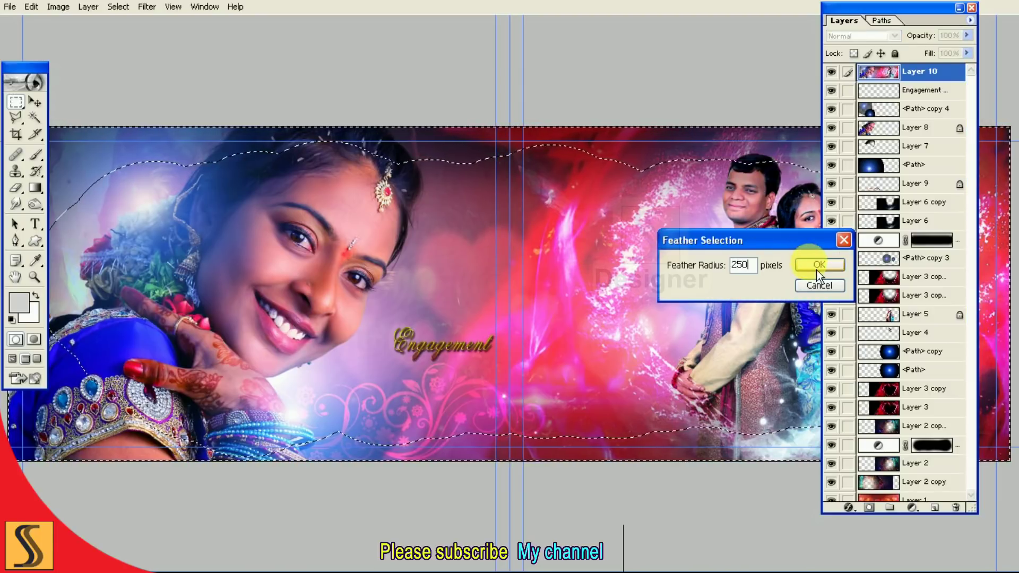
left_click(816, 265)
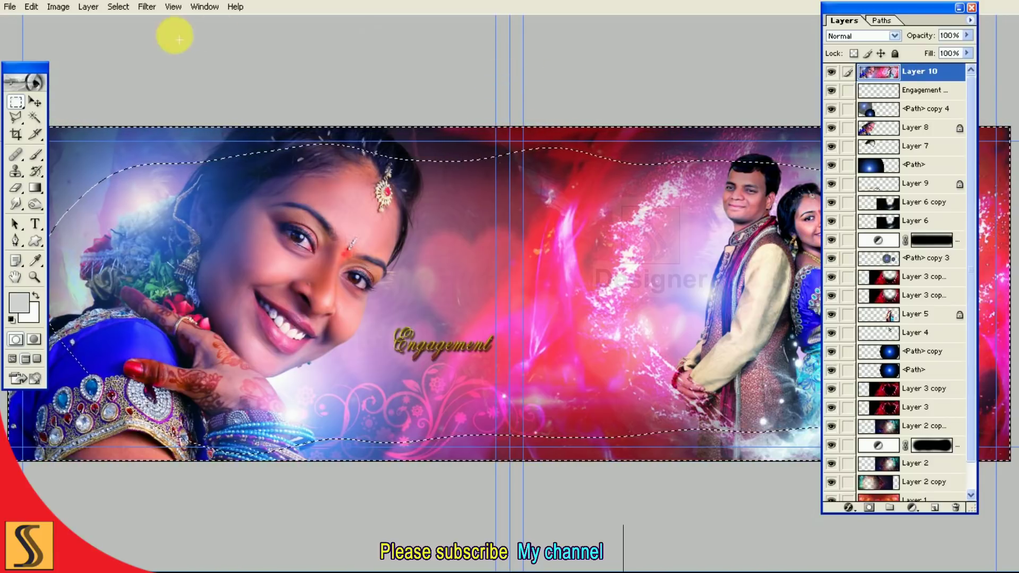
Apply a 14-pixel Gaussian Blur to the feathered outer area.
left_click(146, 7)
mouse_move(183, 99)
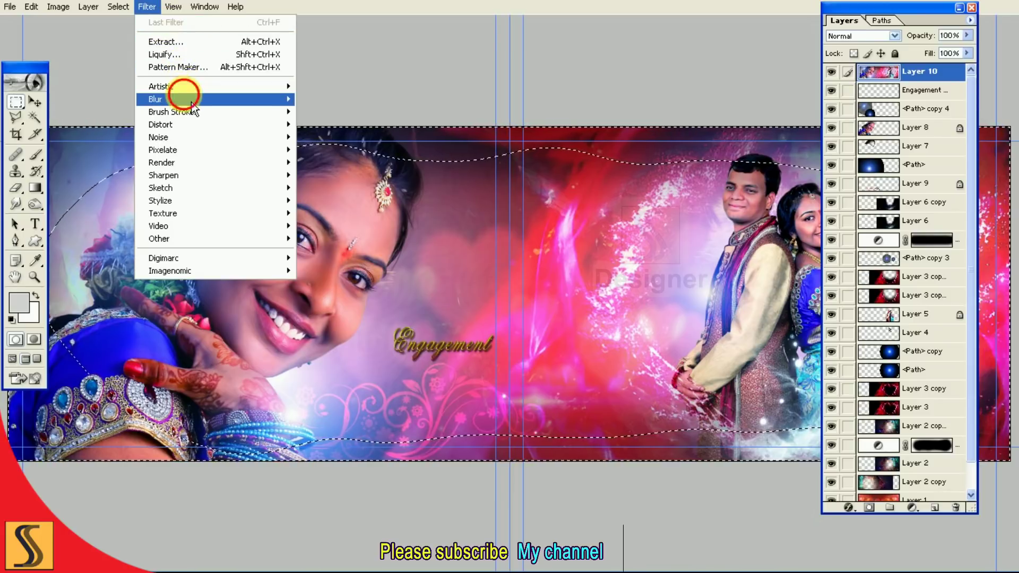
left_click(342, 126)
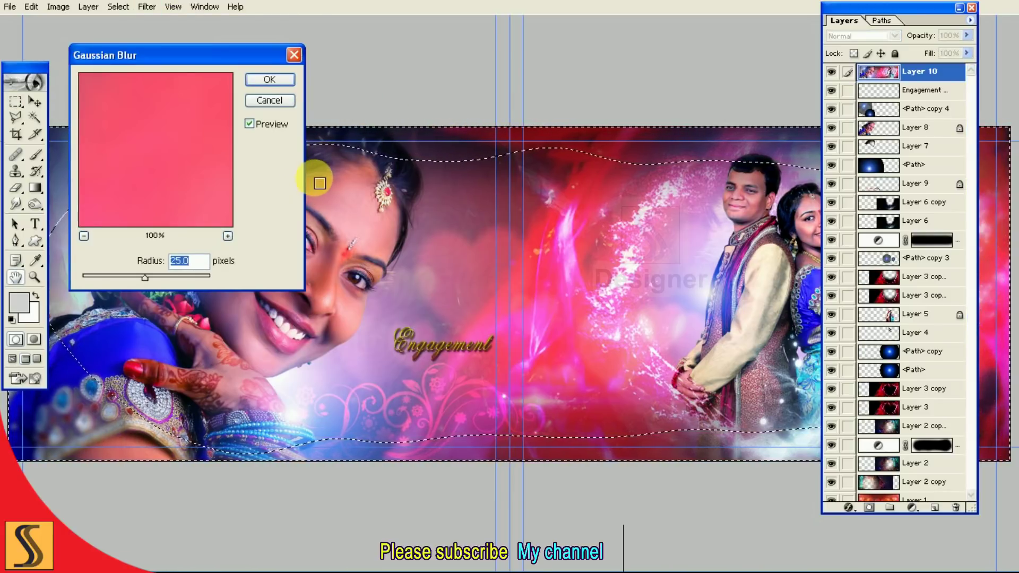
left_click_drag(221, 57, 435, 57)
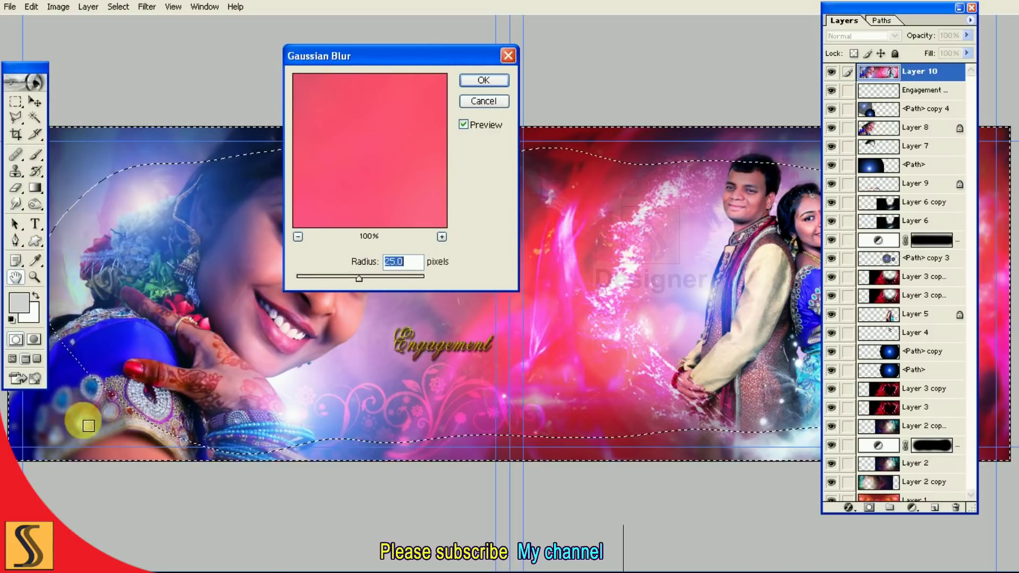
left_click_drag(359, 279, 354, 287)
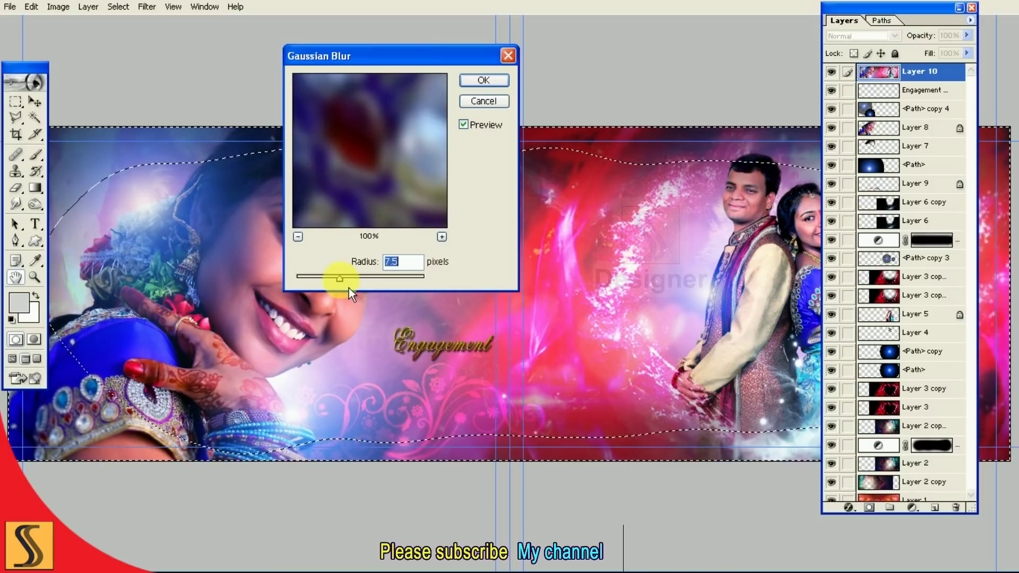
type("2")
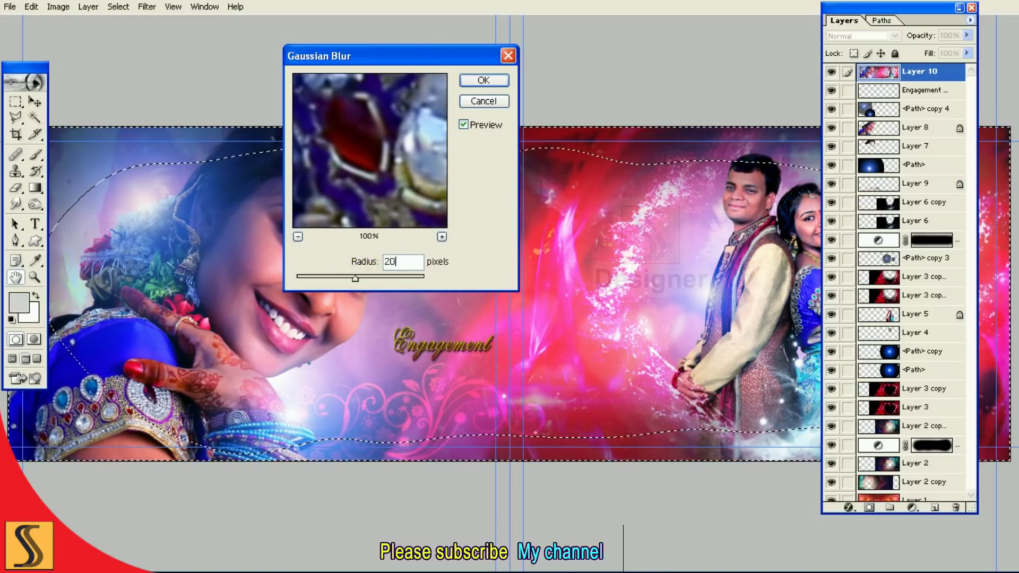
type("0")
key("ctrl+minus")
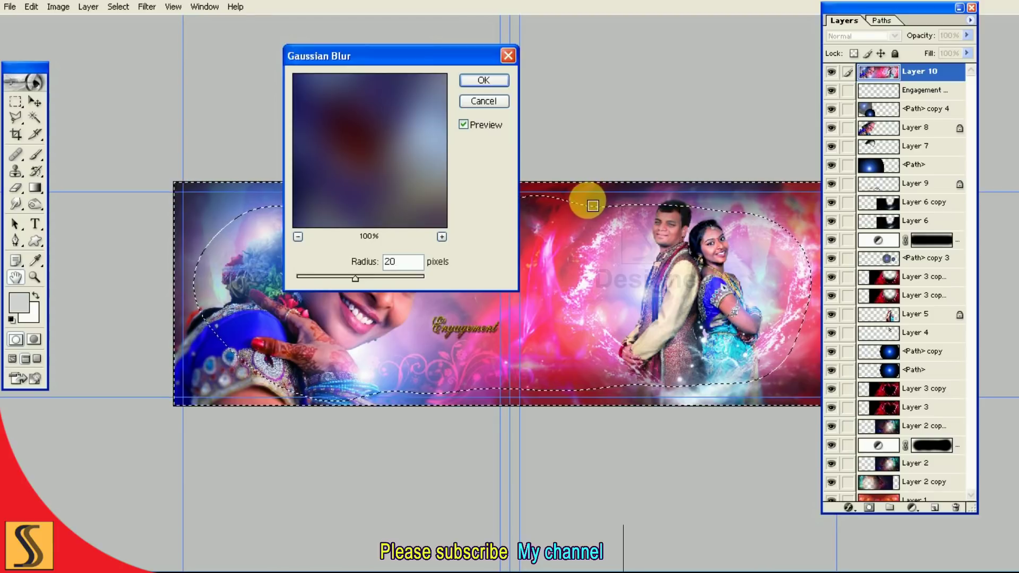
key("BackSpace")
key("BackSpace")
type("14")
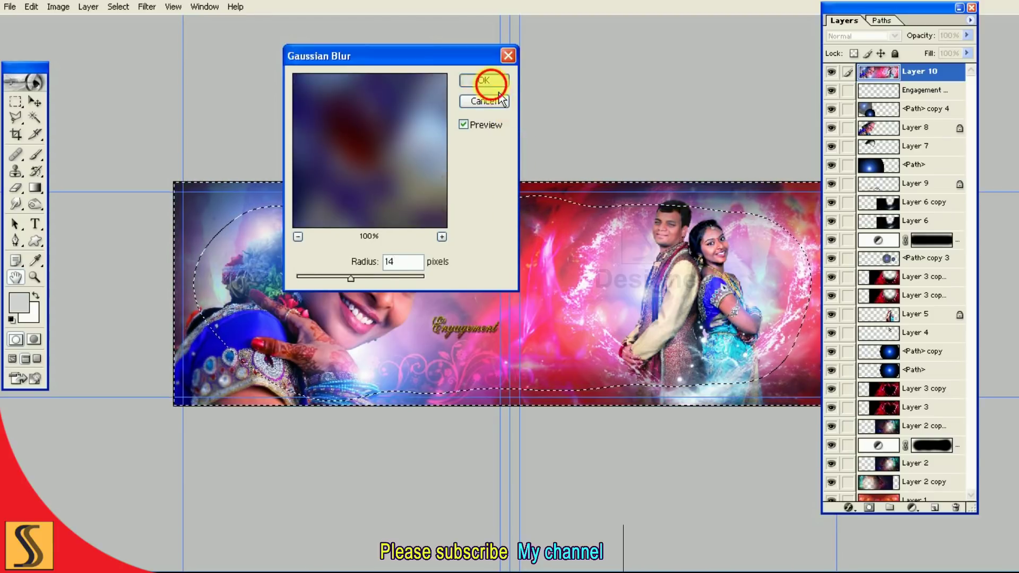
left_click(483, 80)
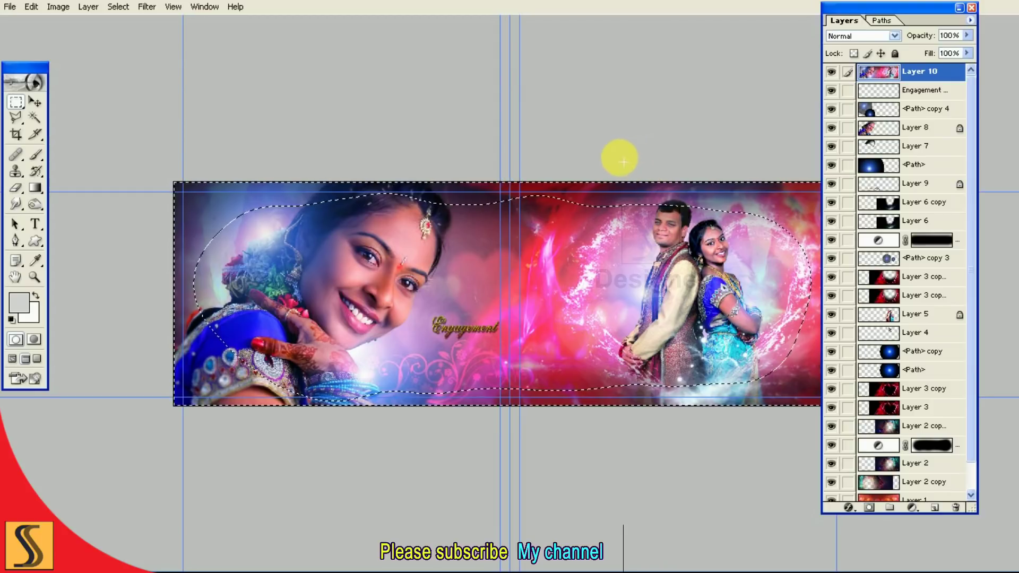
key("ctrl+plus")
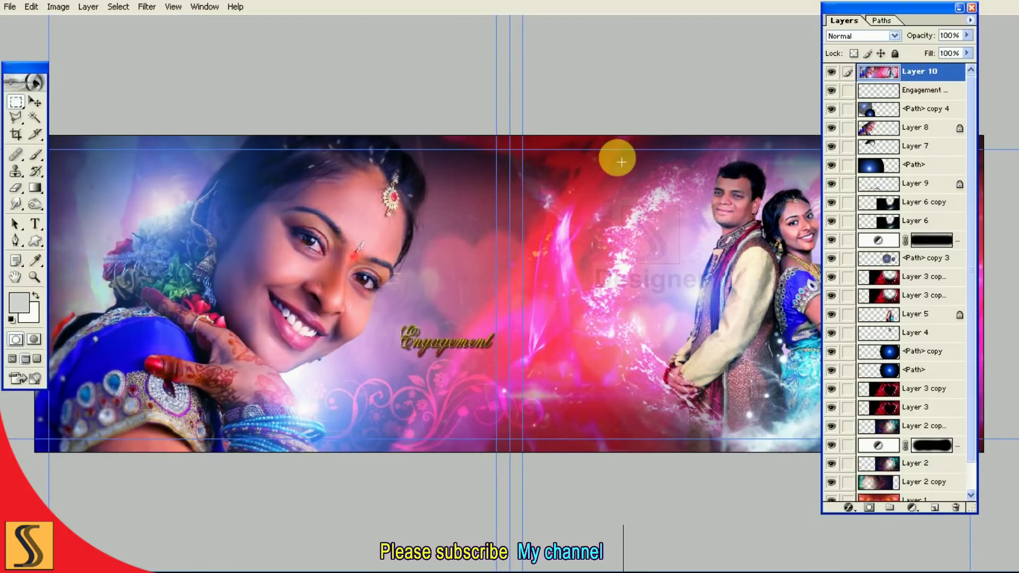
key("ctrl+d")
key("ctrl+shift+d")
key("ctrl+minus")
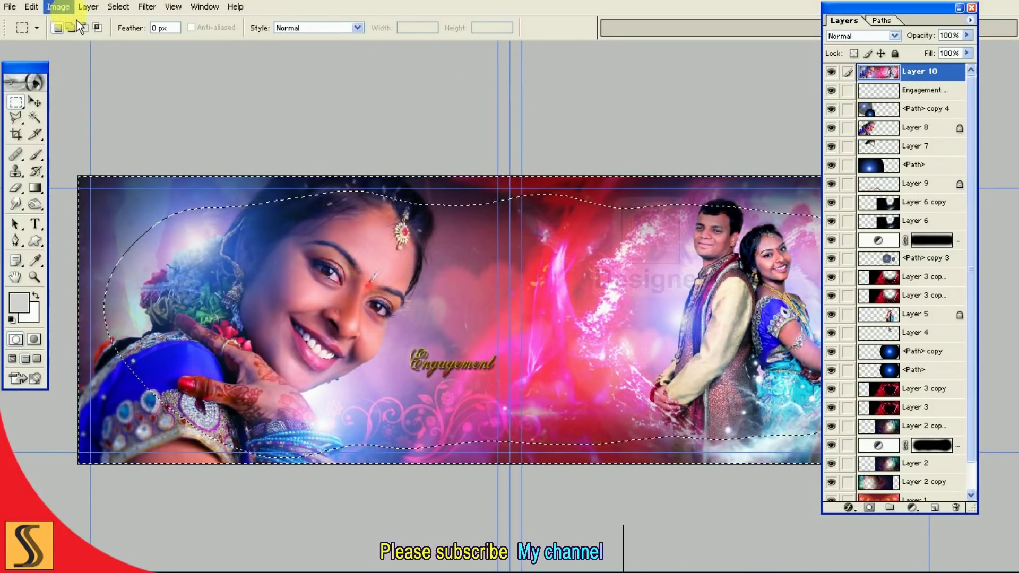
Apply Levels with a 0.85 midtone gamma, then deselect.
left_click(88, 7)
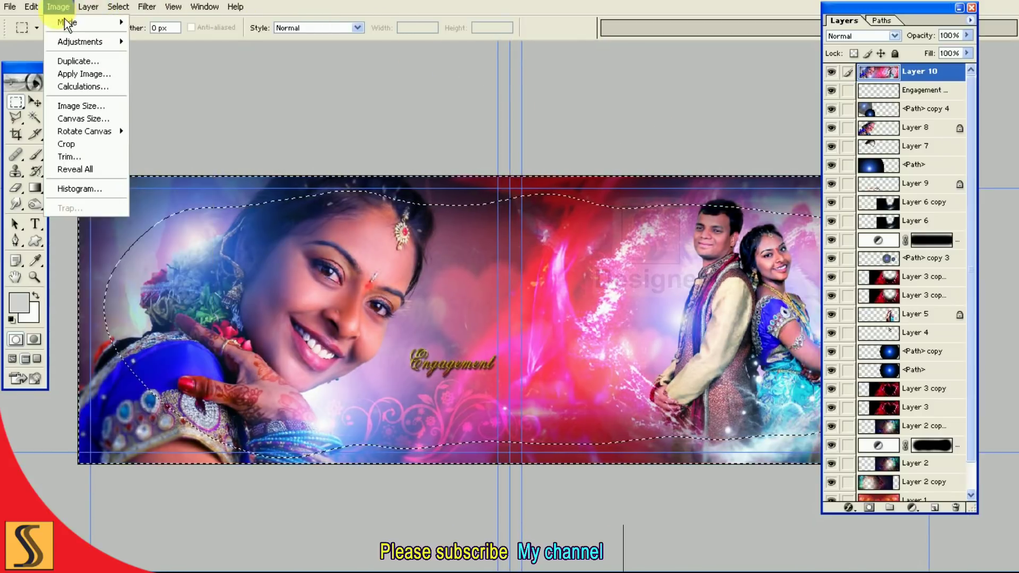
left_click(159, 42)
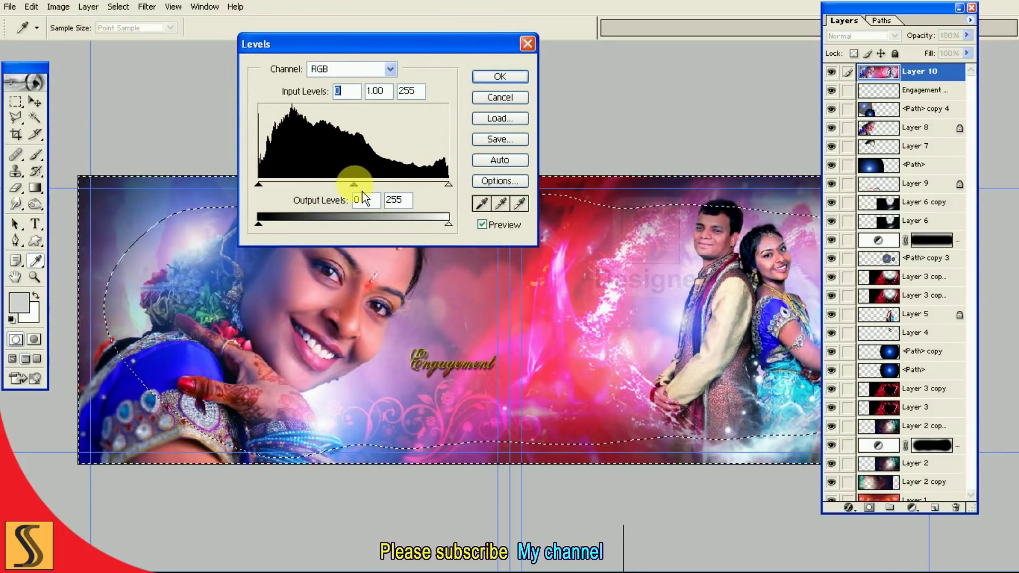
left_click_drag(368, 189, 367, 192)
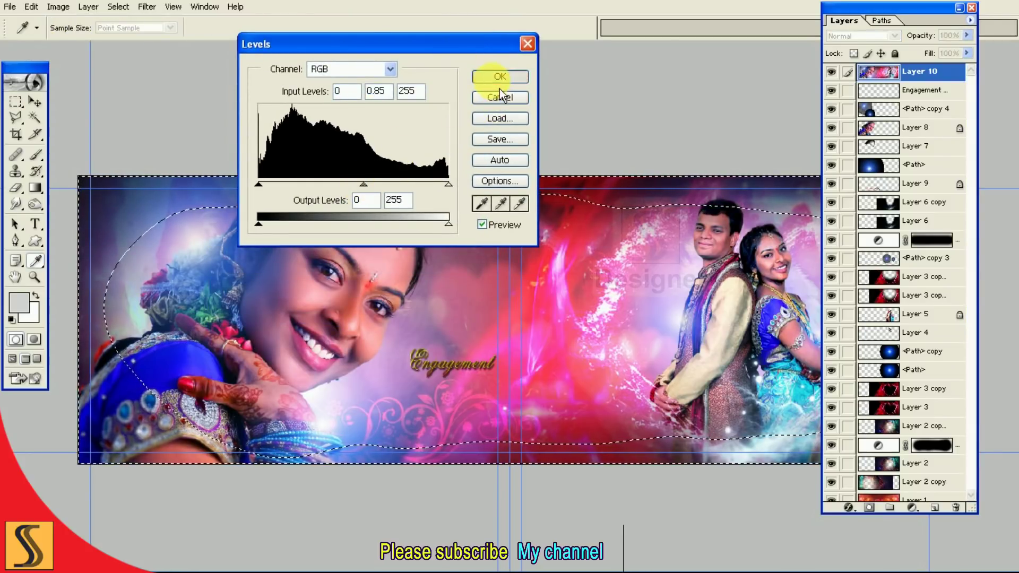
left_click(500, 76)
key("m")
key("ctrl+d")
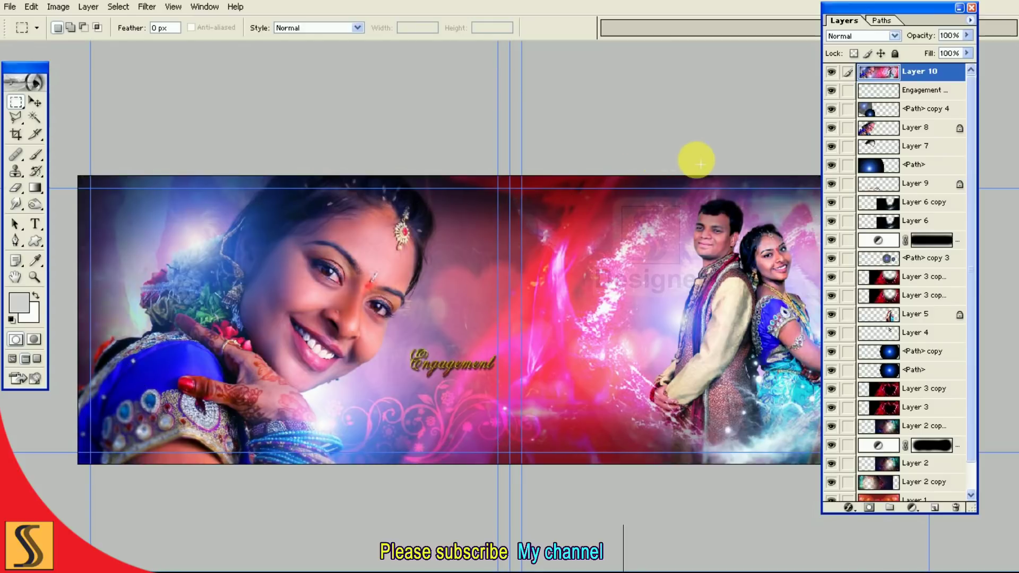
Hide and show the panels to preview the darkened spread.
key("Tab")
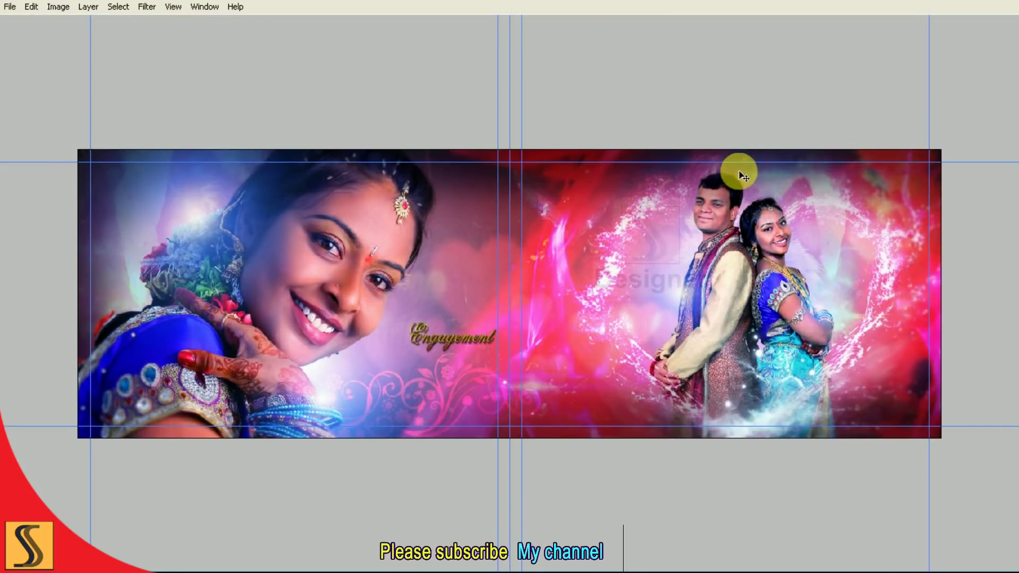
key("Tab")
key("shift+Tab")
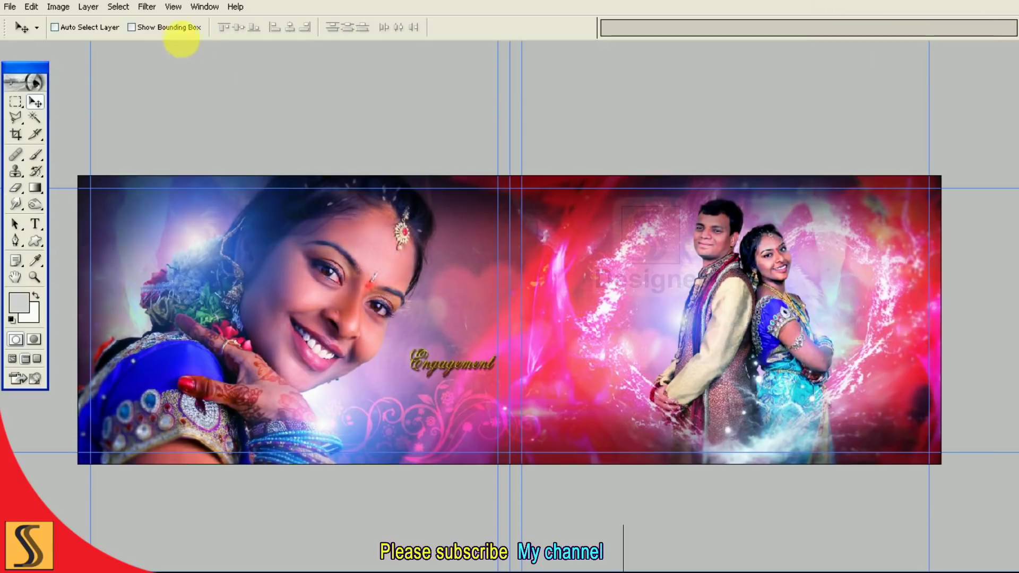
key("shift+Tab")
left_click(831, 73)
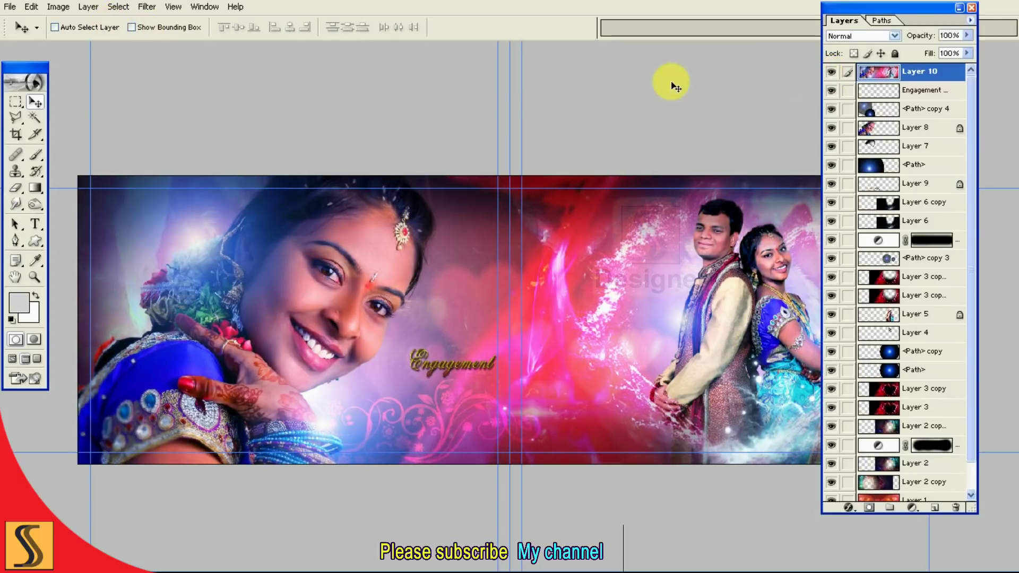
key("shift+Tab")
left_click(88, 6)
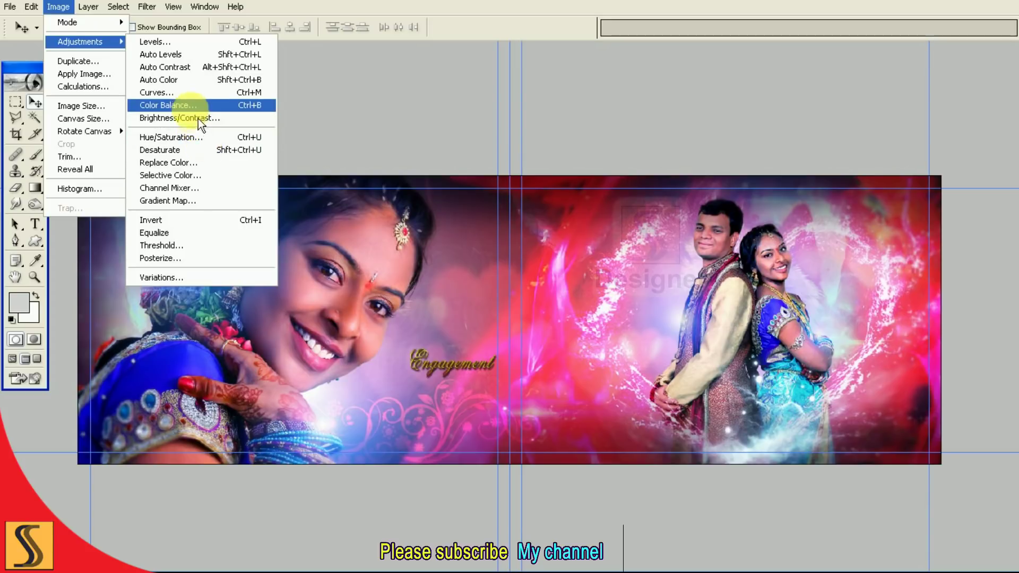
Set Color Balance midtones to -54, +10, +49 toward cyan and blue.
left_click(191, 105)
mouse_move(609, 126)
left_mouse_down()
mouse_move(470, 66)
mouse_move(400, 4)
left_mouse_up()
left_click_drag(484, 113, 495, 113)
mouse_move(472, 74)
left_mouse_down()
mouse_move(429, 74)
mouse_move(479, 91)
left_mouse_up()
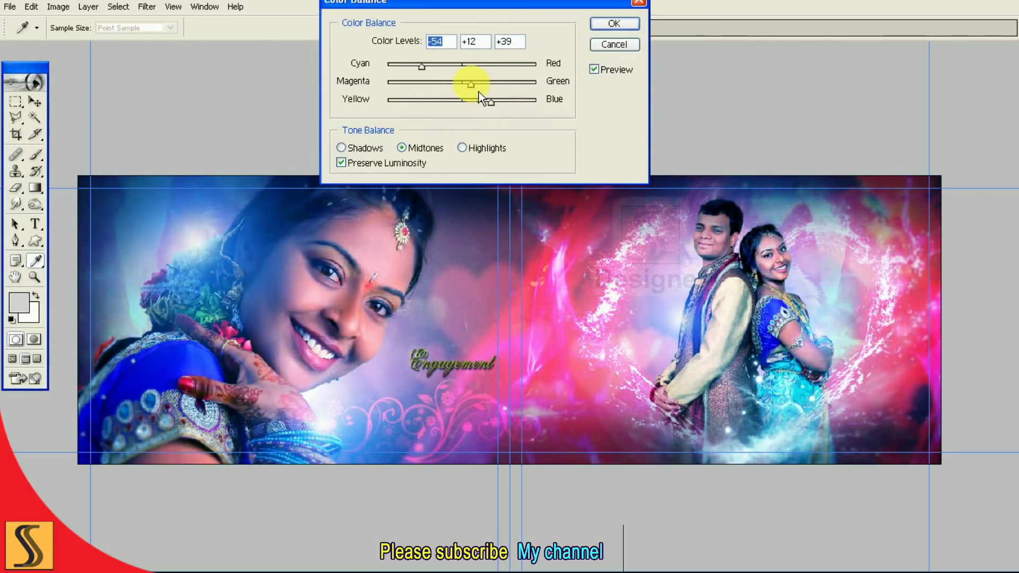
left_click_drag(491, 102, 498, 102)
left_click(471, 84)
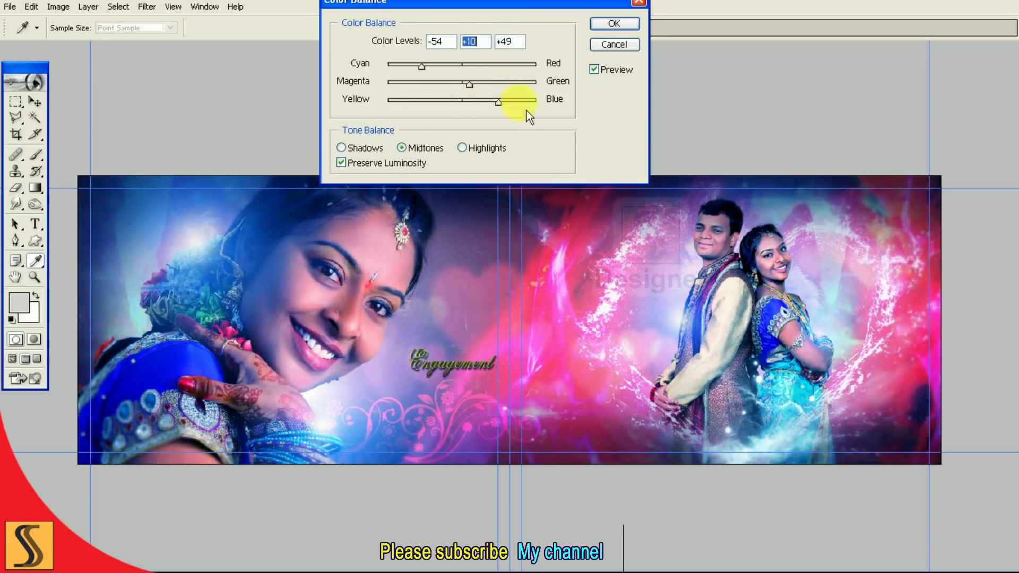
Set the shadows to +22, +12, +20 and compare against the original.
left_click(371, 149)
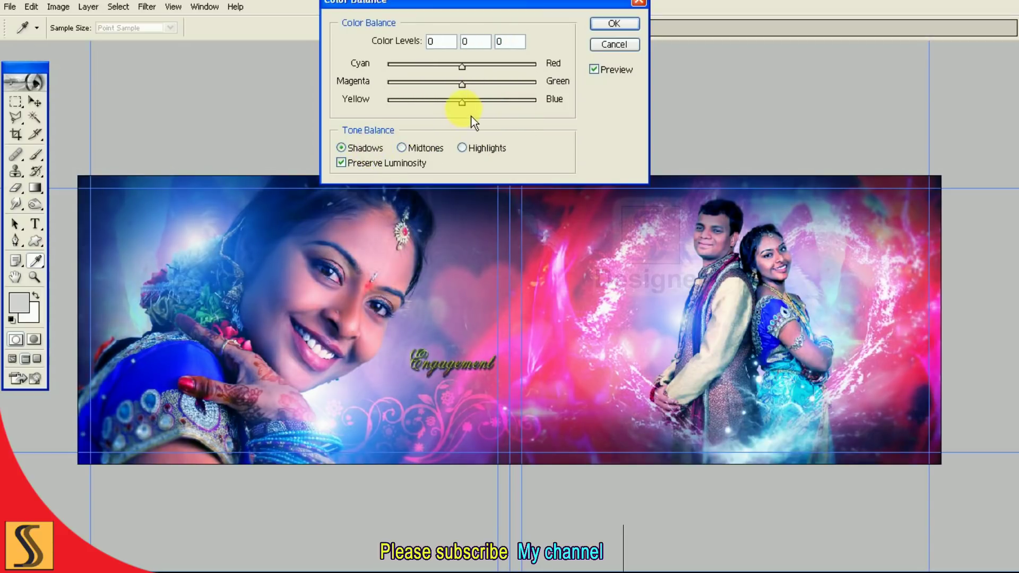
mouse_move(470, 74)
left_mouse_down()
mouse_move(451, 74)
mouse_move(491, 76)
left_mouse_up()
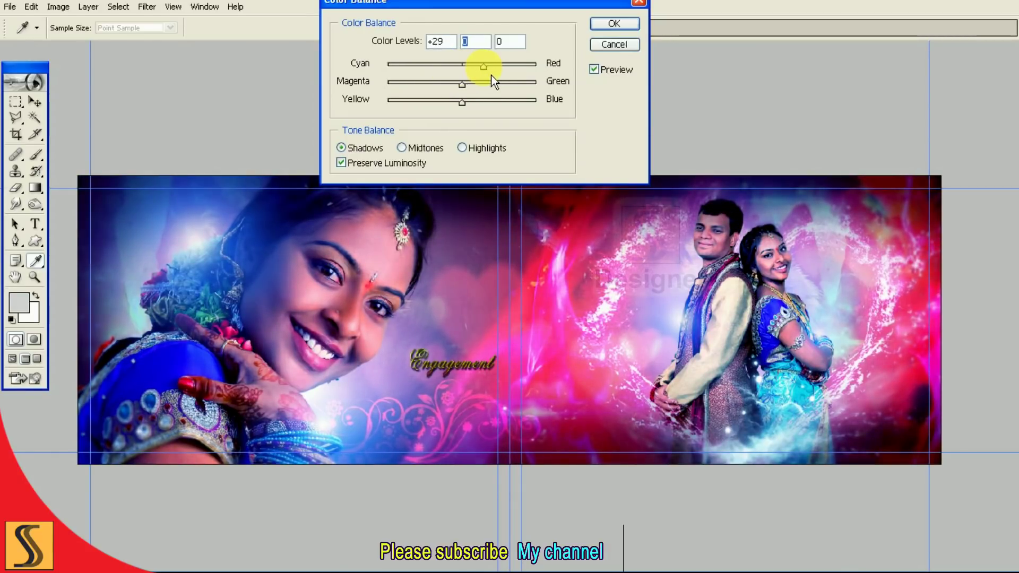
mouse_move(462, 102)
left_mouse_down()
mouse_move(447, 111)
mouse_move(494, 109)
mouse_move(483, 85)
mouse_move(483, 94)
left_mouse_up()
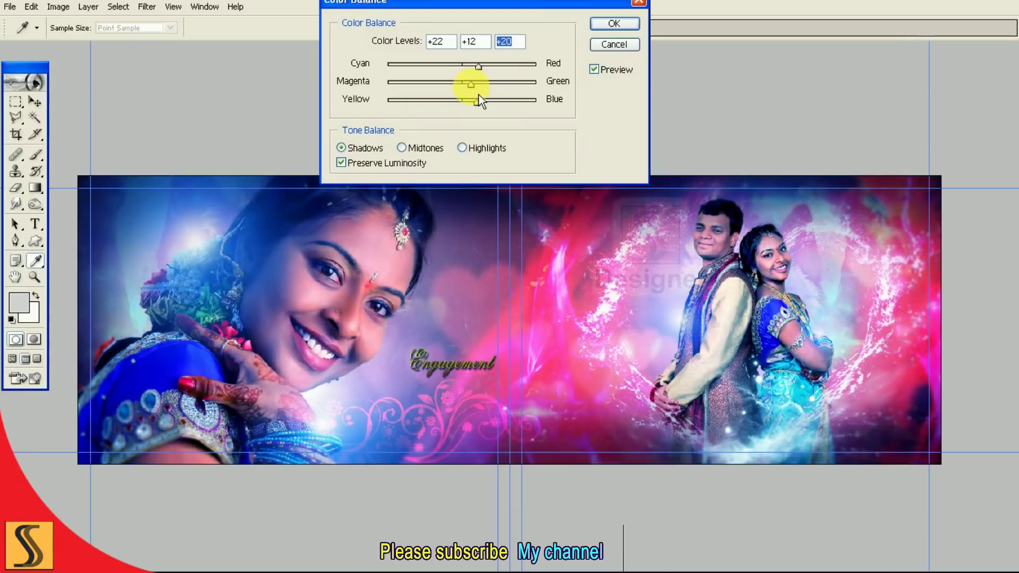
left_click(601, 78)
left_click(601, 78)
key("super")
left_click(611, 91)
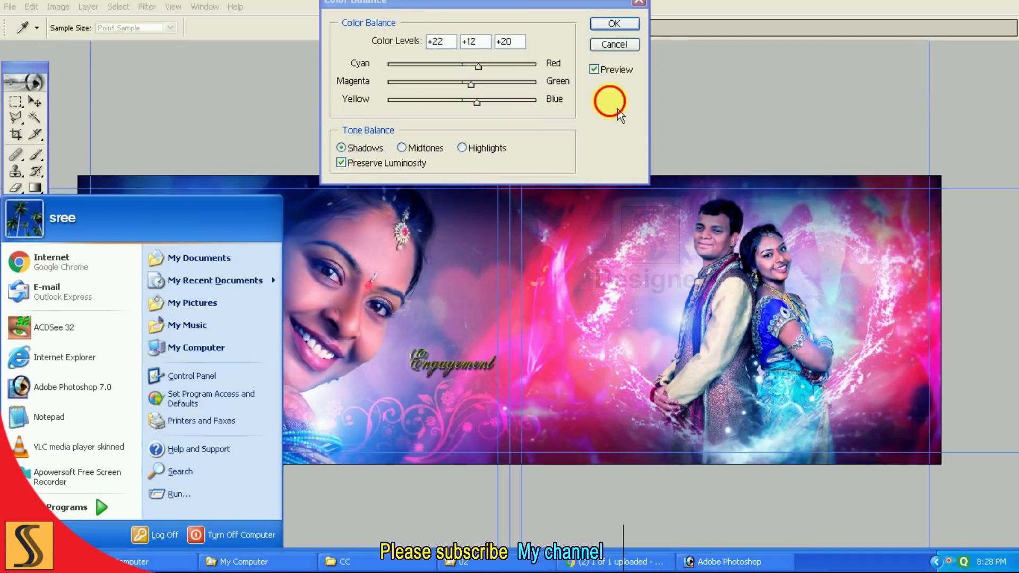
Apply the colour balance and fade it to 70% opacity.
left_click(618, 25)
key("v")
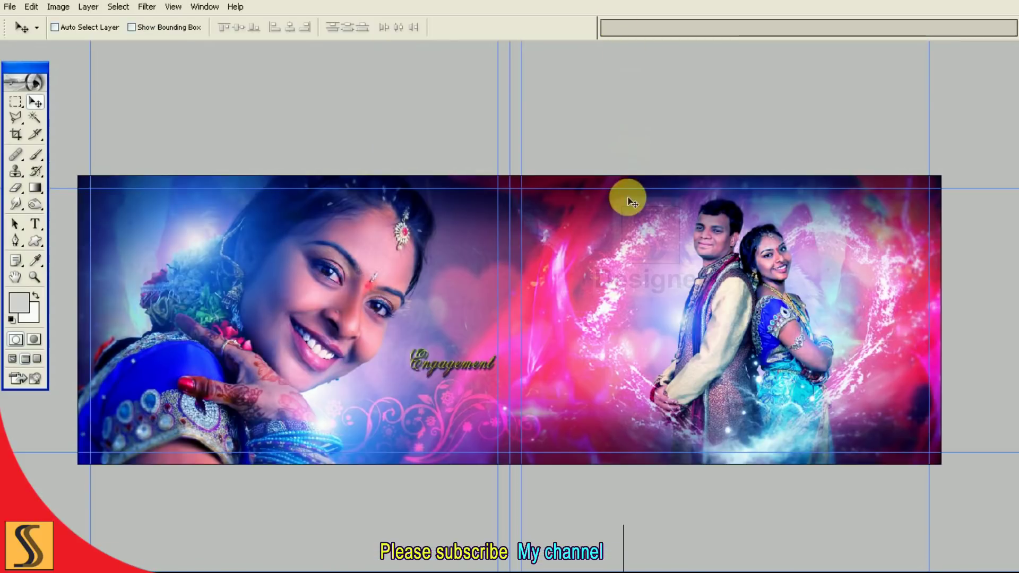
key("ctrl+shift+f")
type("70")
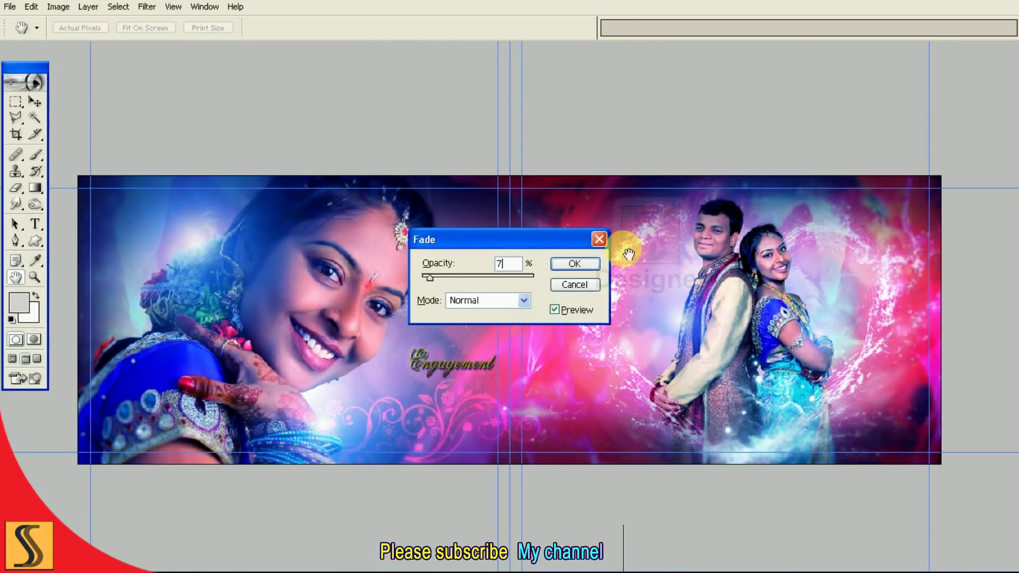